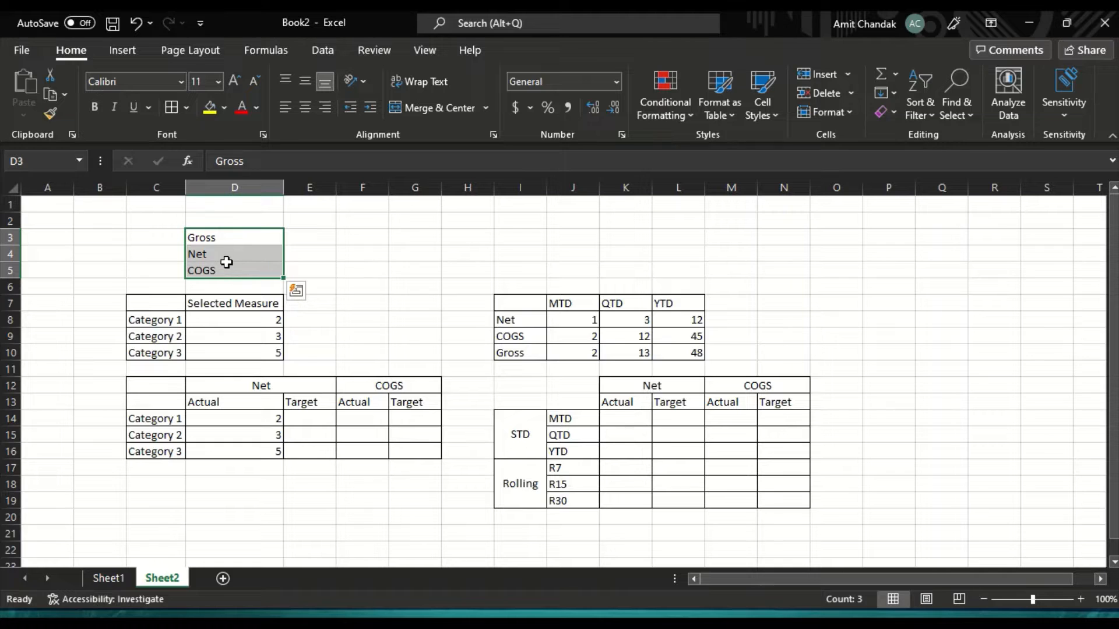
Step: Examine the Gross, Net and COGS list and the sample category and period table layouts on Sheet2
left_click(214, 242)
left_click(212, 255)
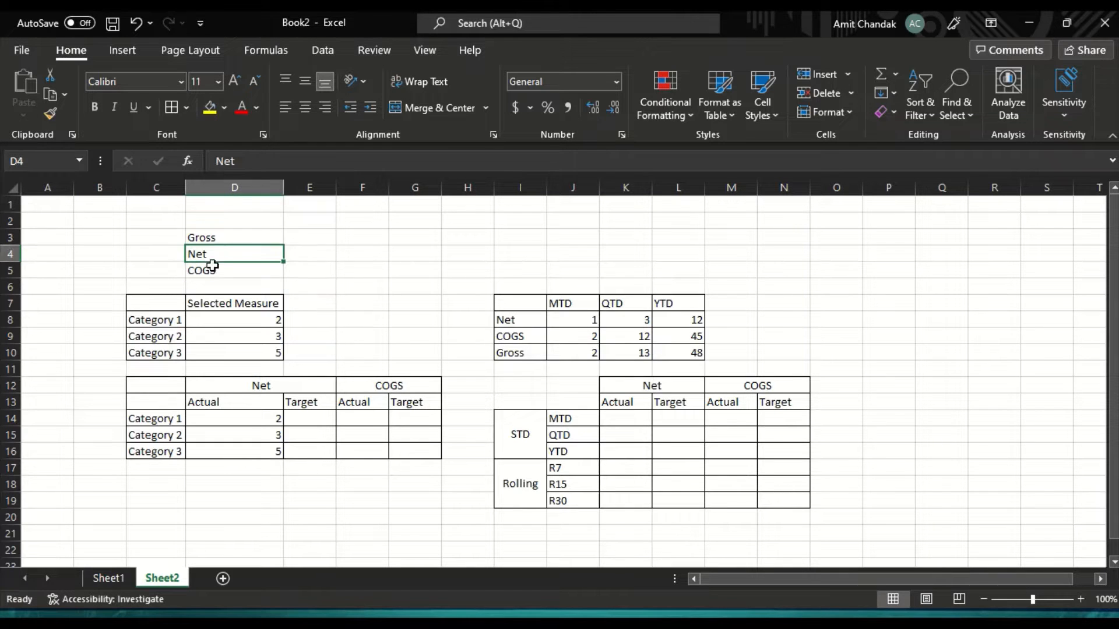
left_click(212, 268)
left_click_drag(207, 240, 211, 268)
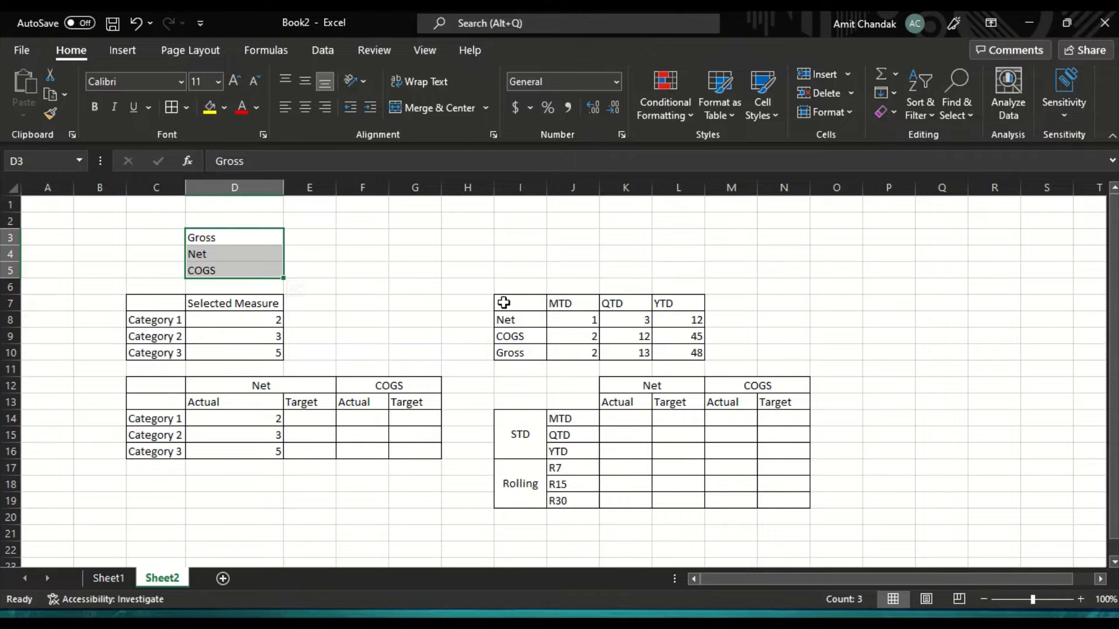
left_click_drag(507, 304, 680, 348)
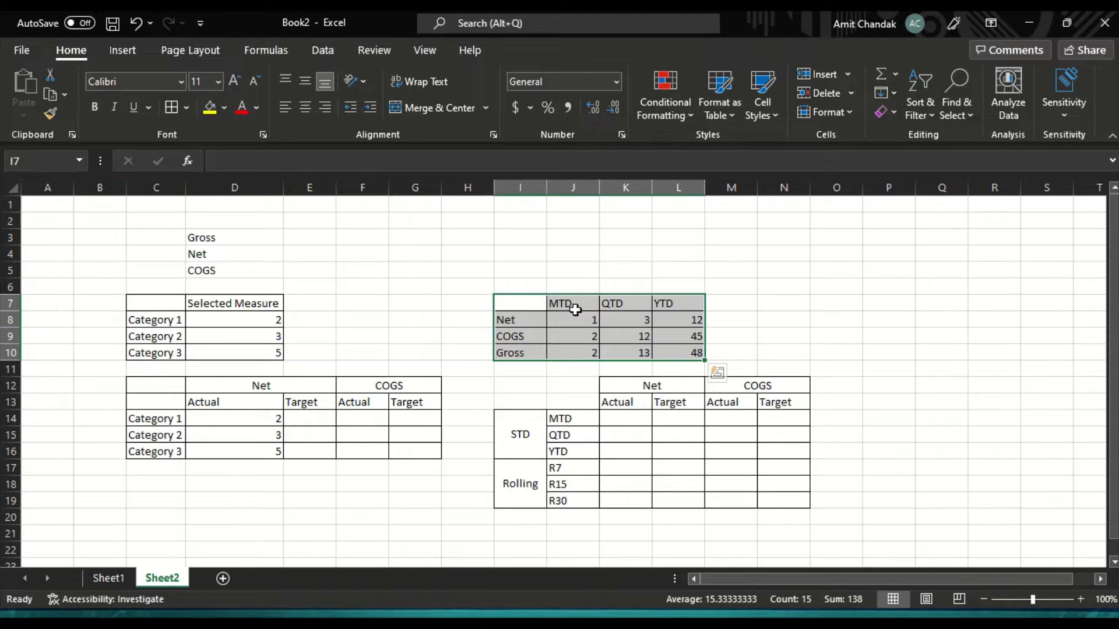
left_click_drag(197, 386, 399, 447)
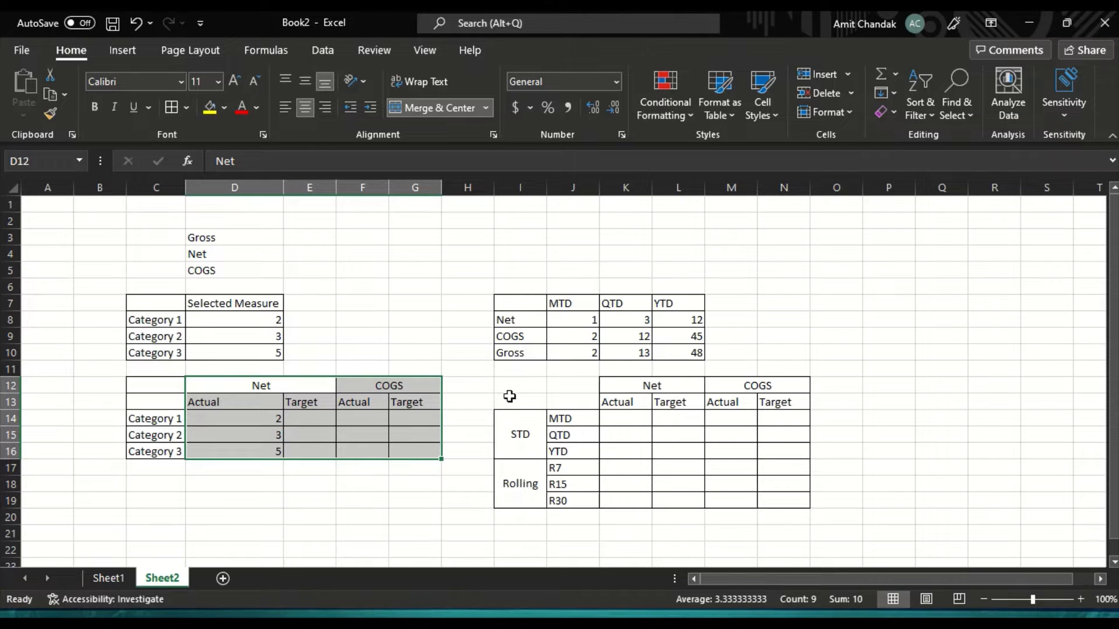
left_click_drag(507, 385, 751, 483)
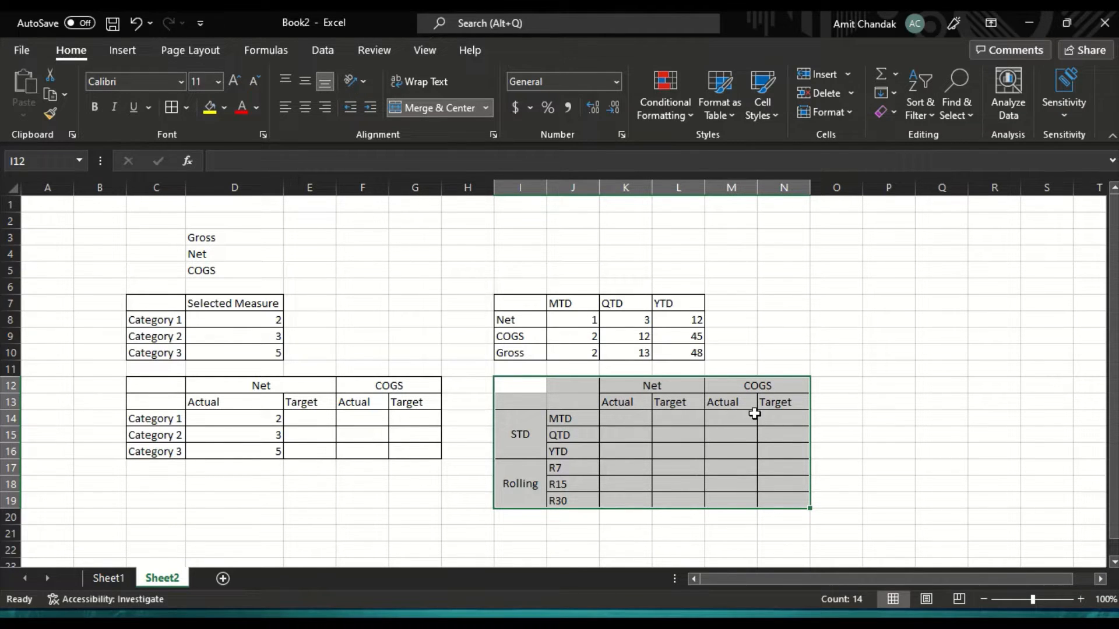
left_click_drag(492, 272, 813, 512)
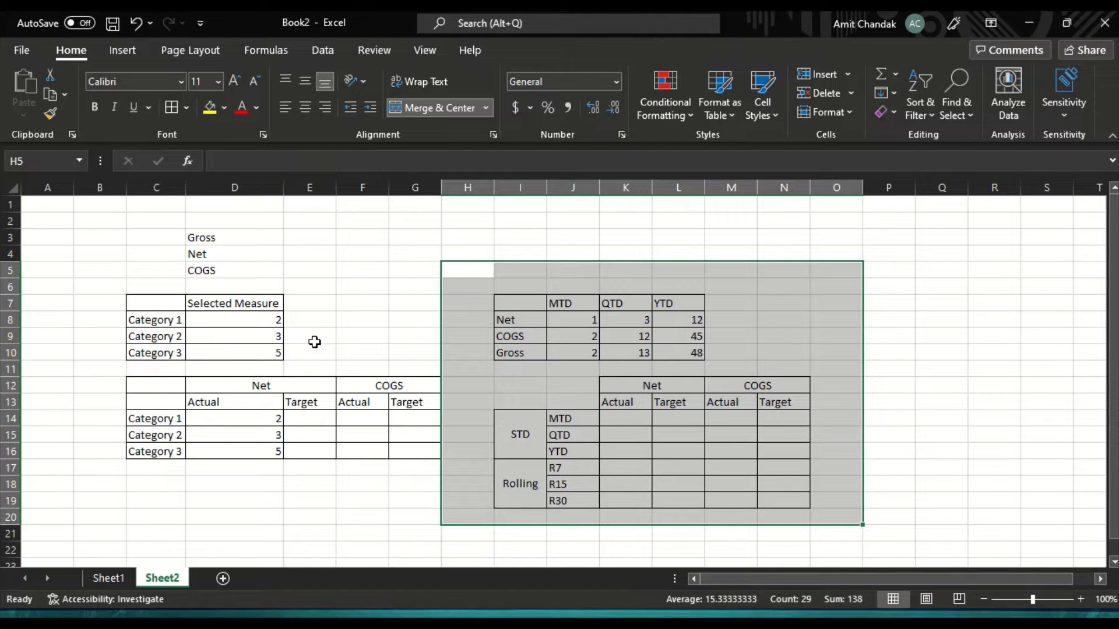
Step: Switch to the Calculation Groups report in Power BI Desktop and view the COGS and Gross measure formulas
key("alt+Tab")
key("alt+Tab")
key("alt+Tab")
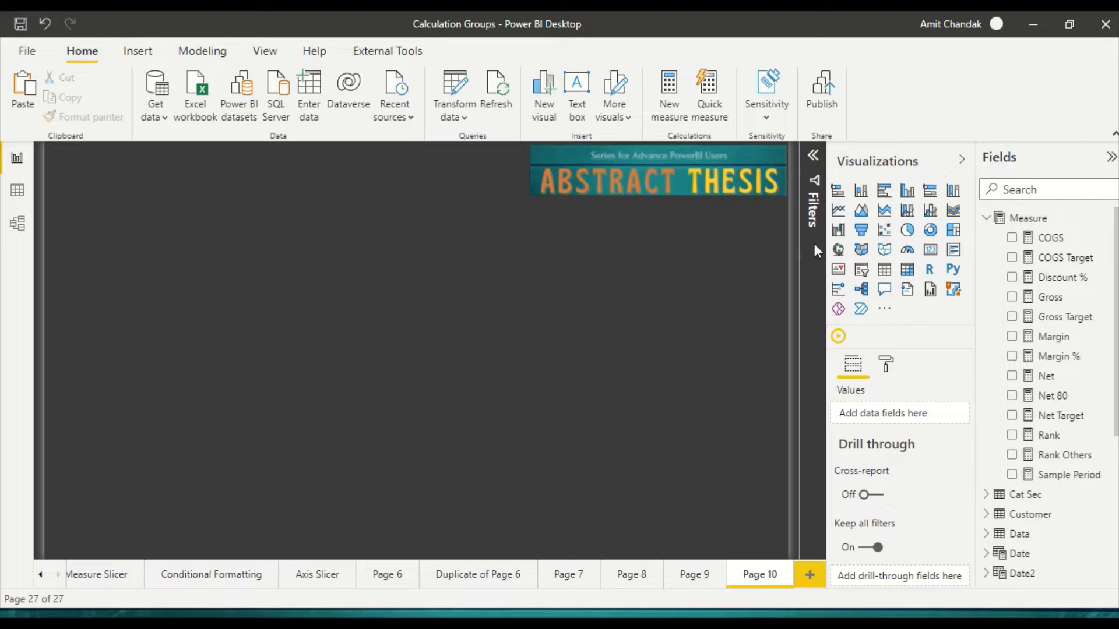
left_click(1049, 238)
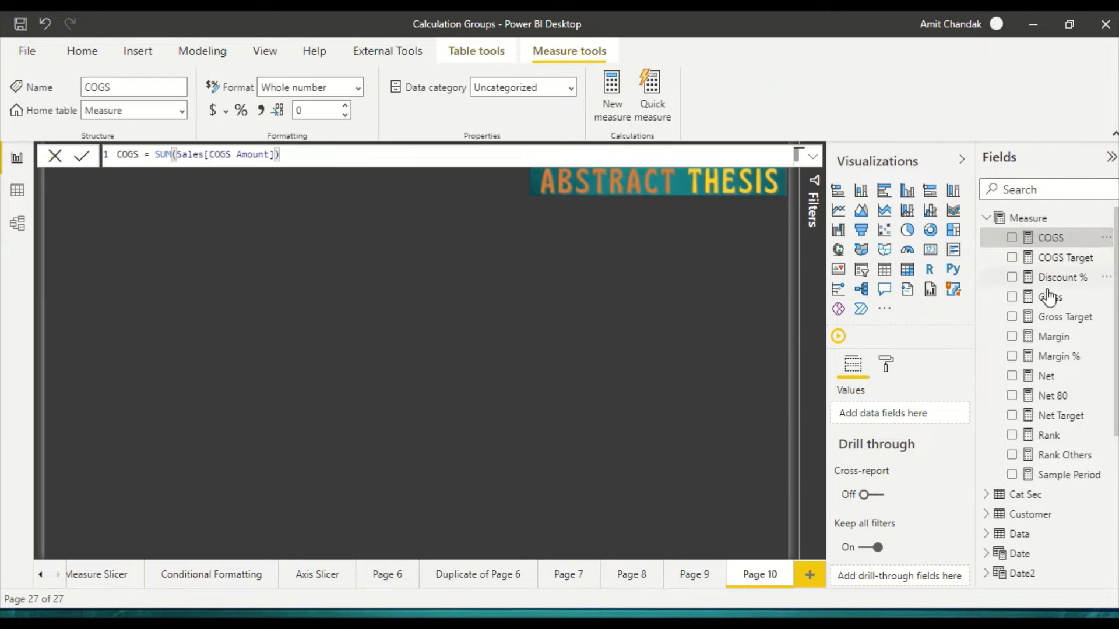
left_click(1050, 297)
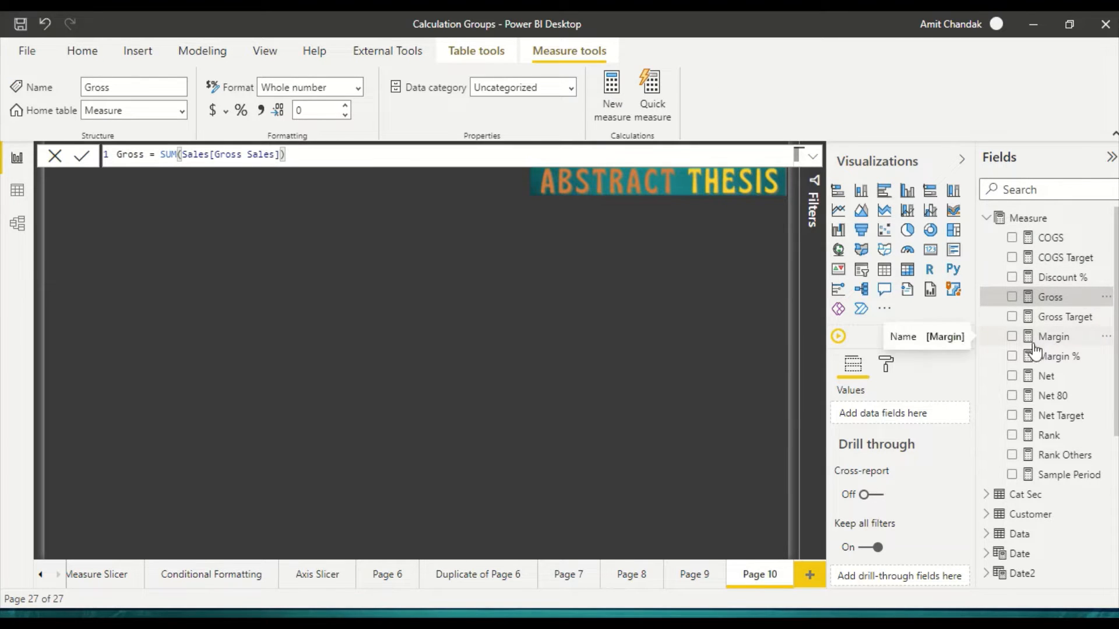
Step: View the Measure Slicer page and try its QTD, YTD and MTD choices, leaving MTD selected
left_click(106, 577)
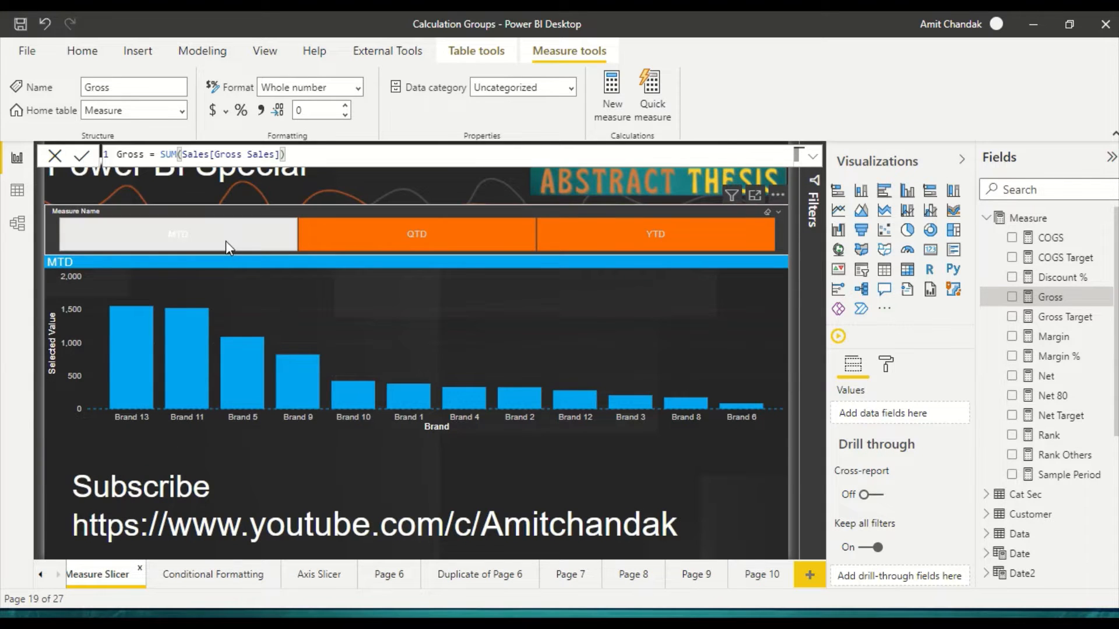
left_click(379, 249)
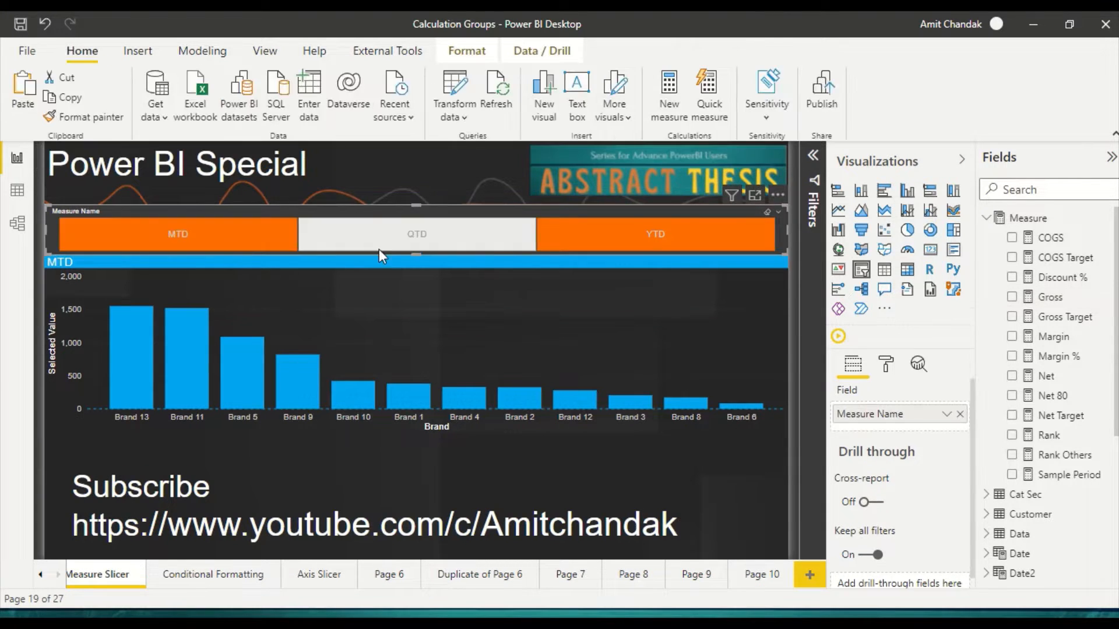
left_click(580, 248)
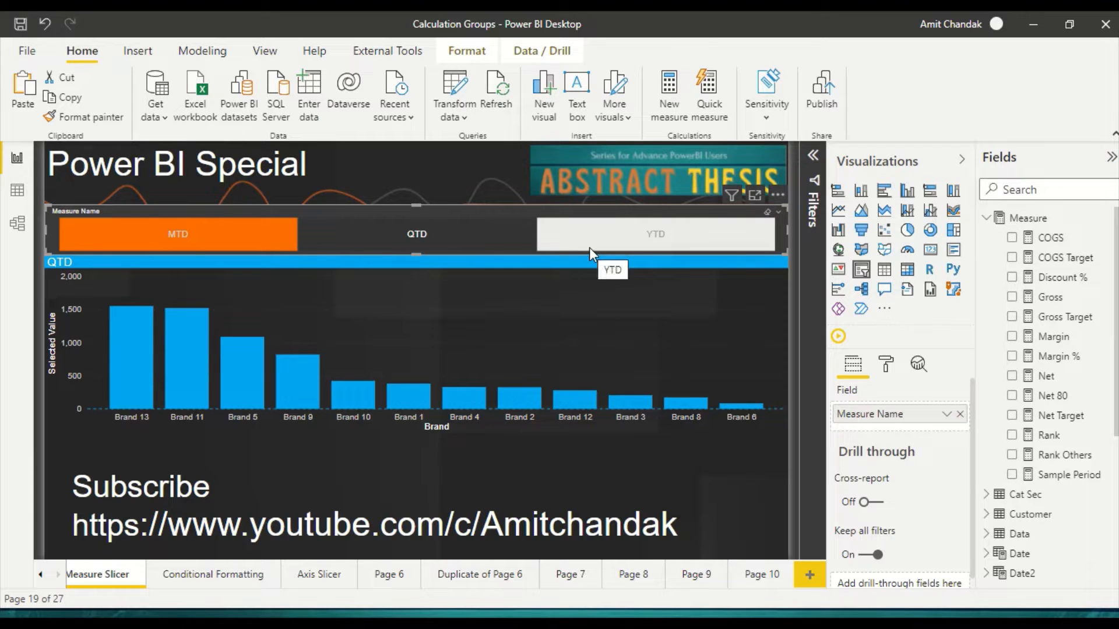
left_click(423, 240)
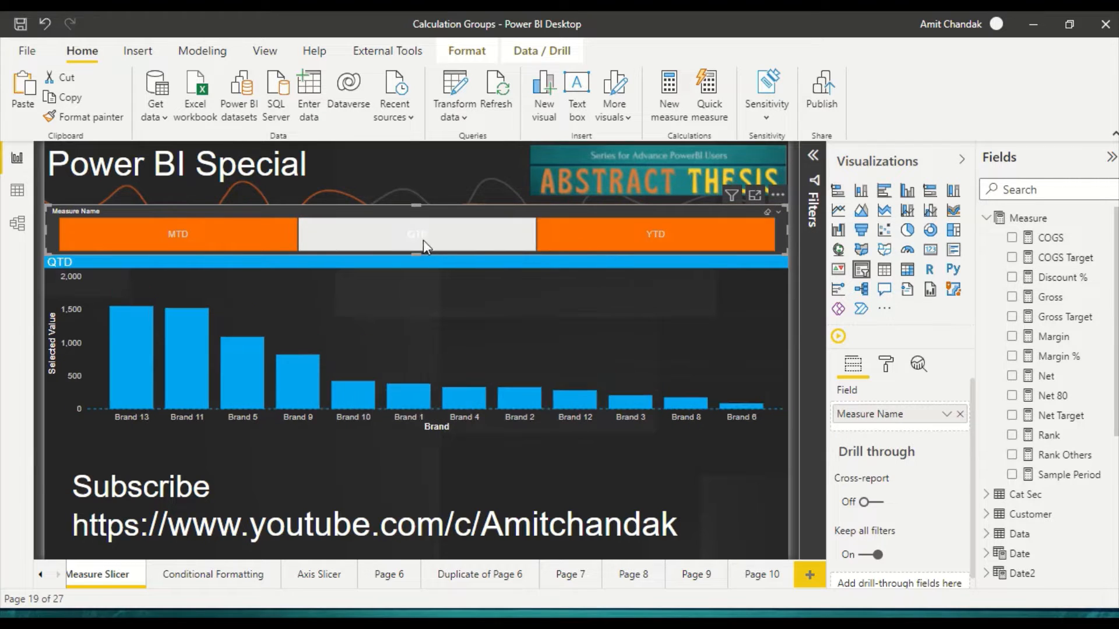
left_click(229, 232)
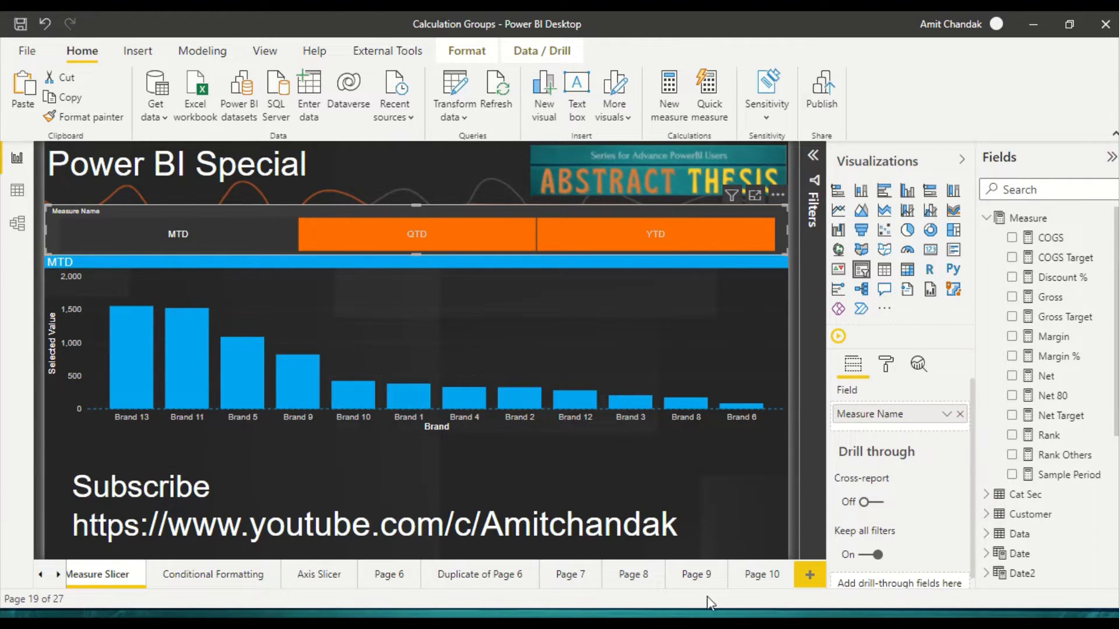
Step: Return to the blank Page 10 and launch Tabular Editor on the report's model in a maximized window
left_click(756, 576)
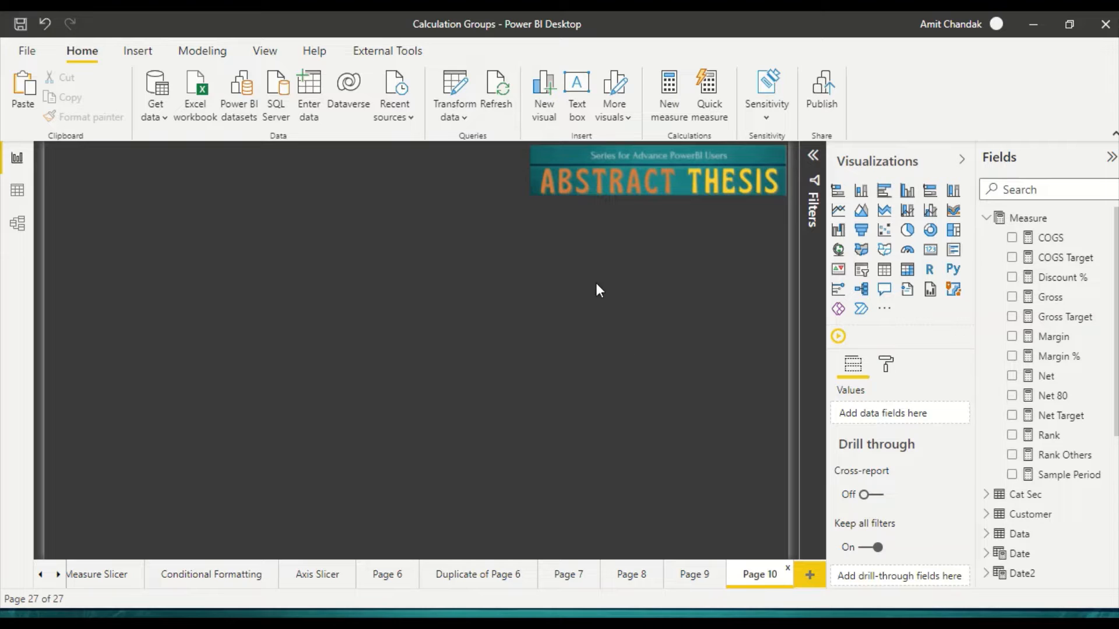
left_click(363, 53)
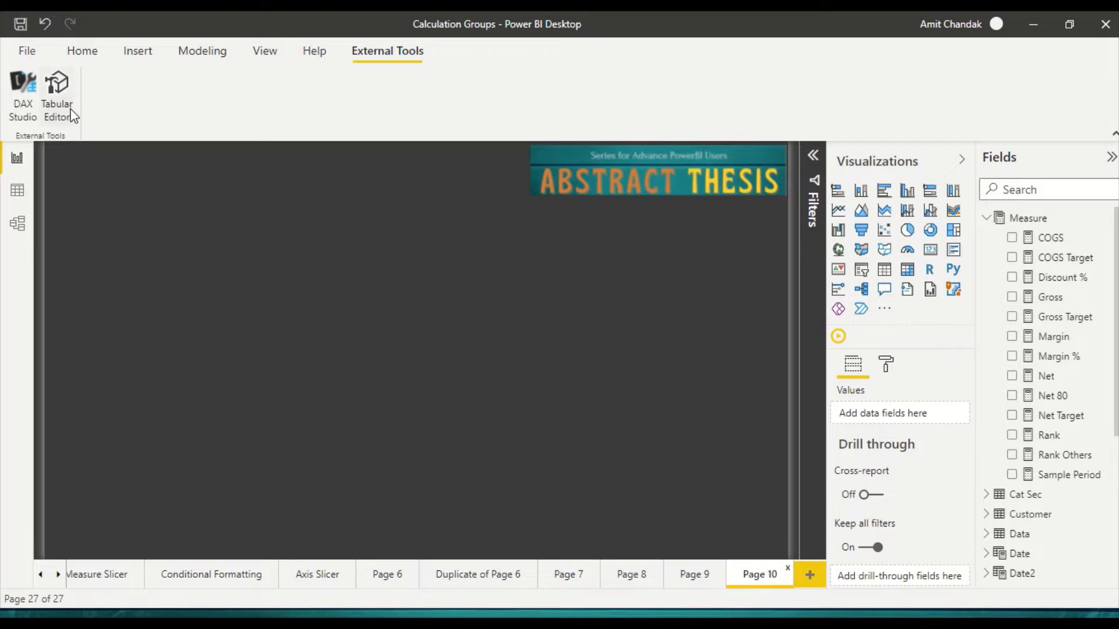
left_click(57, 96)
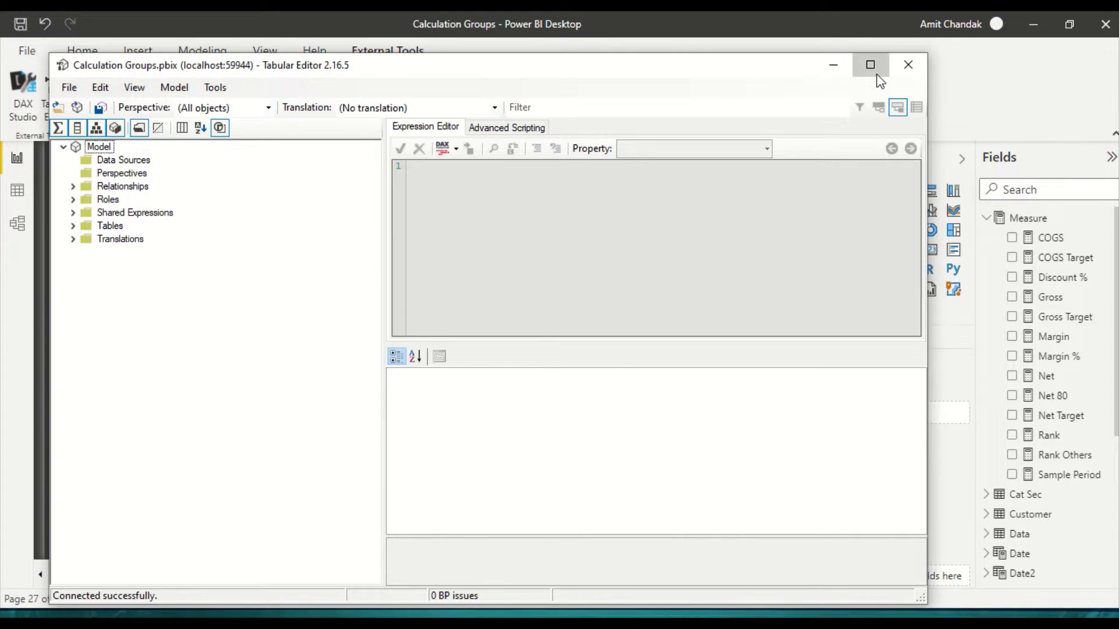
left_click(876, 74)
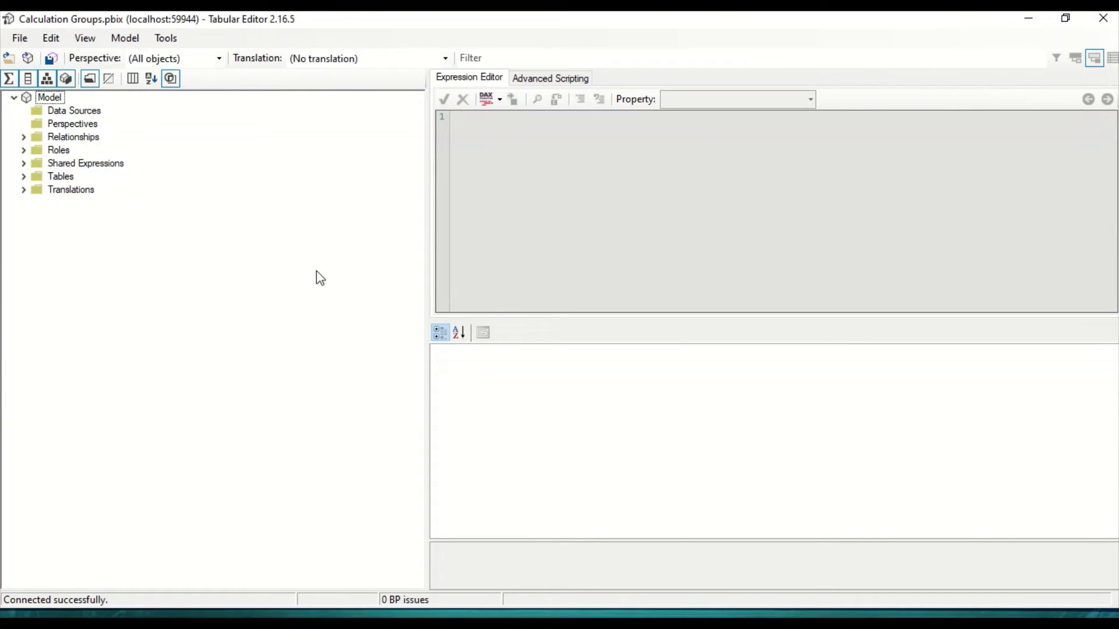
Step: Create a new calculation group named MeasureSet among the model's tables
left_click(23, 178)
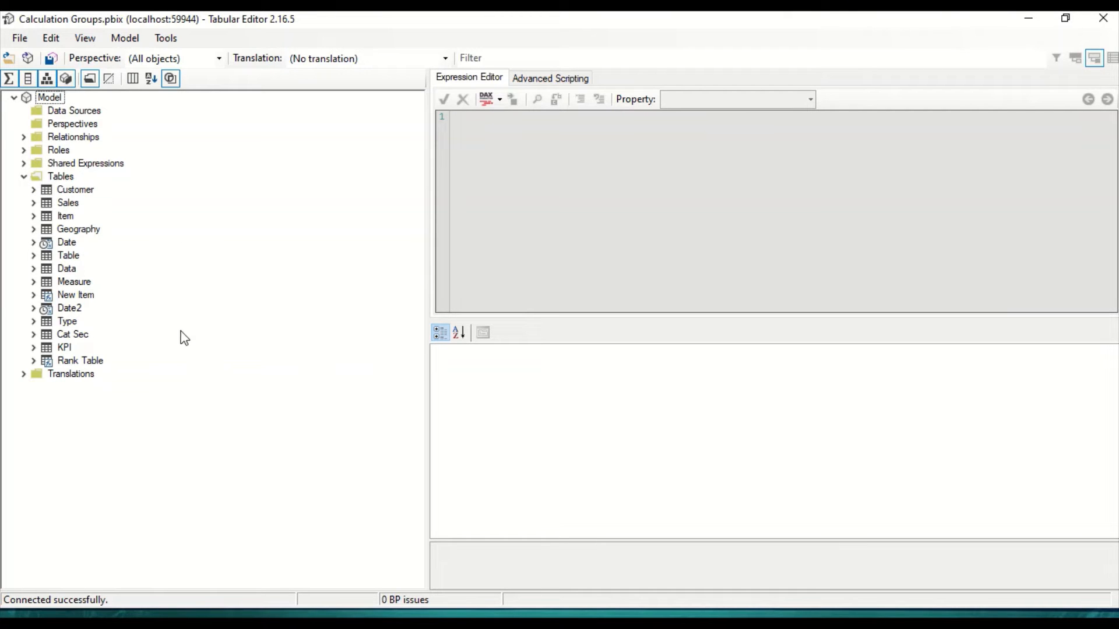
left_click(66, 178)
right_click(66, 183)
mouse_move(113, 197)
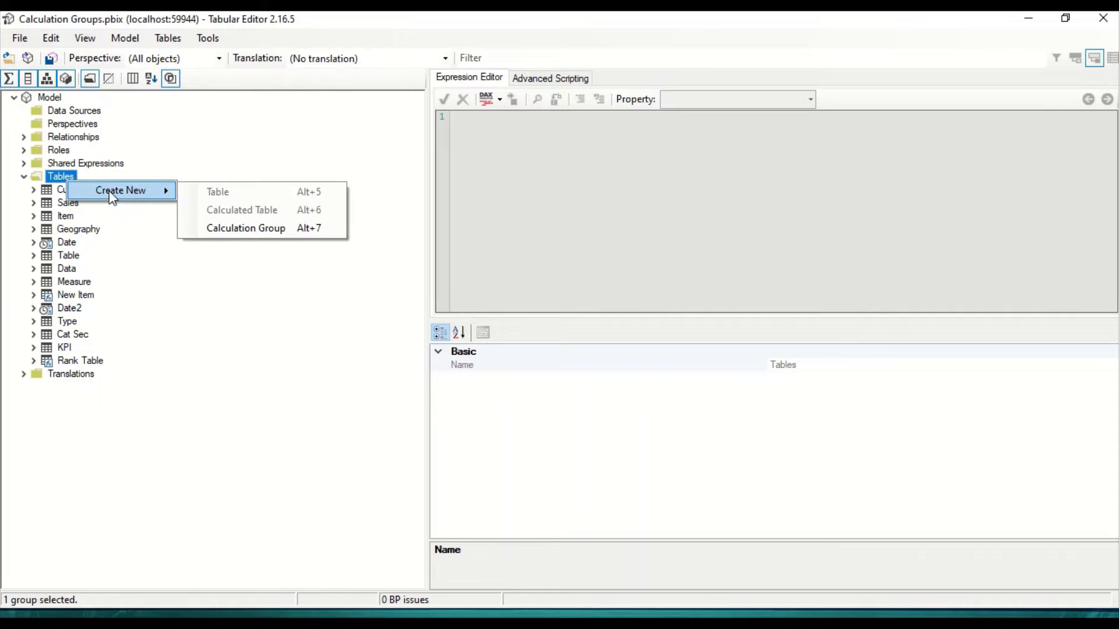
left_click(253, 227)
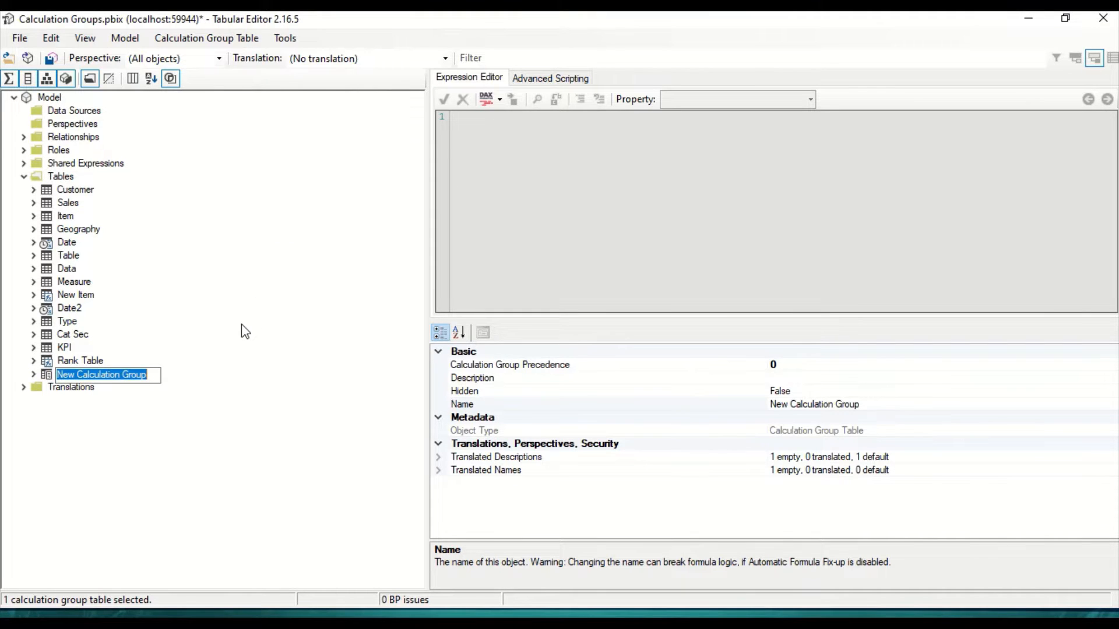
type("Measu")
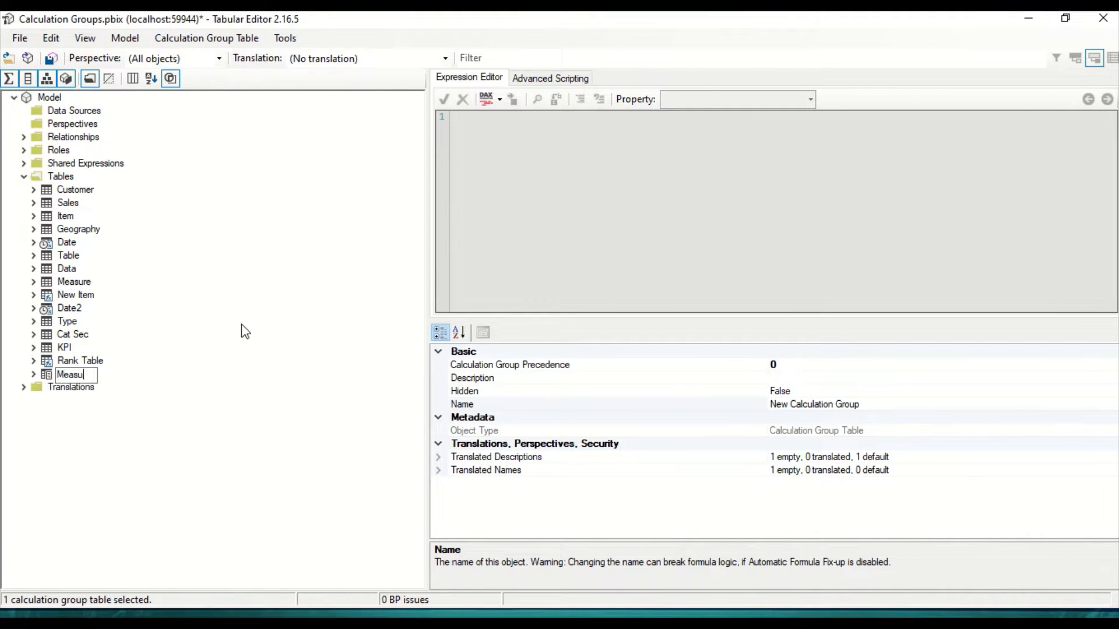
type("reSet")
key("Return")
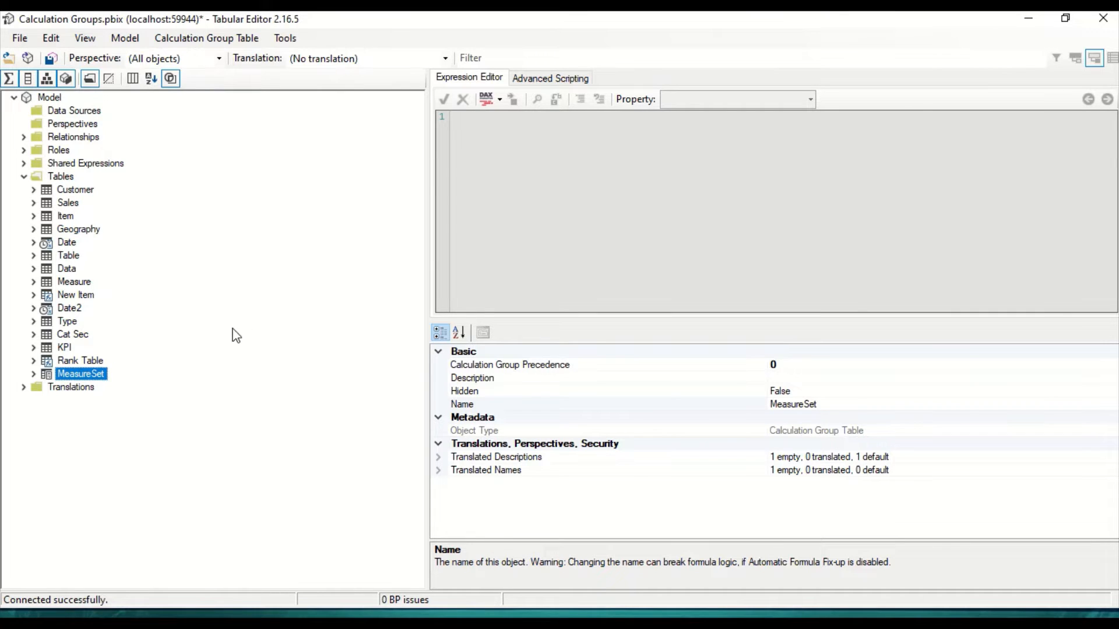
Step: Rename the Name column of the MeasureSet calculation group as SelectedMeasure
left_click(33, 375)
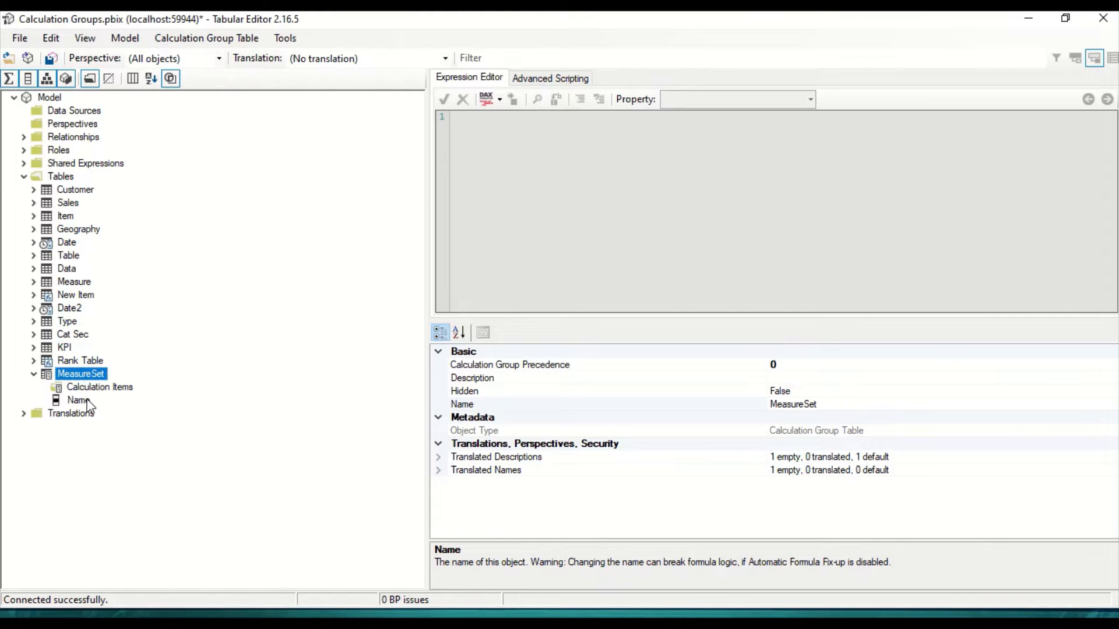
left_click(88, 401)
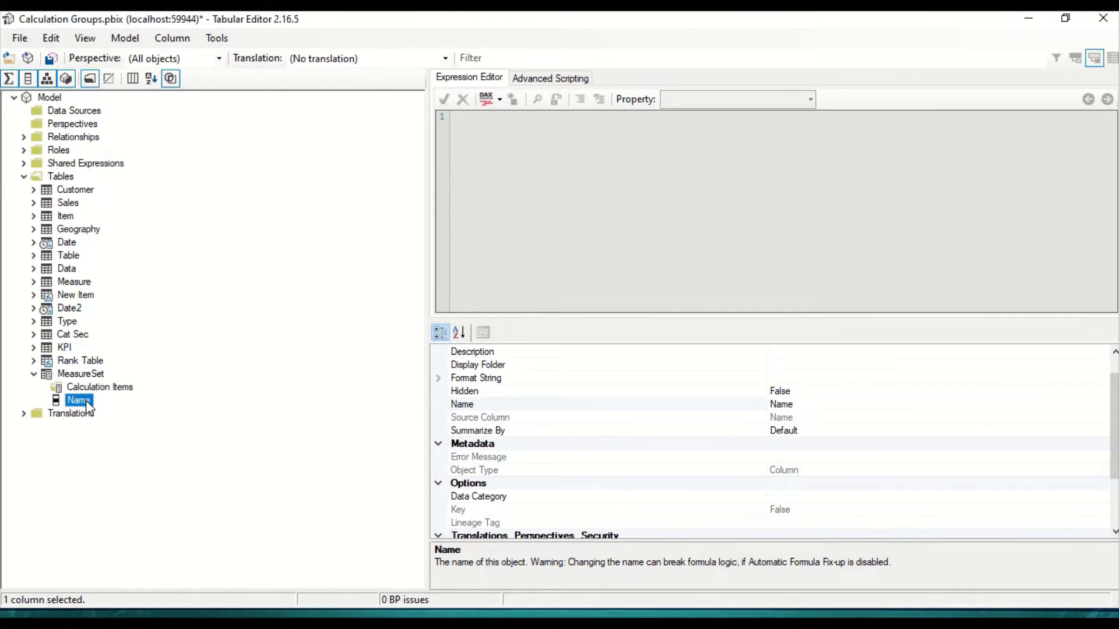
left_click(785, 405)
double_click(785, 405)
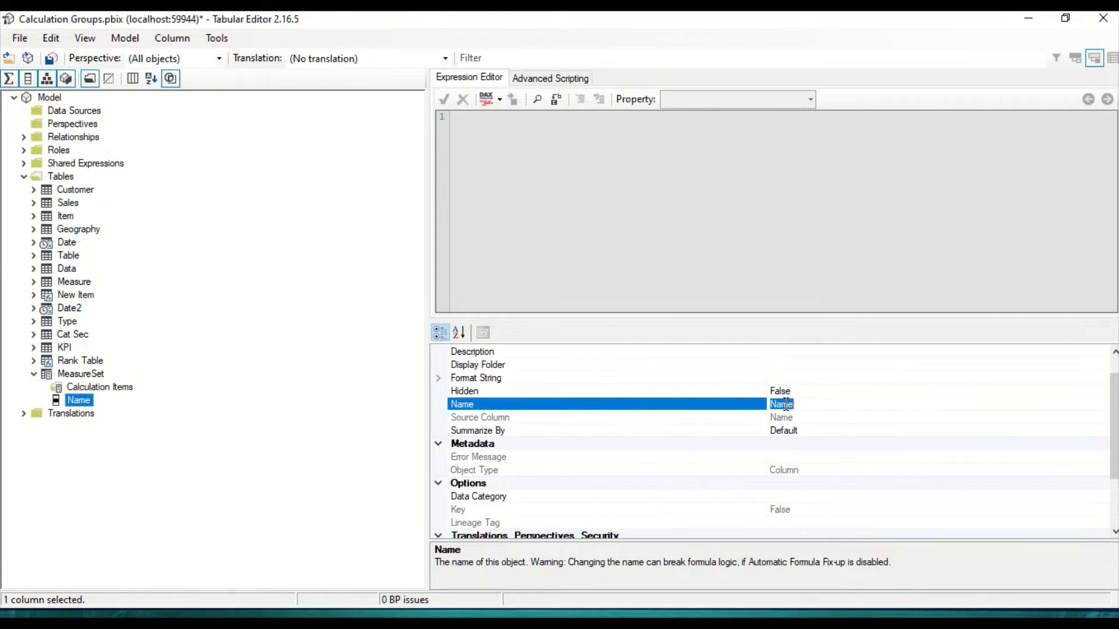
type("SelectedMeasure")
key("Return")
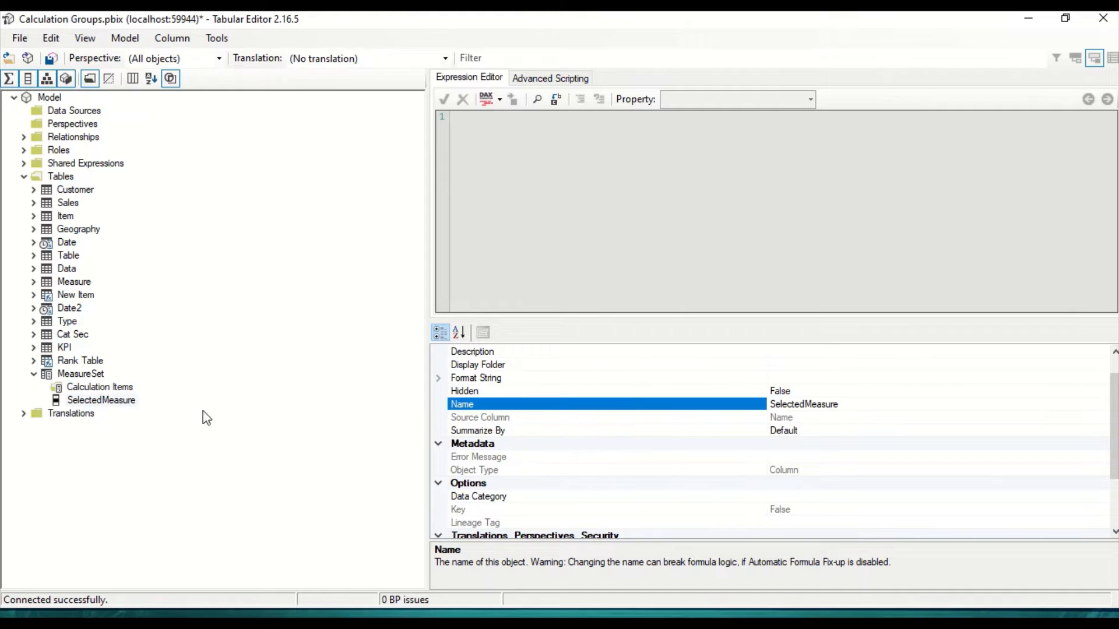
Step: Add a calculation item named Sales to MeasureSet with the expression [Net]
left_click(101, 392)
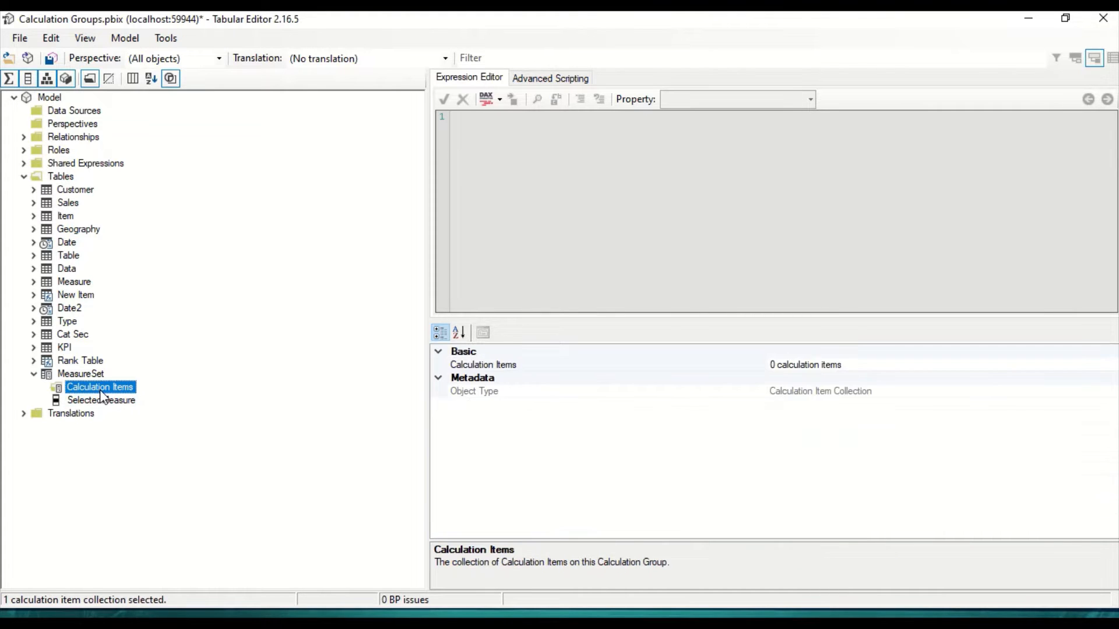
right_click(102, 393)
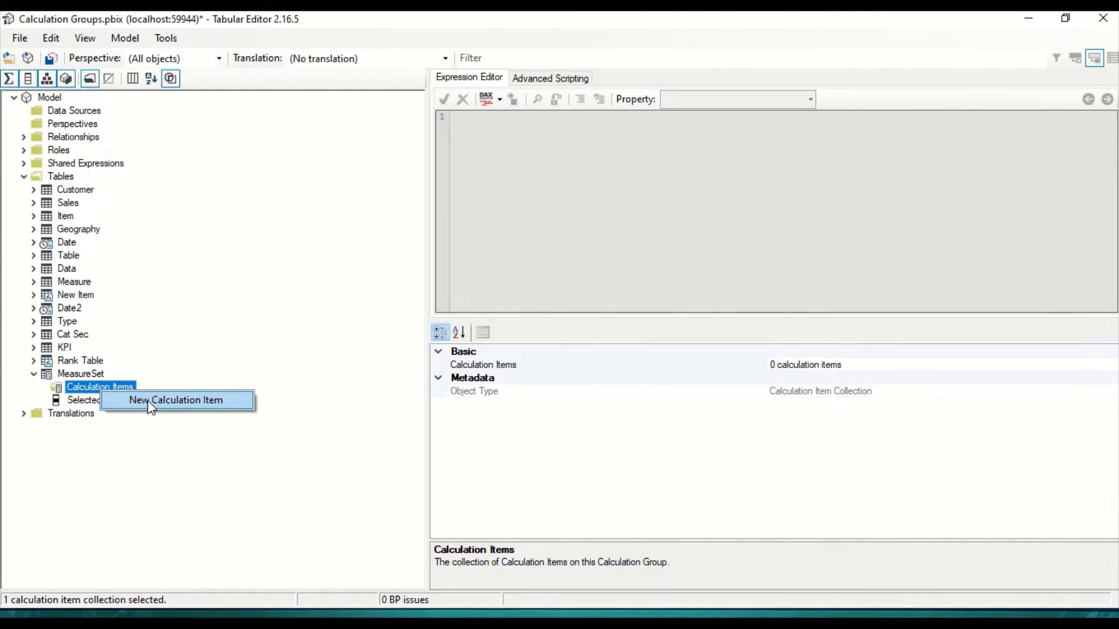
left_click(148, 401)
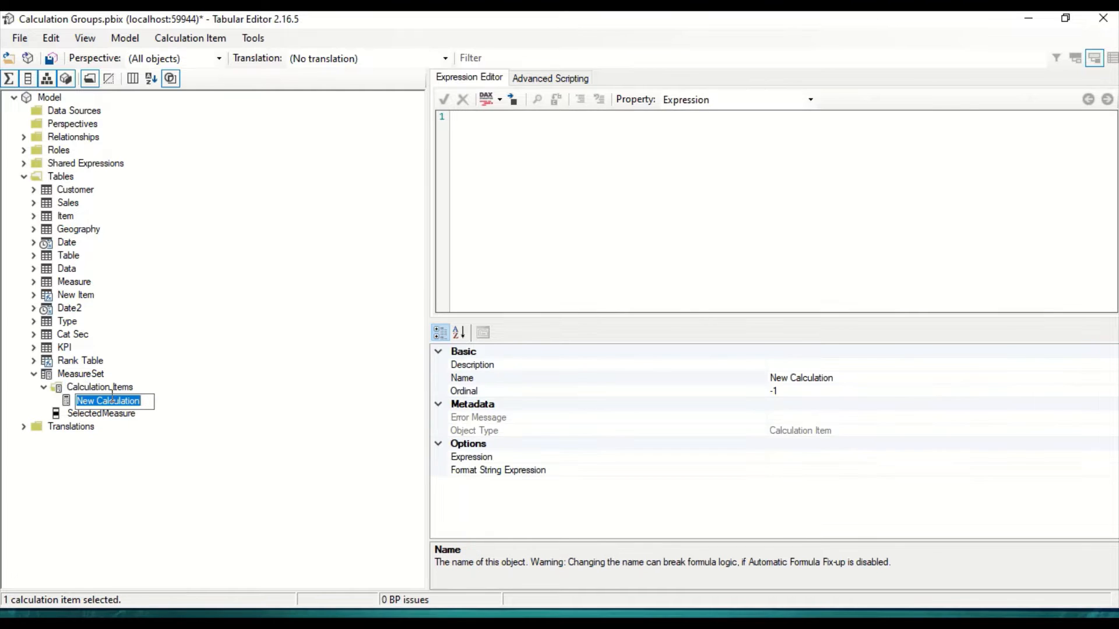
type("Sales")
key("Return")
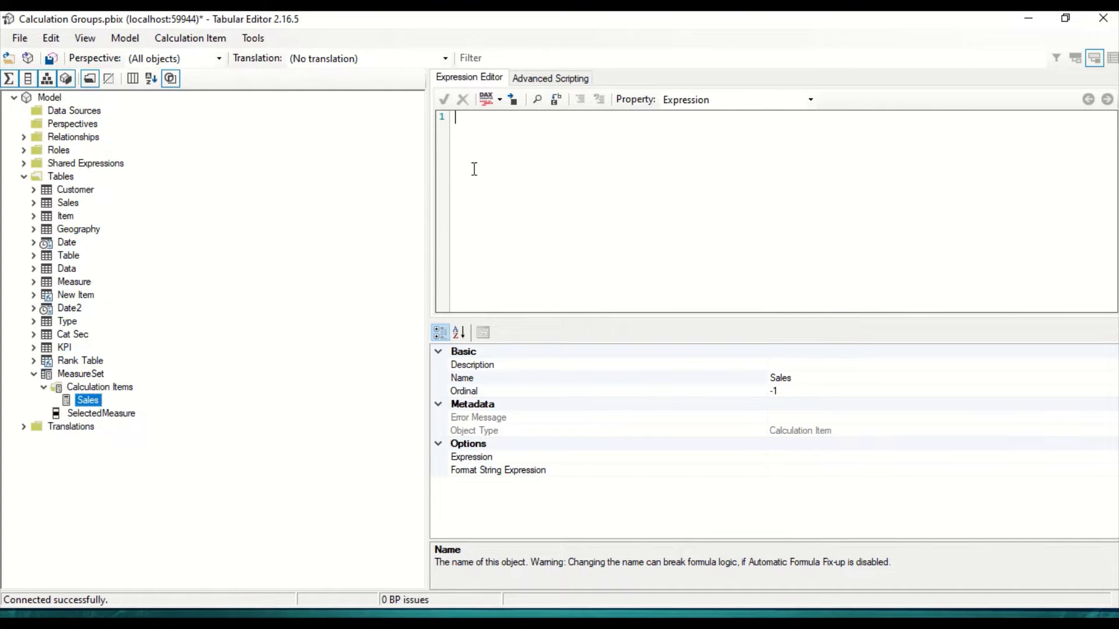
left_click(474, 169)
type("[Net")
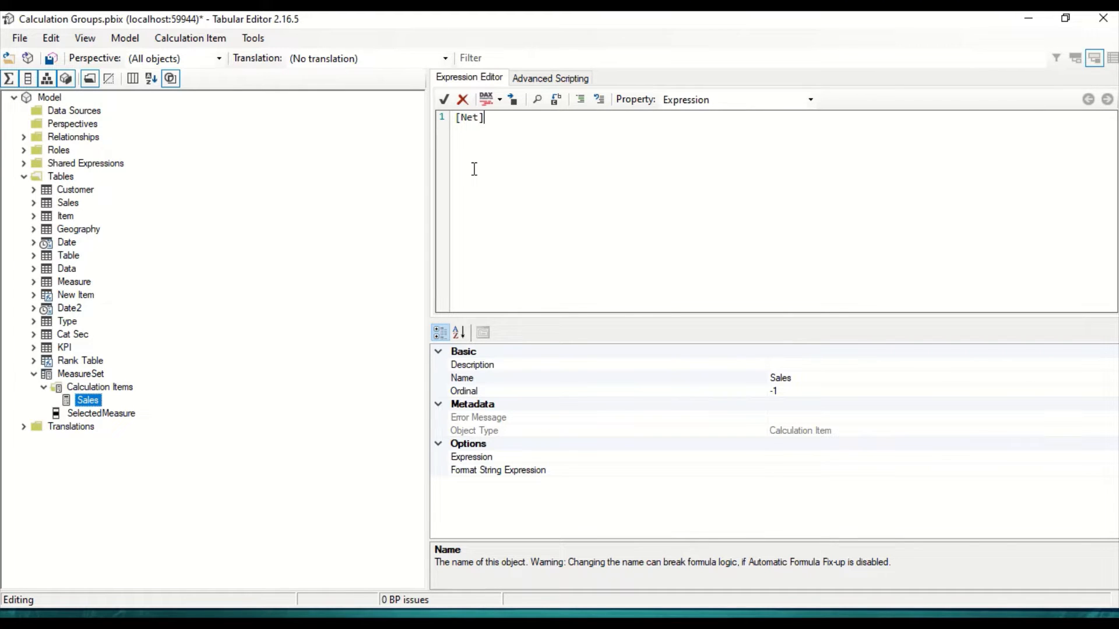
Step: Rename the Sales calculation item as Net
left_click(793, 377)
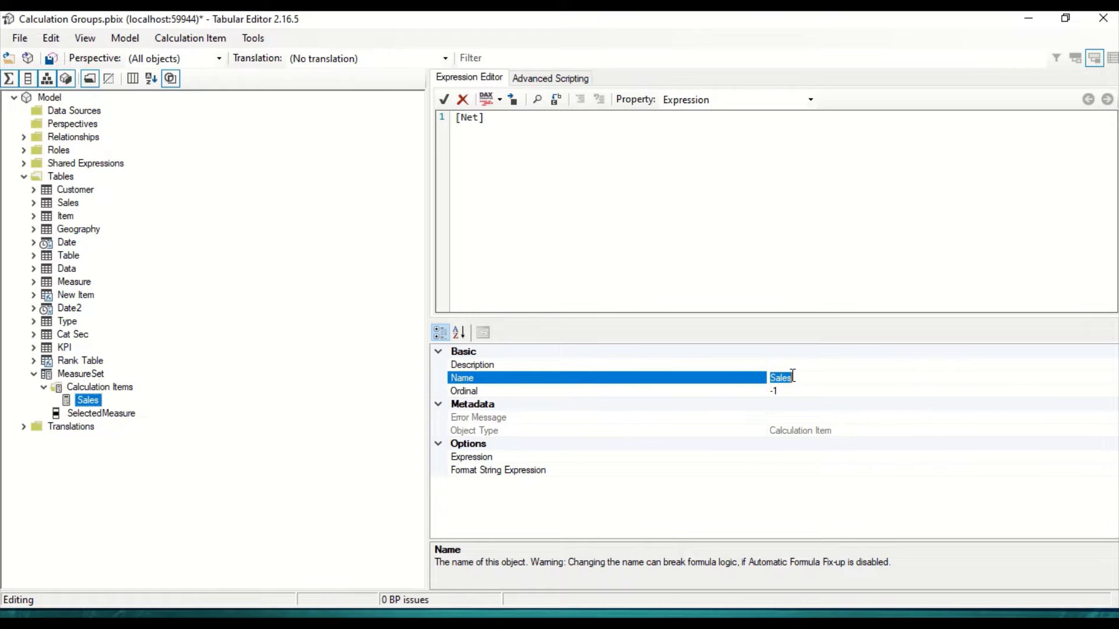
type("Net")
key("Return")
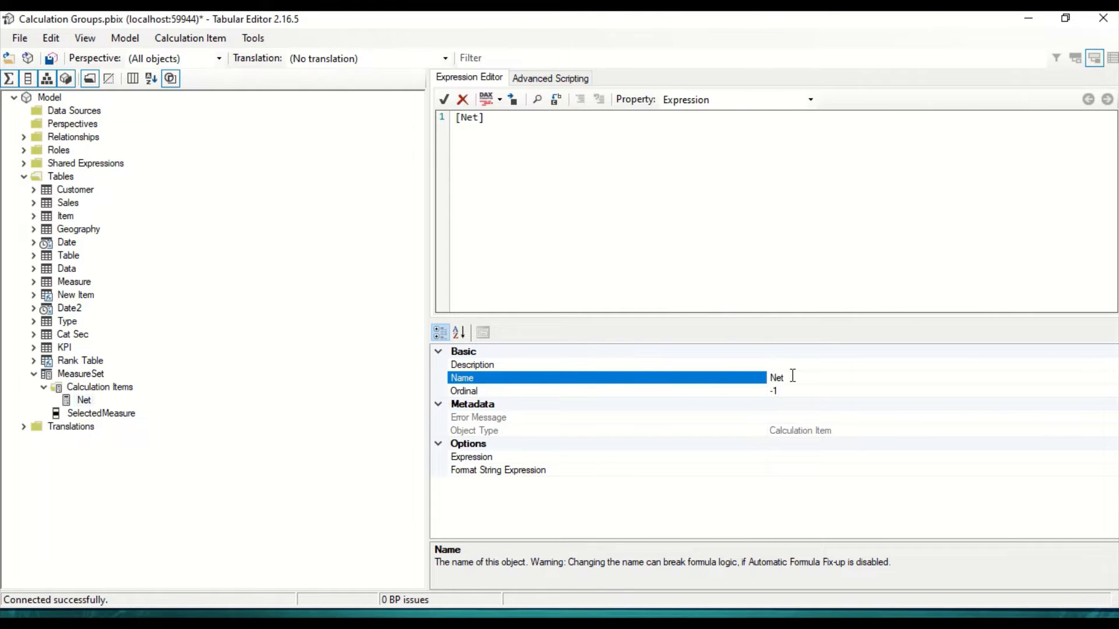
Step: Add a calculation item named Gross to the MeasureSet calculation group with the expression [Gross]
right_click(121, 390)
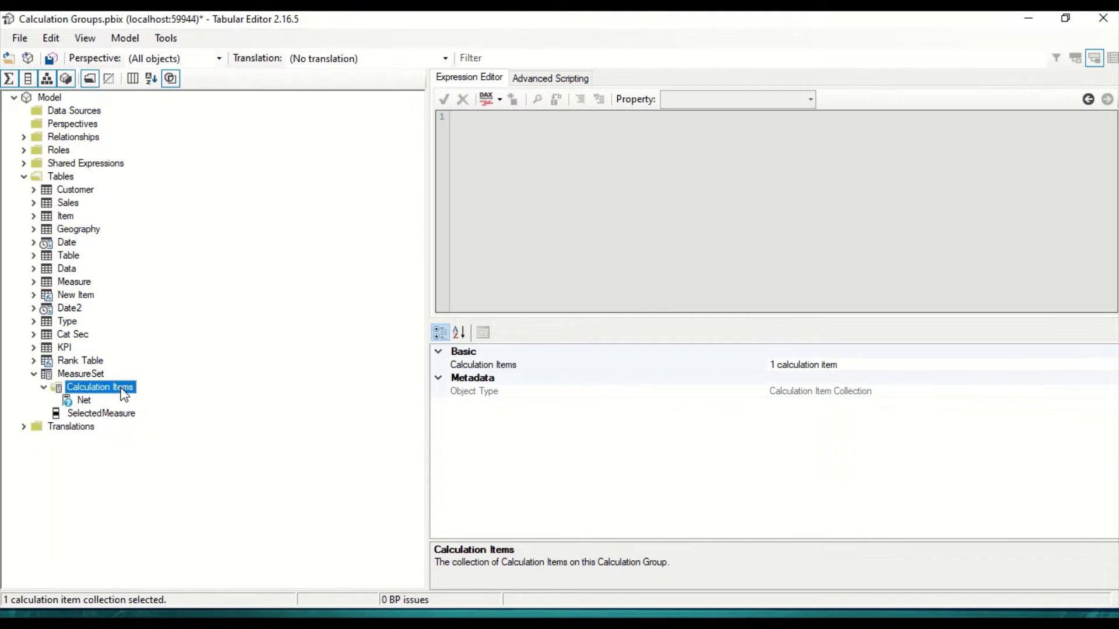
left_click(143, 396)
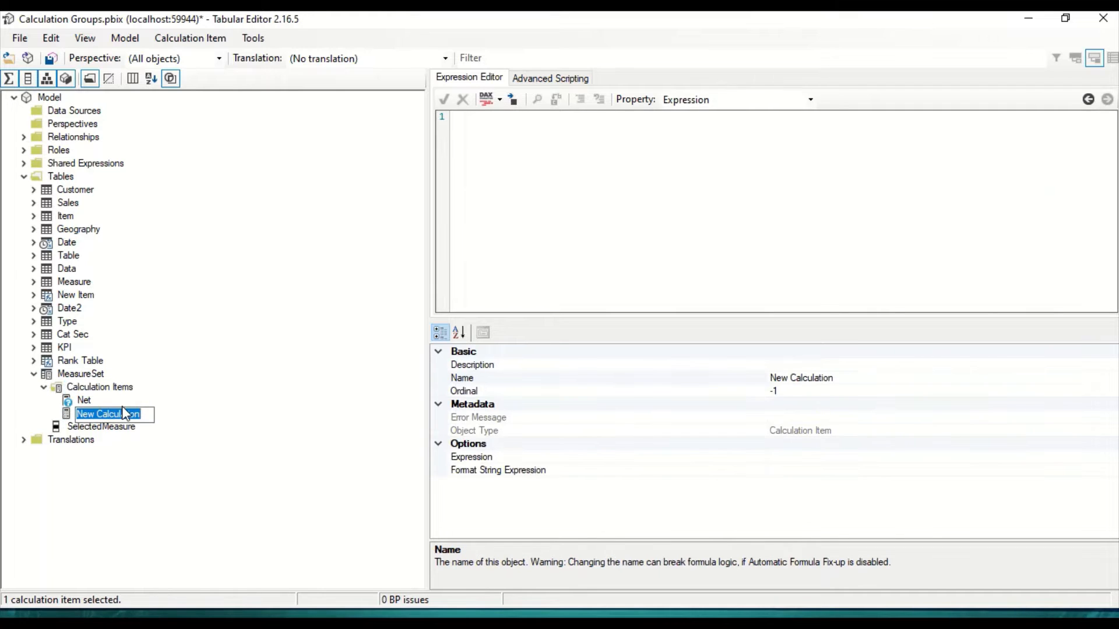
type("Gross")
key("Return")
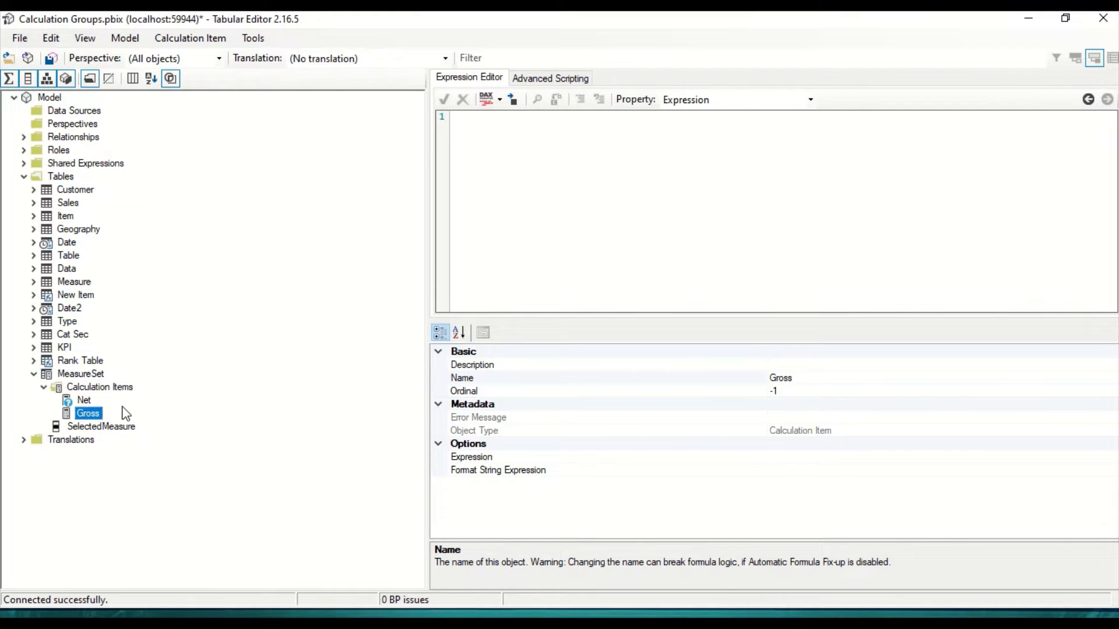
left_click(540, 153)
type("[Gross")
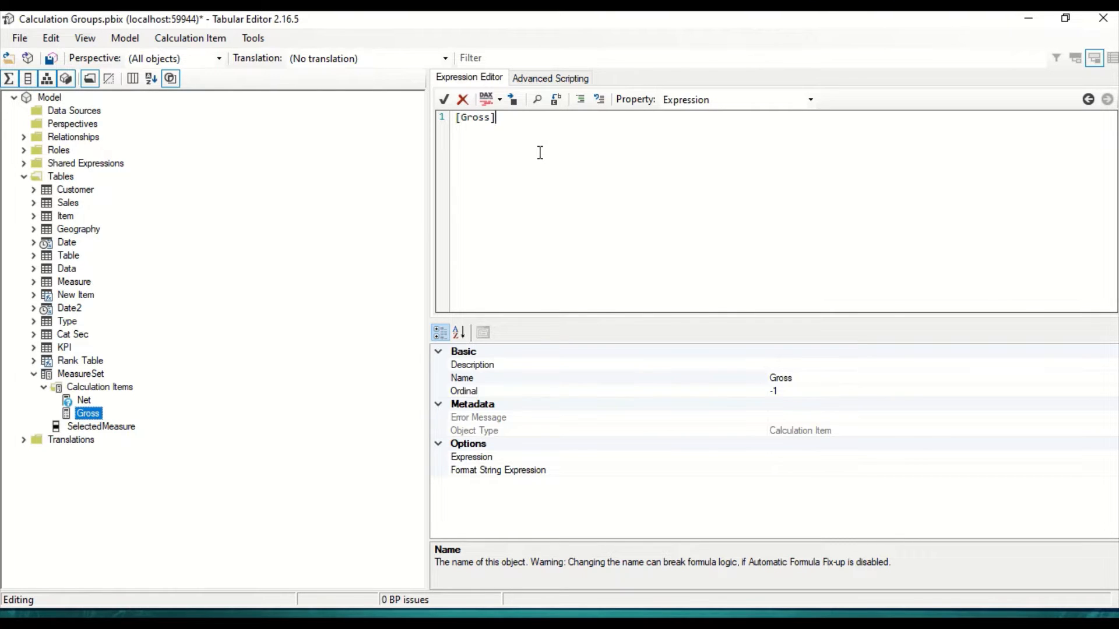
left_click(87, 399)
left_click(86, 415)
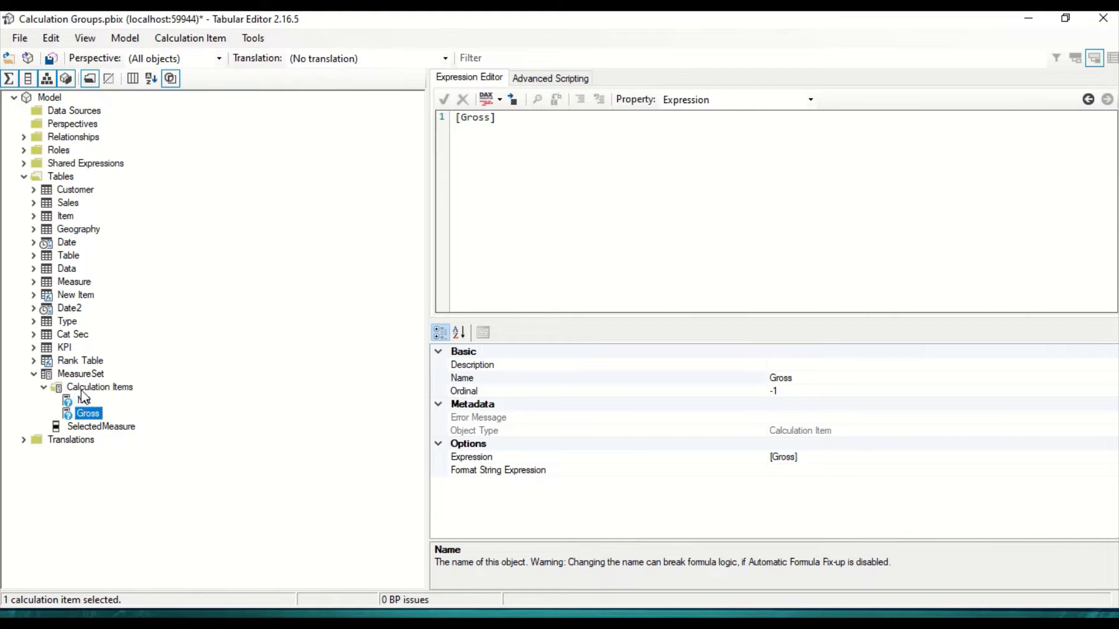
Step: Add a calculation item named COGS to the MeasureSet calculation group with the expression [COGS]
right_click(82, 388)
left_click(153, 401)
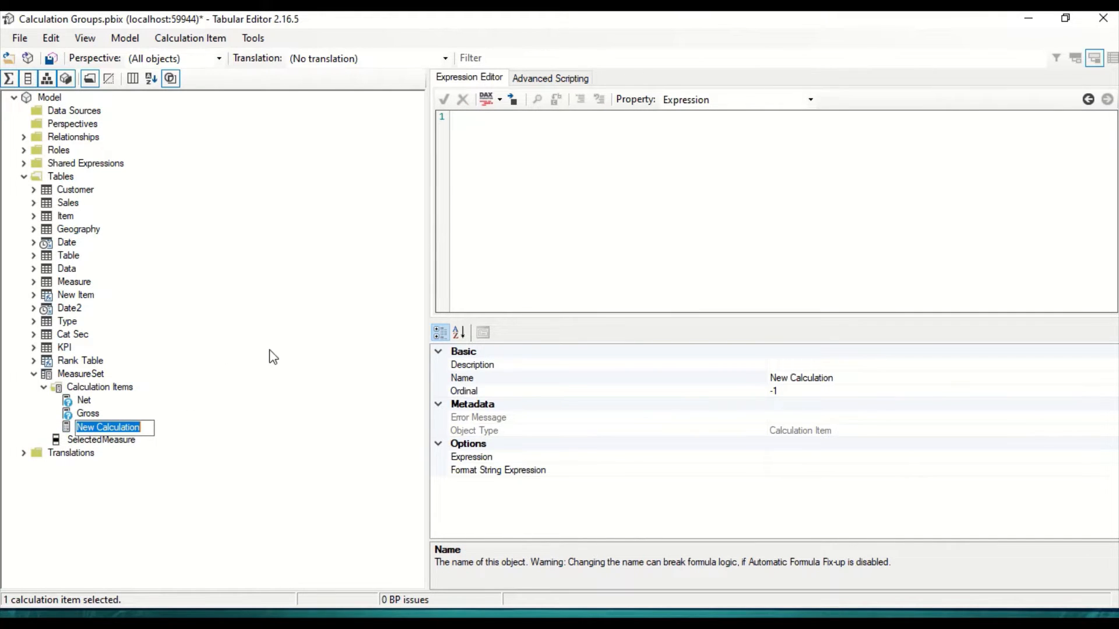
type("G")
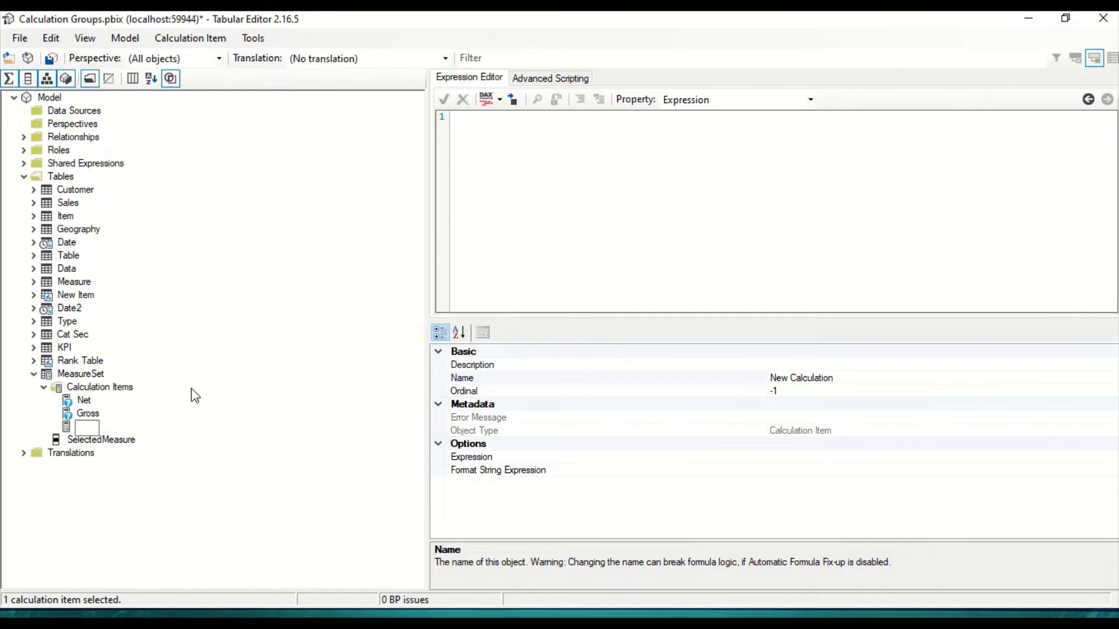
type("COGS")
key("Return")
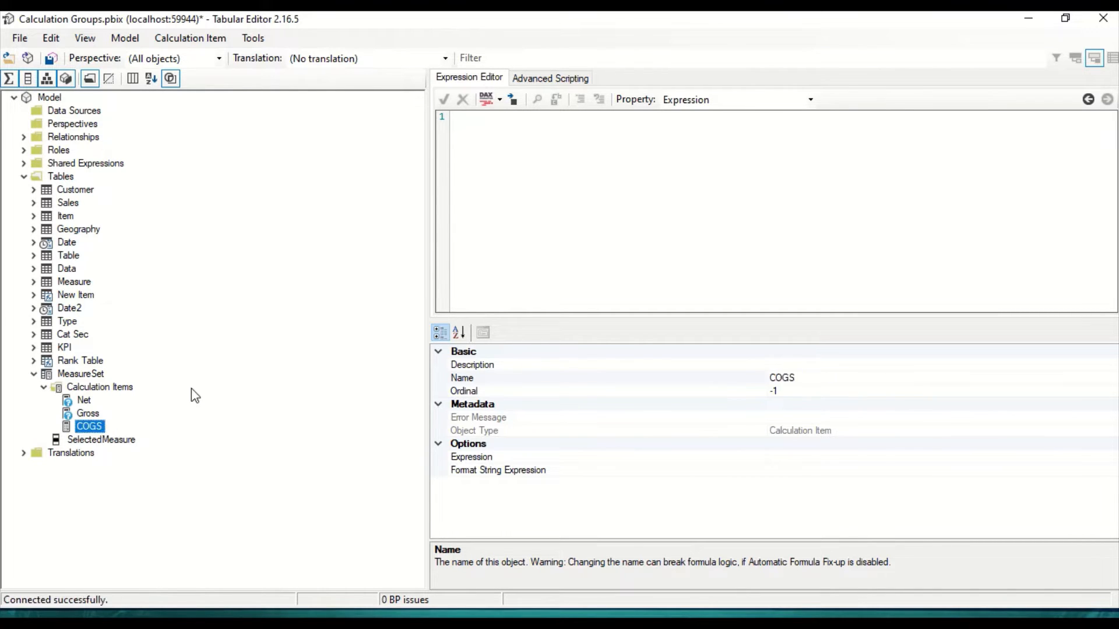
left_click(567, 145)
type("[")
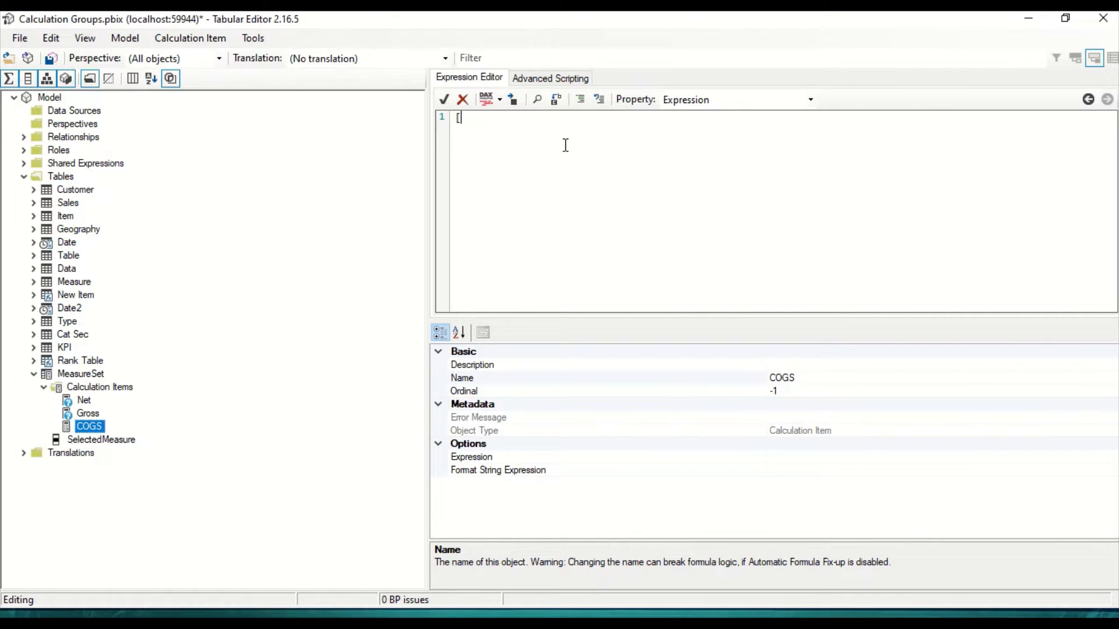
type("COGS")
left_click(284, 327)
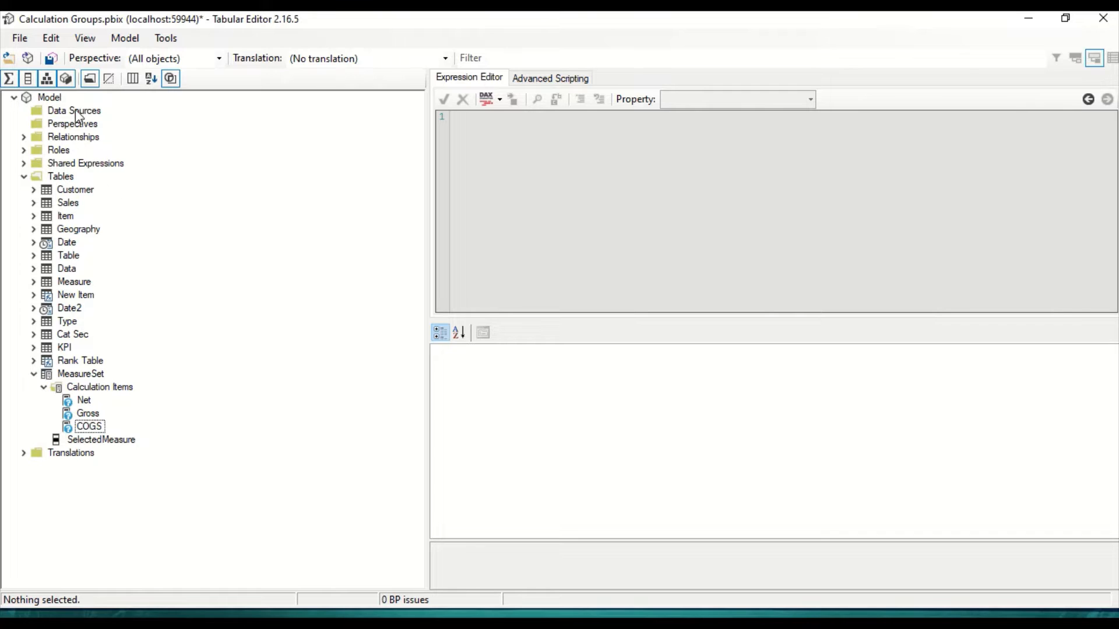
Step: Save the MeasureSet changes to the connected database and refresh the calculation groups in Power BI Desktop
left_click(86, 403)
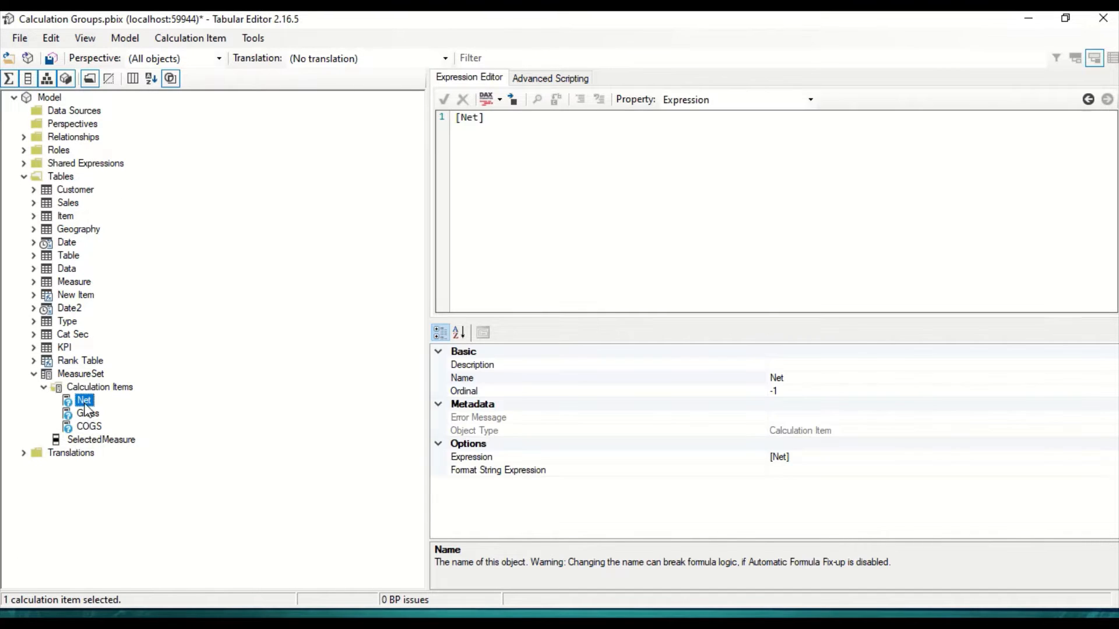
left_click(52, 59)
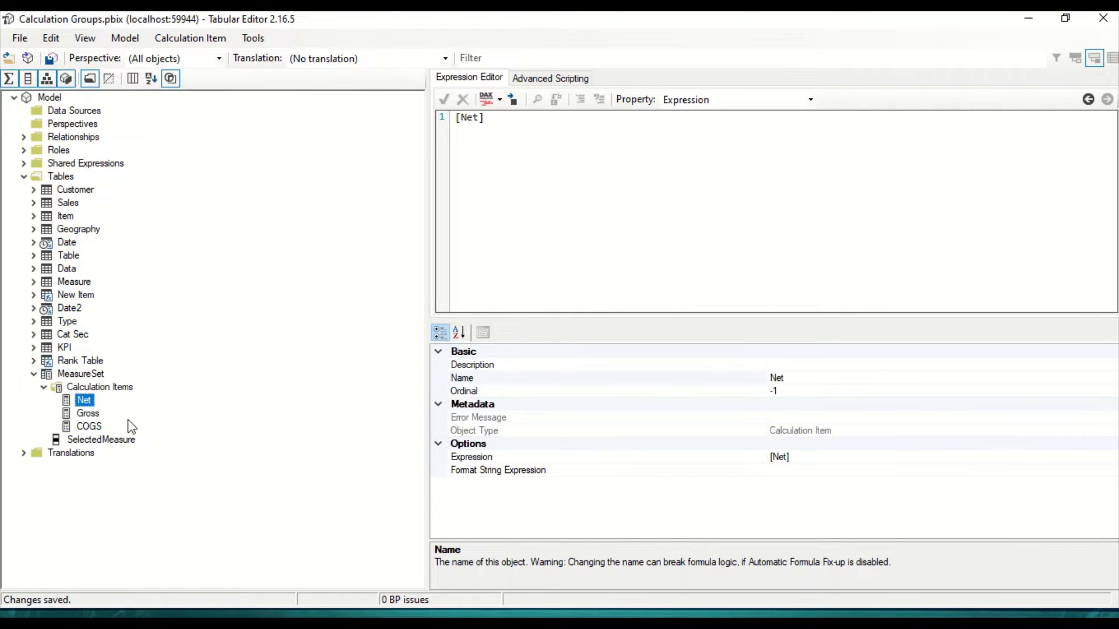
key("alt+Tab")
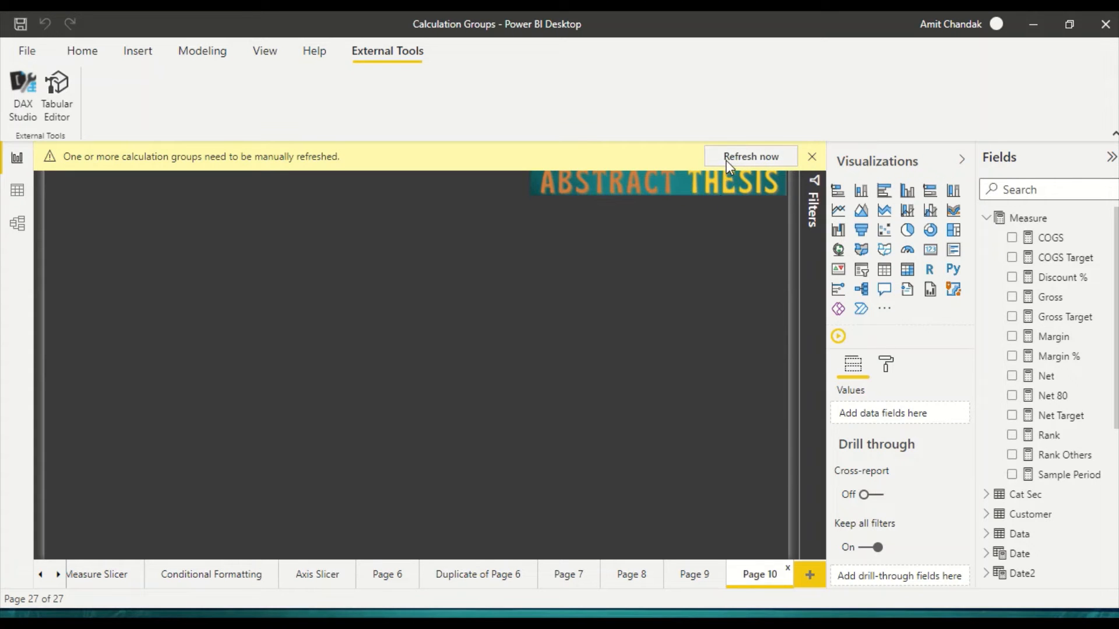
left_click(726, 160)
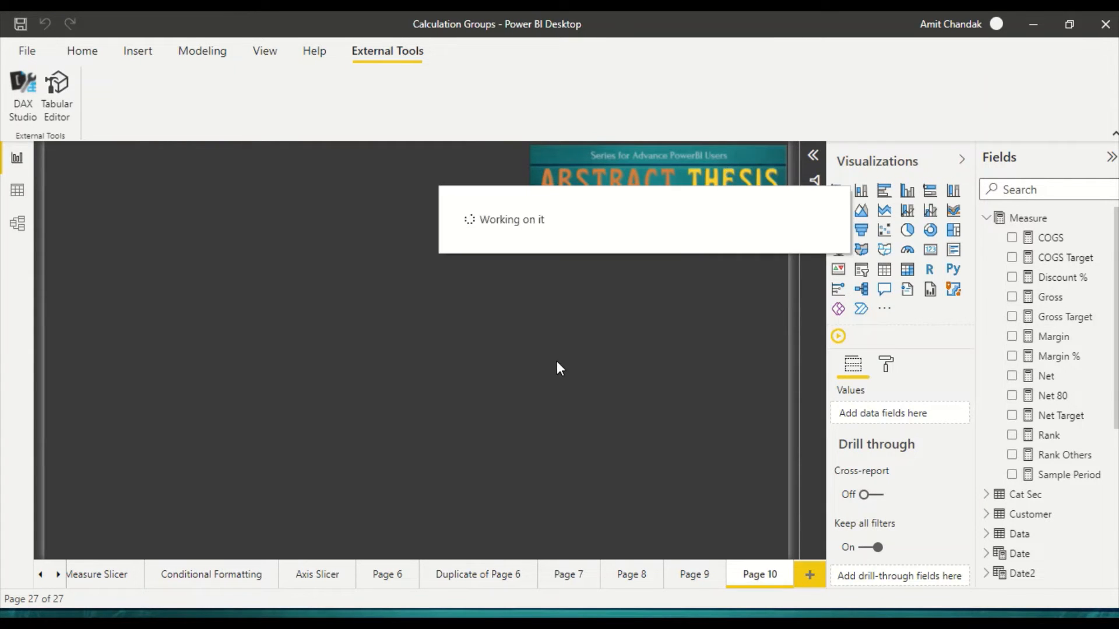
Step: Add a slicer on MeasureSet's SelectedMeasure field to Page 10 and resize it to a narrower, slightly taller box
left_click(986, 218)
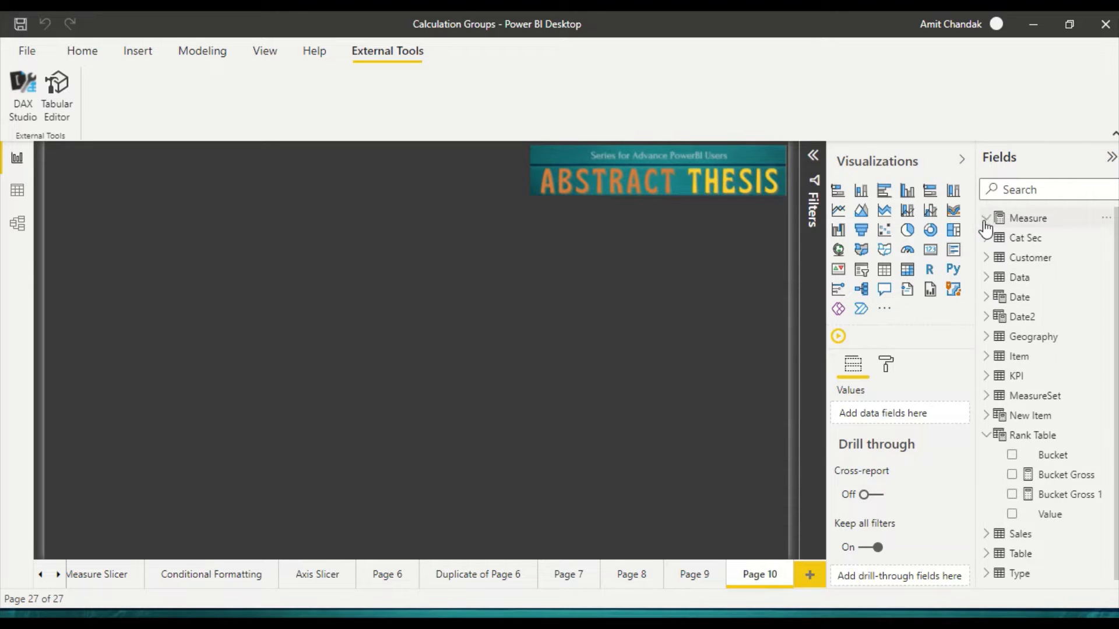
left_click(986, 435)
left_click(986, 397)
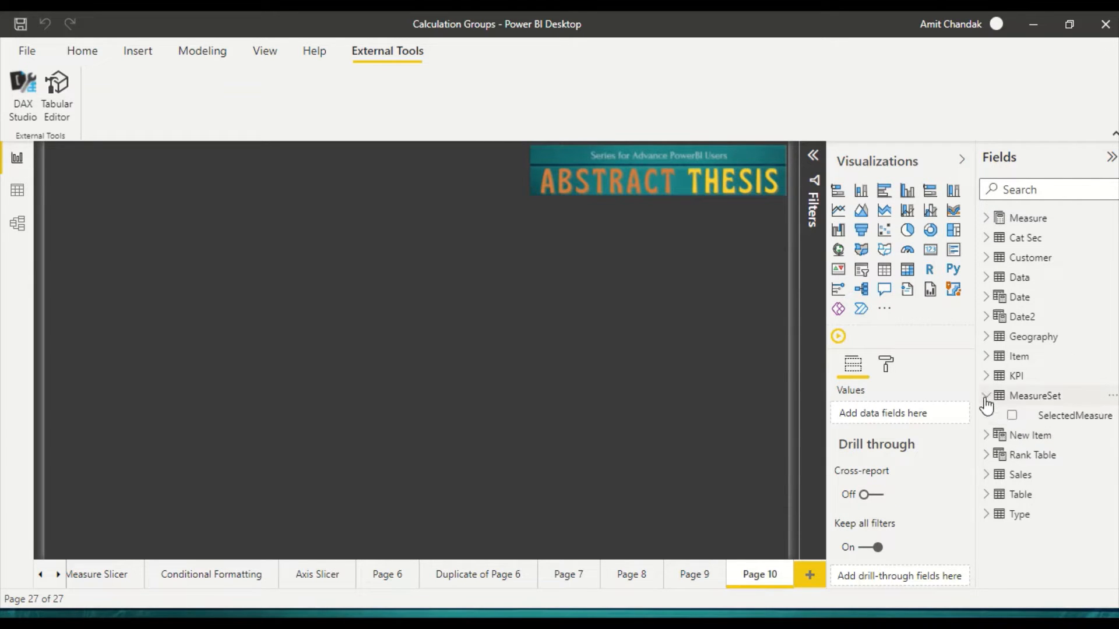
left_click(1058, 417)
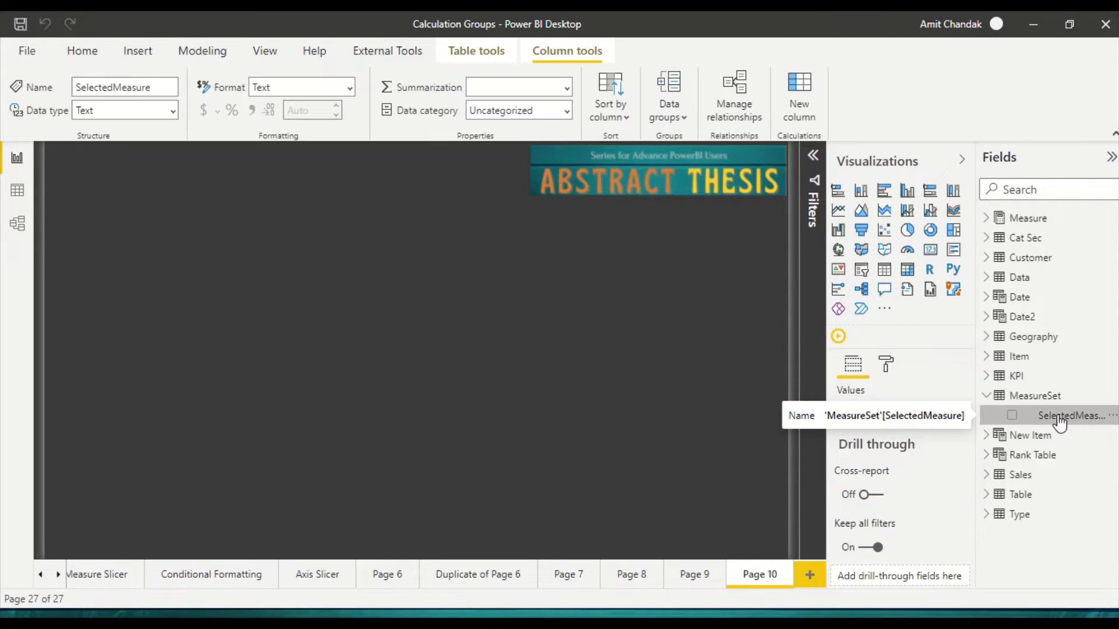
left_click_drag(1059, 423, 636, 291)
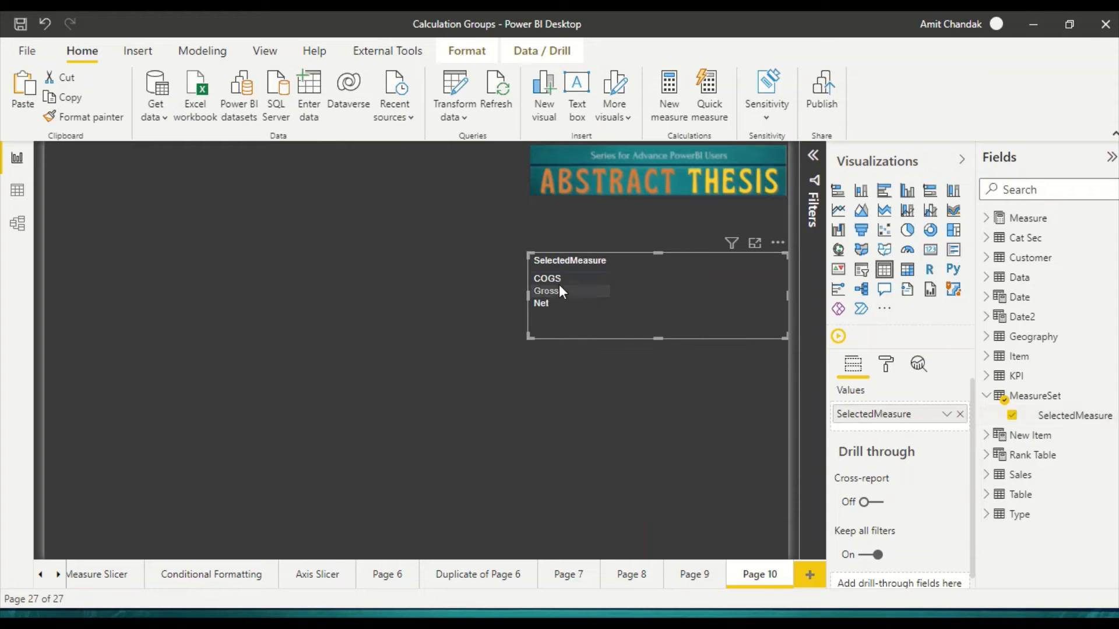
left_click(861, 270)
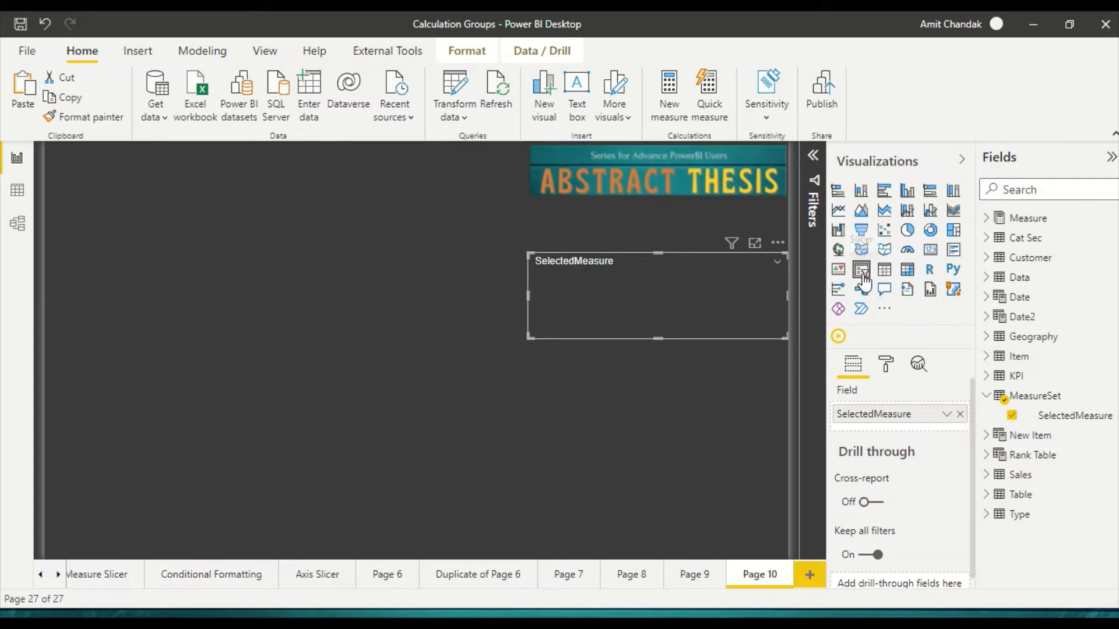
left_click_drag(530, 337, 661, 363)
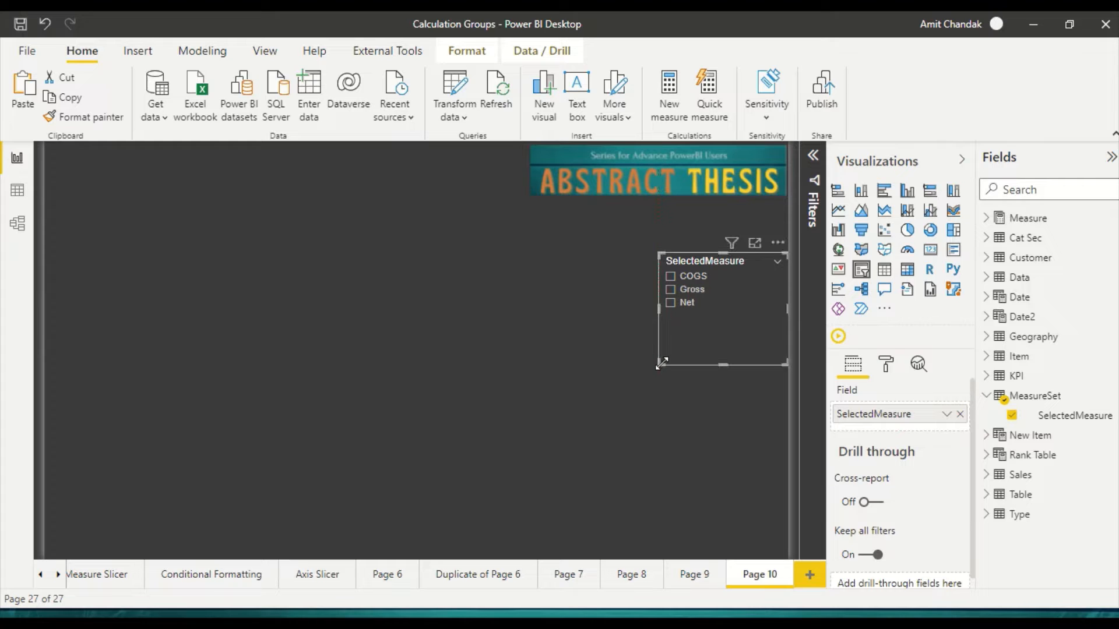
Step: Add an empty matrix visual to the page, move it above its initial spot and enlarge it to more than double its width
left_click(314, 310)
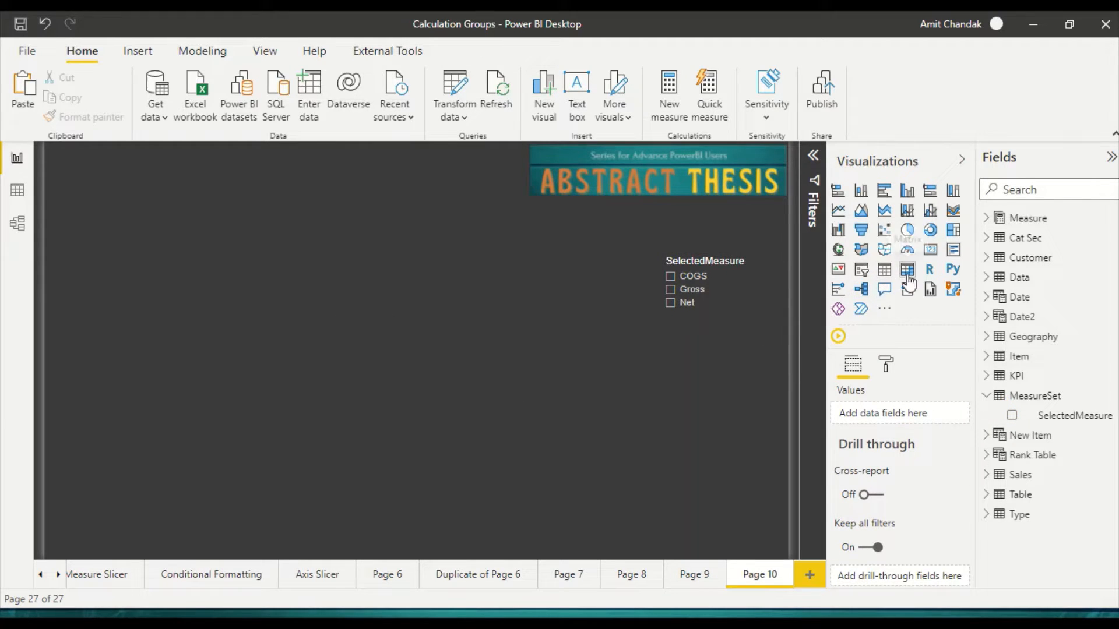
left_click(907, 278)
left_click_drag(222, 414, 155, 256)
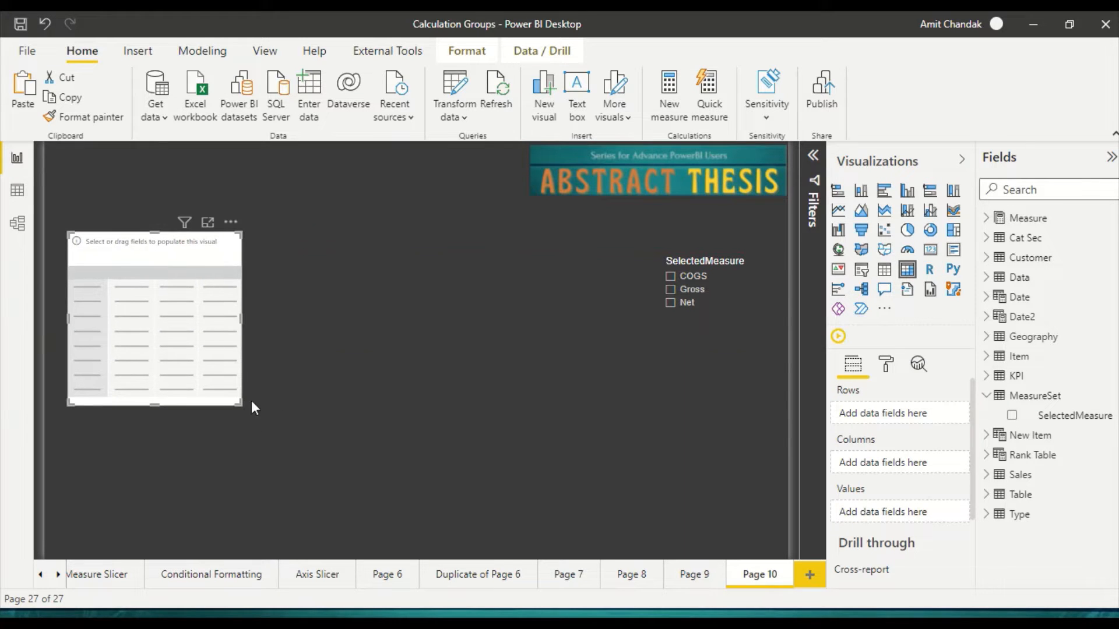
left_click_drag(238, 402, 488, 437)
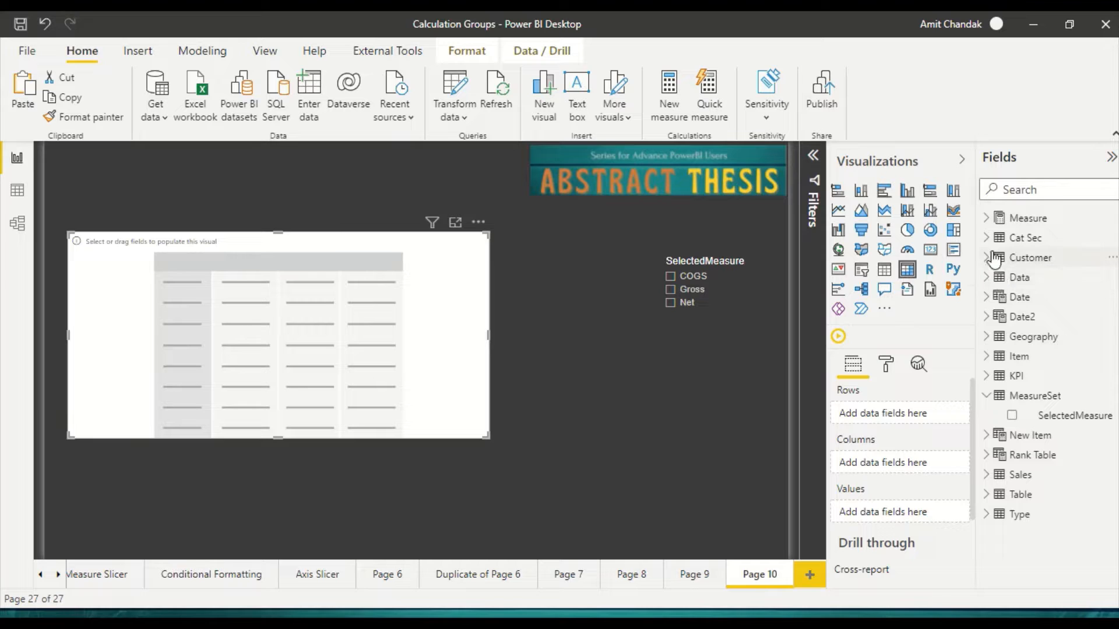
Step: Fill the matrix with the Item table's Category as rows, SelectedMeasure as columns and the Net measure as values
left_click(987, 358)
left_click_drag(1033, 424, 921, 421)
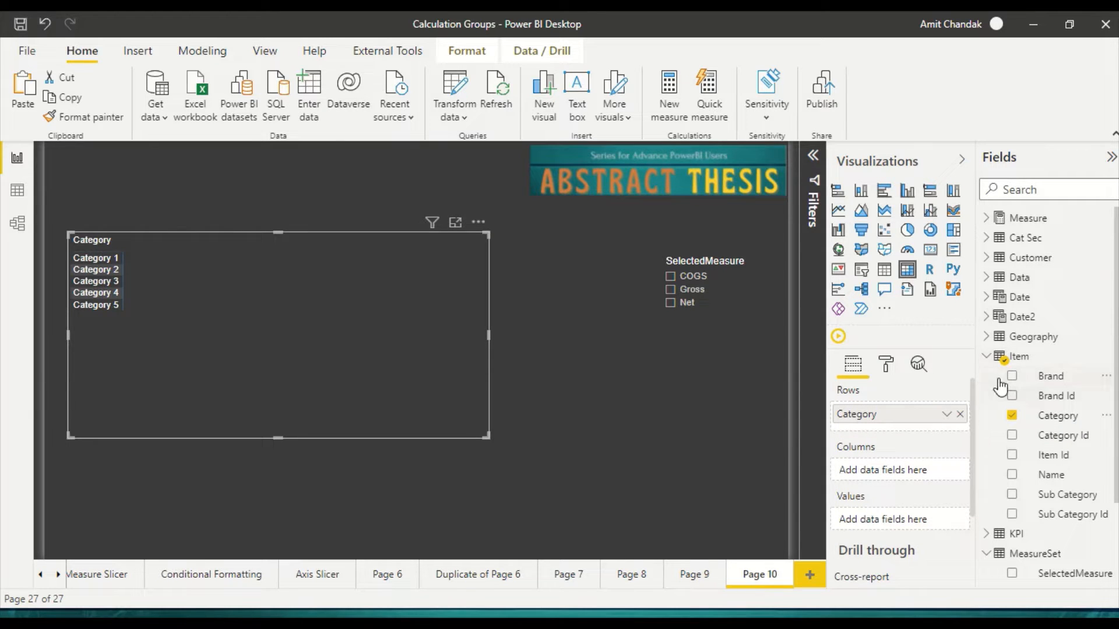
left_click(988, 357)
left_click_drag(1046, 417, 904, 477)
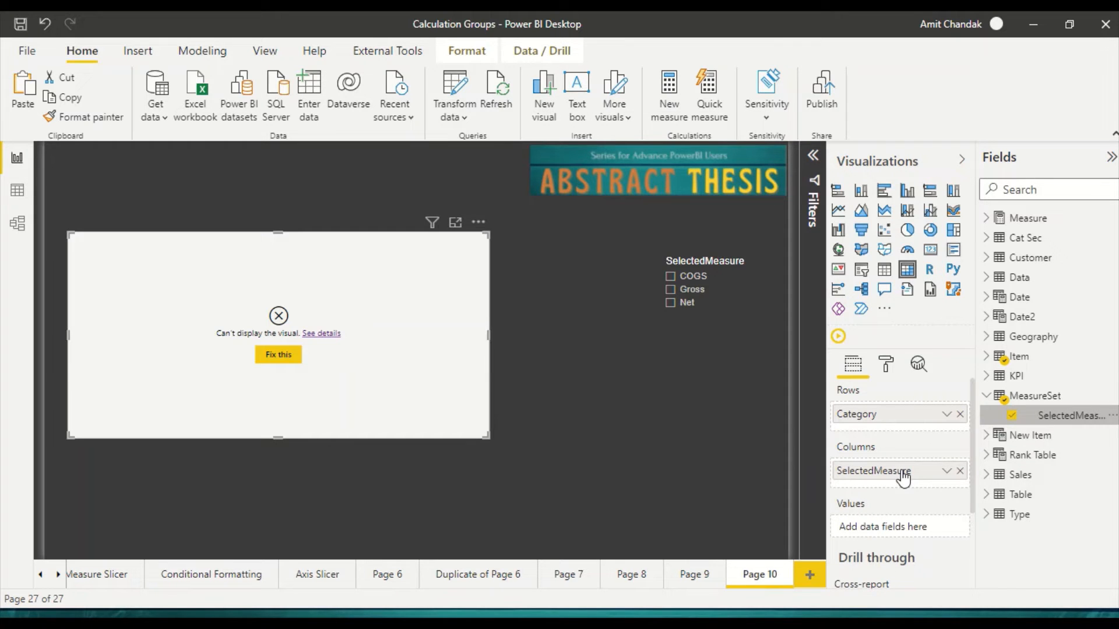
left_click(986, 219)
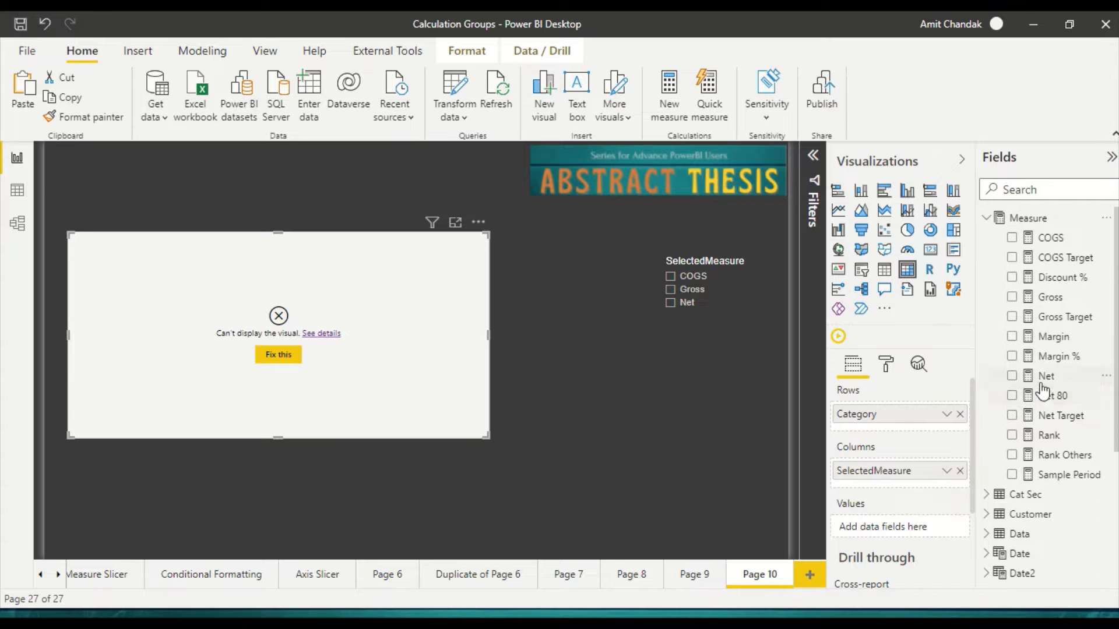
left_click_drag(1043, 387, 897, 540)
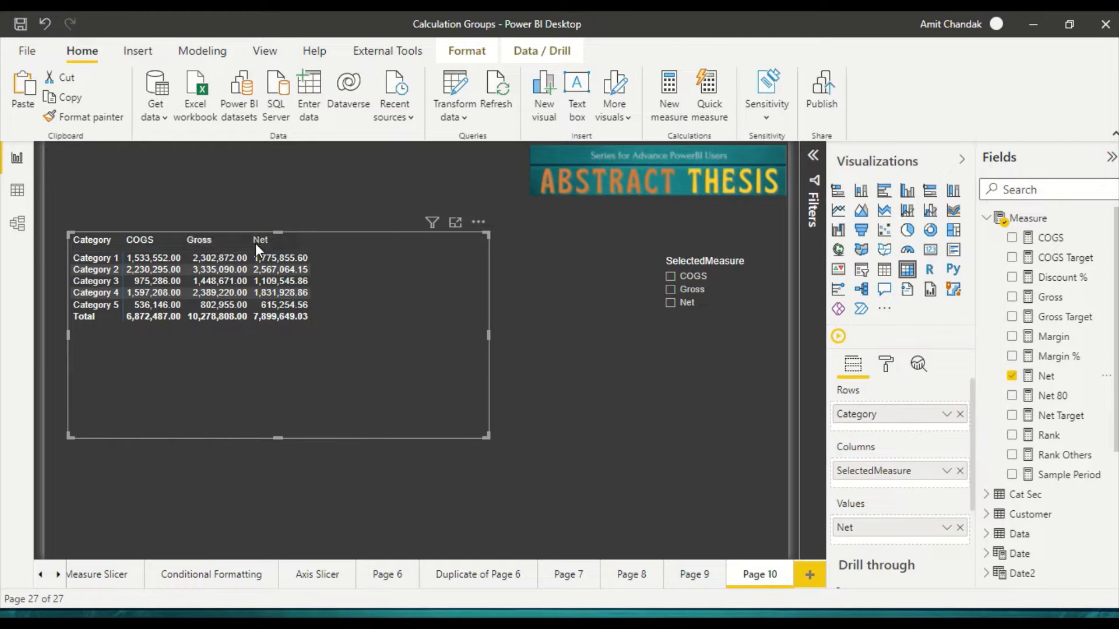
Step: Test the SelectedMeasure slicer by filtering the matrix with COGS, Gross and Net, singly and combined, and end with the selection cleared
left_click(670, 289)
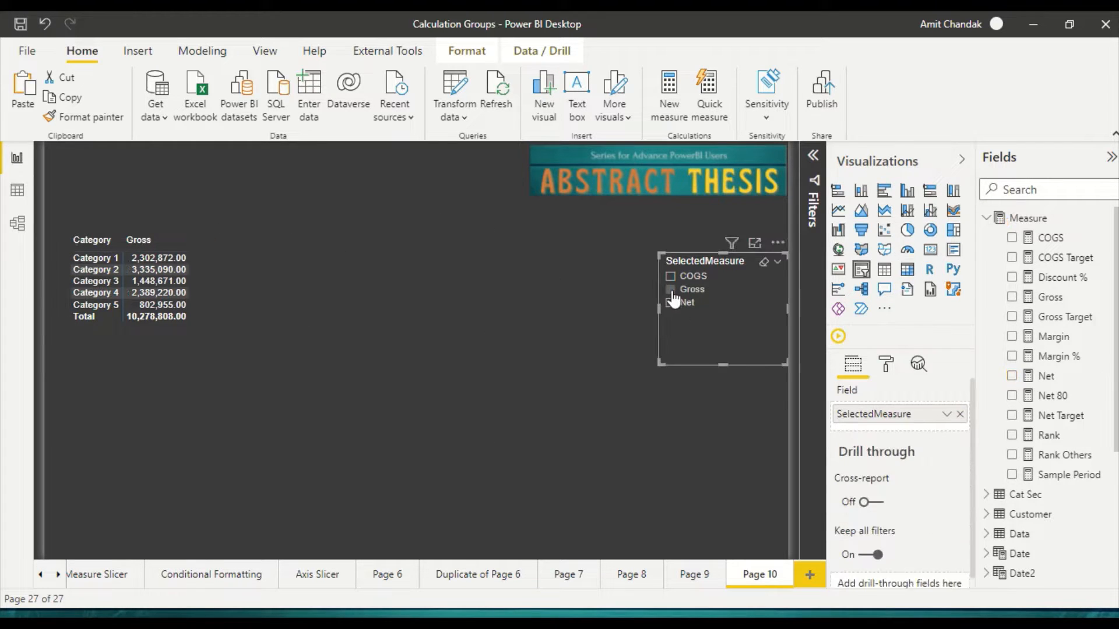
left_click(672, 300)
left_click(671, 278)
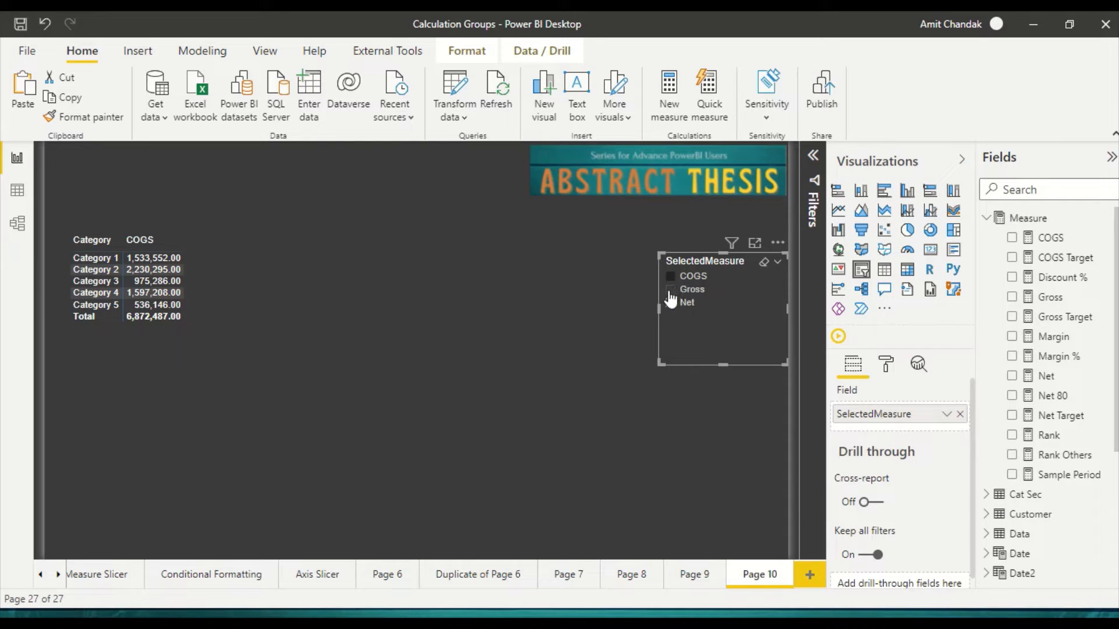
left_click(670, 291)
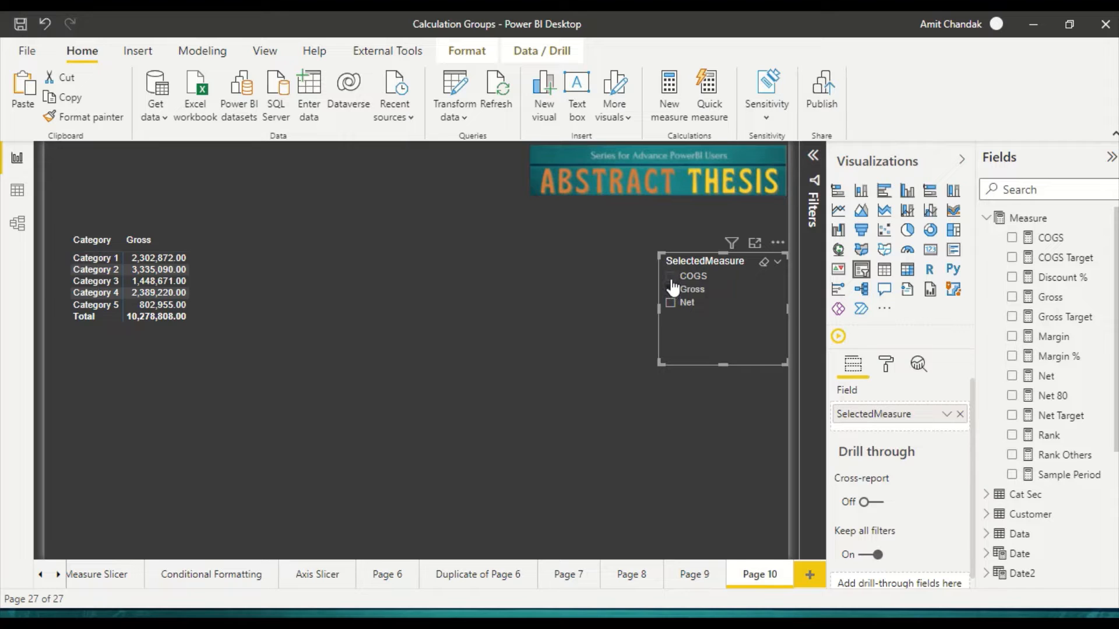
left_click(672, 279)
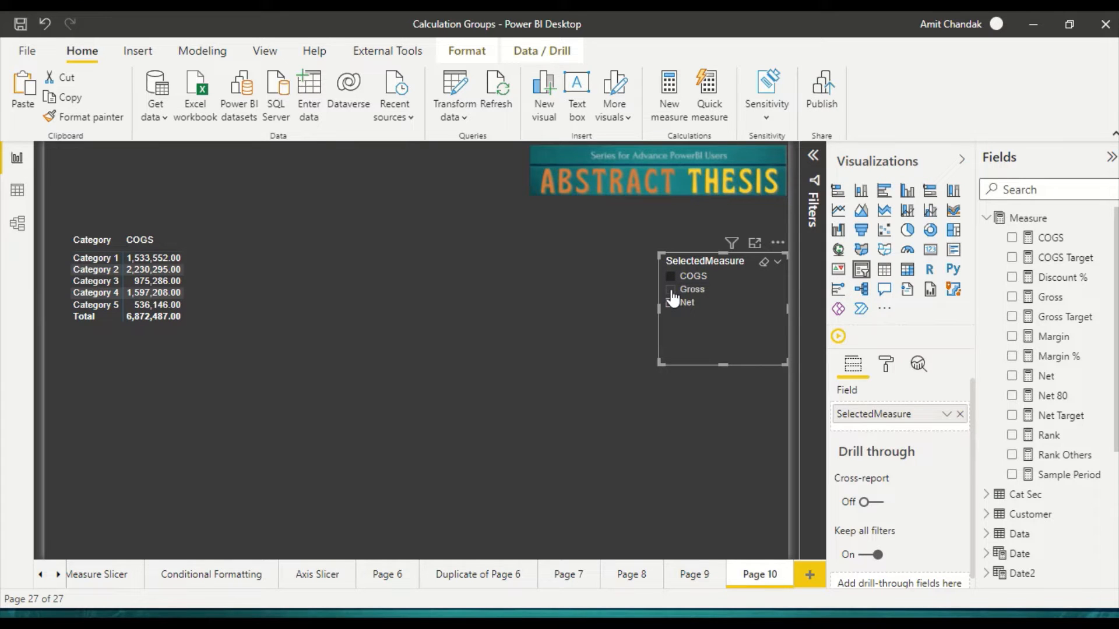
left_click(672, 291, "ctrl")
left_click(673, 304, "ctrl")
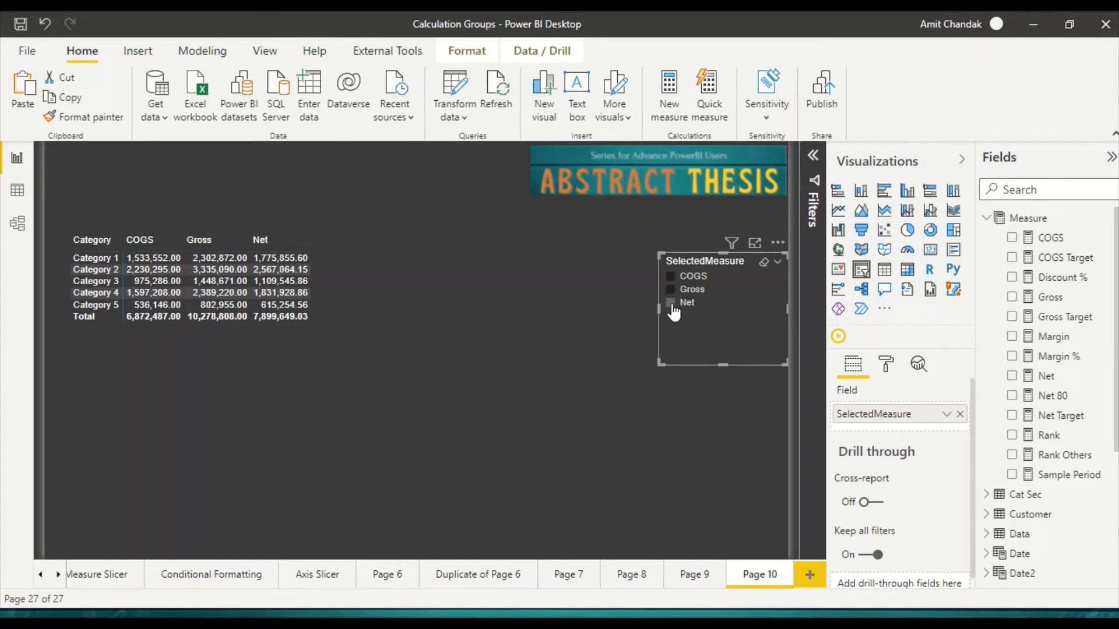
left_click(670, 289)
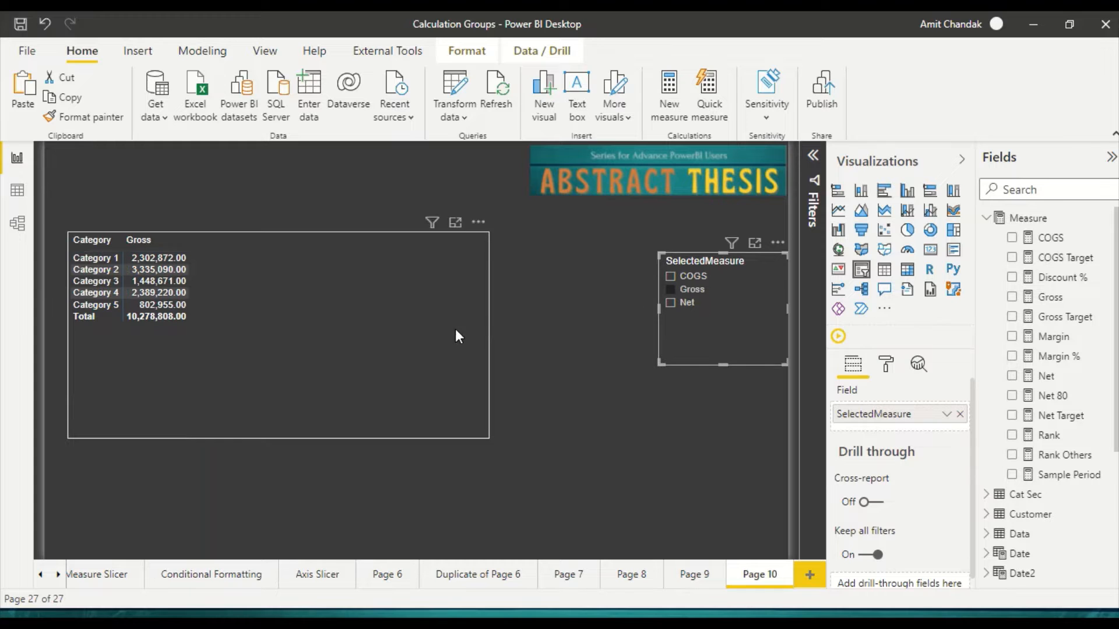
left_click(670, 290)
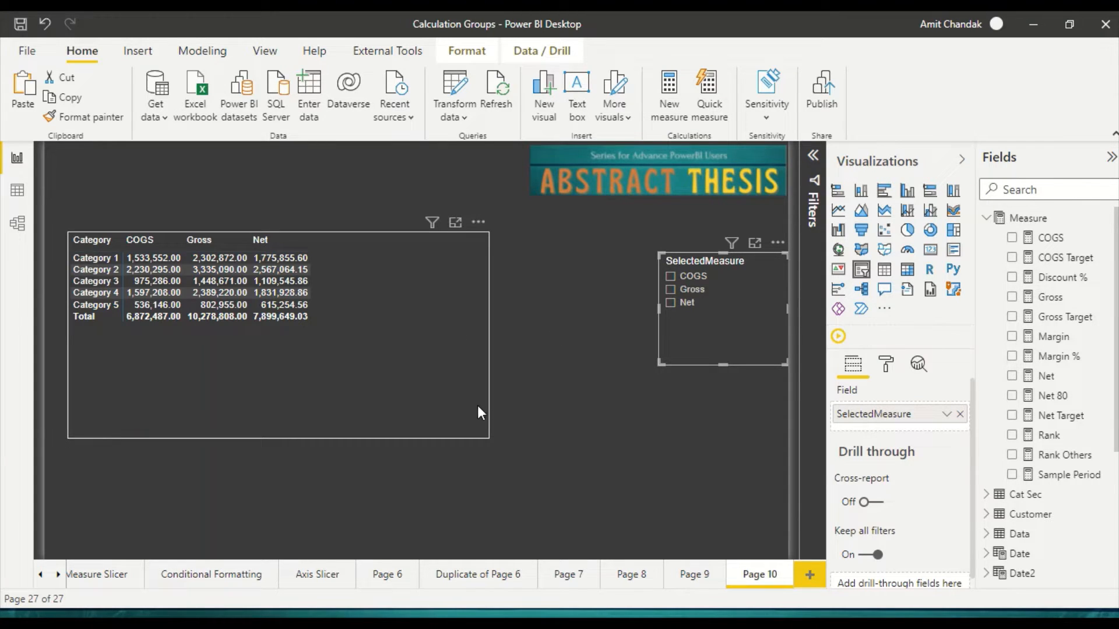
Step: Move the matrix up to the upper-left corner of the report page
left_click_drag(356, 395, 345, 336)
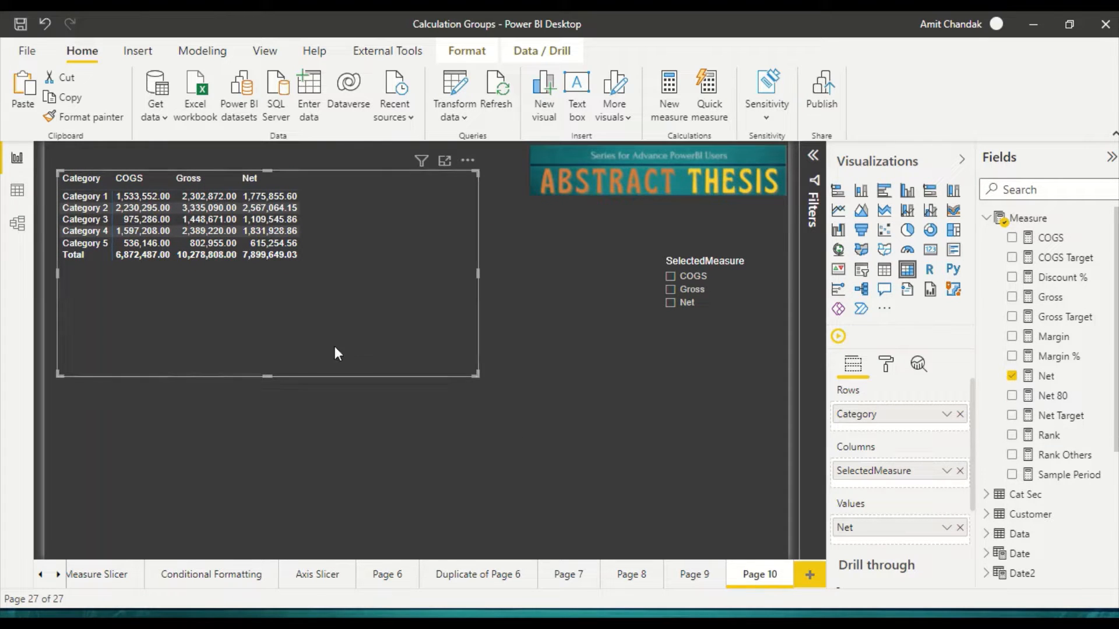
Step: Try a copy of the matrix without SelectedMeasure columns, placed below the original, and delete the copy
key("ctrl+c")
key("ctrl+v")
left_click_drag(326, 344, 320, 513)
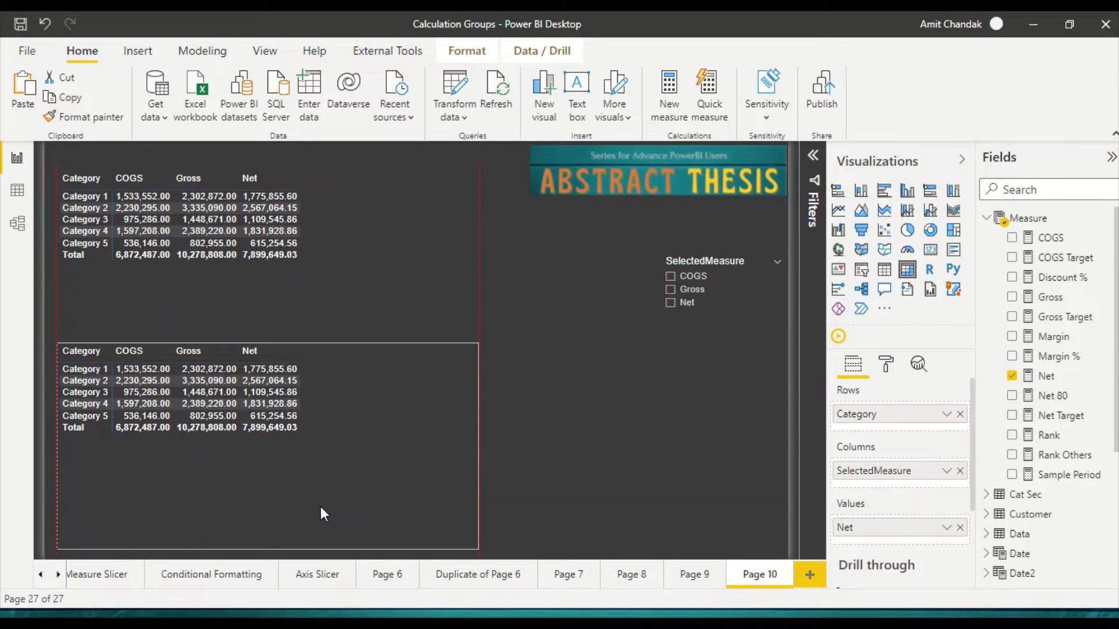
left_click(960, 471)
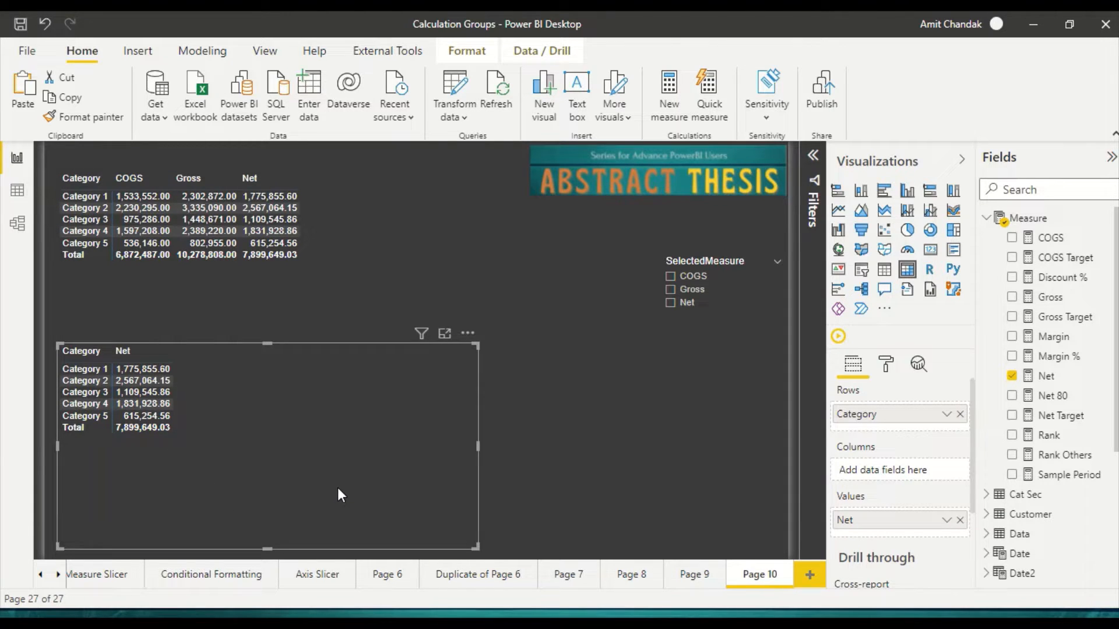
key("Delete")
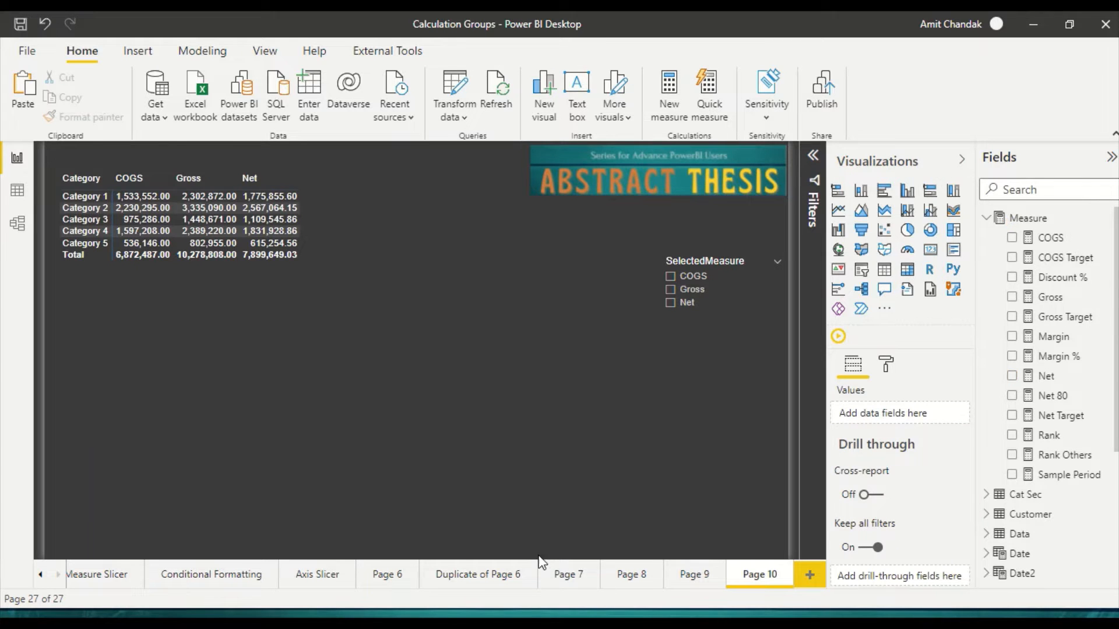
Step: Switch to Excel to review the Selected Measure table layout on Sheet2, and return to Power BI Desktop
key("alt+Tab")
key("alt+Tab")
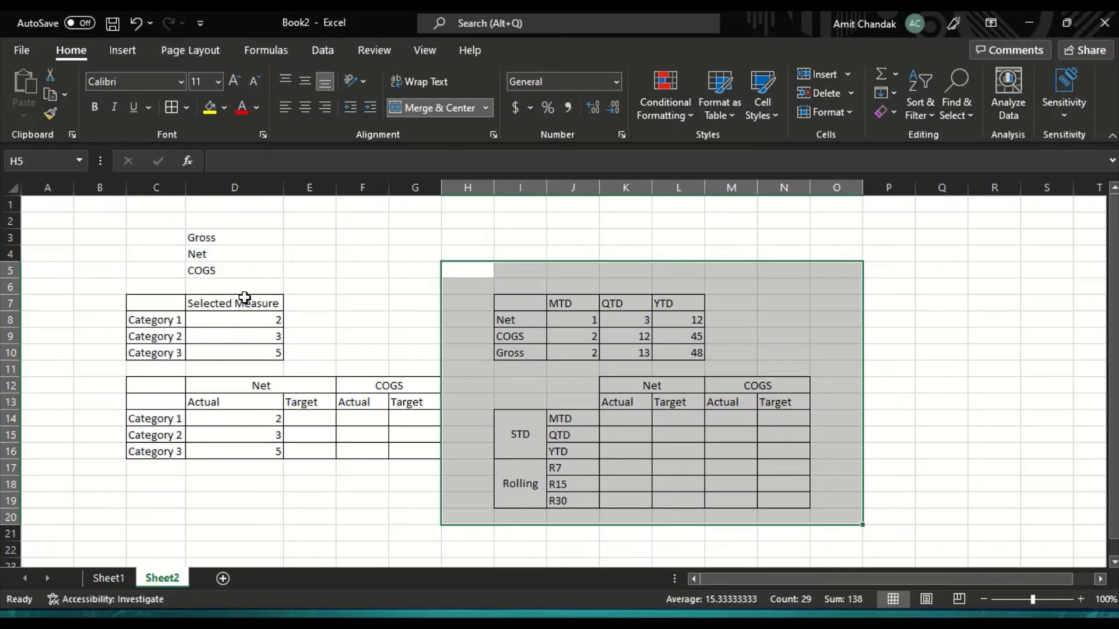
key("alt+Tab")
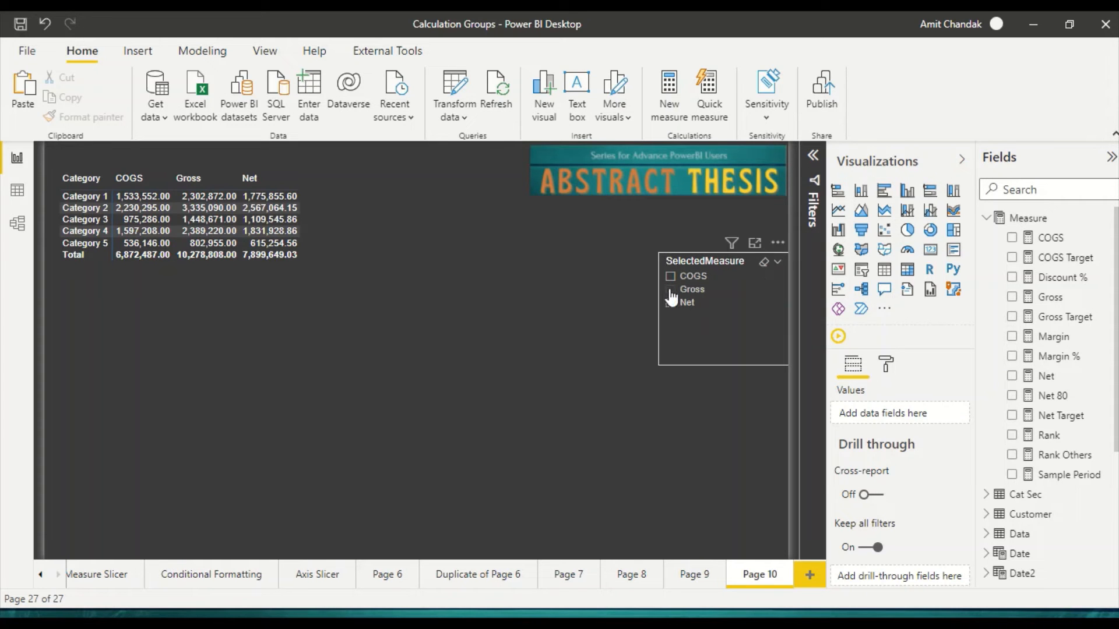
Step: Filter the matrix to Net and move it down the page, clearing the slicer after checking the MTD, QTD and YTD layout in Excel
left_click(679, 302)
left_click_drag(244, 328, 230, 351)
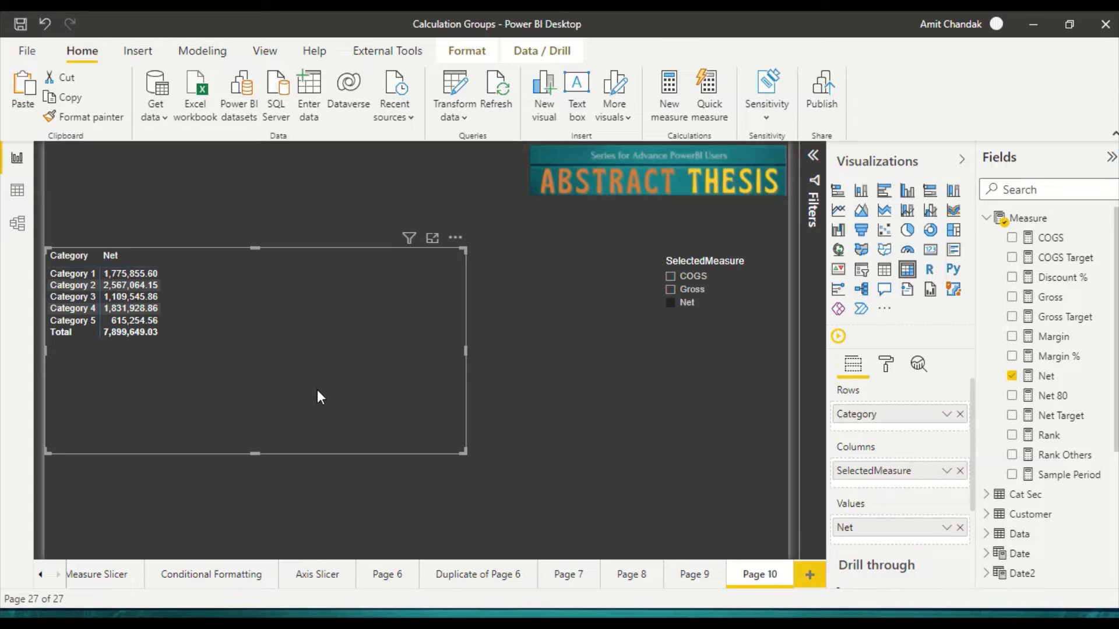
key("alt+Tab")
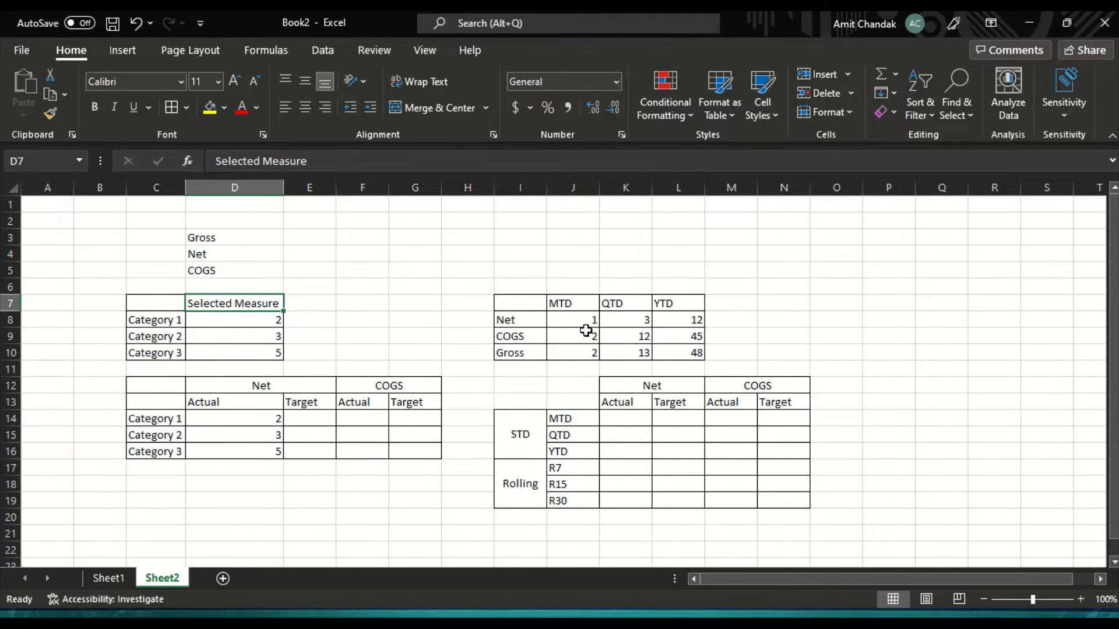
key("alt+Tab")
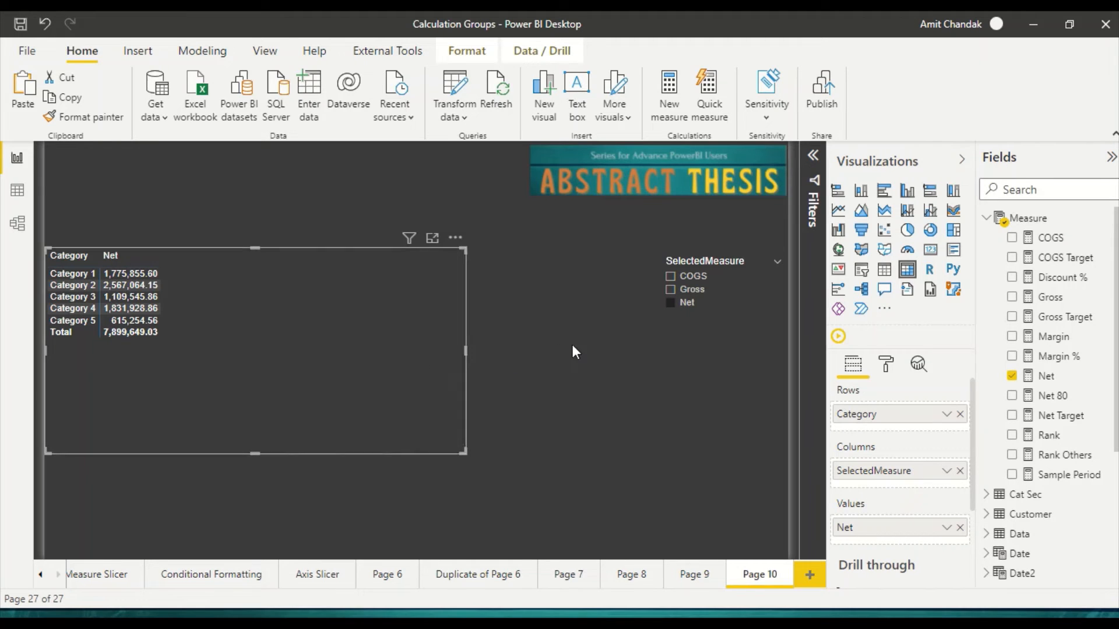
left_click(674, 307)
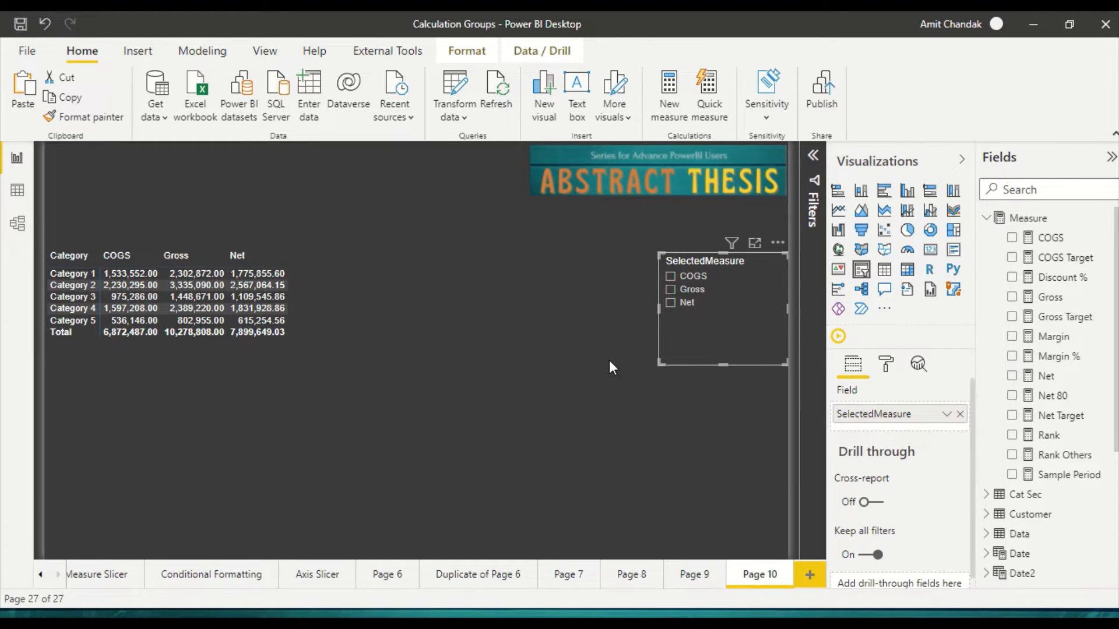
Step: Launch Tabular Editor from Power BI Desktop, maximize it and expand the MeasureSet calculation group among the tables
left_click(401, 52)
left_click(65, 95)
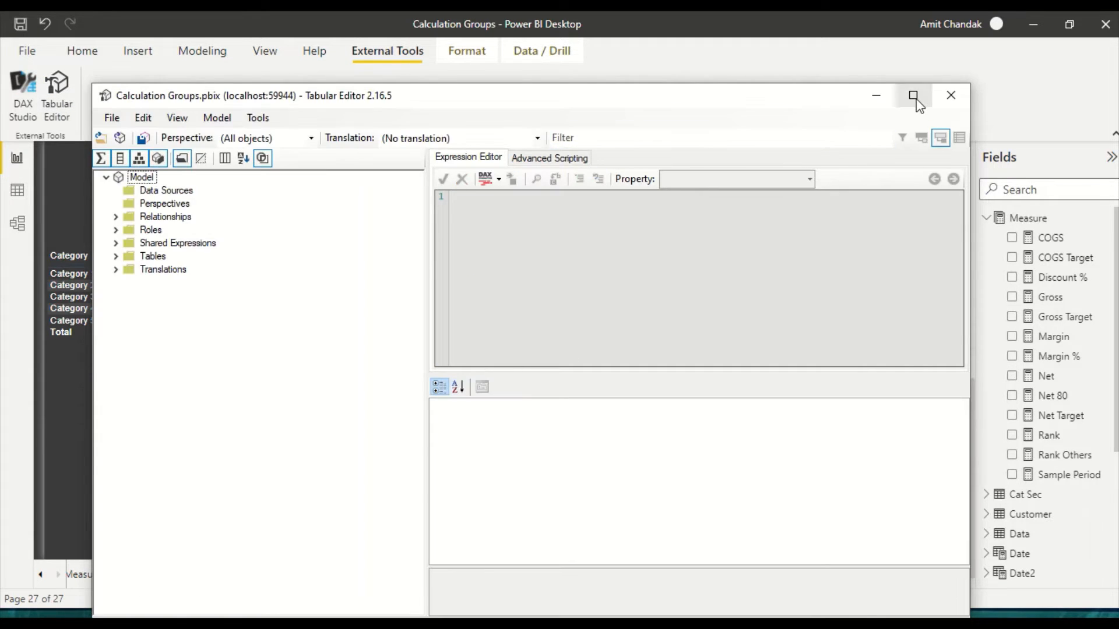
left_click(914, 97)
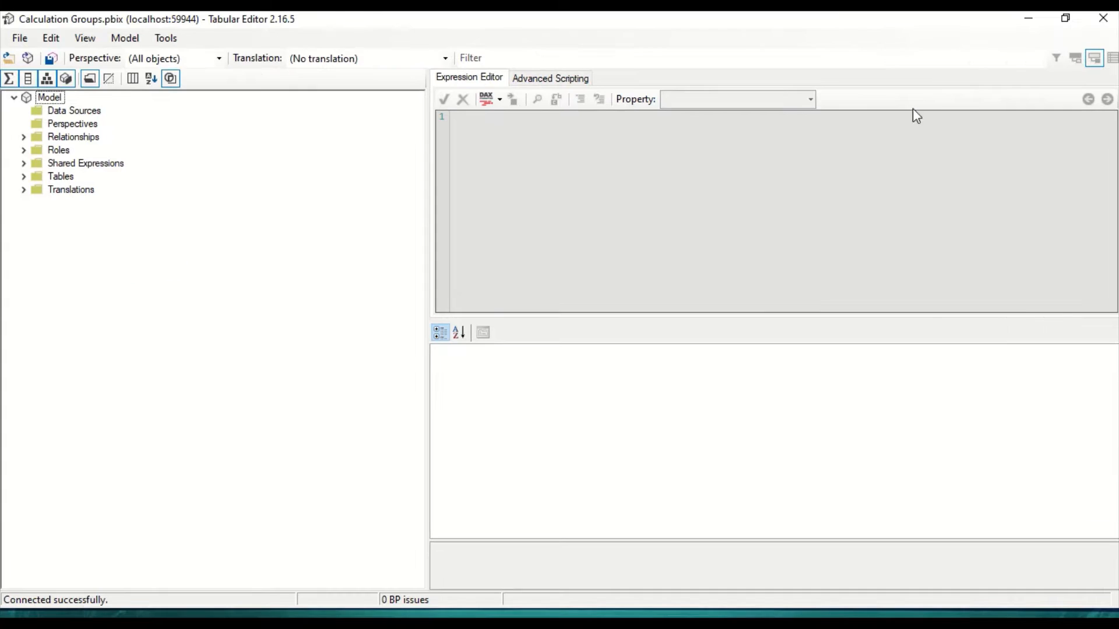
left_click(23, 176)
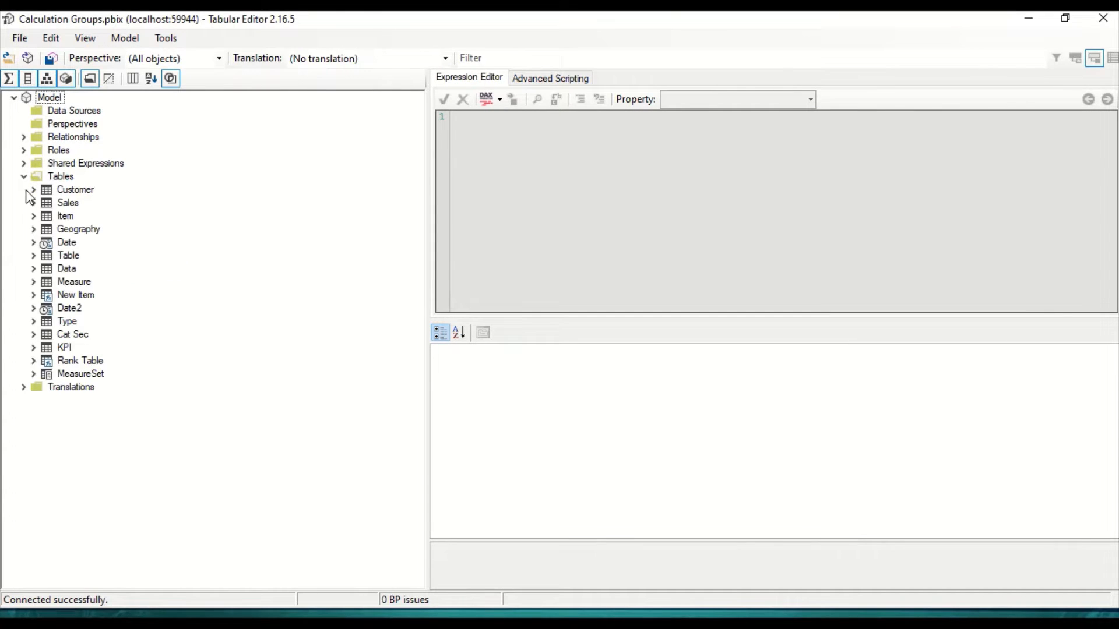
left_click(36, 376)
left_click(87, 376)
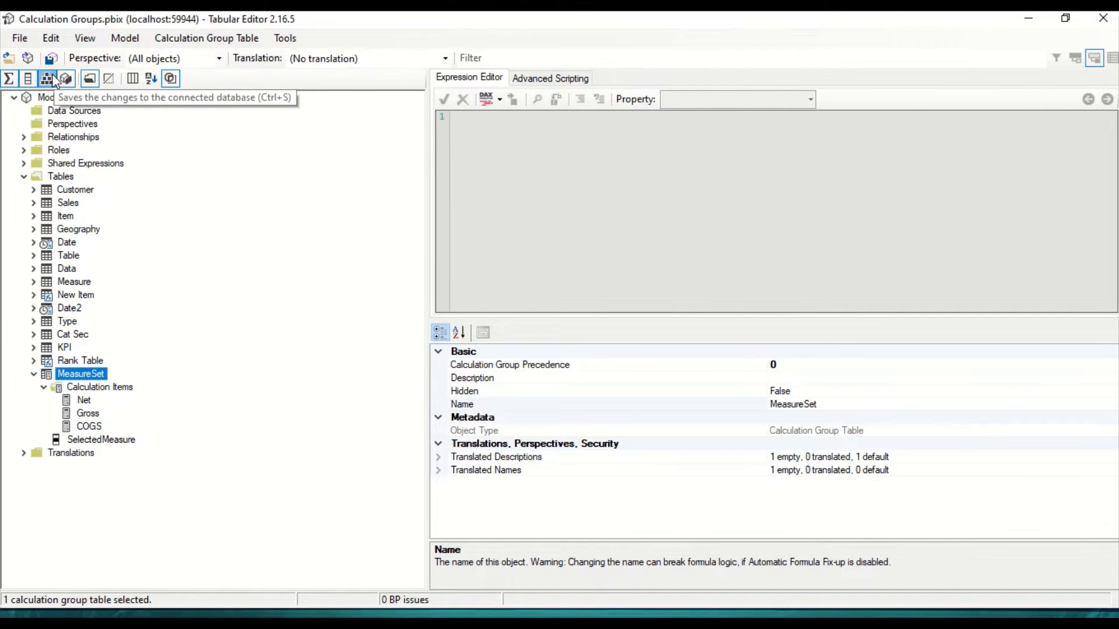
Step: Create a second calculation group among the model's tables and name it Ti
right_click(61, 177)
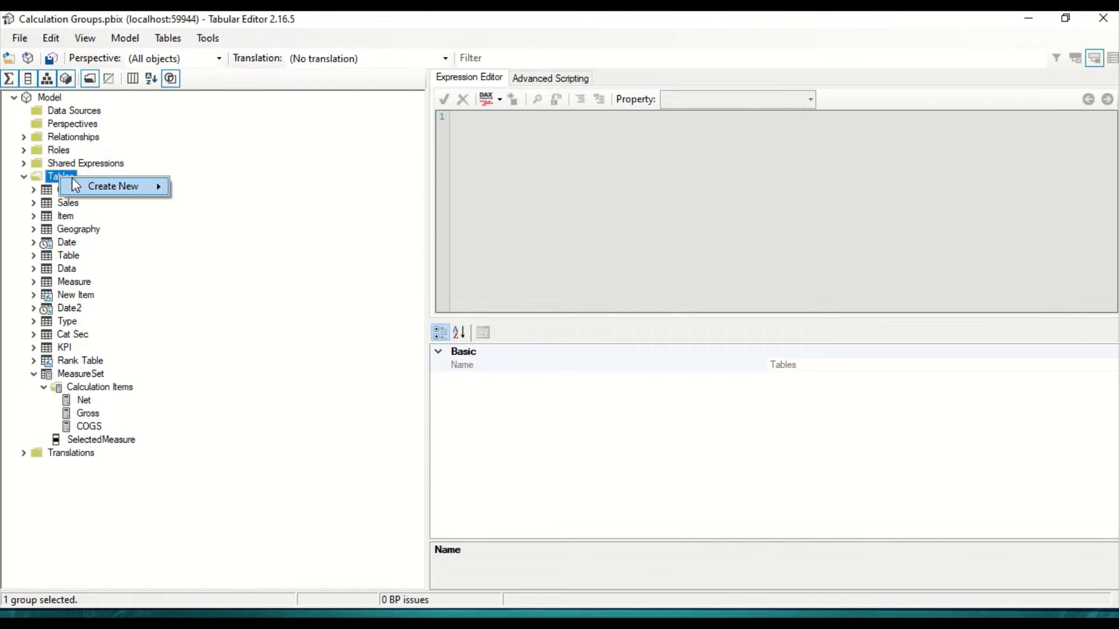
mouse_move(74, 180)
left_click(230, 225)
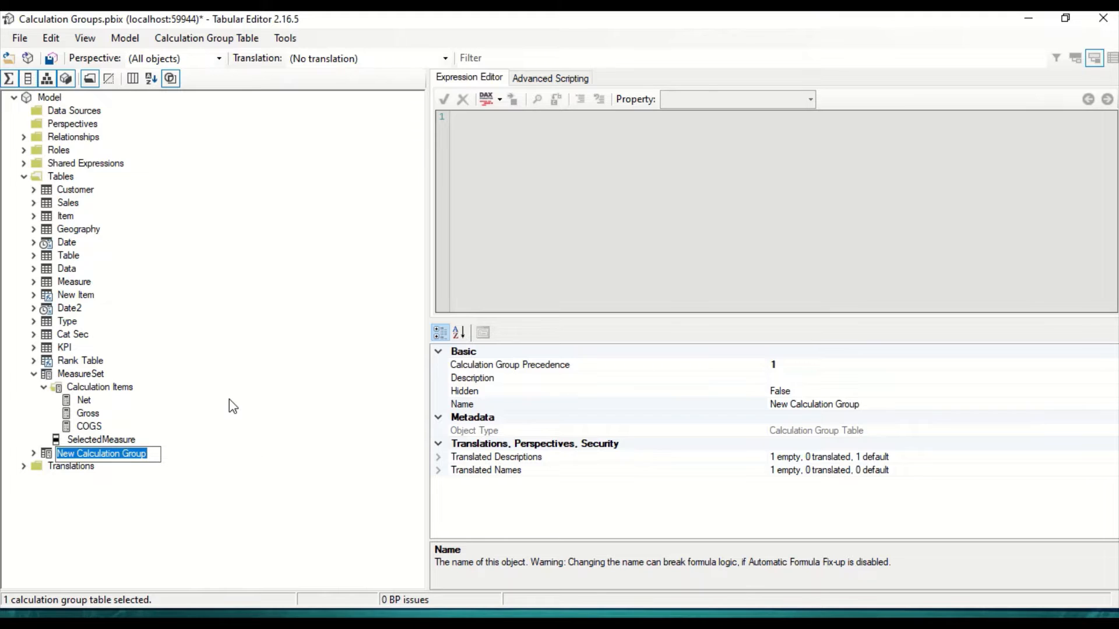
type("Ti")
key("Return")
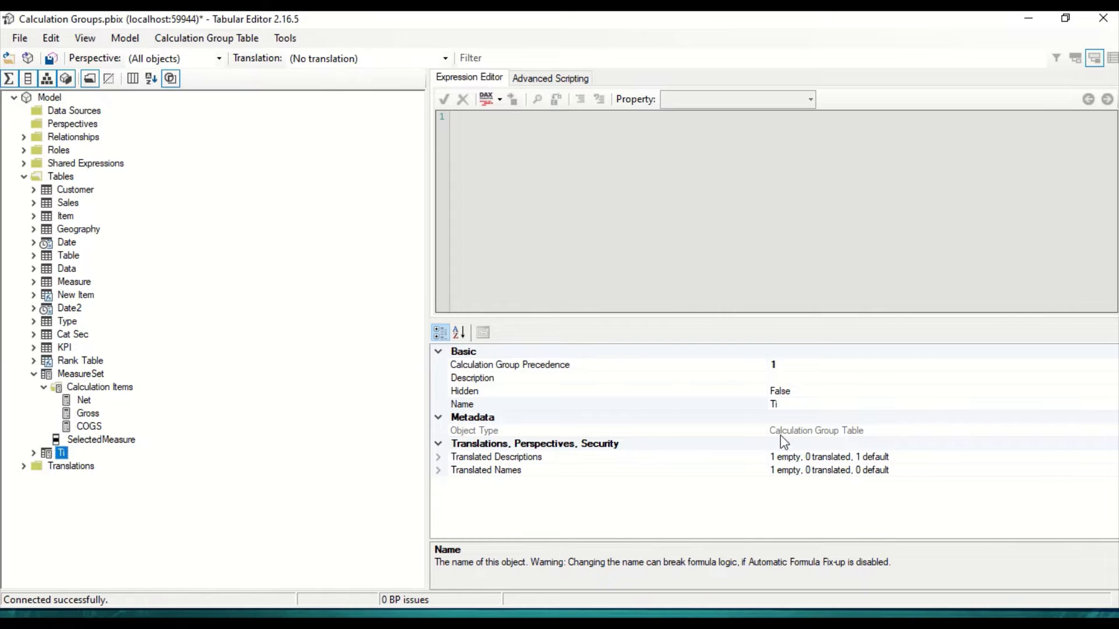
Step: Expand the Ti calculation group and rename its Name column to Period
left_click(34, 454)
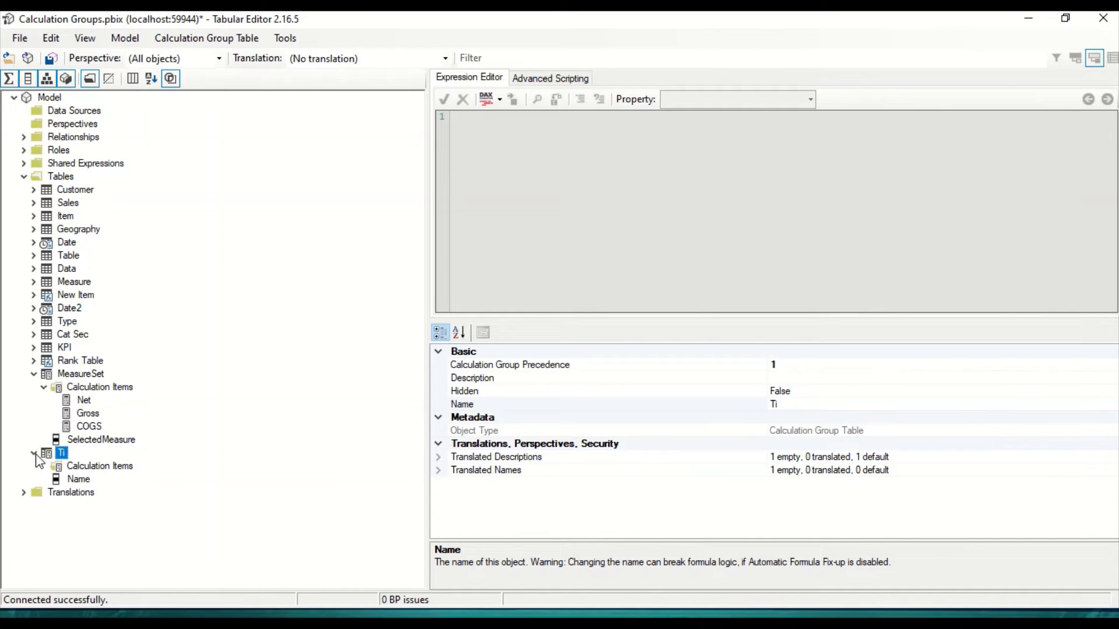
left_click(82, 481)
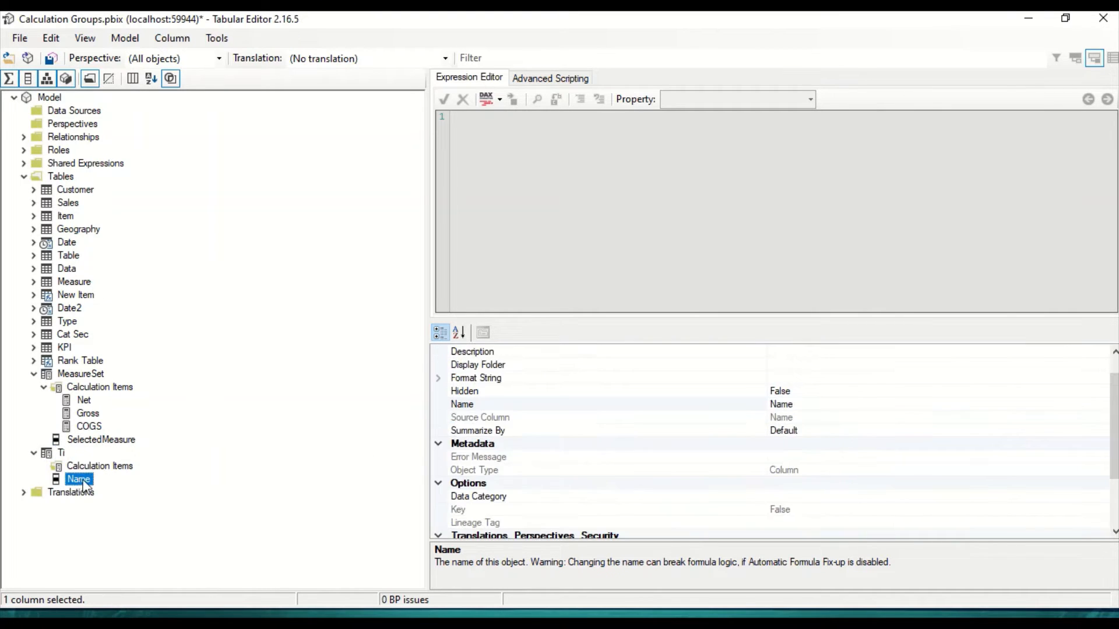
left_click(792, 406)
left_click(792, 406)
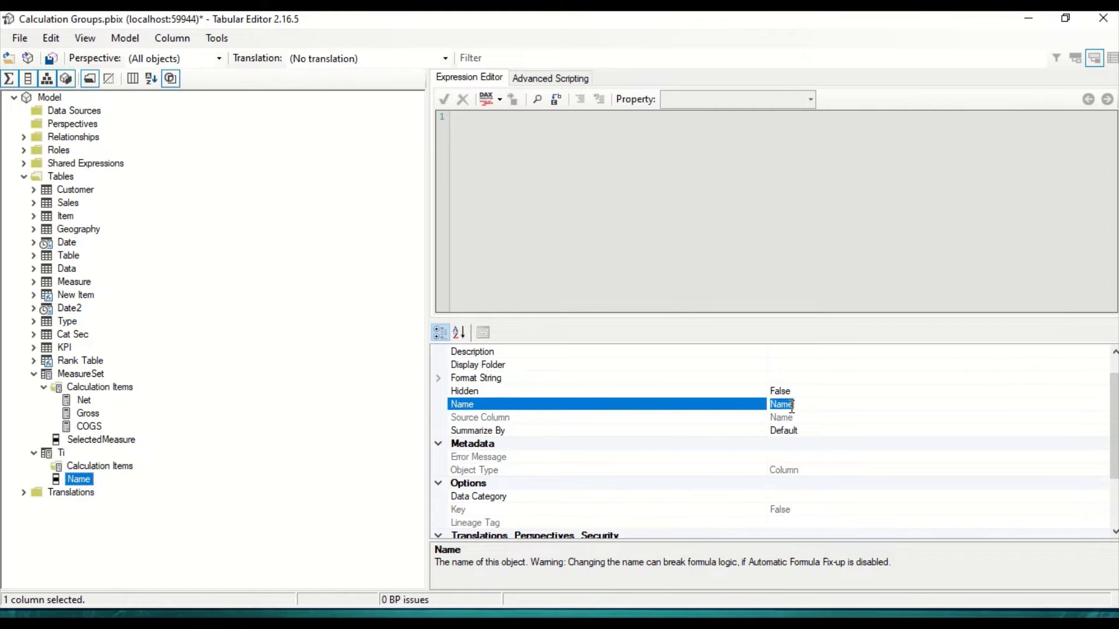
left_click(791, 406)
double_click(791, 407)
type("Period")
key("Return")
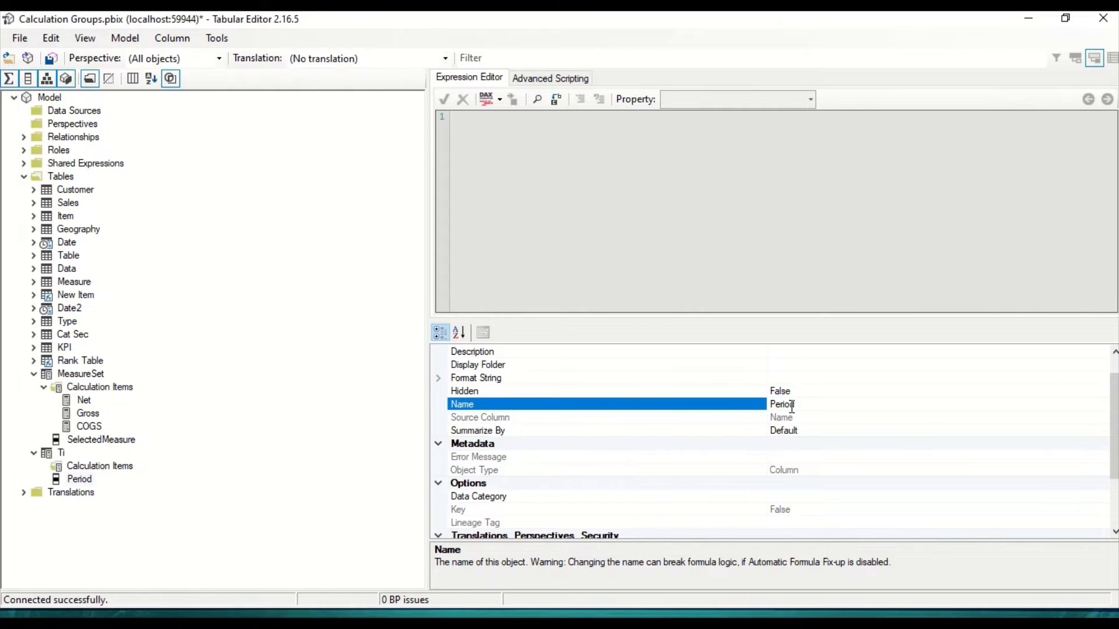
Step: Add a calculation item named MTD to the Ti calculation group
left_click(130, 468)
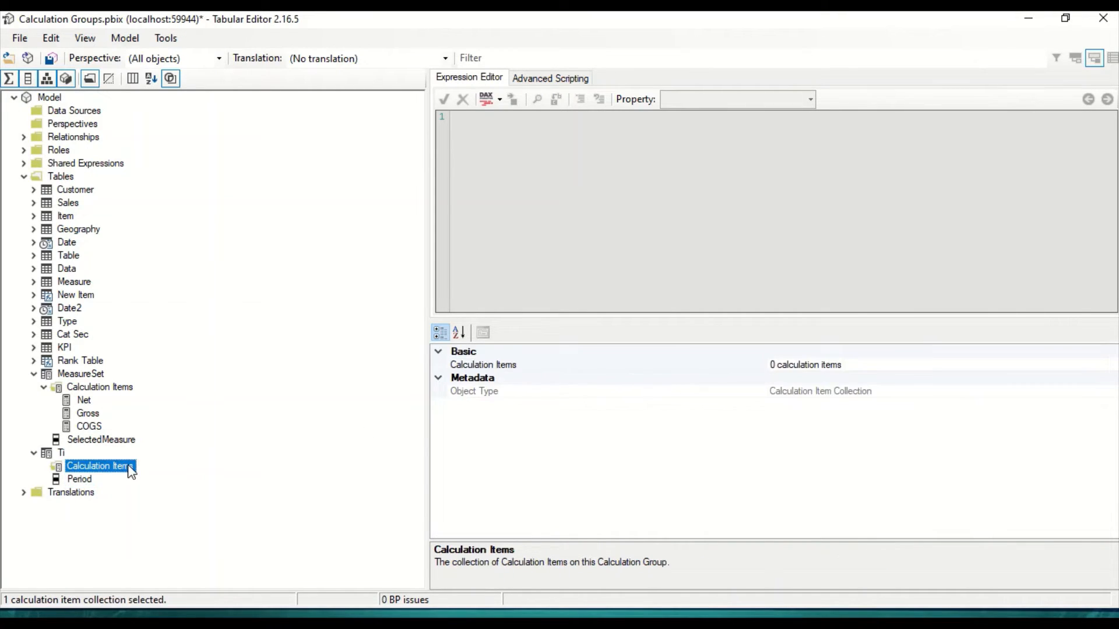
left_click(80, 482)
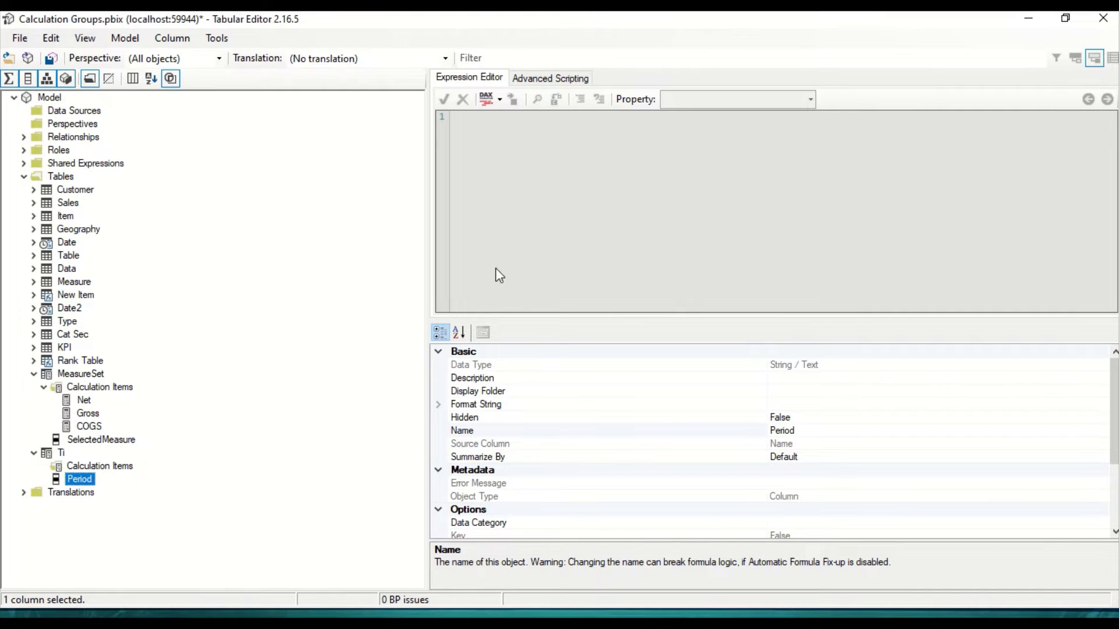
left_click(97, 466)
right_click(93, 468)
left_click(175, 481)
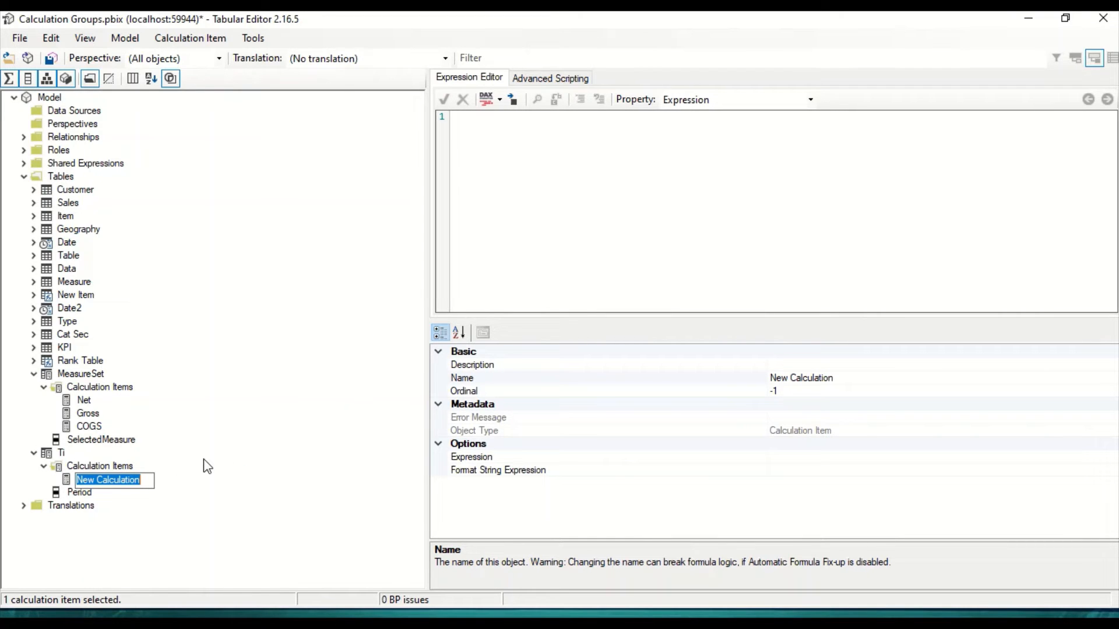
type("MTD")
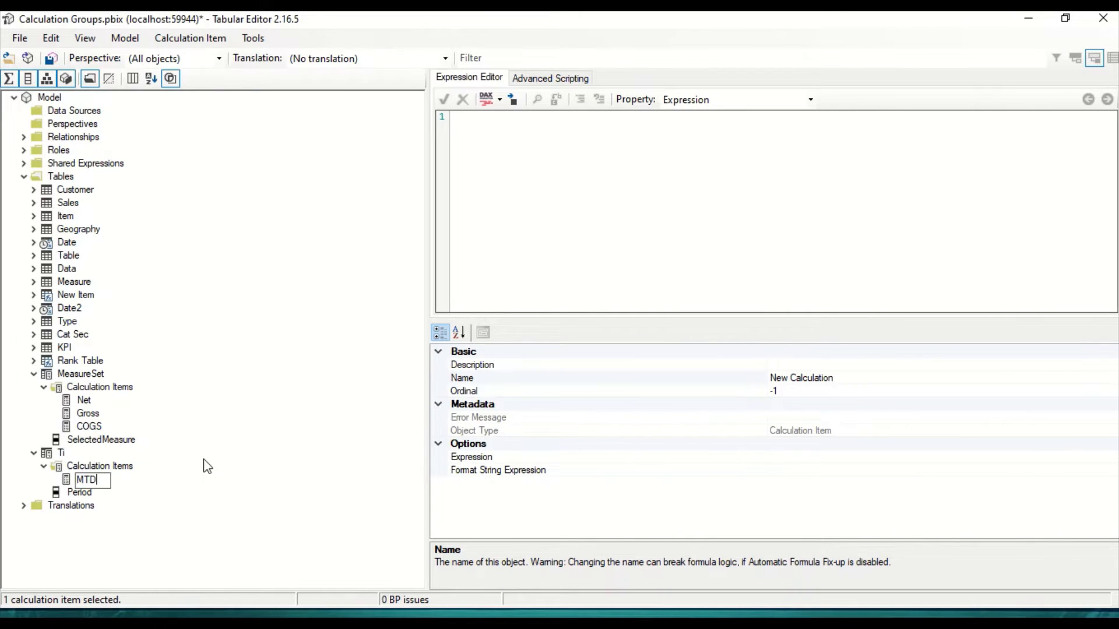
key("Return")
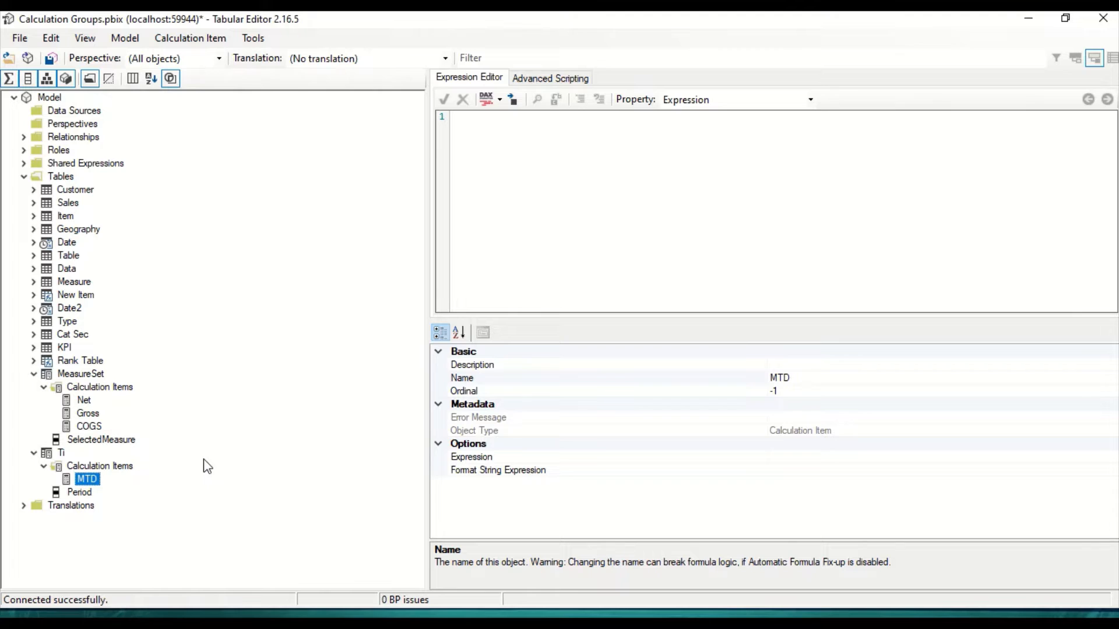
Step: Set the MTD item's expression to calculate(selectedmeasure(), datesmtd('Date'[Date])) and copy the expression for reuse
left_click(569, 187)
type("ca")
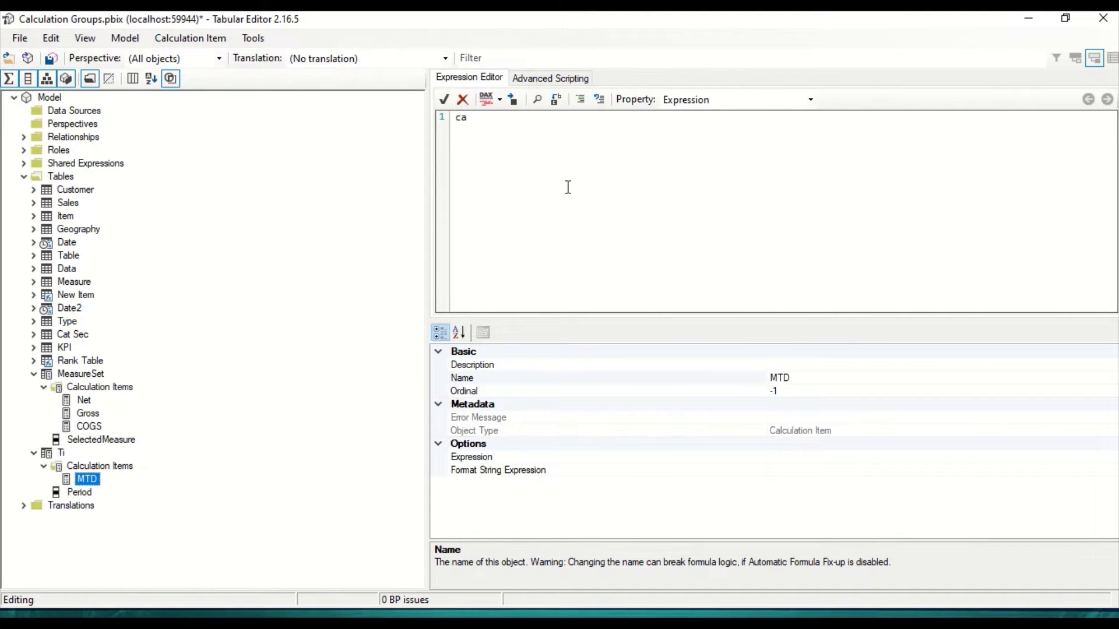
type("lculate(selectedmeasure(),")
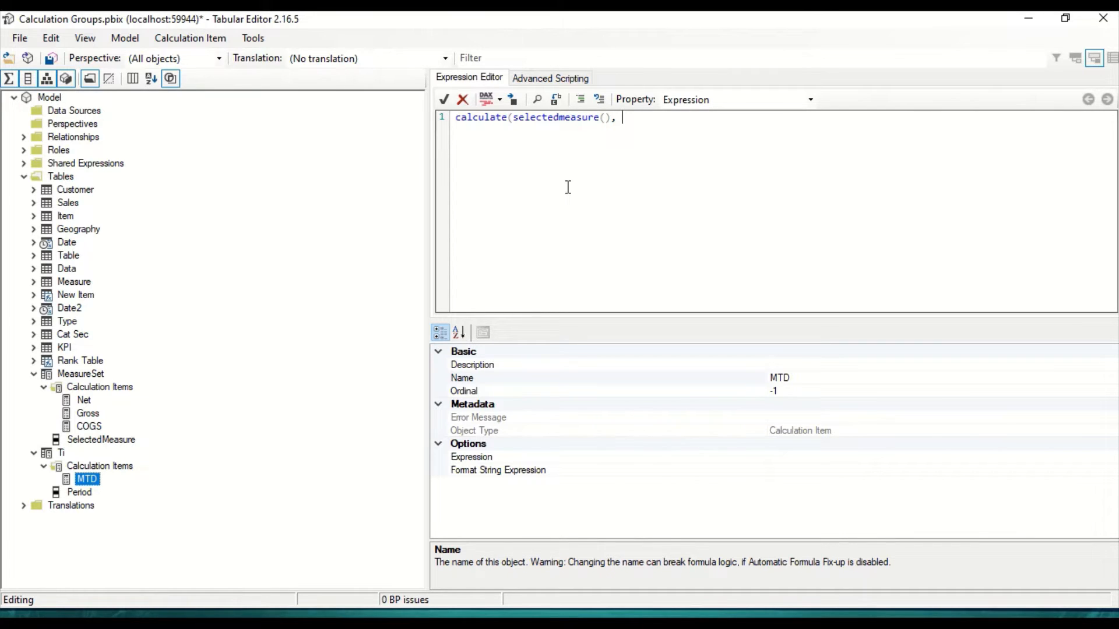
type("datesmtd('Date'[Date")
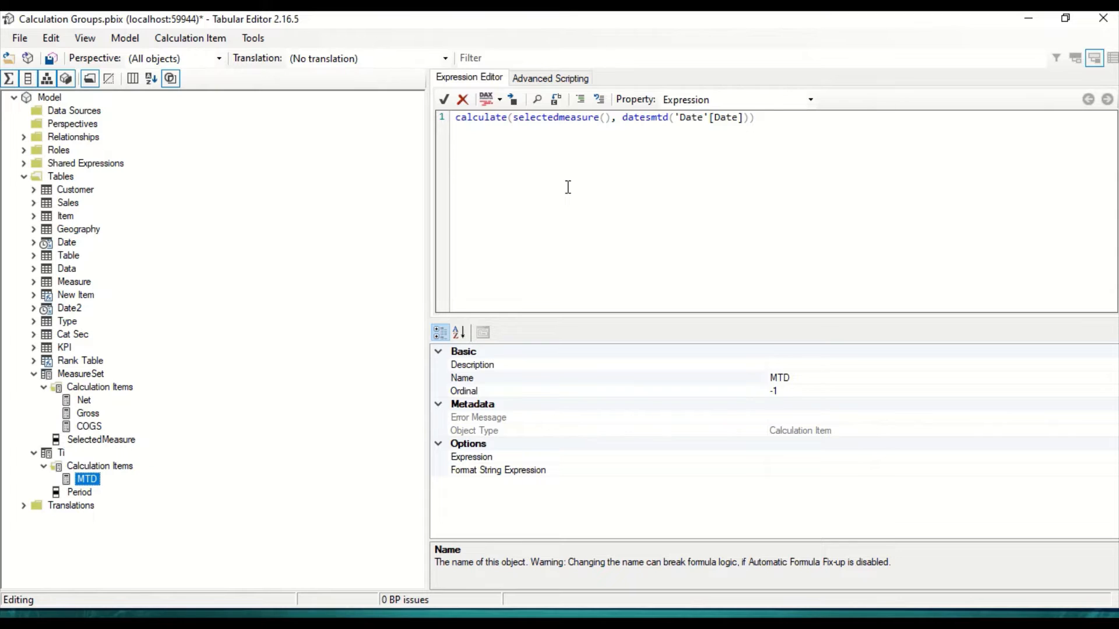
key("ctrl+a")
key("ctrl+c")
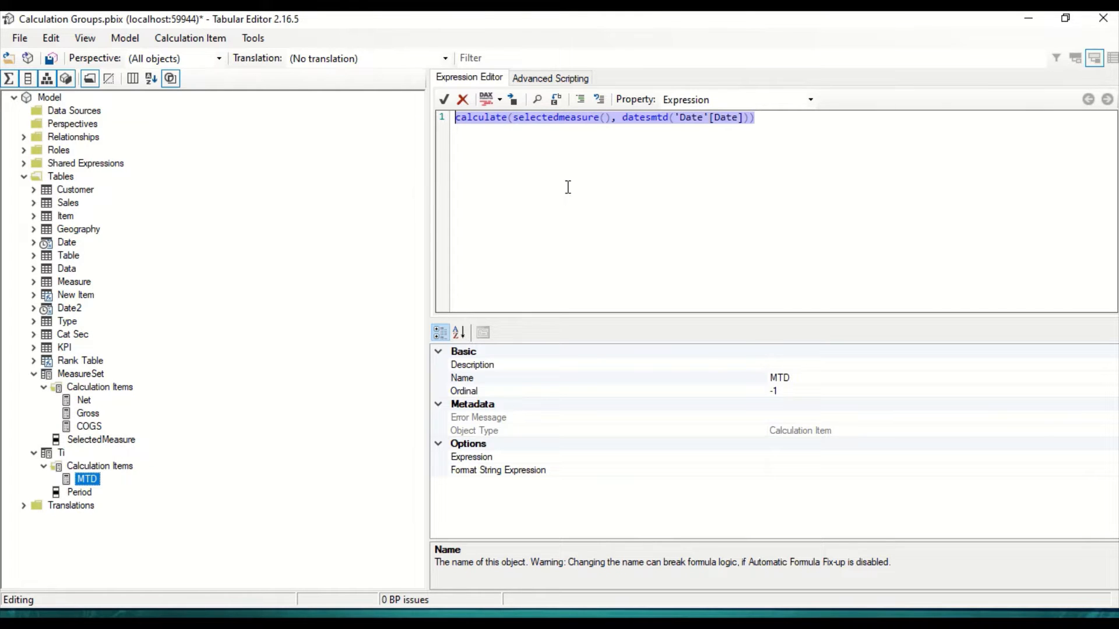
left_click(207, 483)
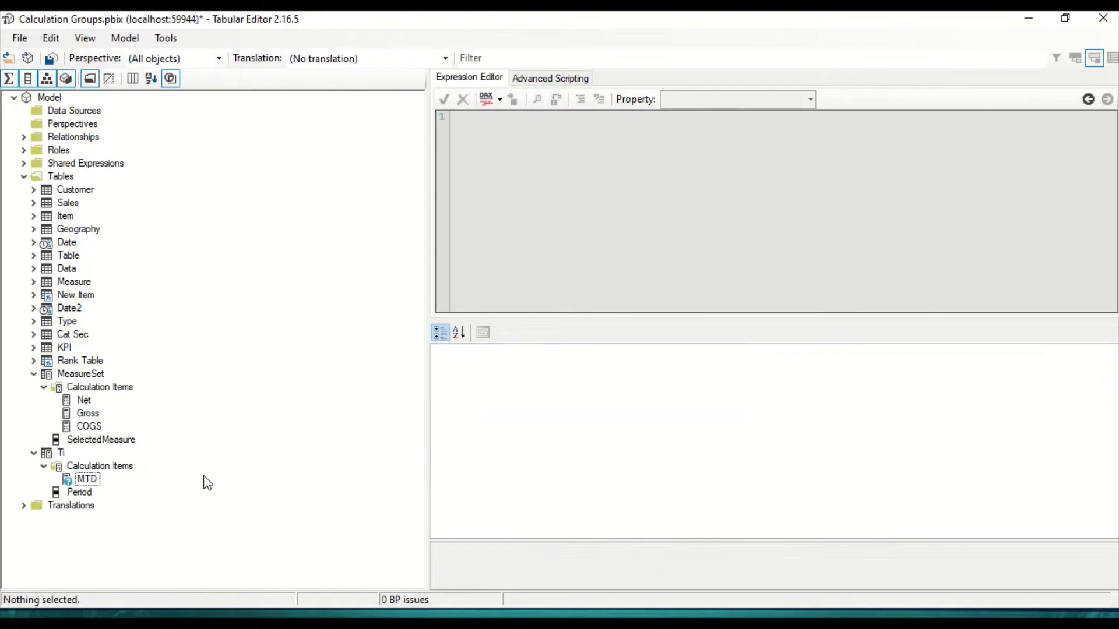
Step: Add a second calculation item named QTD to the Ti calculation group
left_click(85, 466)
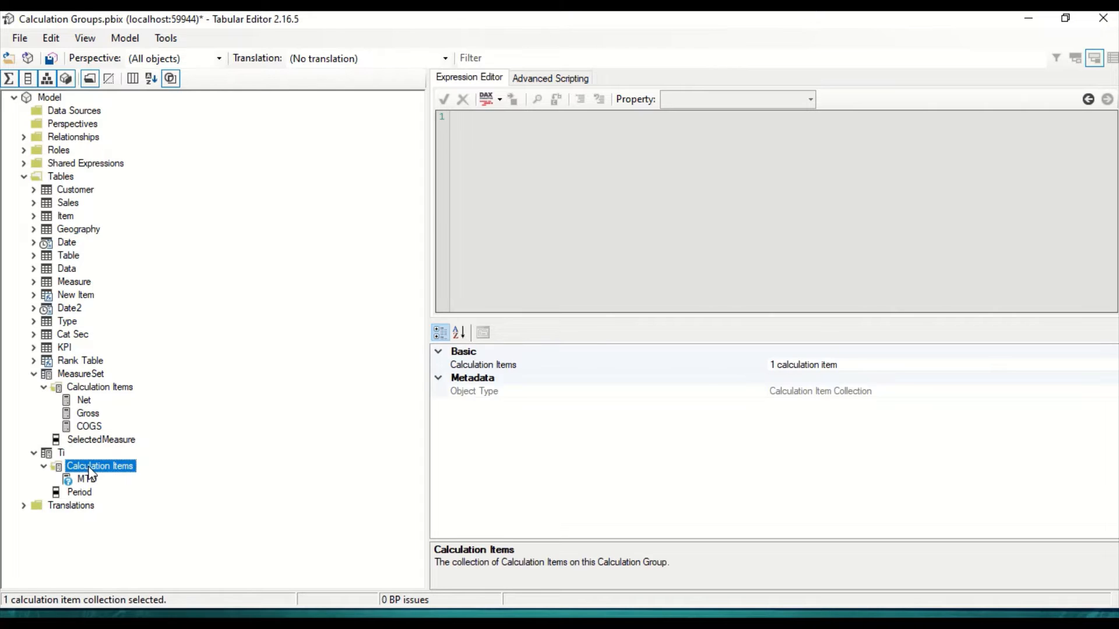
right_click(90, 474)
left_click(135, 474)
type("QTD")
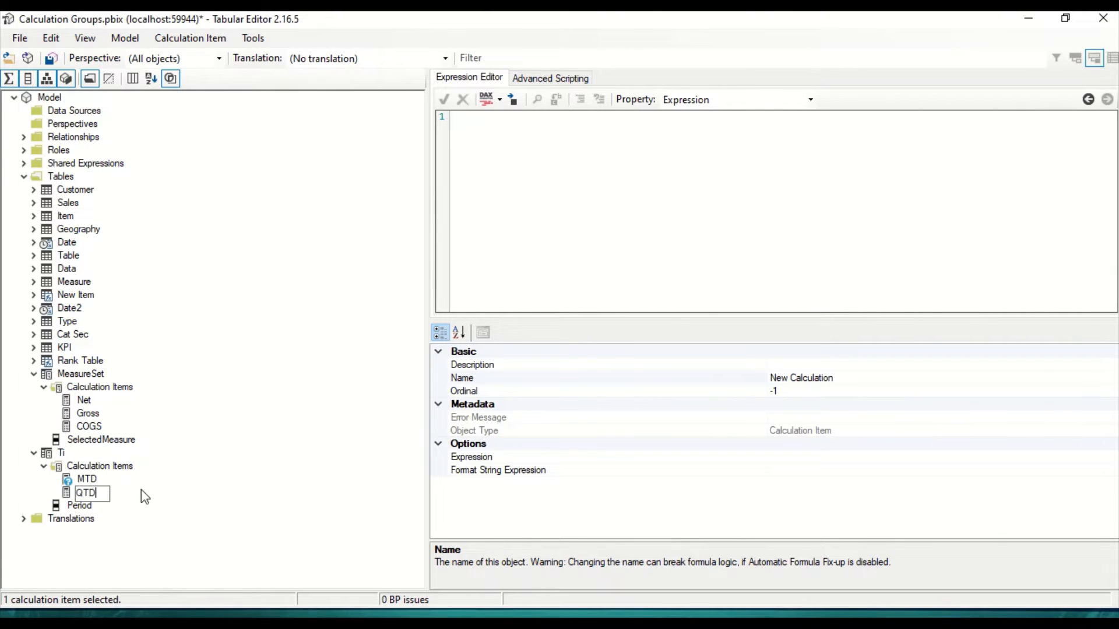
key("Return")
Step: Set the QTD item's expression to calculate(selectedmeasure(), datesQtd('Date'[Date])), reusing the copied MTD expression
left_click(587, 169)
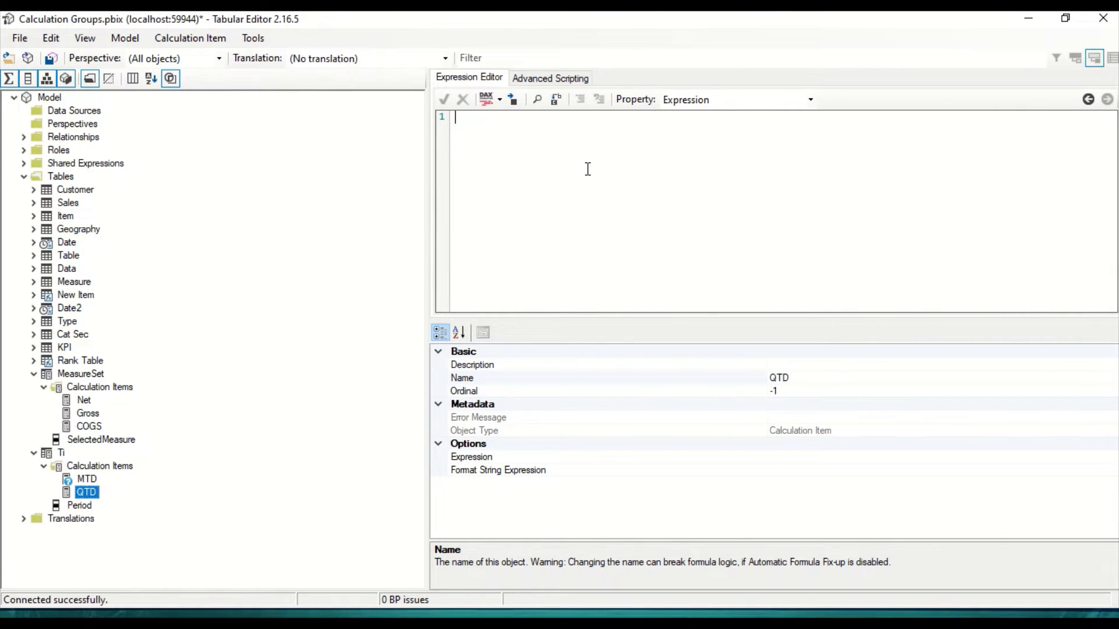
key("ctrl+v")
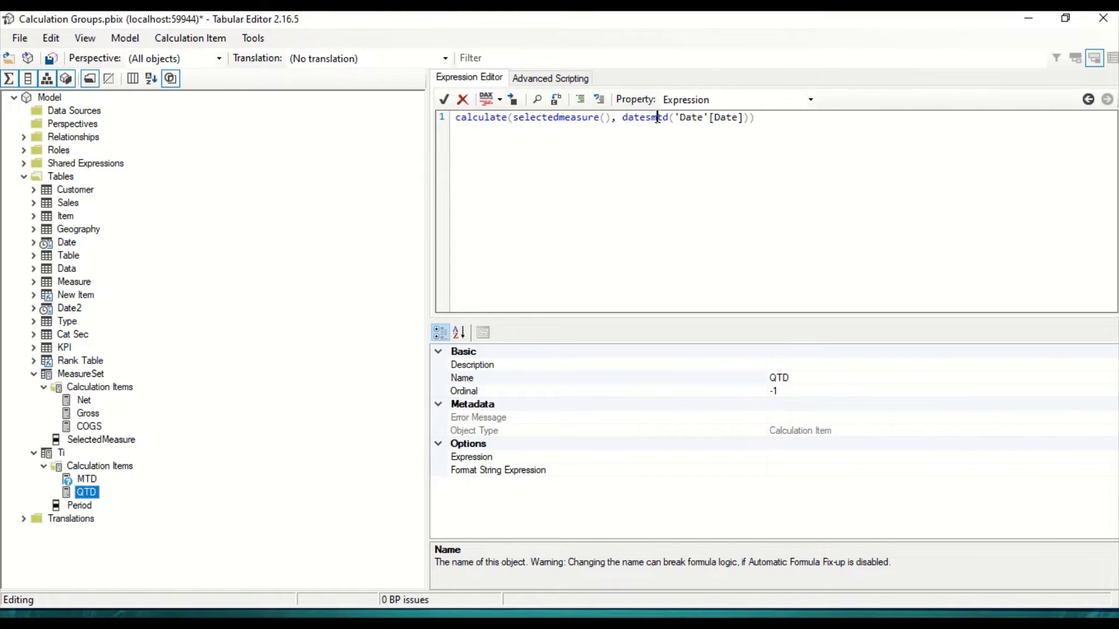
left_click(653, 118)
type("Q")
Step: Add a third calculation item to Ti with the expression calculate(selectedmeasure(), datesytd('Date'[Date]))
right_click(100, 468)
left_click(175, 475)
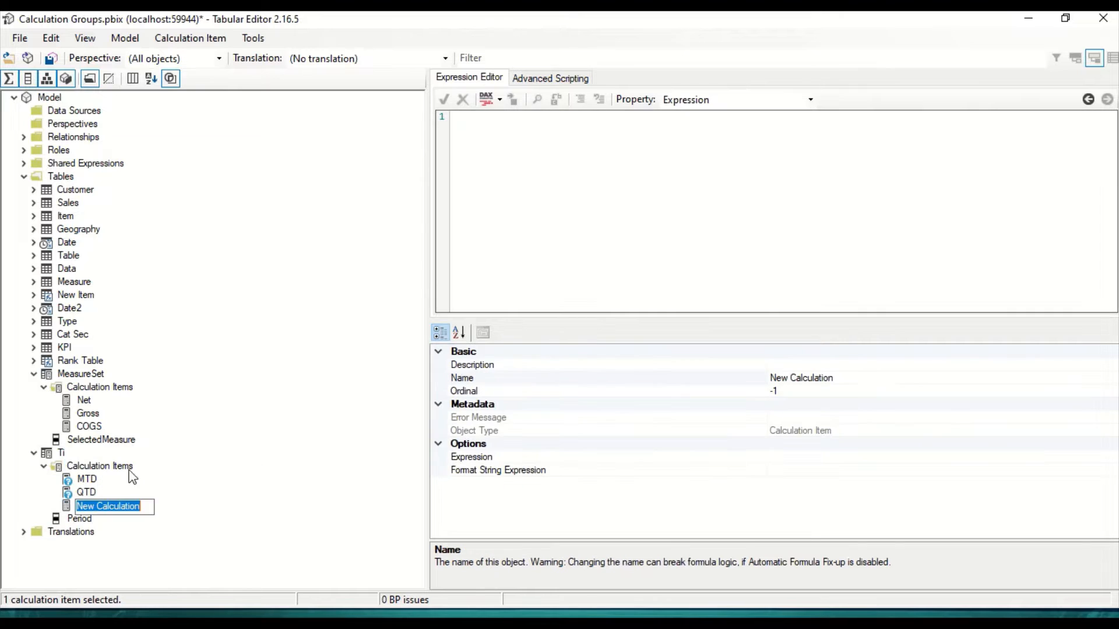
left_click(489, 167)
key("ctrl+v")
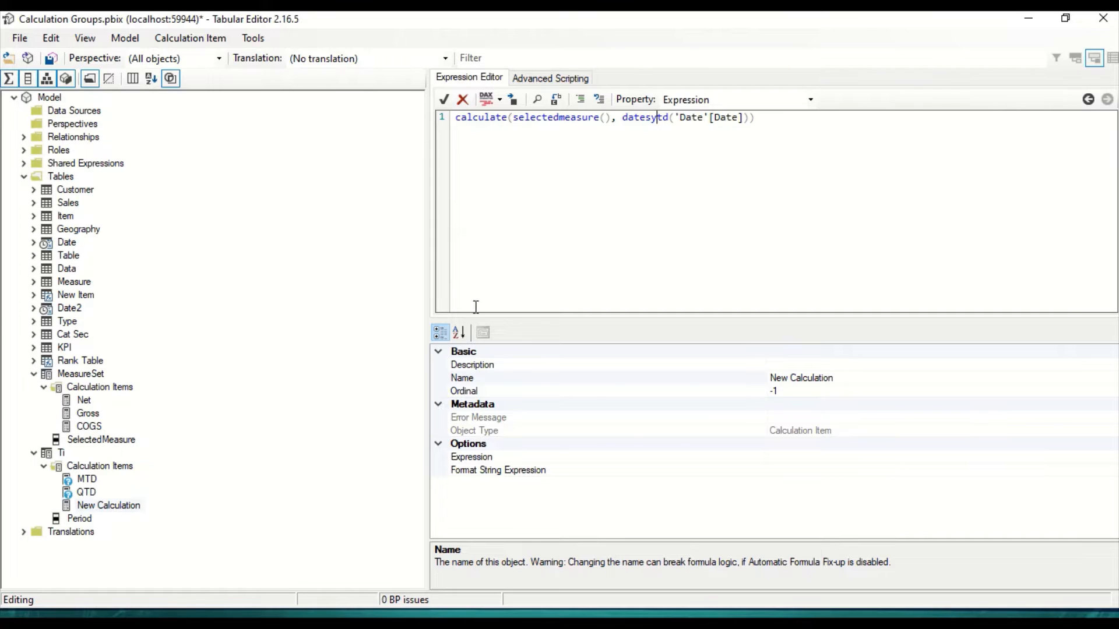
Step: Rename the new year-to-date calculation item YTD and commit its expression
left_click(111, 505)
left_click(111, 503)
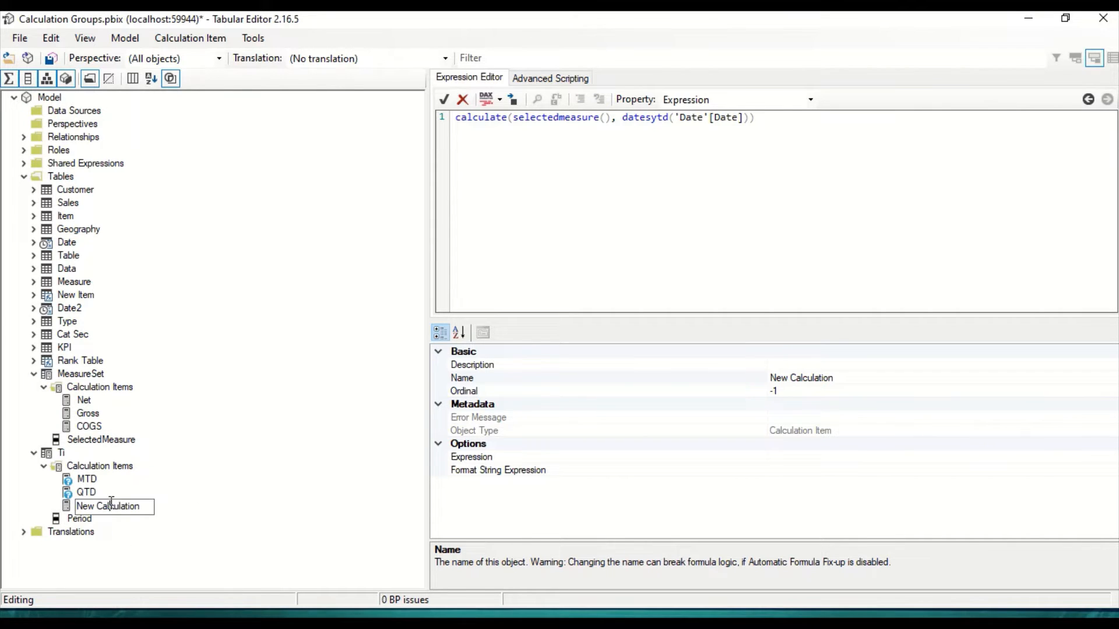
double_click(111, 504)
key("BackSpace")
key("BackSpace")
key("BackSpace")
key("BackSpace")
key("BackSpace")
type("YD")
key("BackSpace")
type("TD")
key("Return")
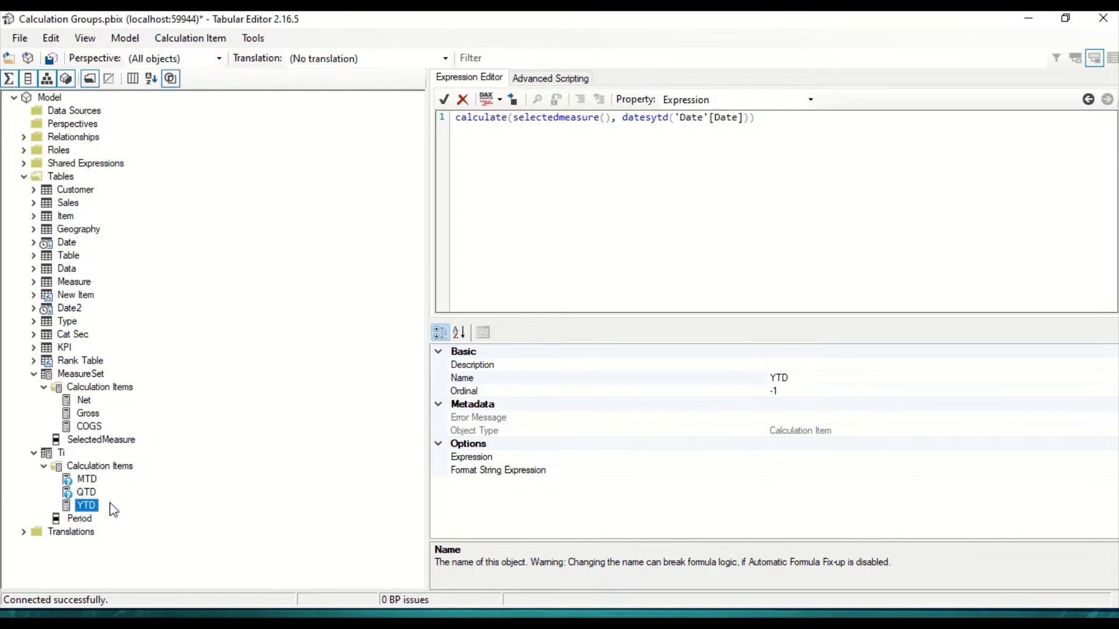
left_click(208, 251)
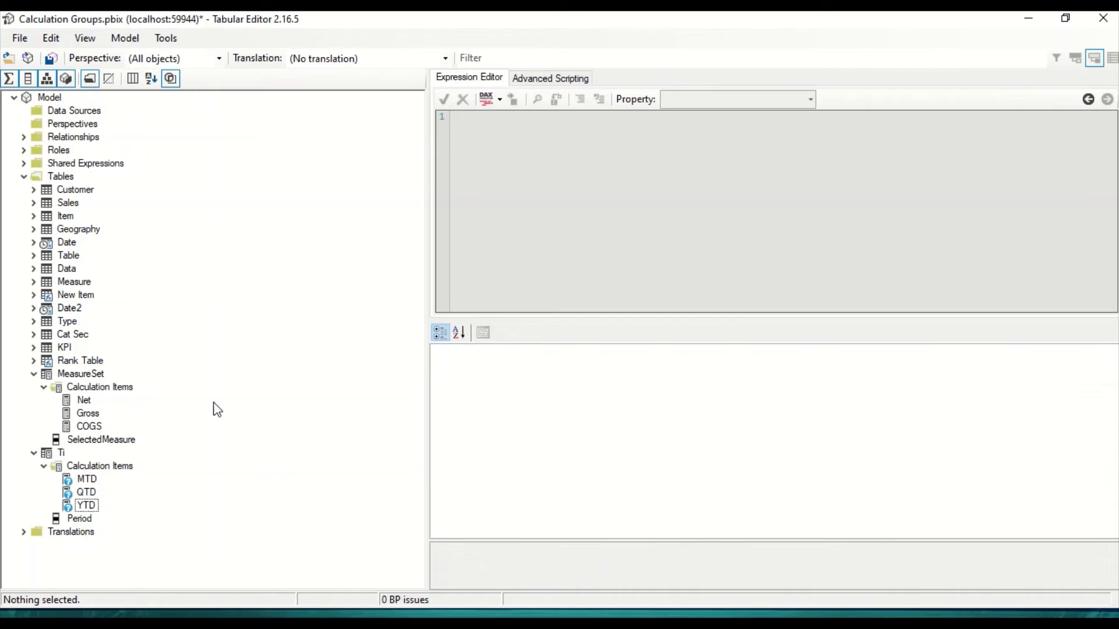
Step: Save the Ti calculation items to the connected model and refresh the calculation groups in Power BI Desktop
left_click(88, 479)
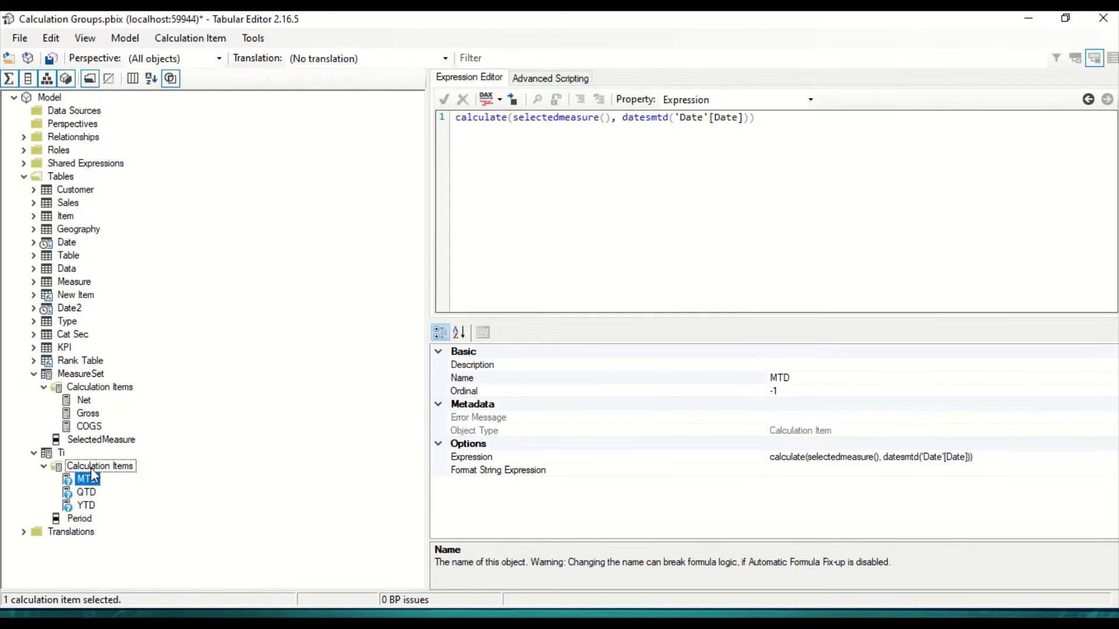
left_click(91, 467)
left_click(88, 479)
left_click(87, 494)
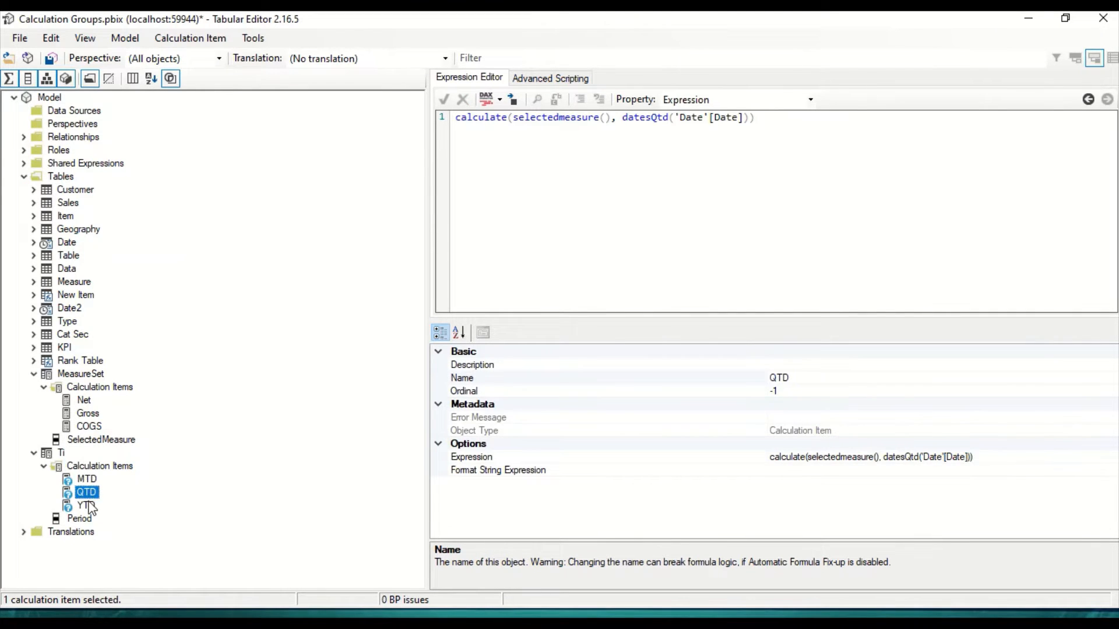
left_click(87, 506)
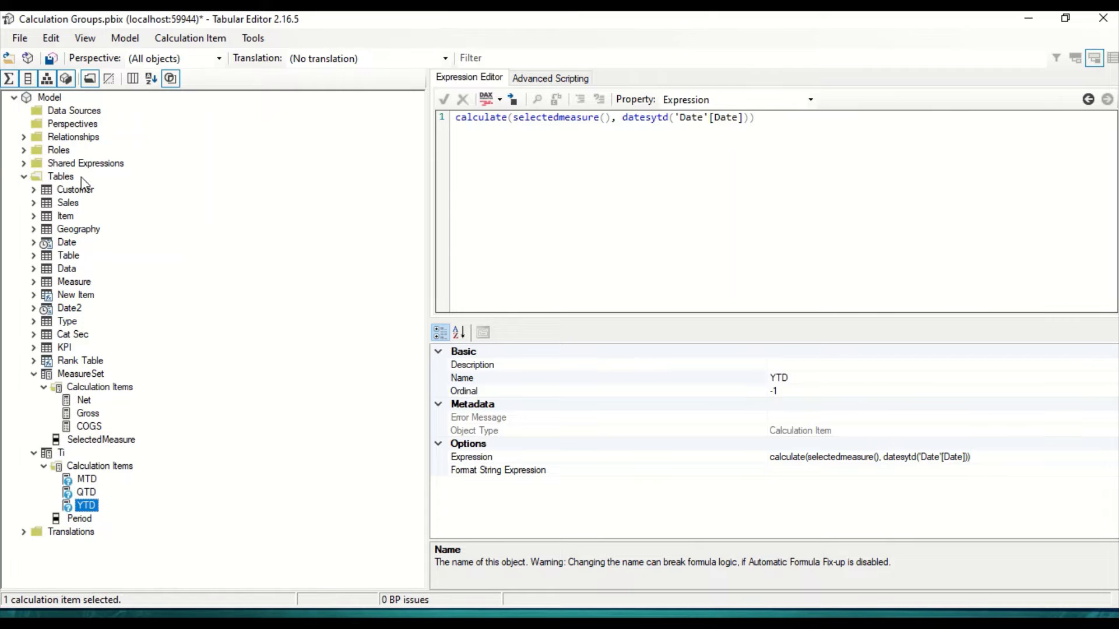
left_click(53, 60)
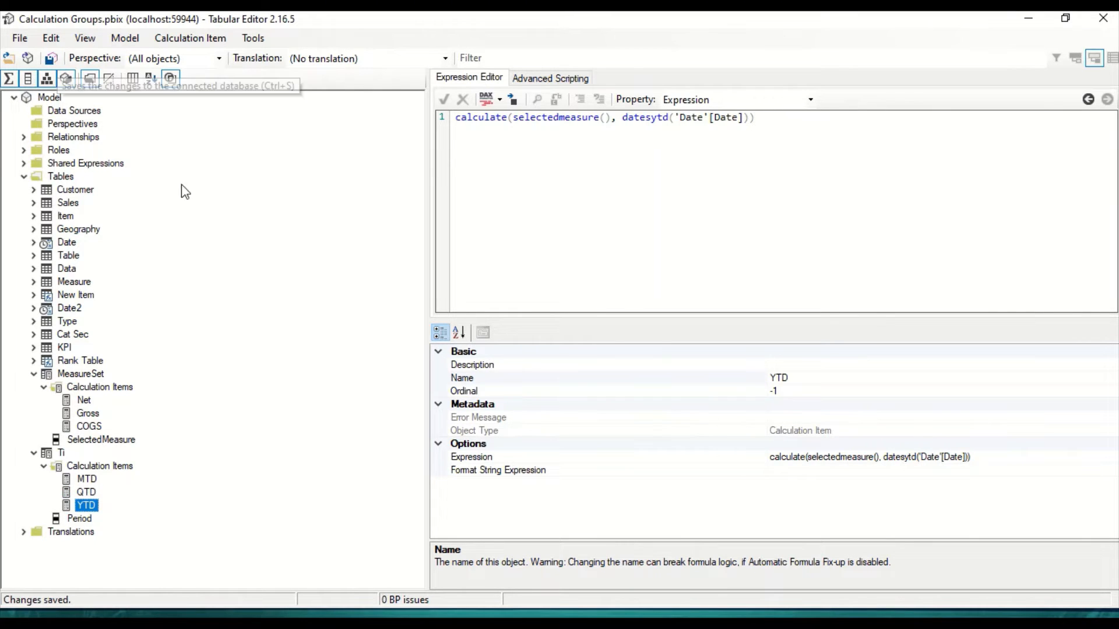
key("alt+Tab")
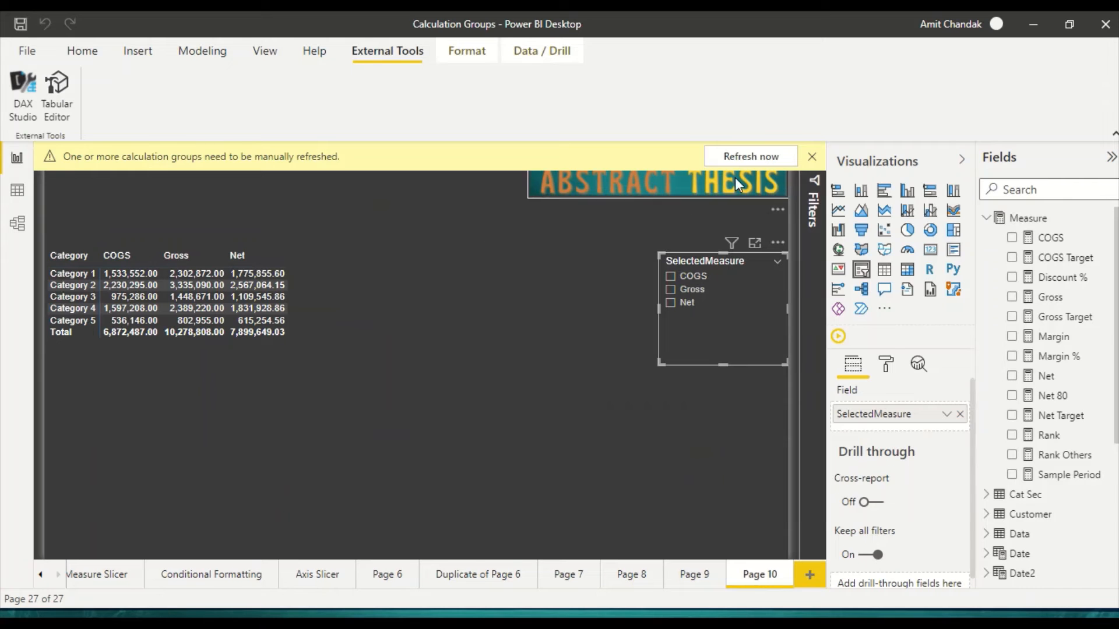
left_click(739, 160)
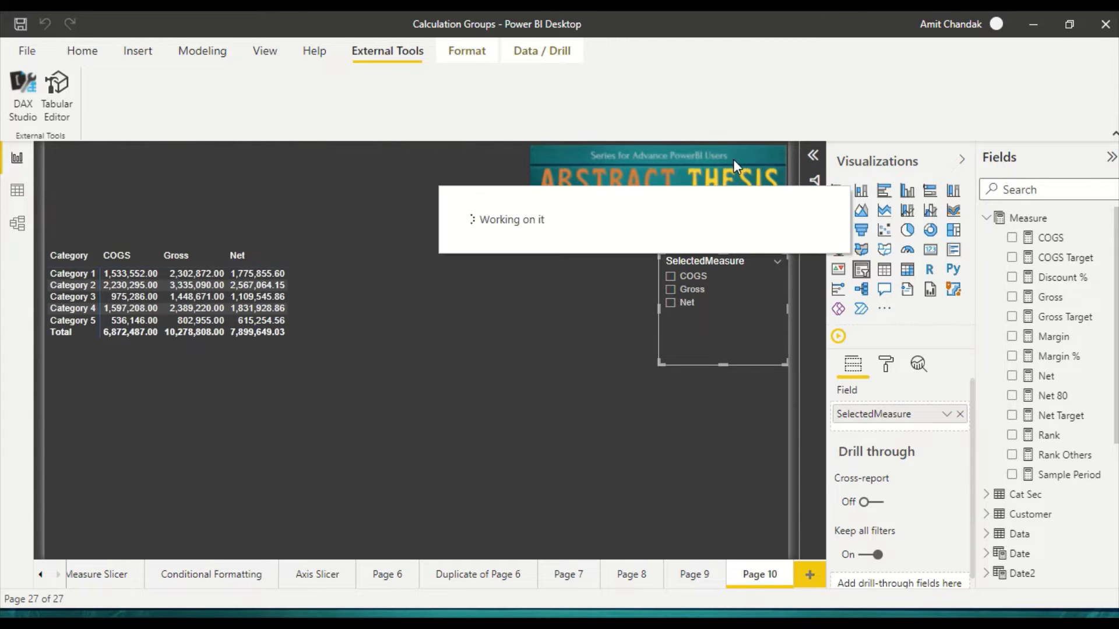
Step: Move the category matrix and SelectedMeasure slicer to the top of the page and shrink the matrix to free space
left_click_drag(281, 366, 275, 268)
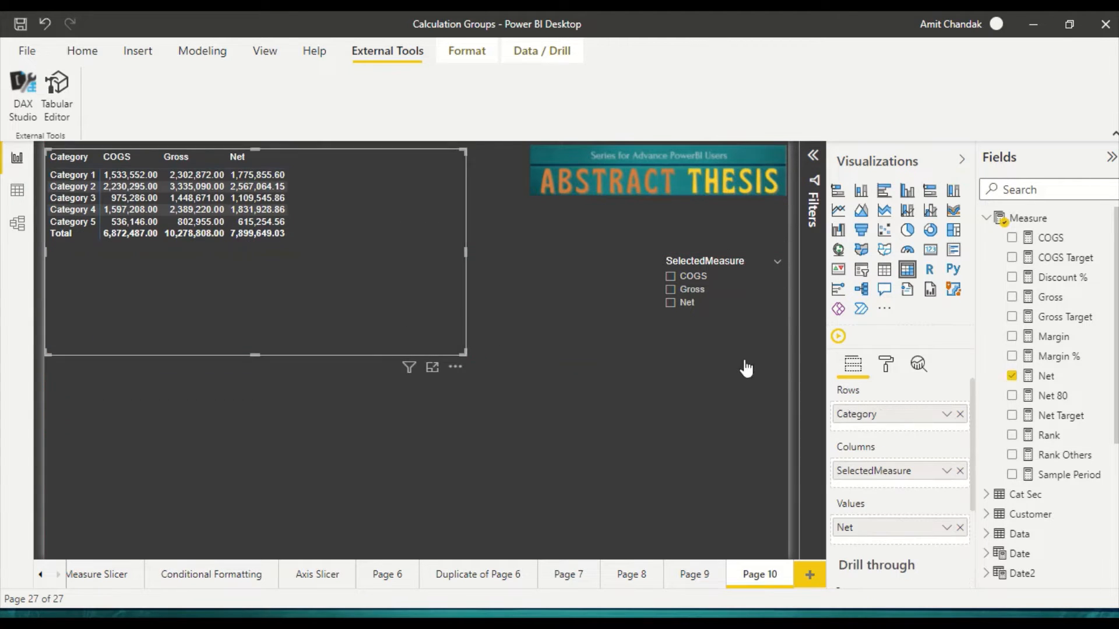
left_click_drag(694, 335, 475, 236)
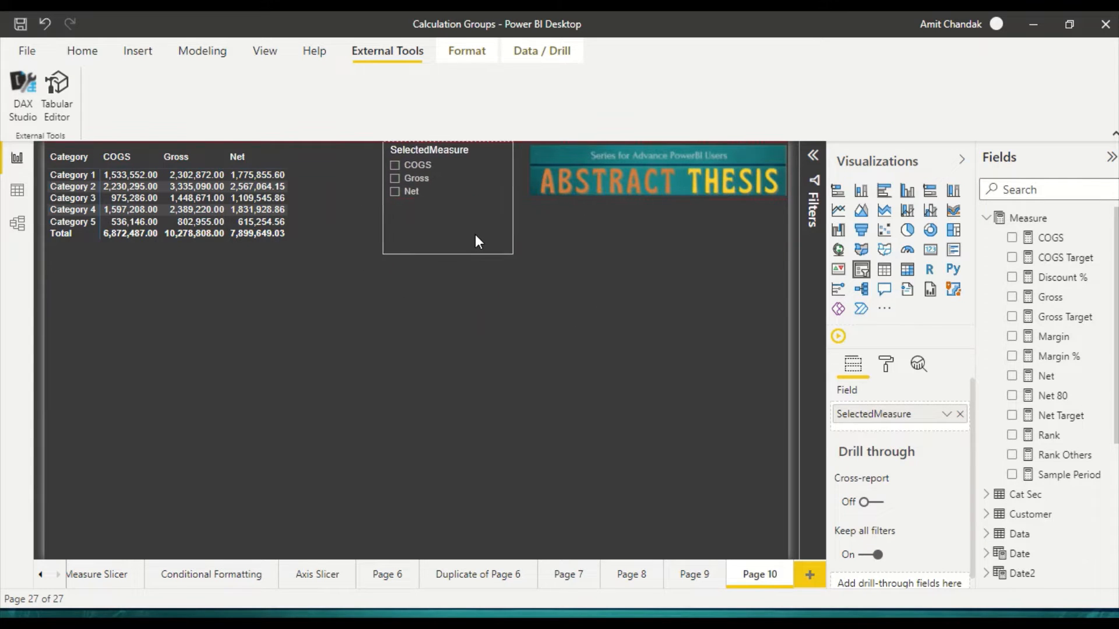
left_click(446, 422)
left_click(305, 329)
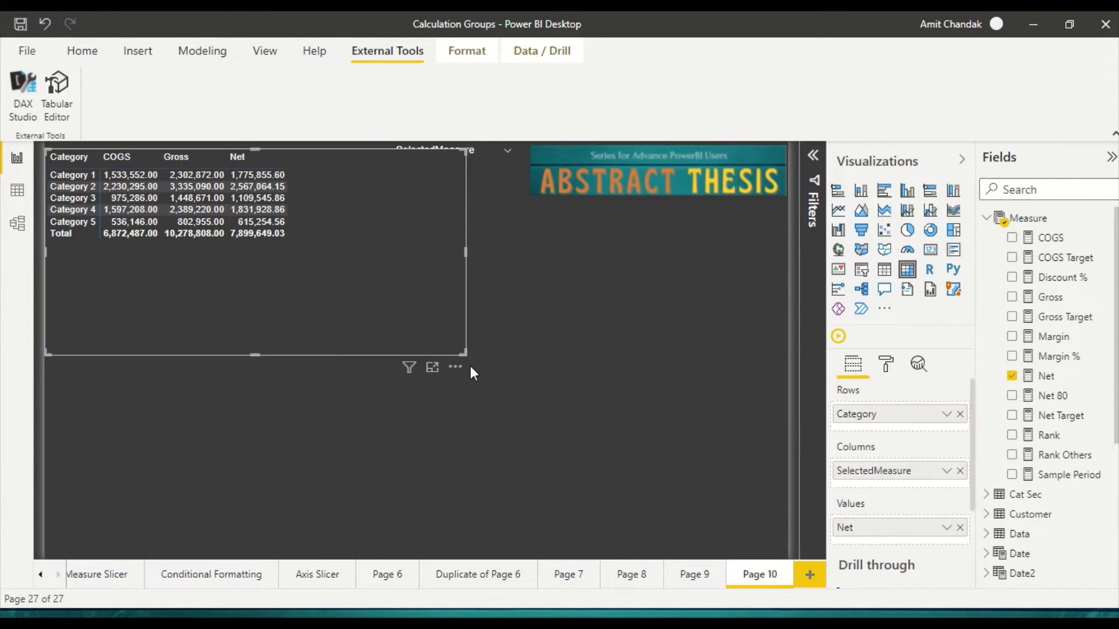
left_click_drag(463, 352, 351, 290)
left_click(341, 406)
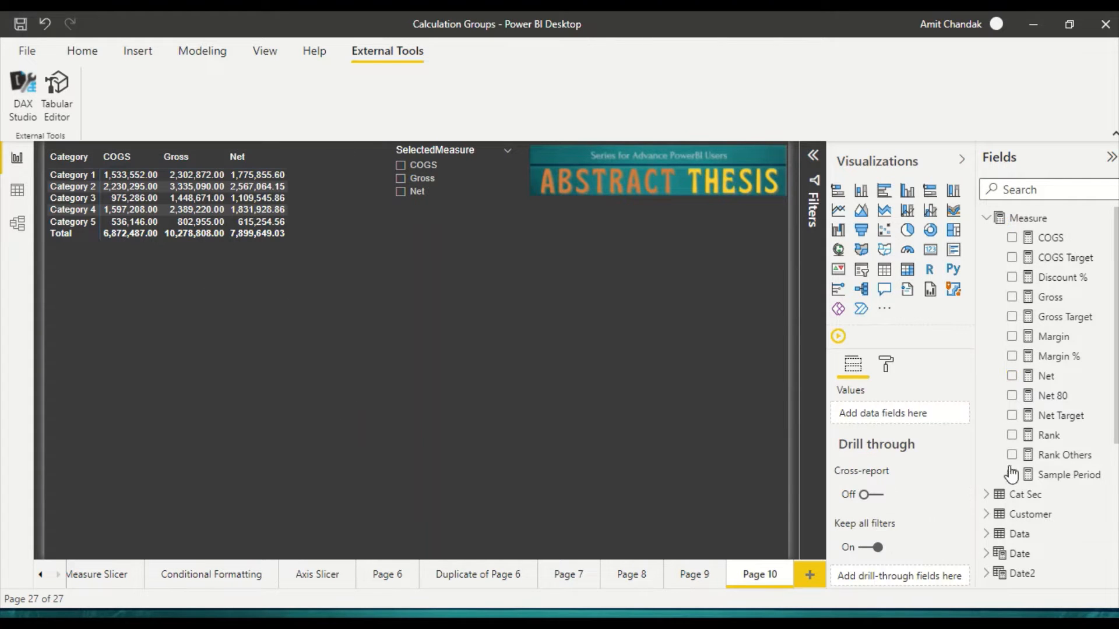
Step: Insert a new matrix visual below the existing one and use Ti's Period field as its columns
left_click(986, 221)
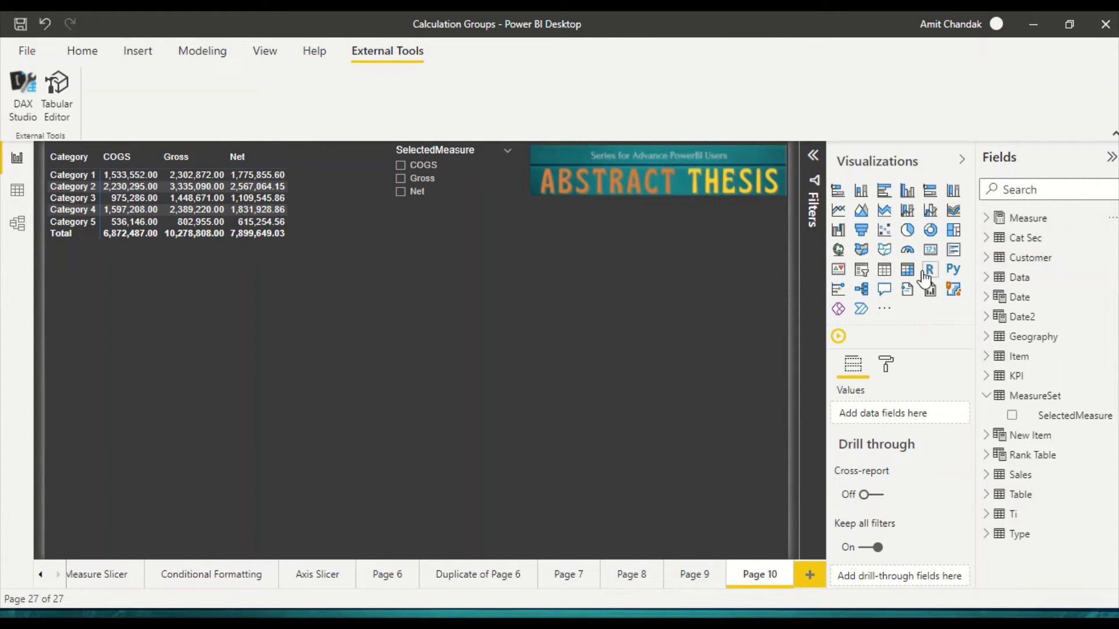
left_click(907, 269)
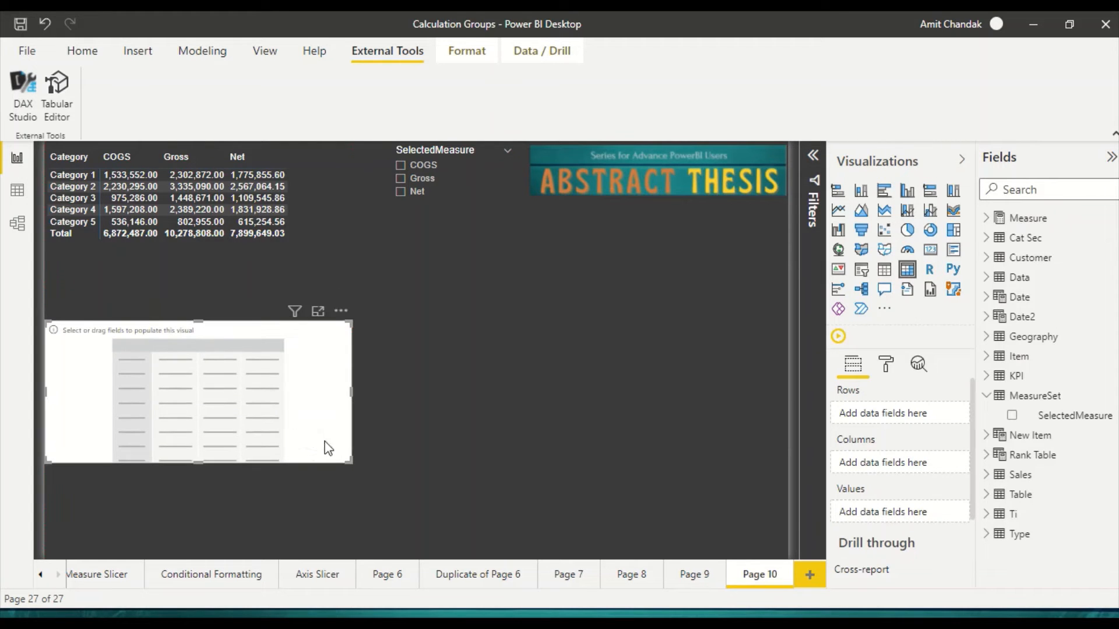
left_click(987, 514)
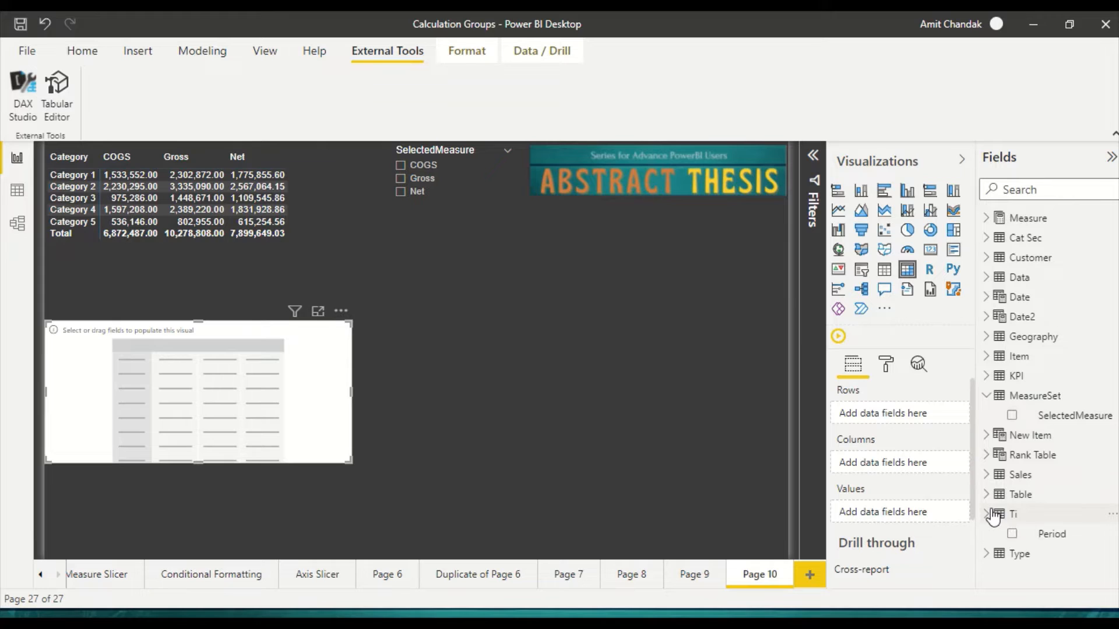
left_click_drag(1024, 534, 901, 464)
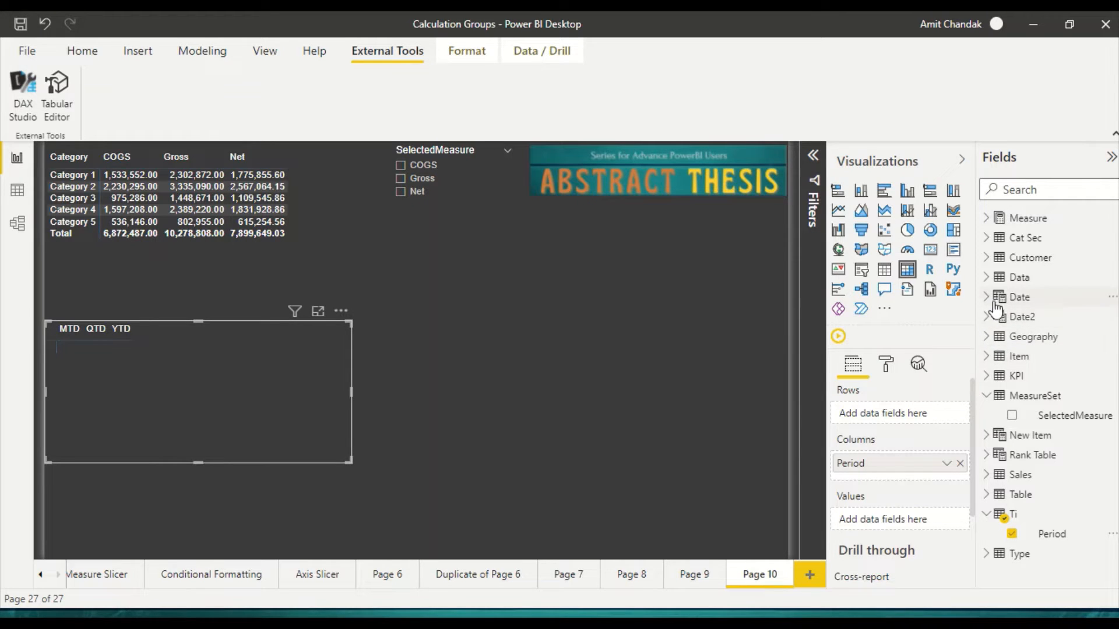
Step: Put the Item table's Category in the new matrix's rows and the Net measure in its values
left_click(998, 357)
left_click_drag(1052, 415, 919, 415)
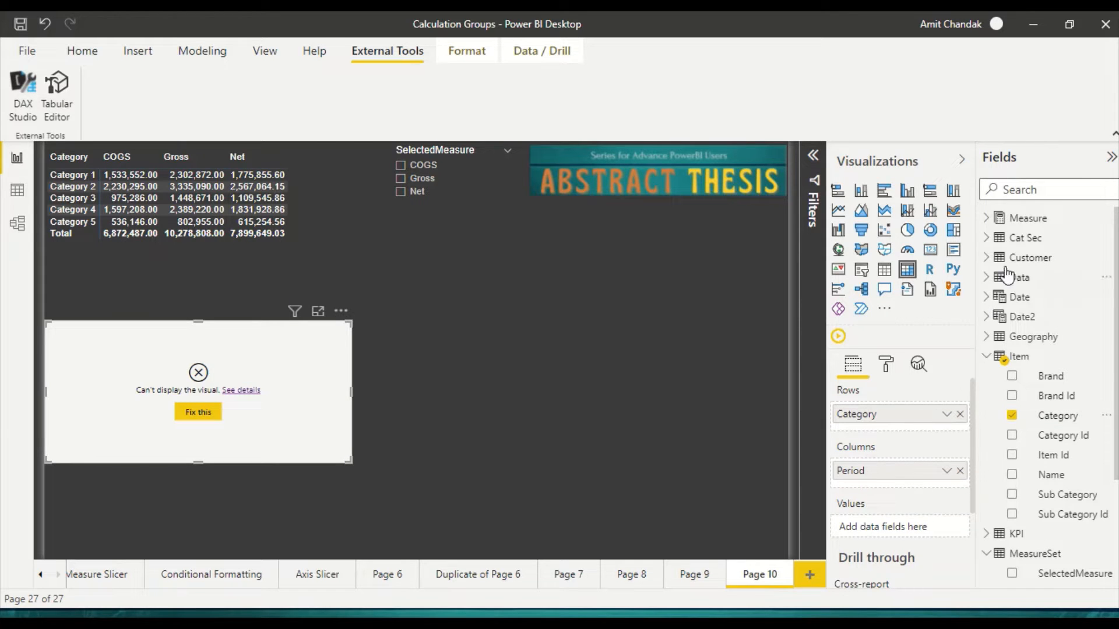
left_click(987, 219)
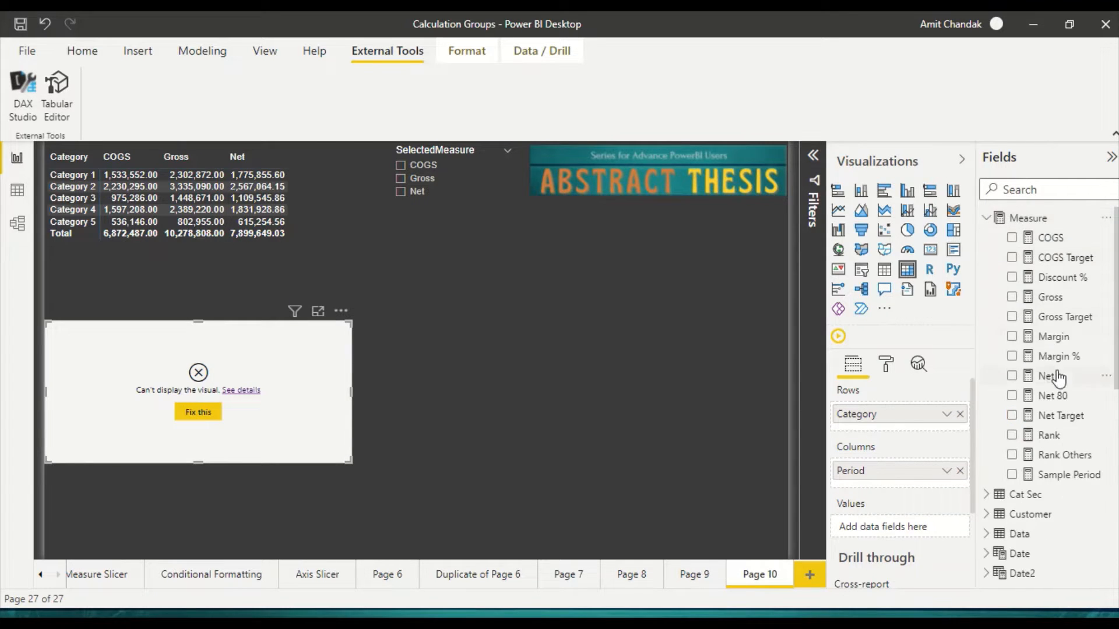
left_click_drag(1049, 377, 912, 527)
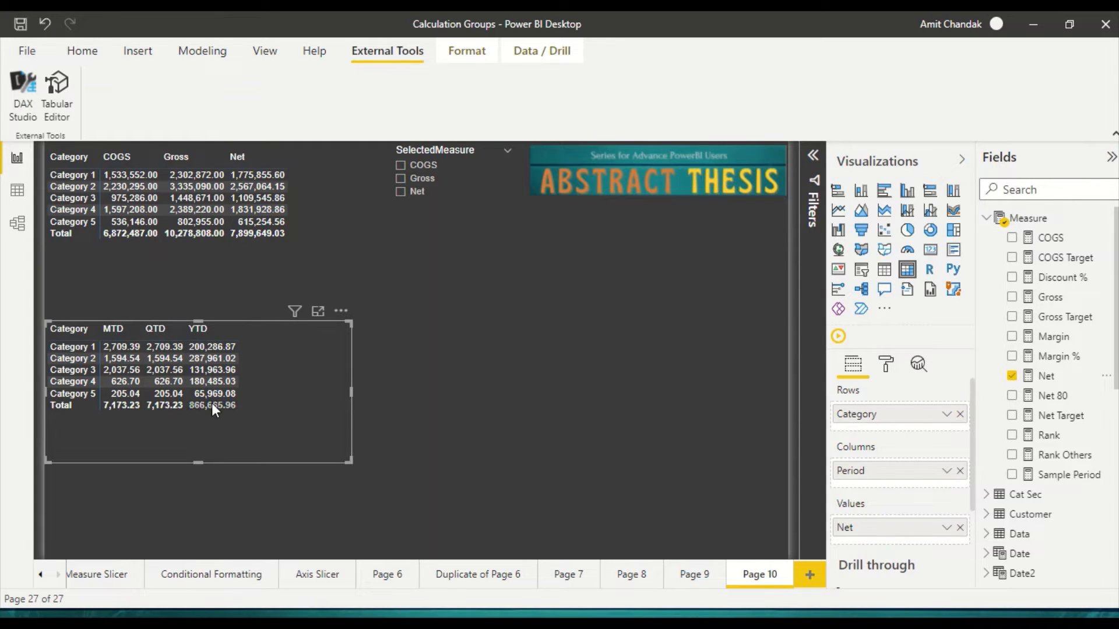
Step: Create a matrix visual of the Net measure on the empty Page 9 and enlarge it
left_click(706, 583)
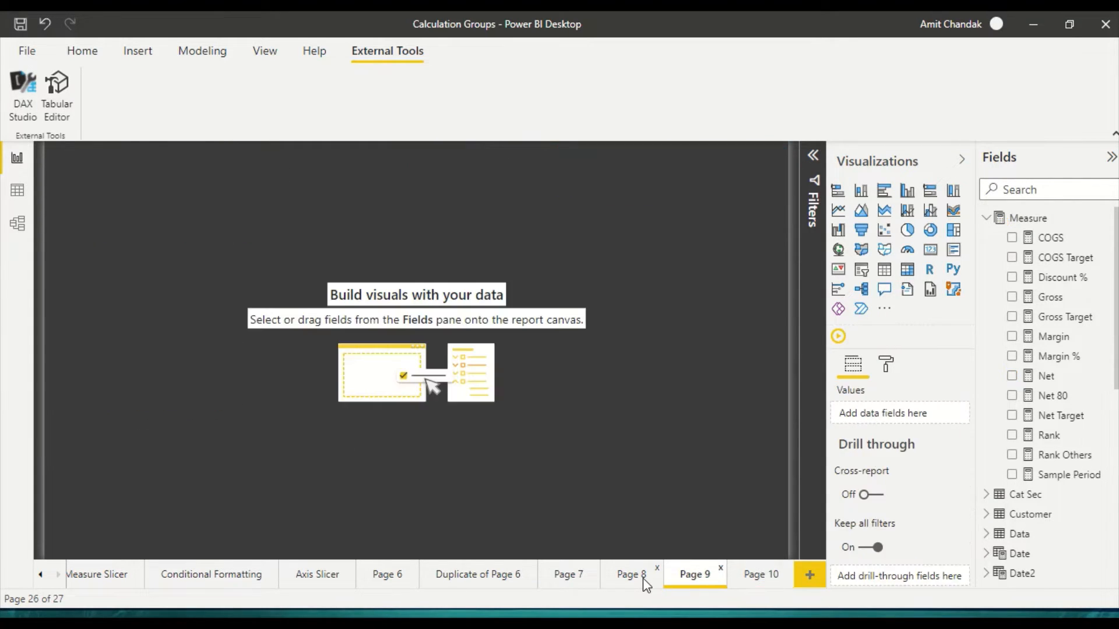
left_click(644, 580)
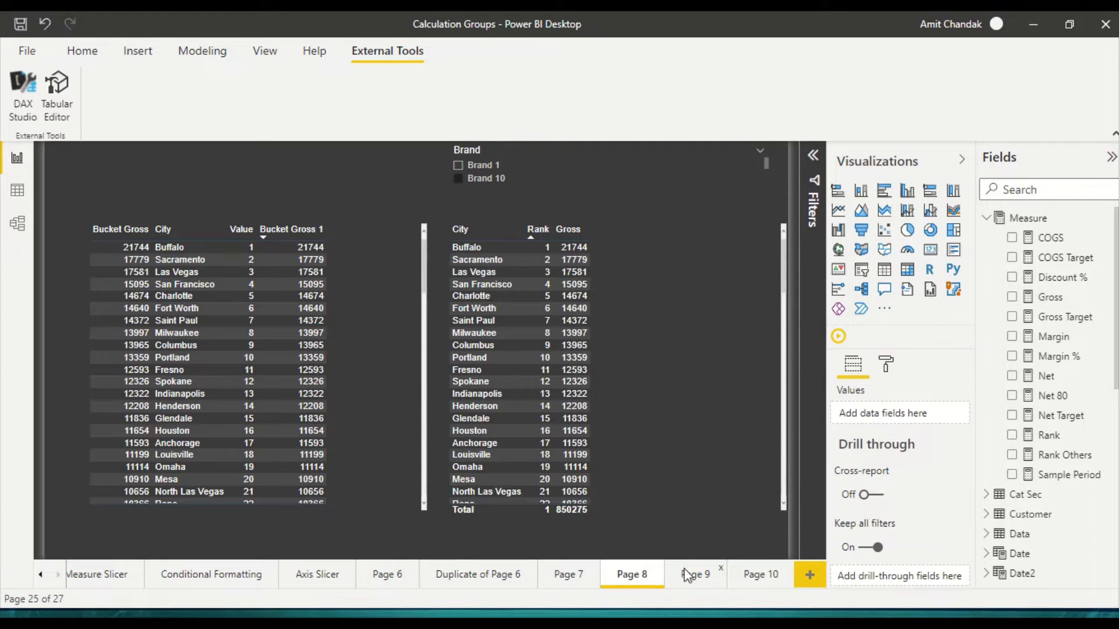
left_click(688, 576)
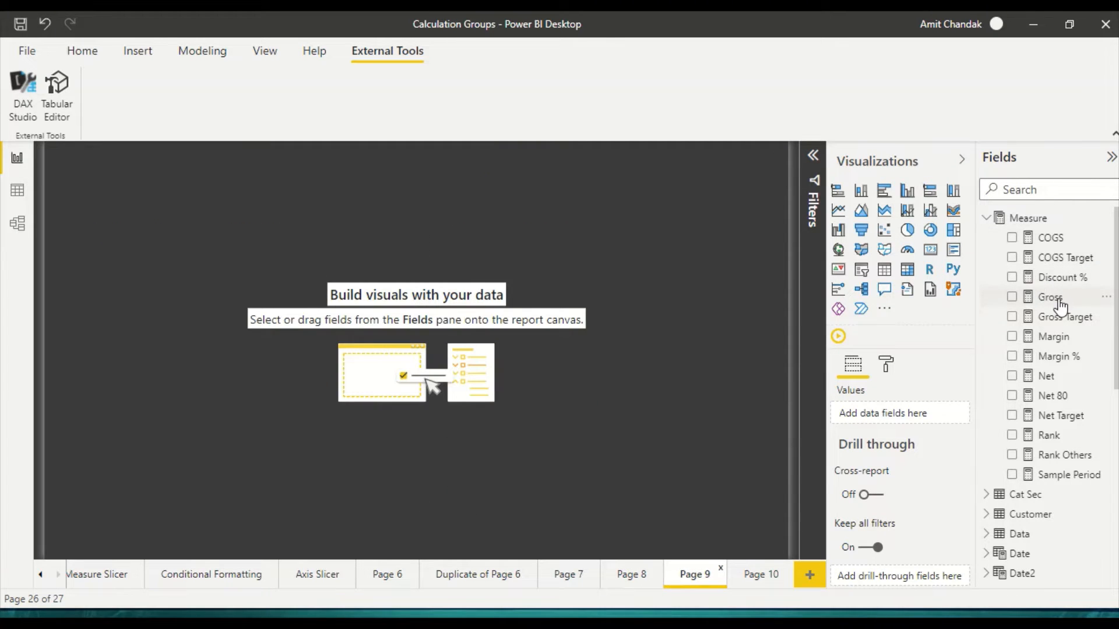
left_click_drag(1046, 376, 473, 297)
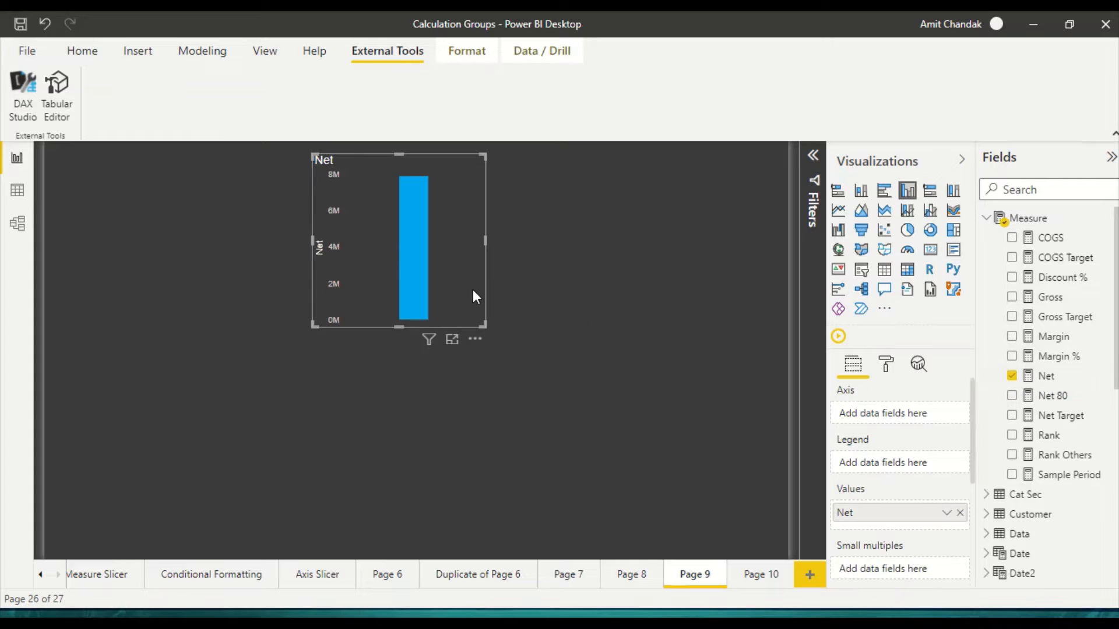
scroll(1009, 532, "down", 2)
left_click(994, 495)
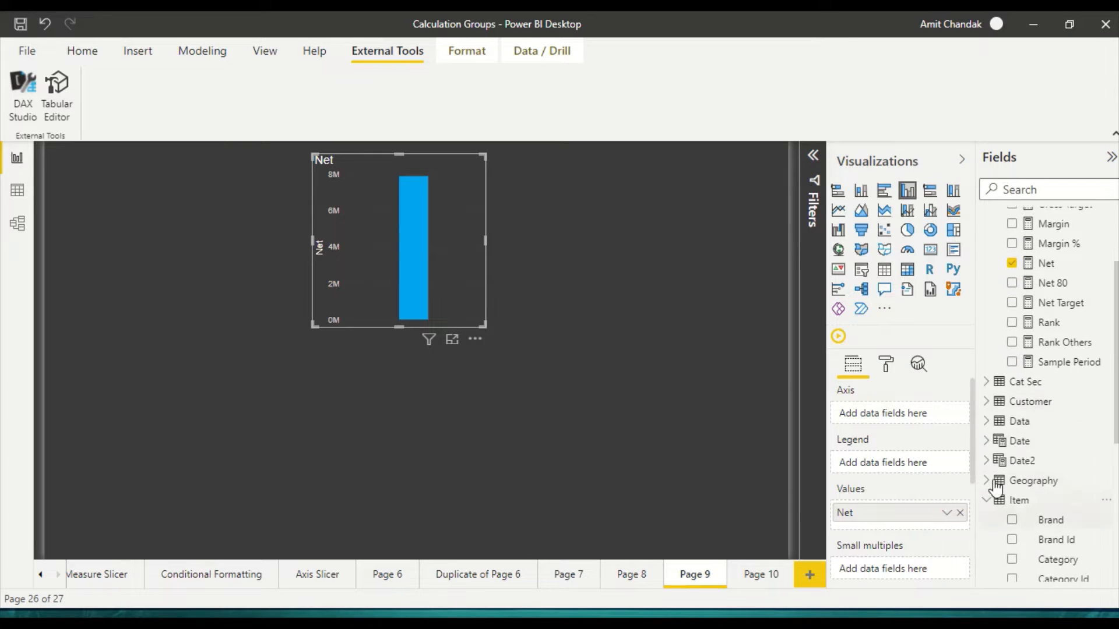
left_click(987, 441)
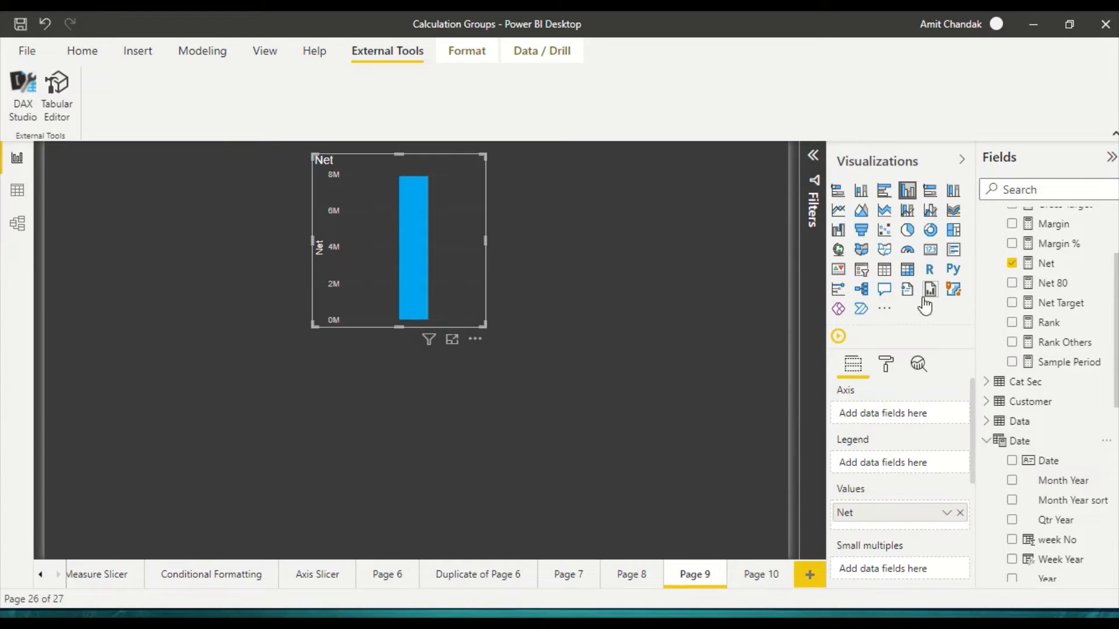
left_click(908, 270)
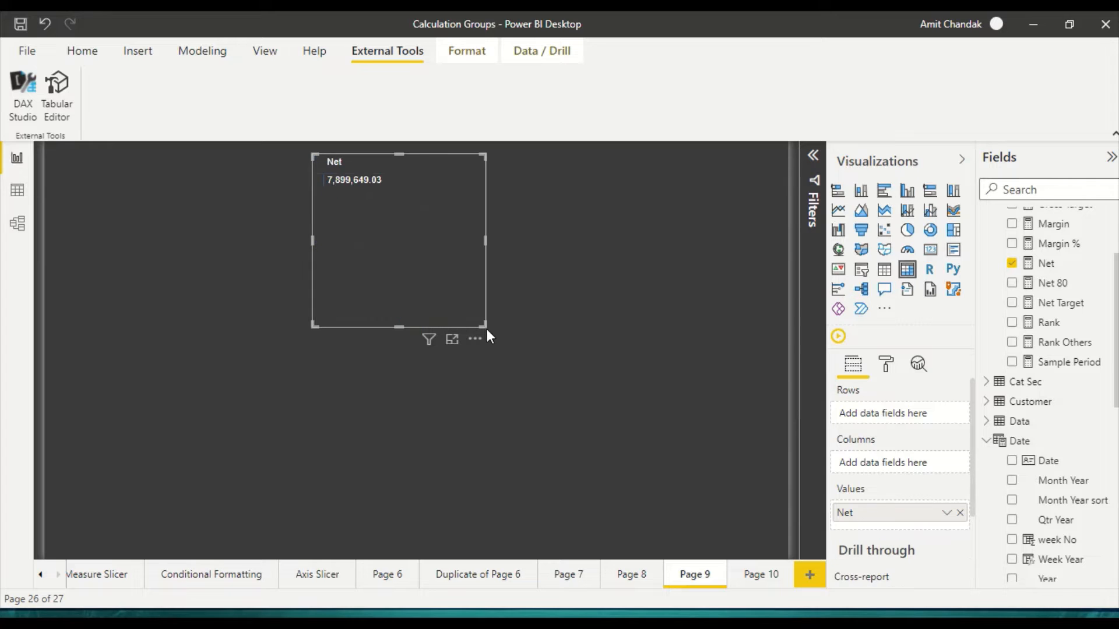
left_click_drag(488, 330, 630, 460)
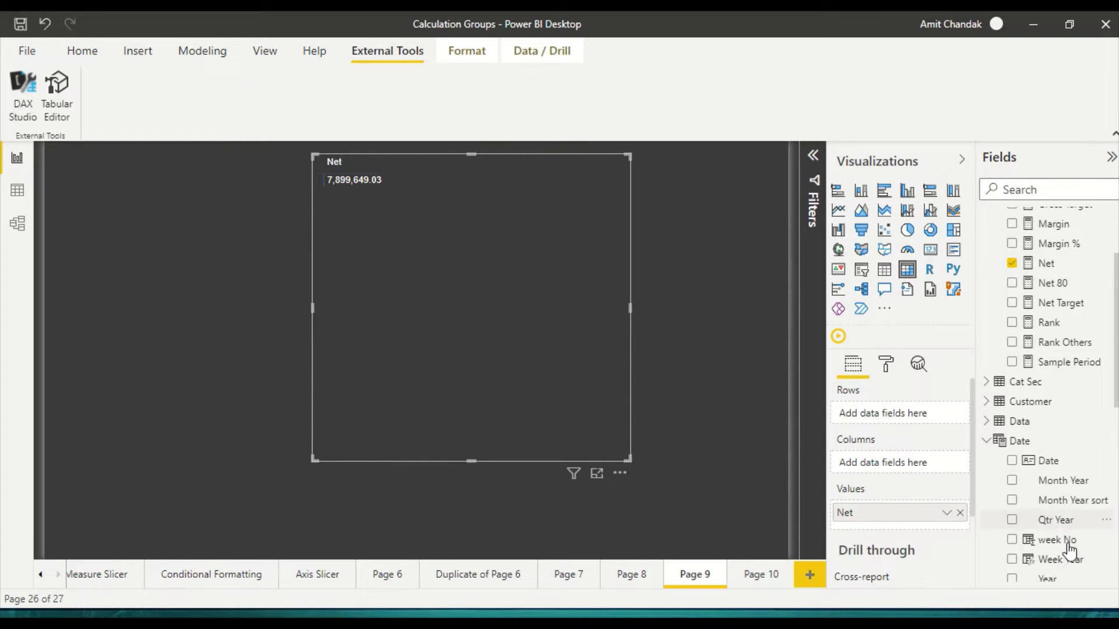
Step: Put the Date table's Year, Qtr Year and Month Year in the rows of the Net matrix as a hierarchy
scroll(1070, 551, "down", 1)
left_click_drag(1047, 524, 897, 428)
left_click_drag(1049, 464, 899, 436)
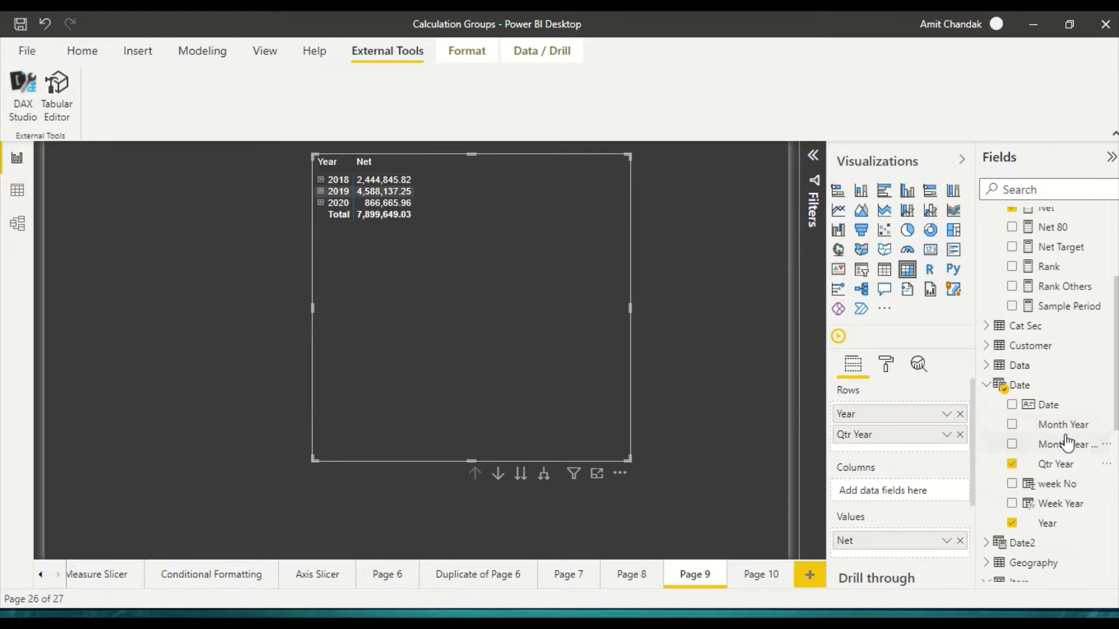
left_click_drag(1066, 443, 926, 450)
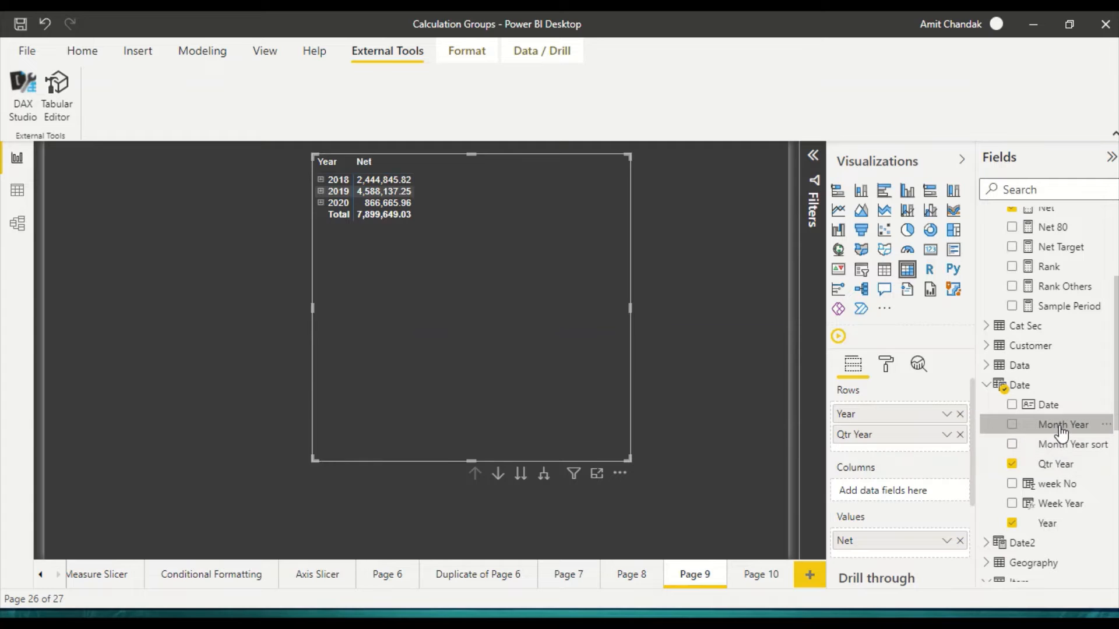
left_click_drag(1062, 431, 911, 450)
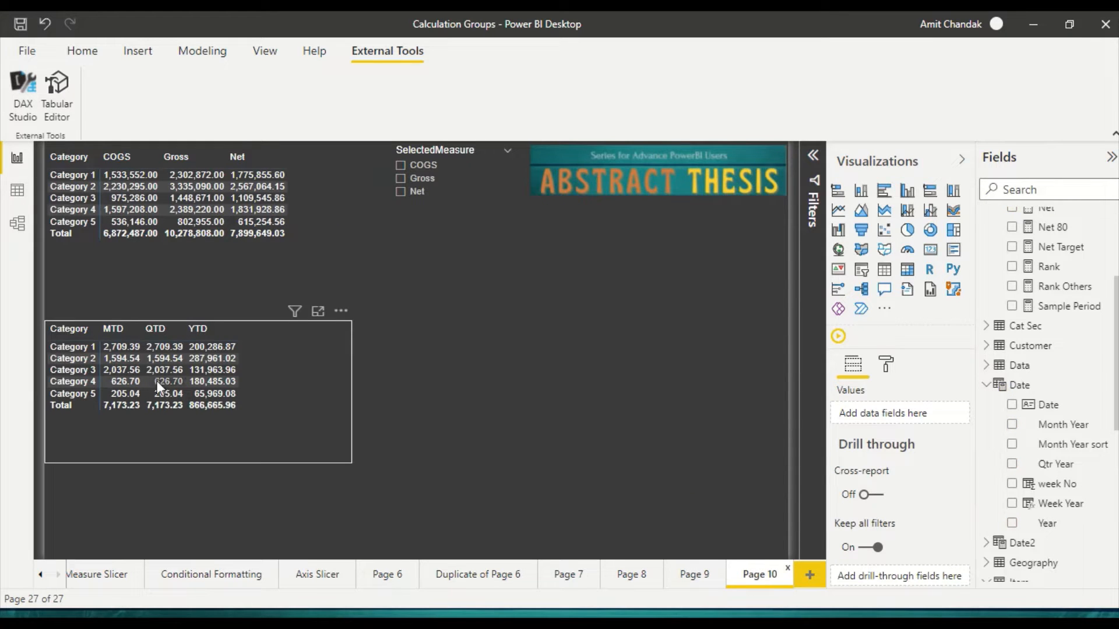
Step: Compare the MTD, QTD and YTD totals on Page 10 with Page 9's matrix, expanding 2020 and 2020Q4 there
mouse_move(232, 411)
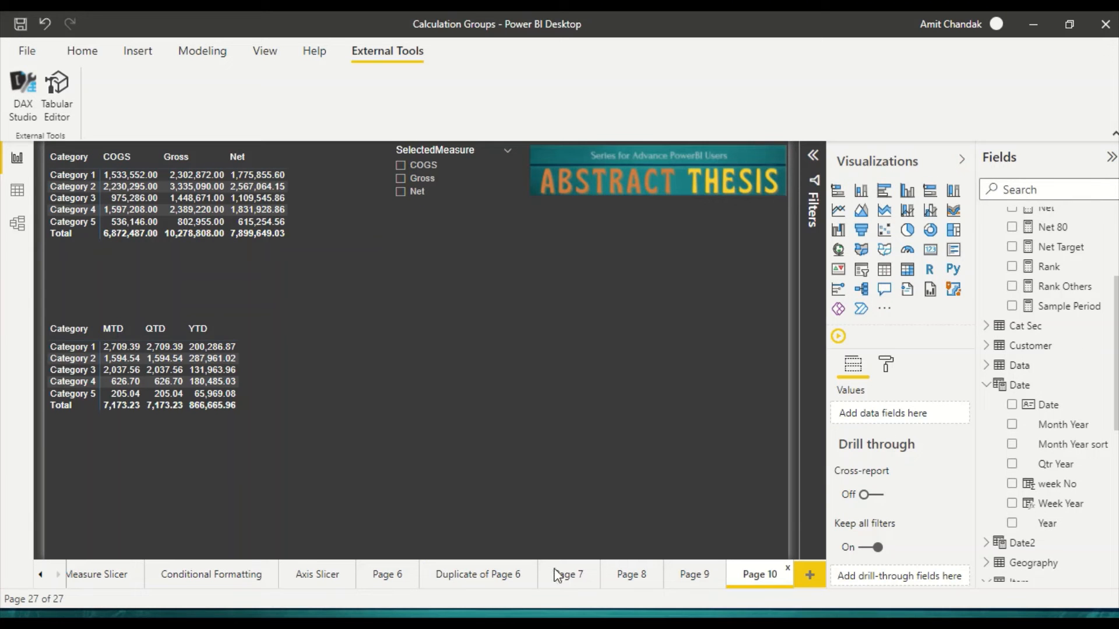
left_click(690, 579)
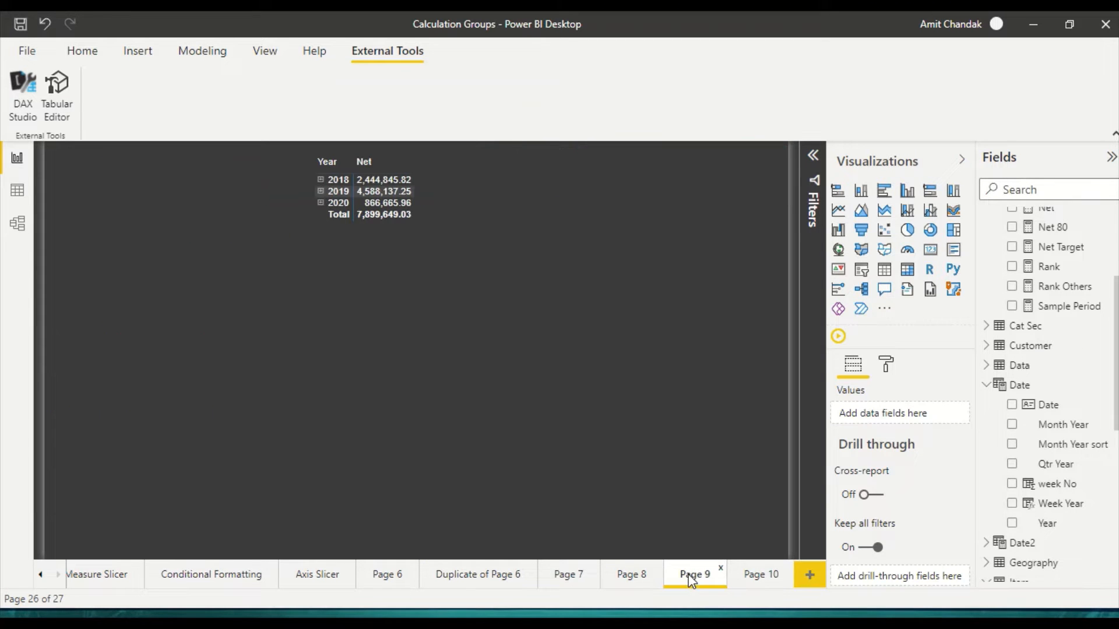
left_click(775, 586)
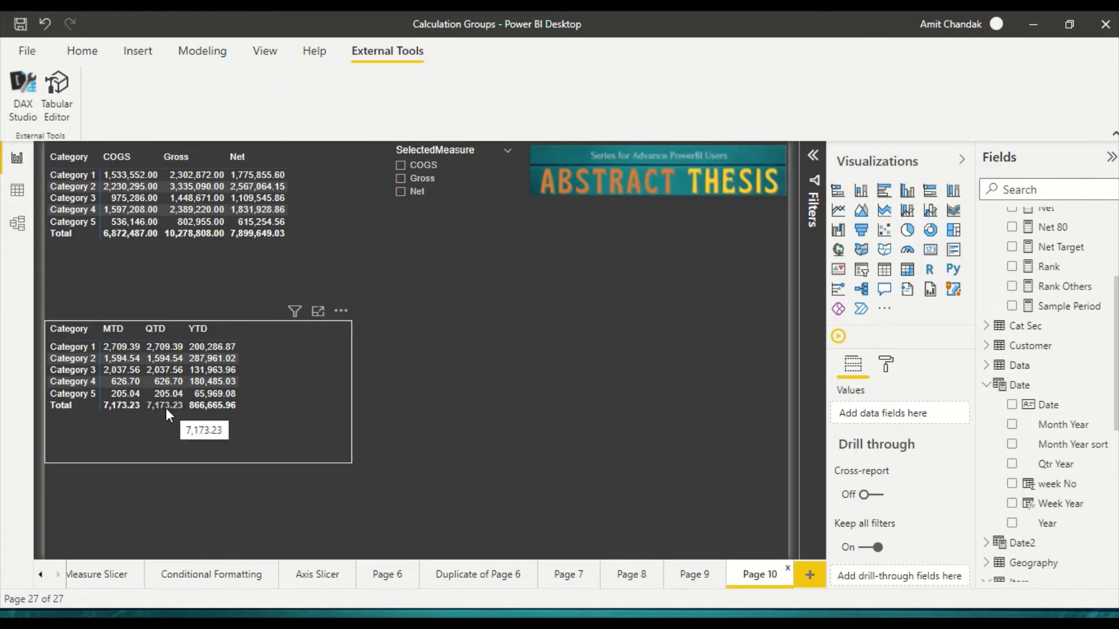
left_click(699, 581)
left_click(320, 203)
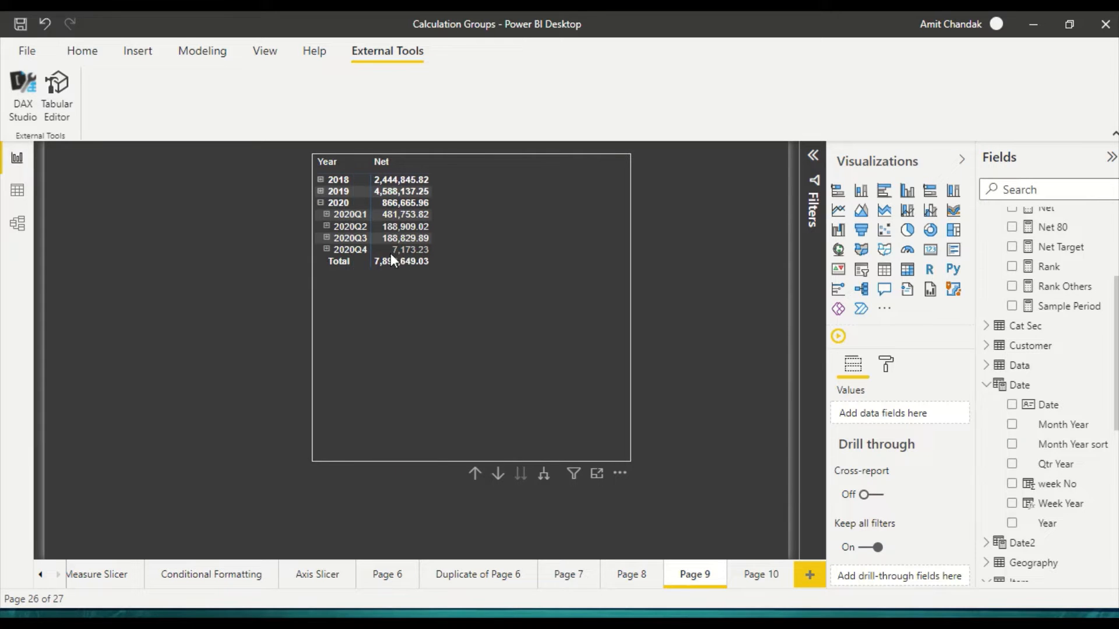
left_click(326, 249)
left_click(768, 575)
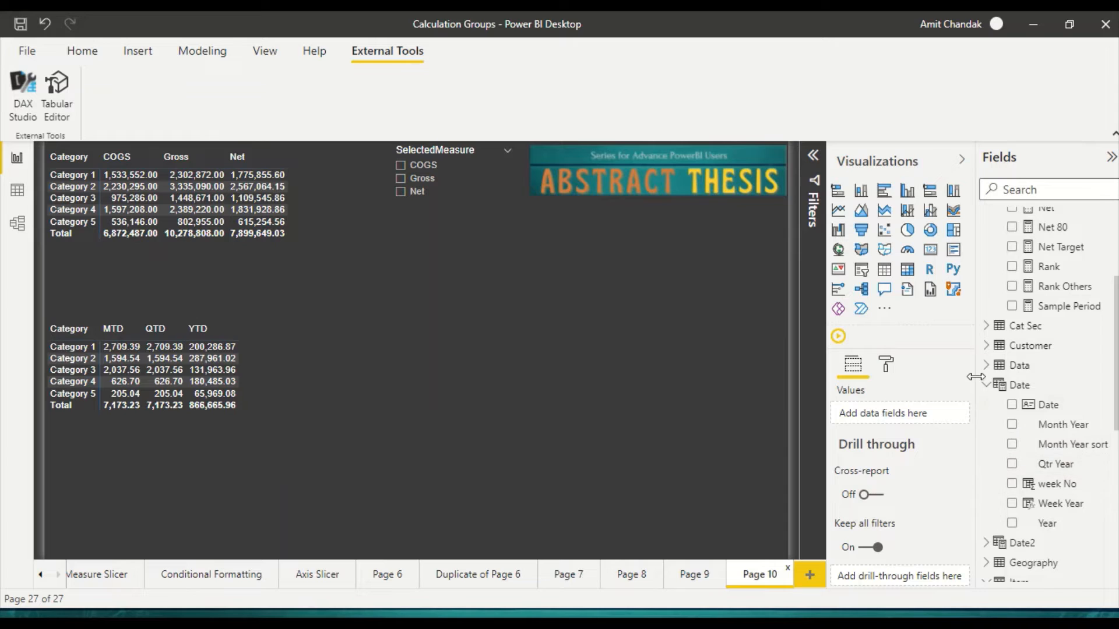
Step: Collapse the Date and Item tables in the field list and remove Category from the rows of the Period matrix
left_click(991, 389)
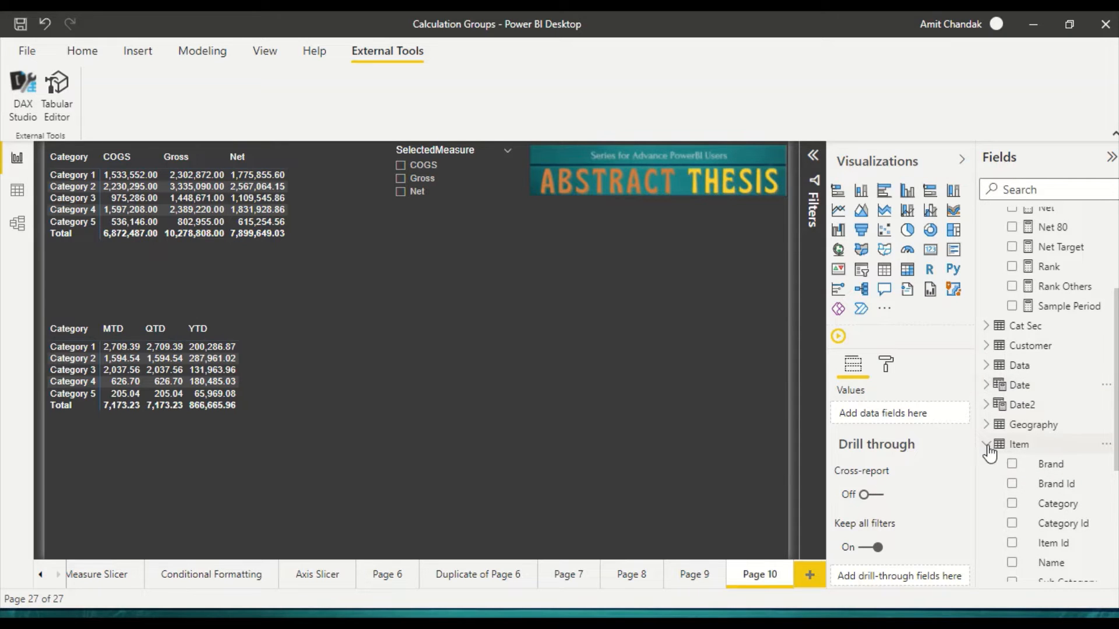
left_click(989, 446)
scroll(1046, 474, "down", 3)
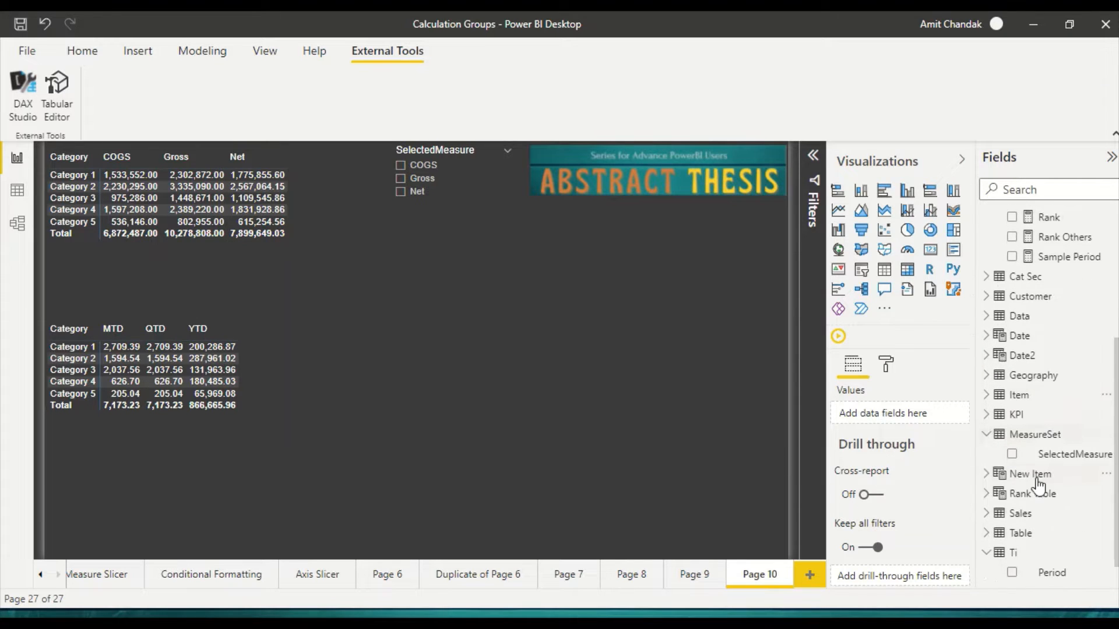
left_click(284, 404)
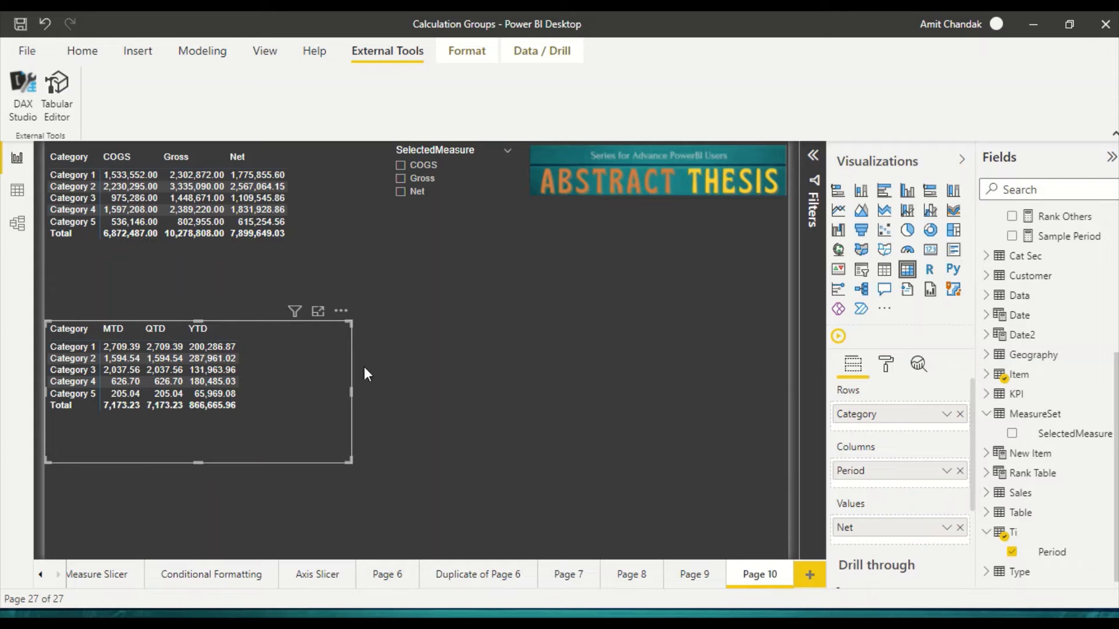
left_click_drag(347, 387, 325, 392)
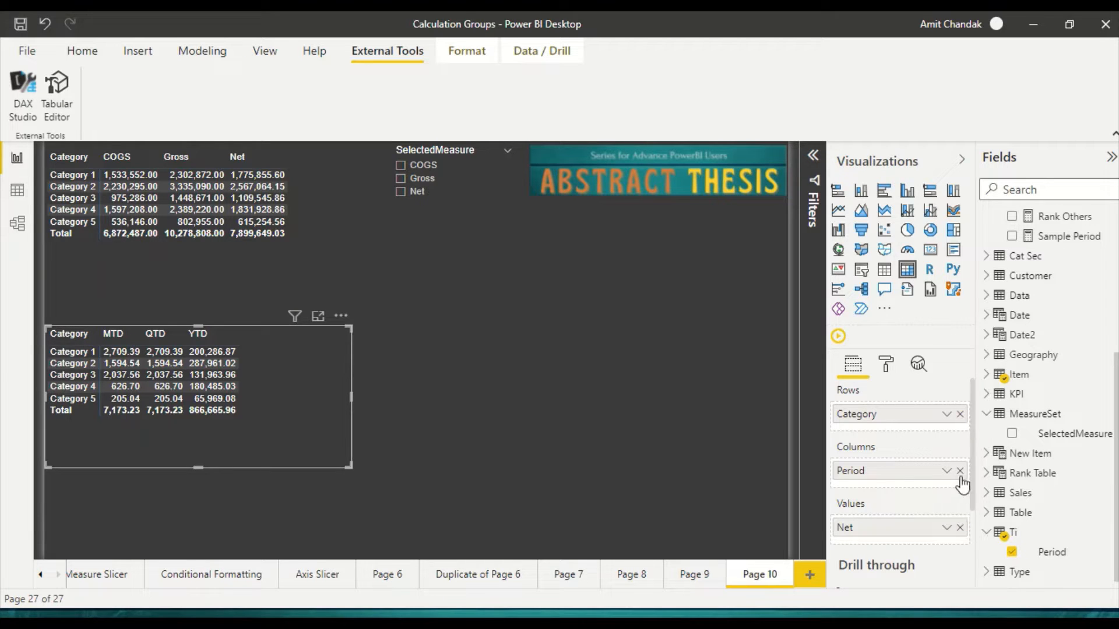
left_click(960, 414)
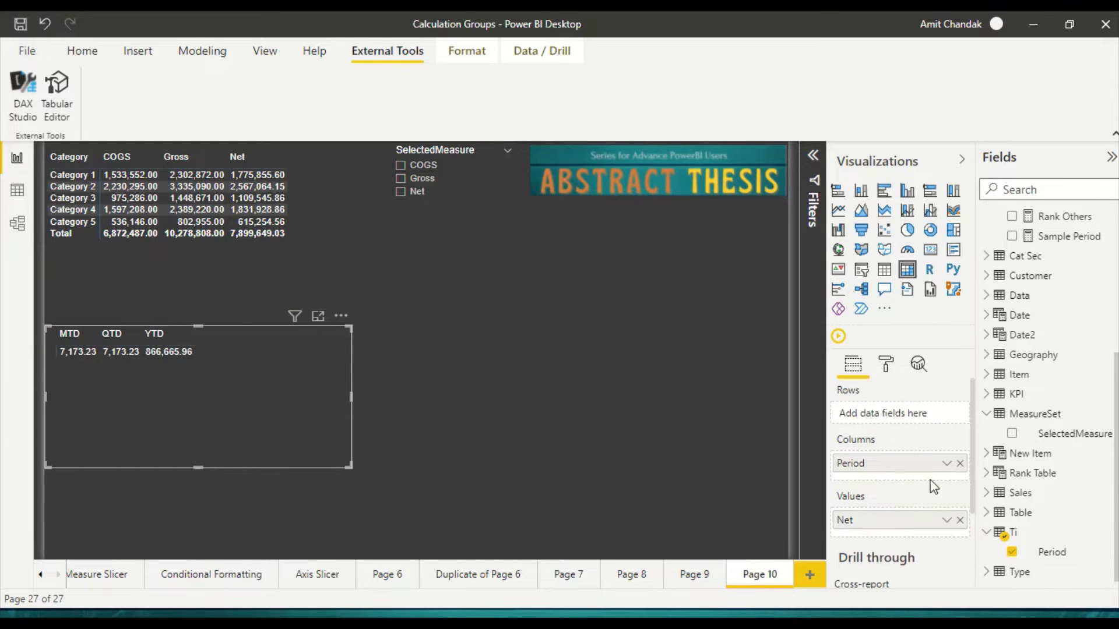
Step: Add the COGS and Gross measures below Net in the Period matrix's values
scroll(1043, 362, "up", 5)
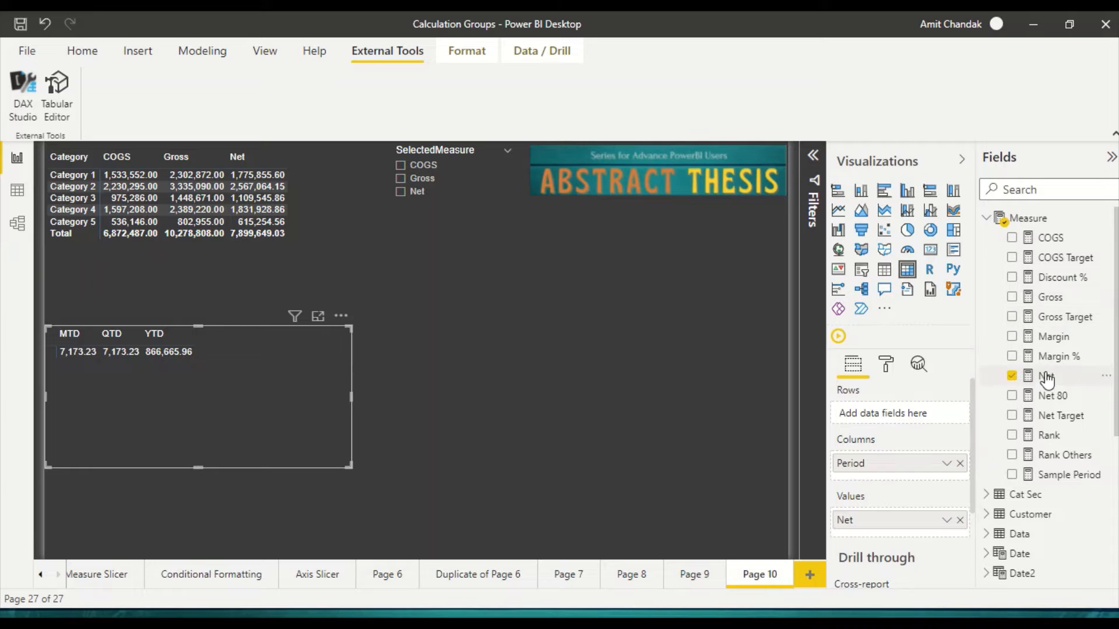
left_click_drag(1051, 238, 904, 522)
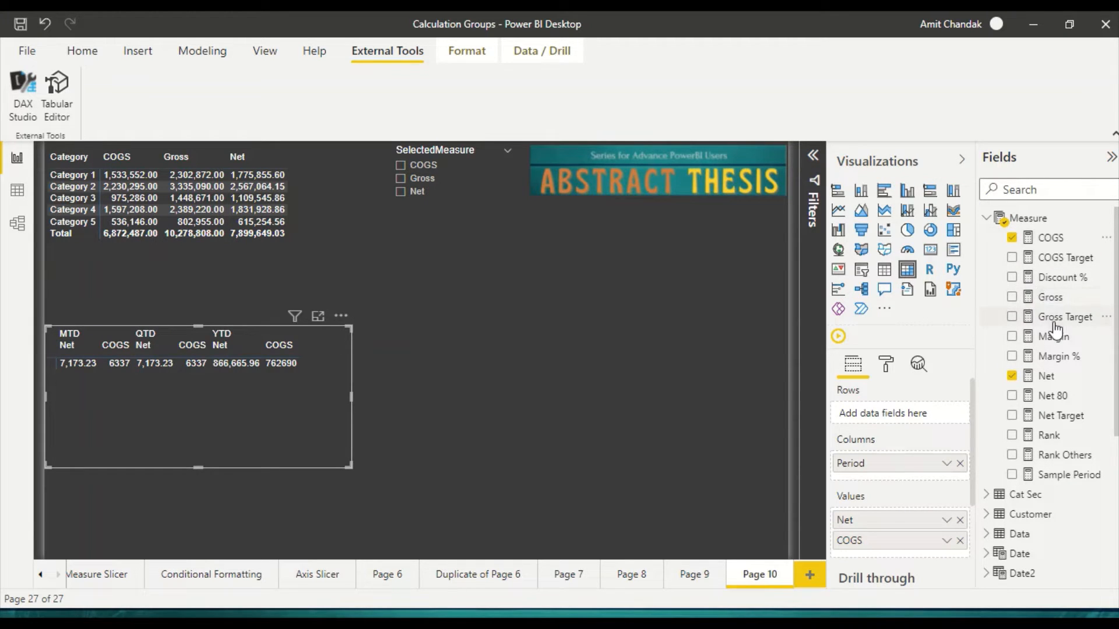
left_click_drag(1051, 296, 916, 551)
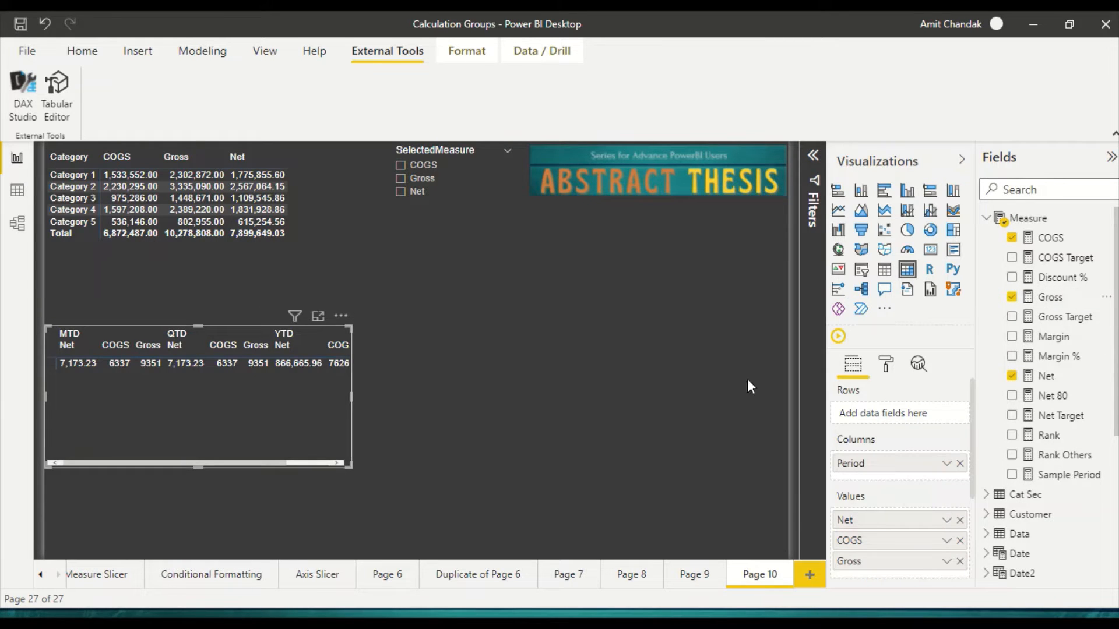
Step: Find the Show on rows format option for the Period matrix's values and turn it on
left_click(883, 367)
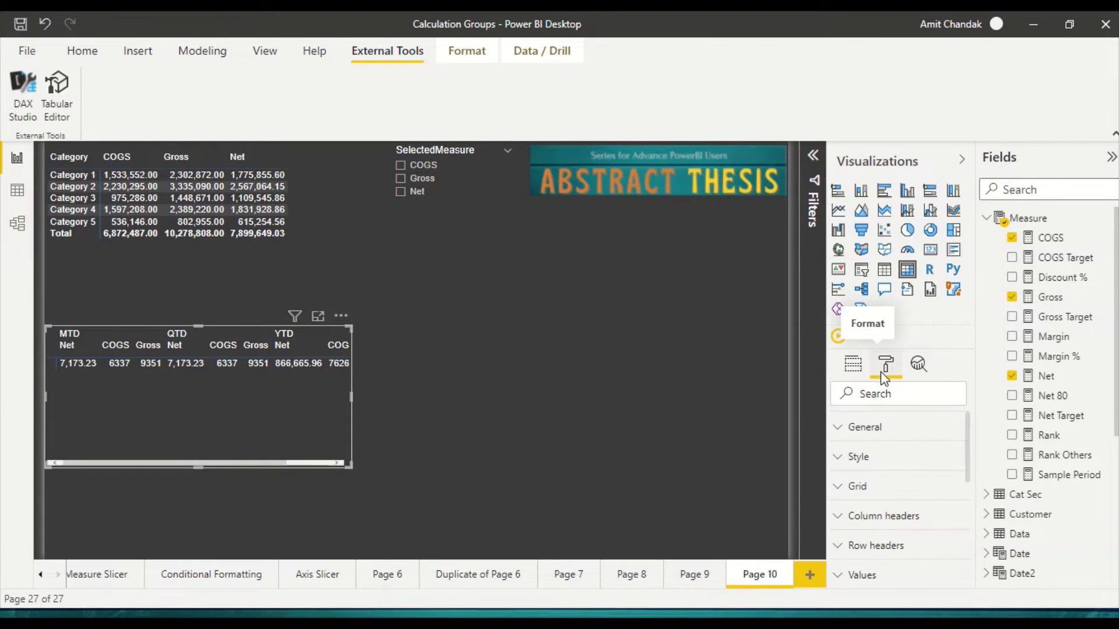
left_click(874, 396)
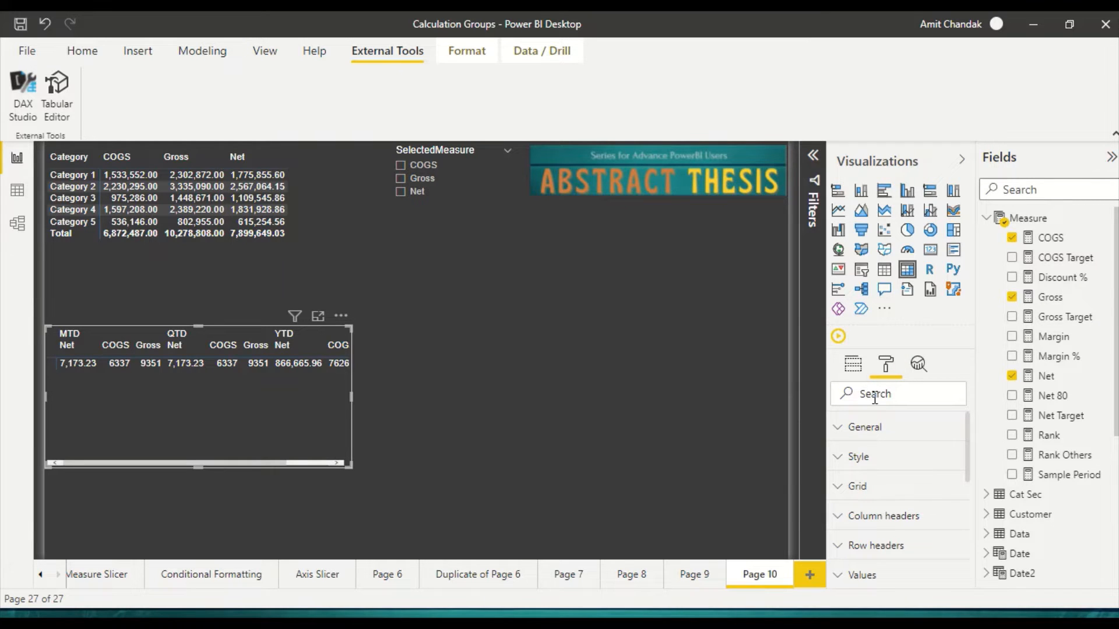
type("show on")
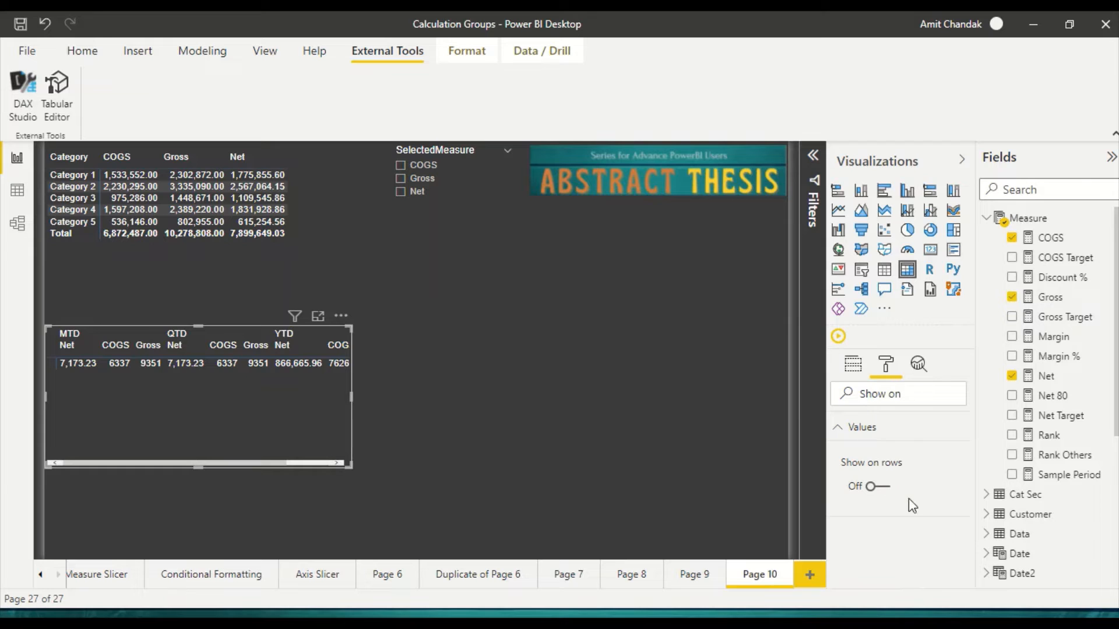
left_click(883, 490)
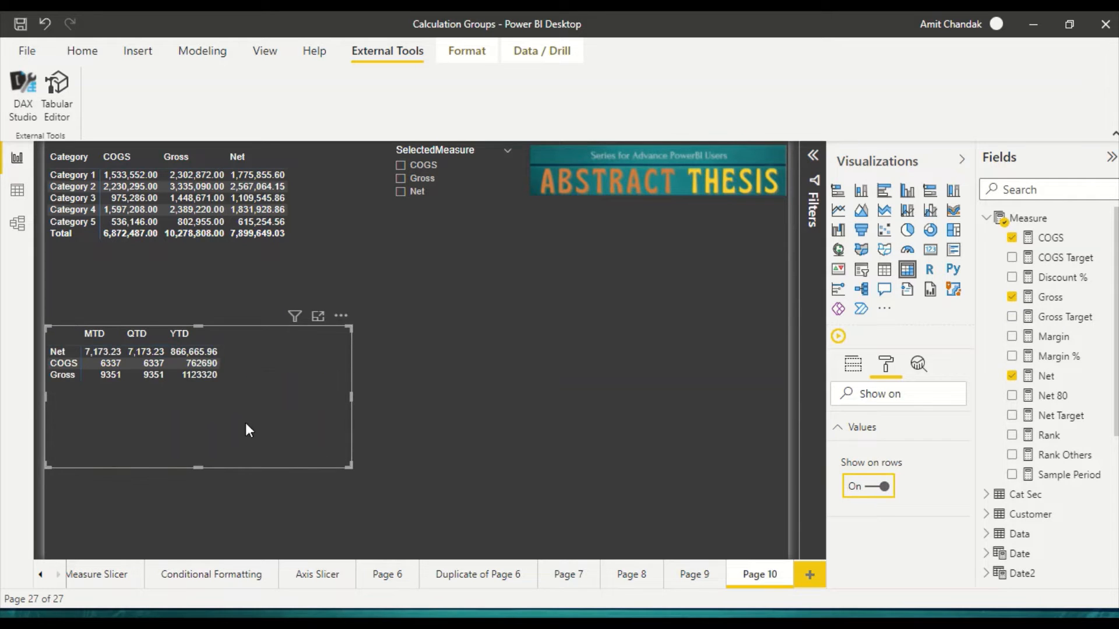
left_click_drag(228, 426, 228, 427)
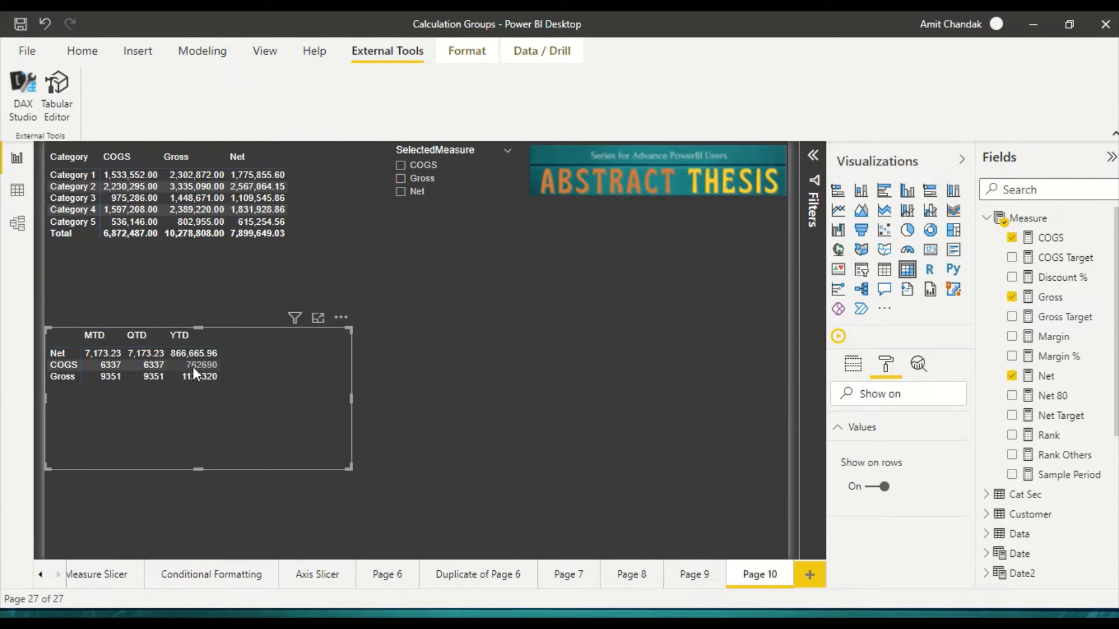
mouse_move(194, 372)
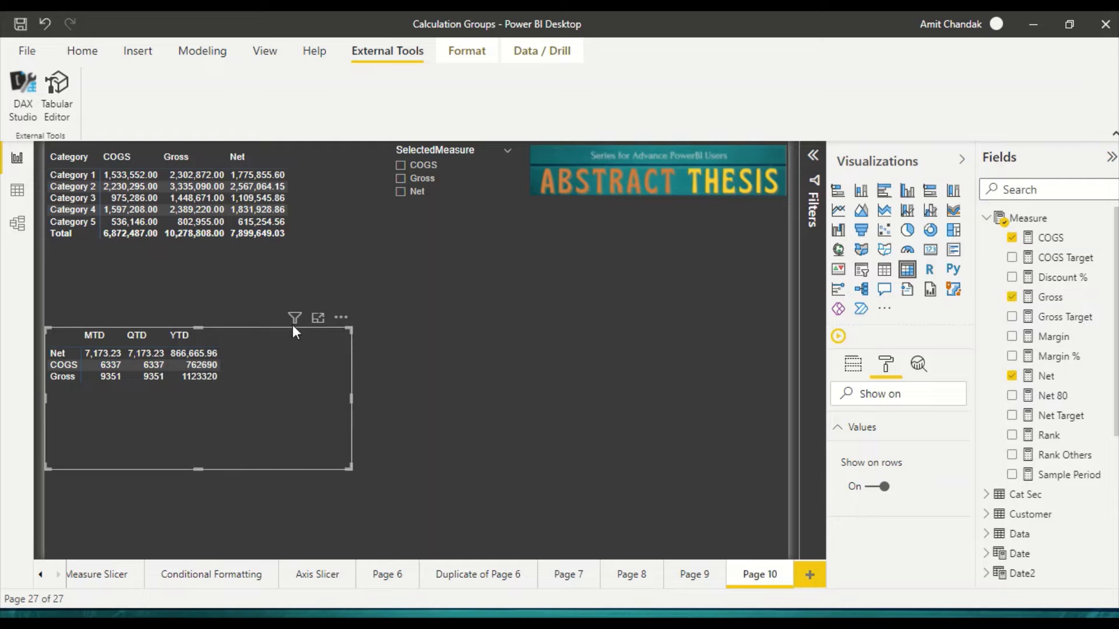
Step: Add Ti's Period field as a new visual in the empty area beside the matrices and make it a slicer
left_click(986, 217)
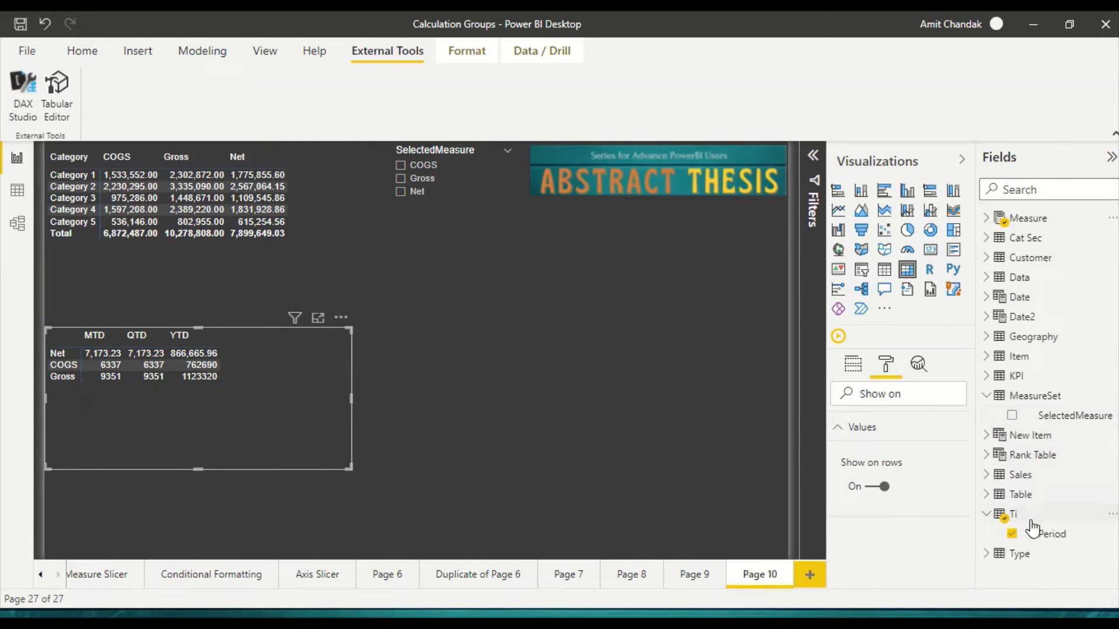
left_click_drag(1049, 534, 657, 324)
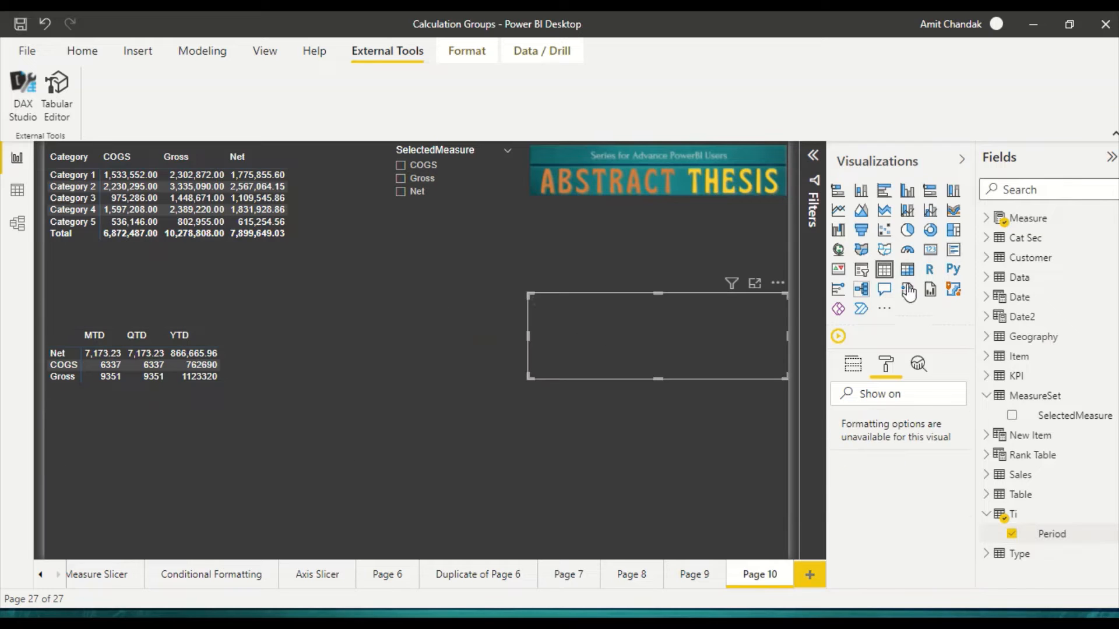
left_click(865, 275)
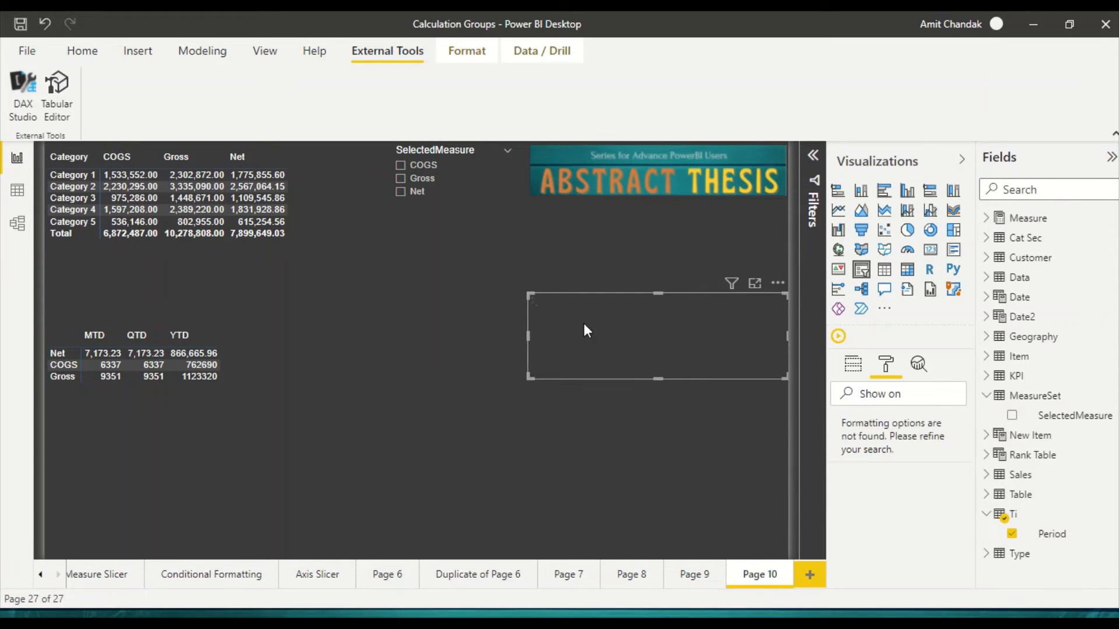
Step: Test the Period slicer on both matrices with QTD and YTD, and clear the selection
left_click(540, 330)
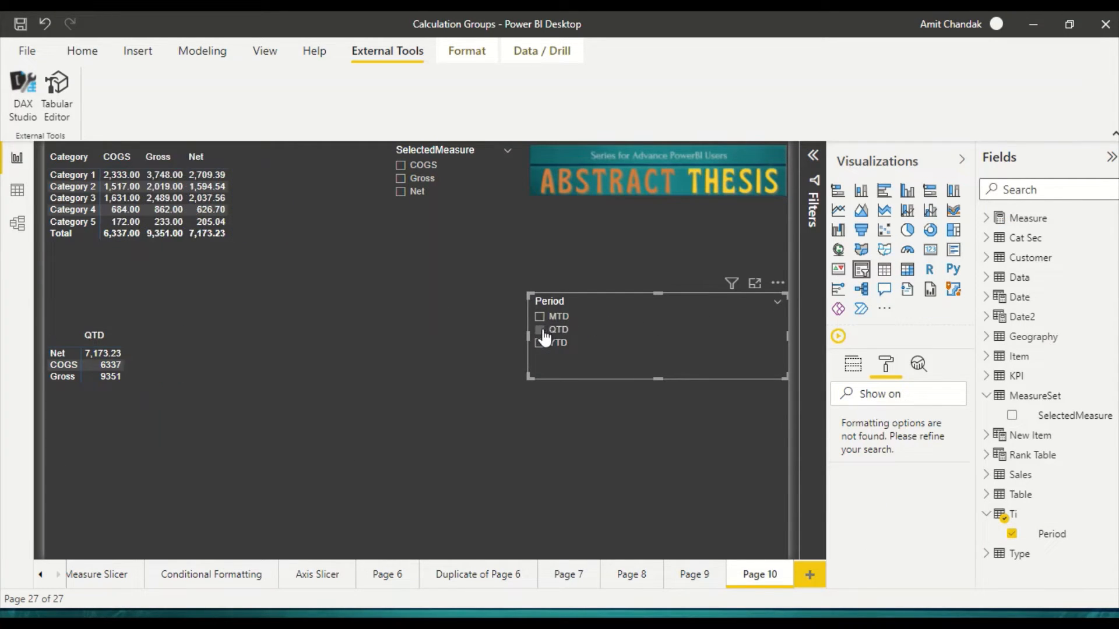
left_click(539, 343)
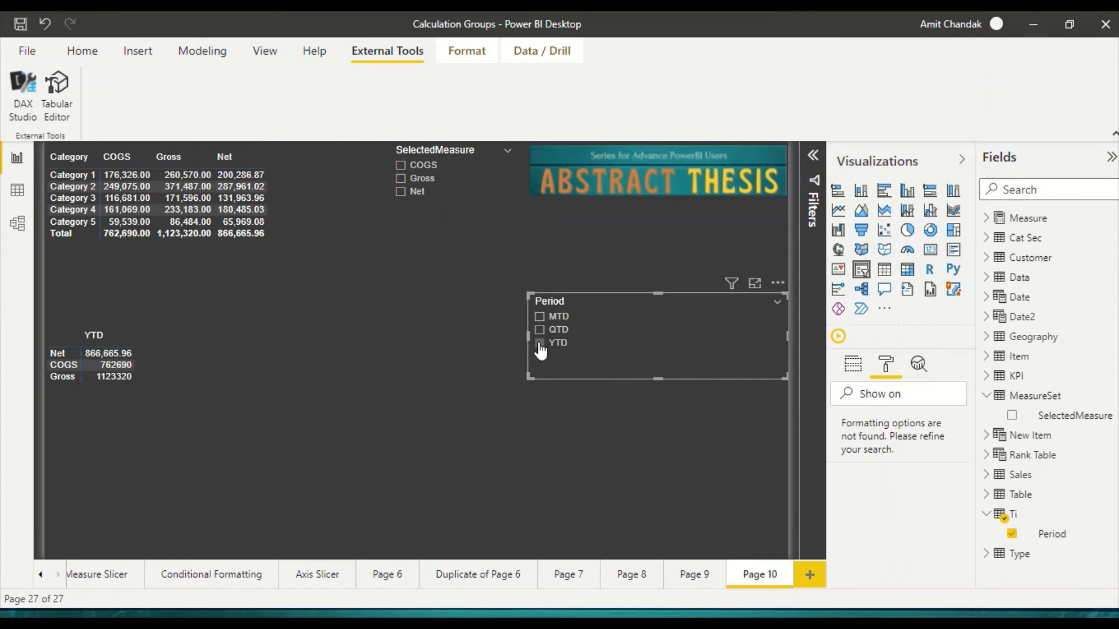
left_click(540, 344)
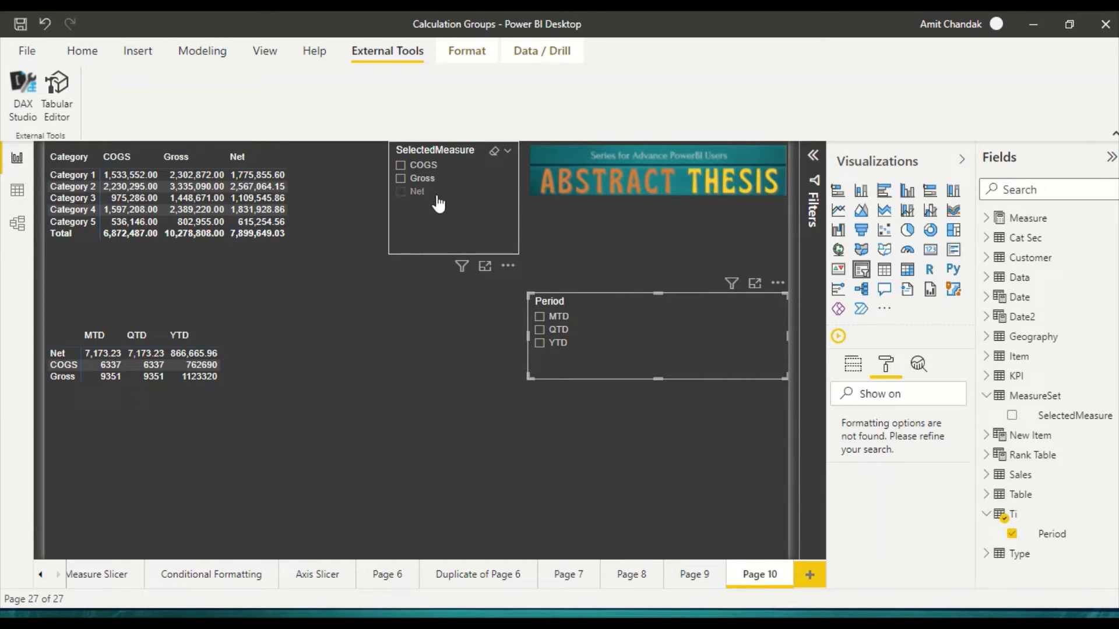
Step: Rename Page 10 as CG
double_click(768, 580)
type("CG")
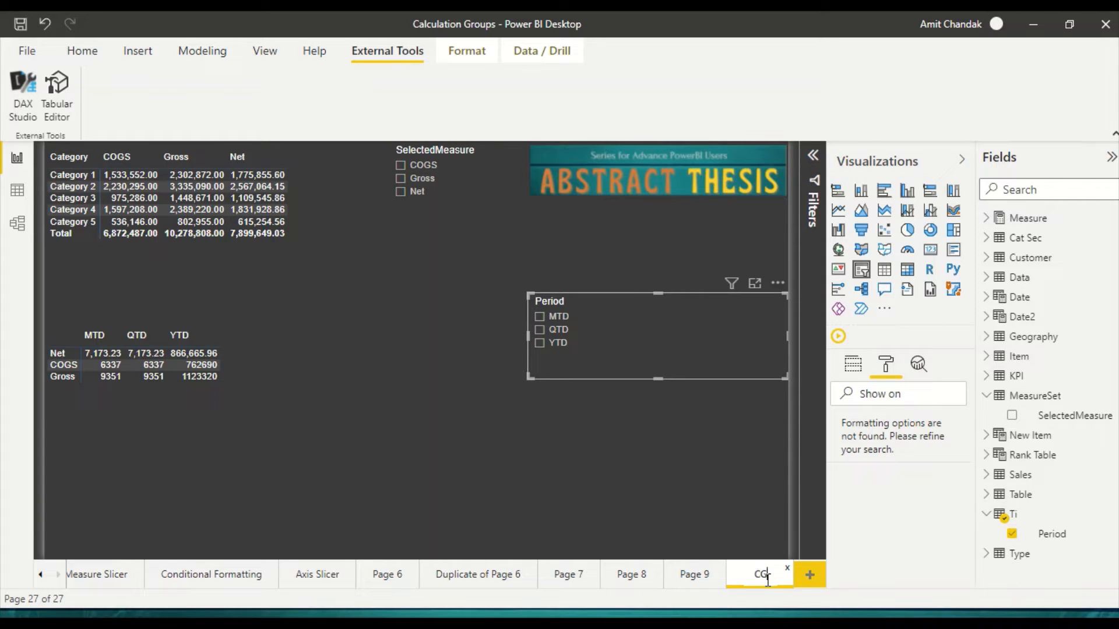
key("Return")
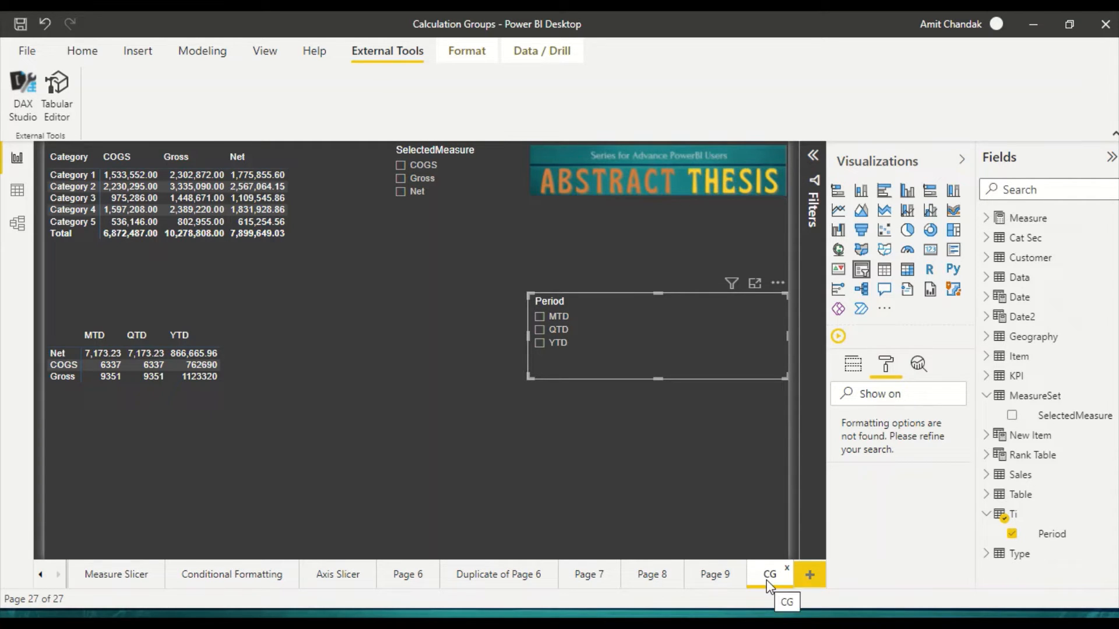
Step: Add a new report page, insert an empty matrix visual and enlarge it to cover most of the page
left_click(808, 575)
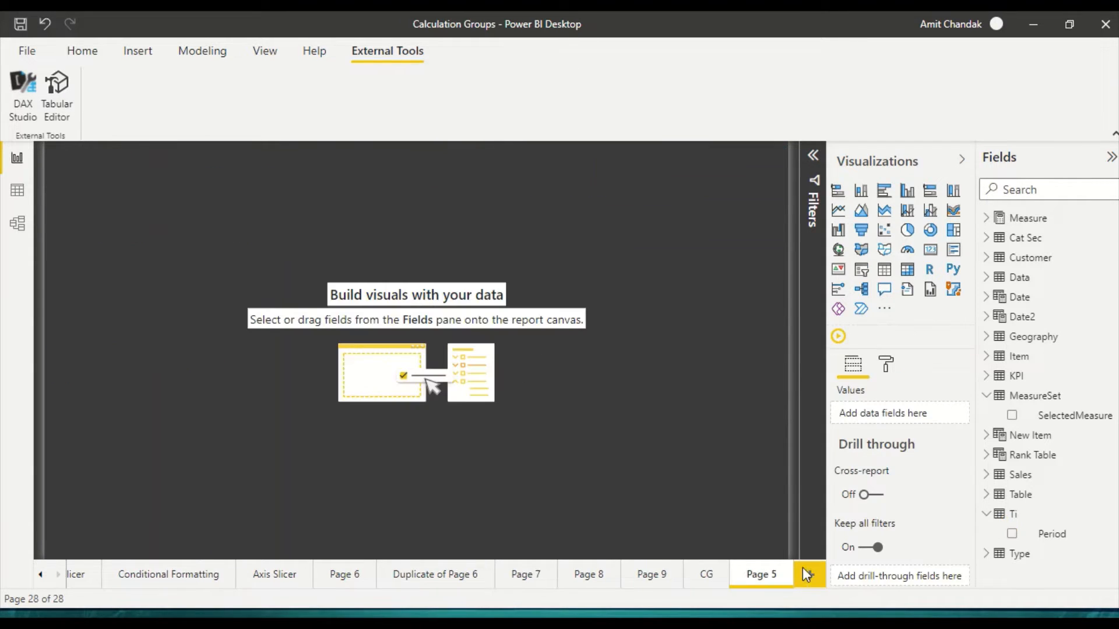
left_click(887, 377)
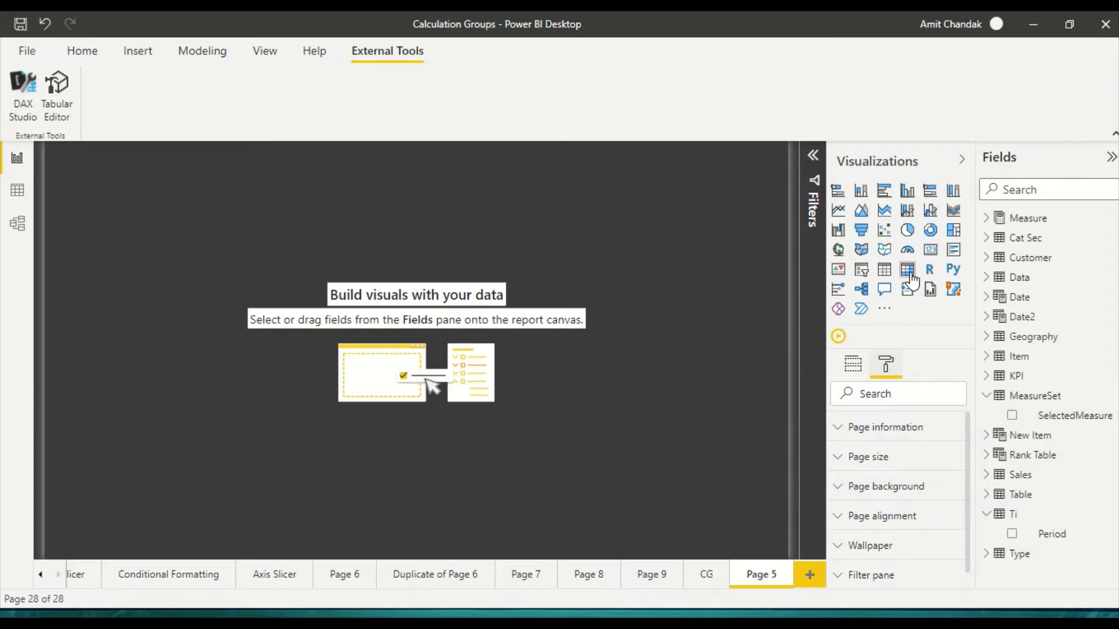
left_click(910, 273)
left_click_drag(200, 262, 207, 324)
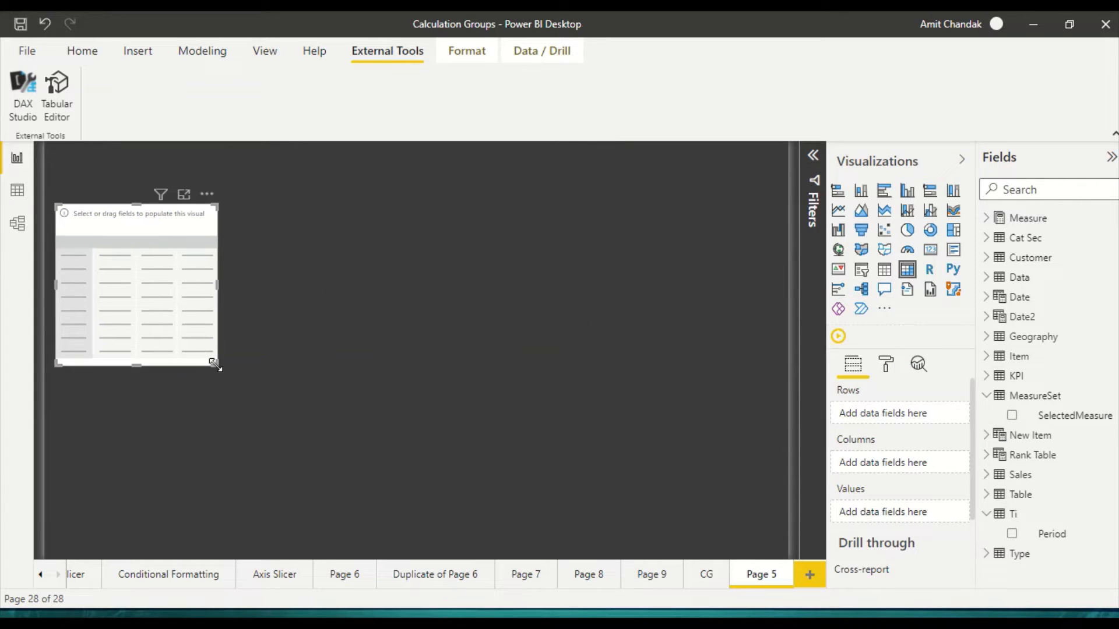
left_click_drag(214, 363, 634, 516)
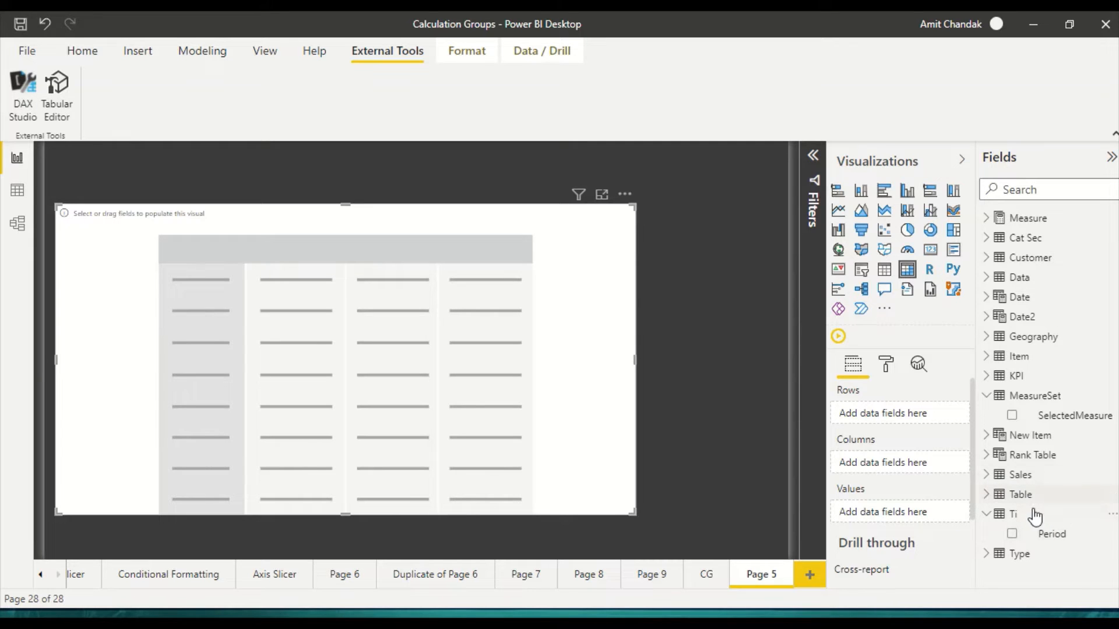
Step: Fill the empty matrix with SelectedMeasure from MeasureSet as rows, Period from Ti as columns and the Net measure as values
left_click(1054, 539)
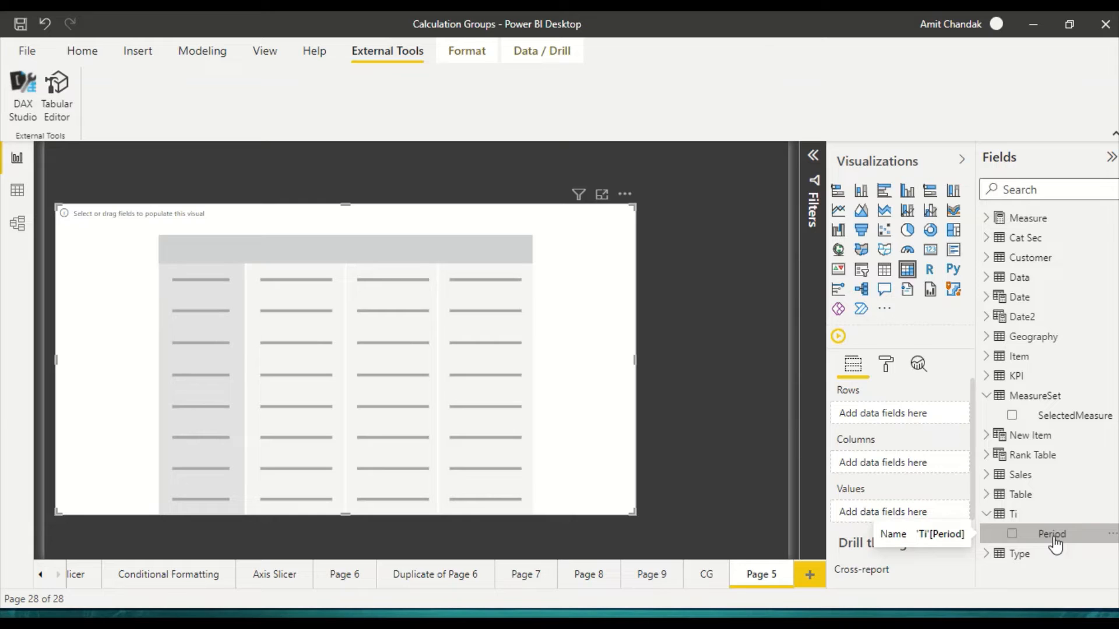
left_click_drag(1075, 421, 917, 410)
left_click_drag(1049, 534, 902, 466)
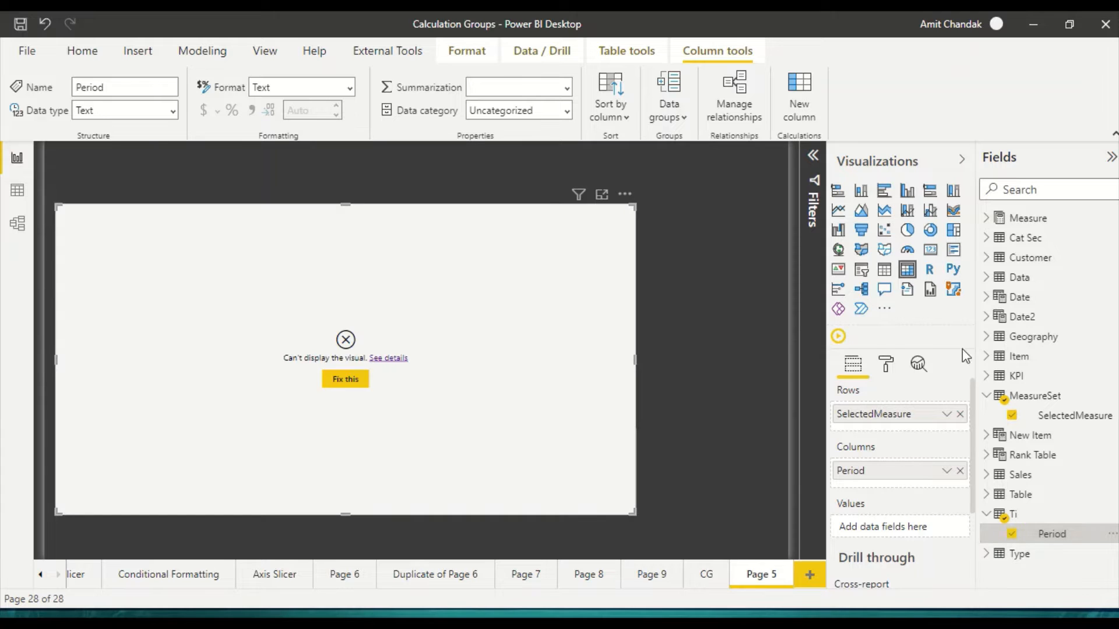
left_click(986, 219)
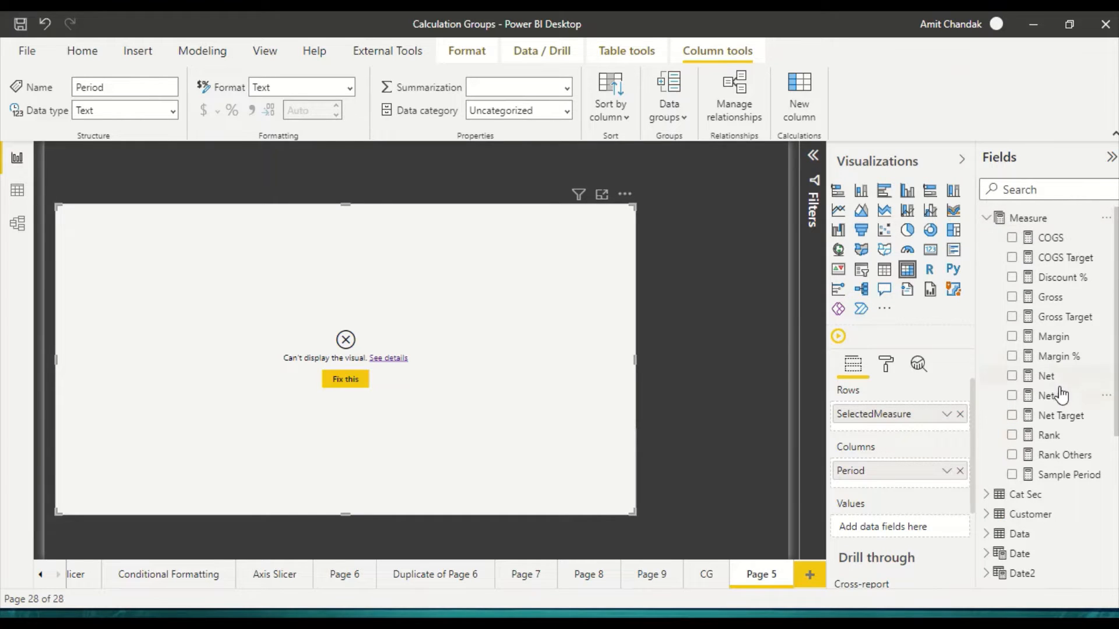
left_click_drag(1048, 397, 906, 534)
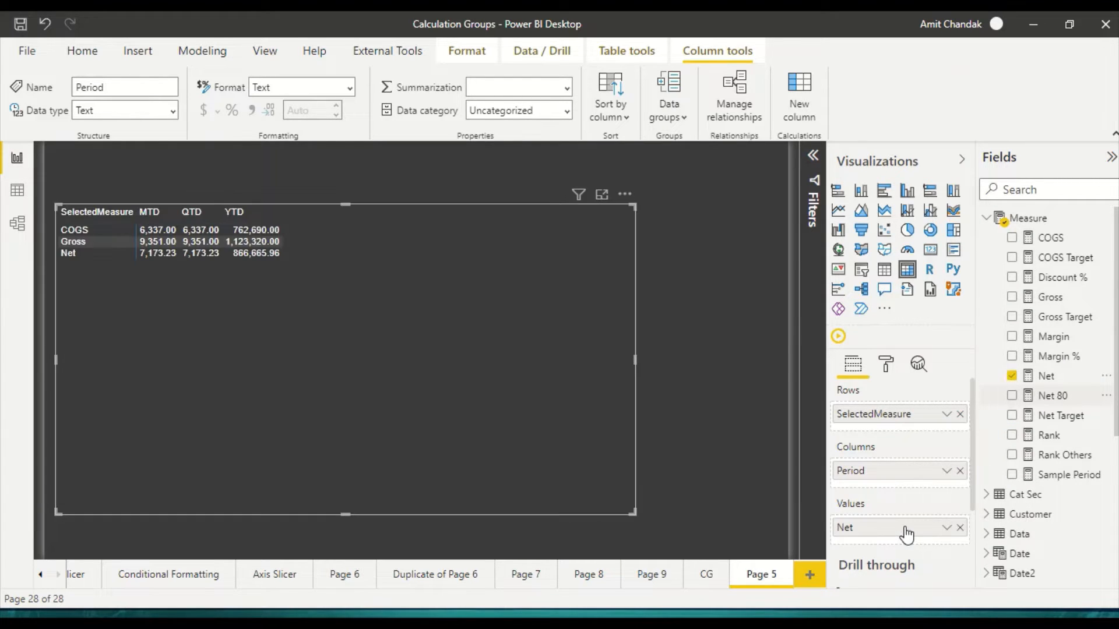
Step: Shrink the Page 5 matrix and place a copy of the CG page's Period matrix beside it for comparison
left_click(708, 576)
left_click(235, 441)
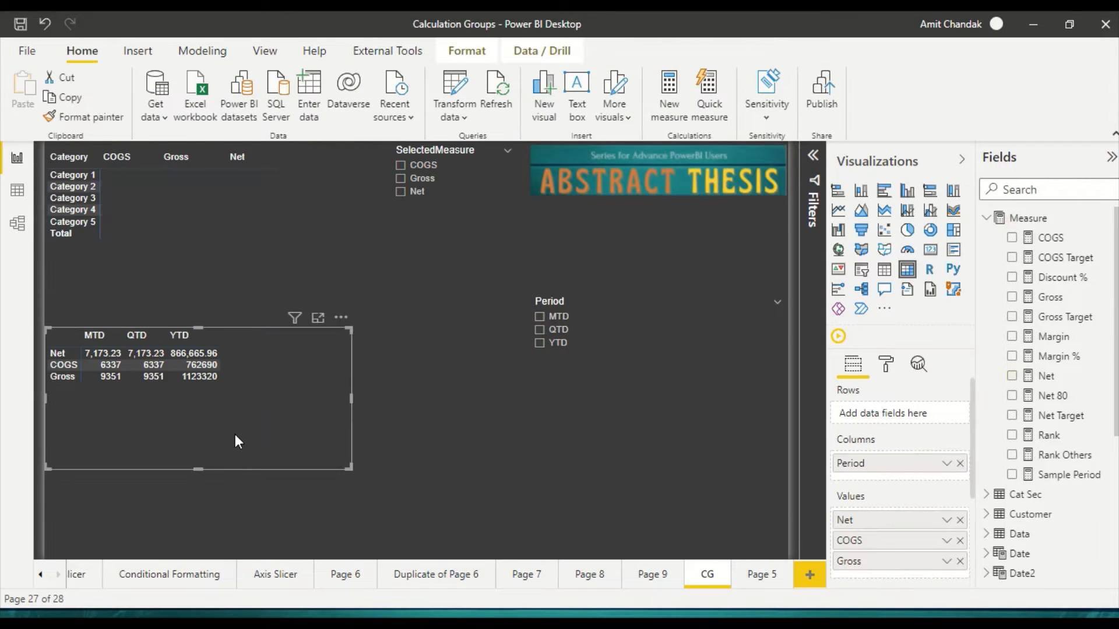
left_click(762, 576)
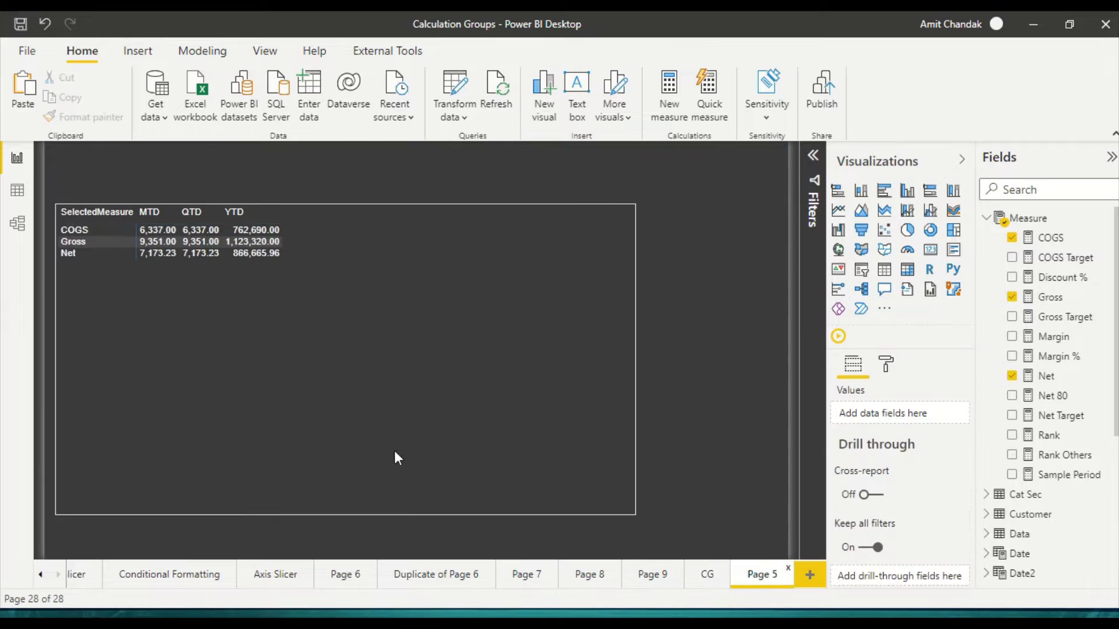
left_click(575, 489)
left_click_drag(633, 512, 338, 488)
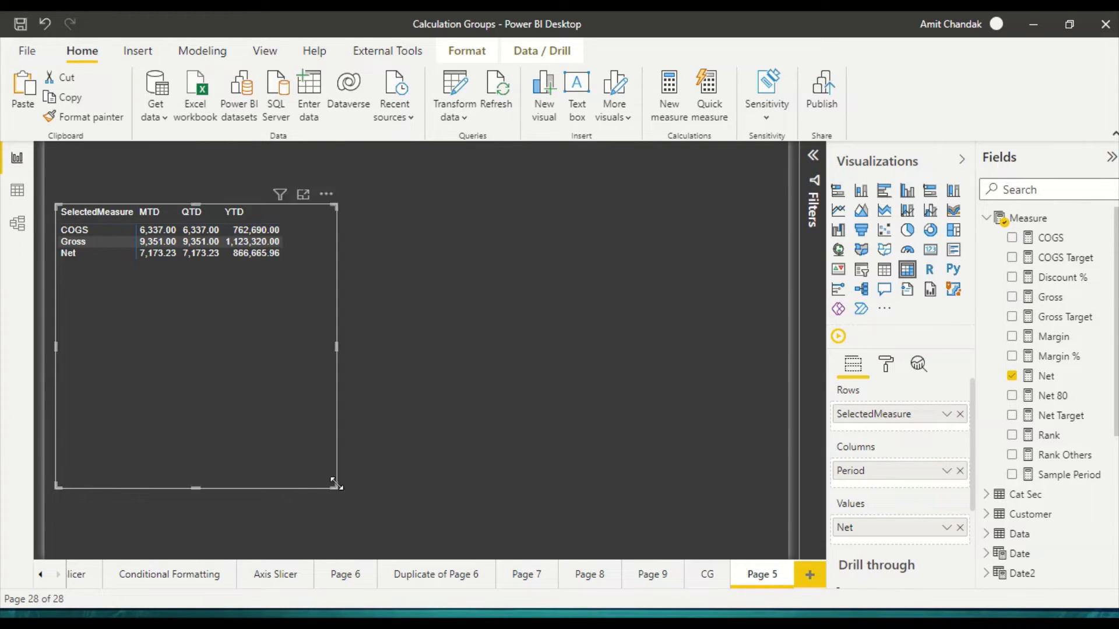
left_click(712, 429)
key("ctrl+v")
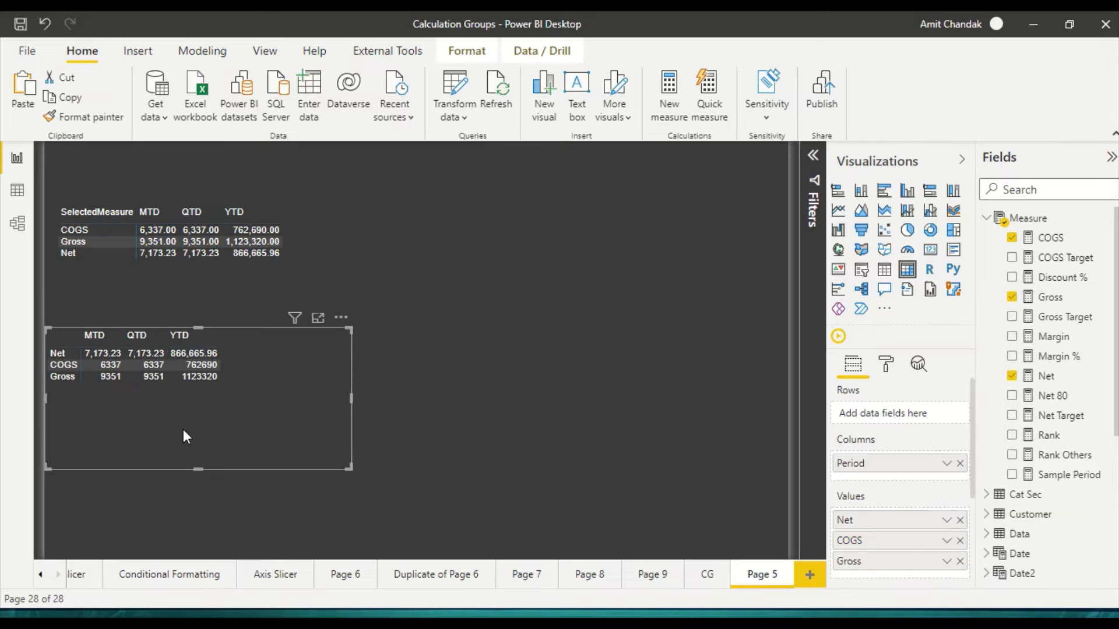
left_click_drag(183, 432, 603, 313)
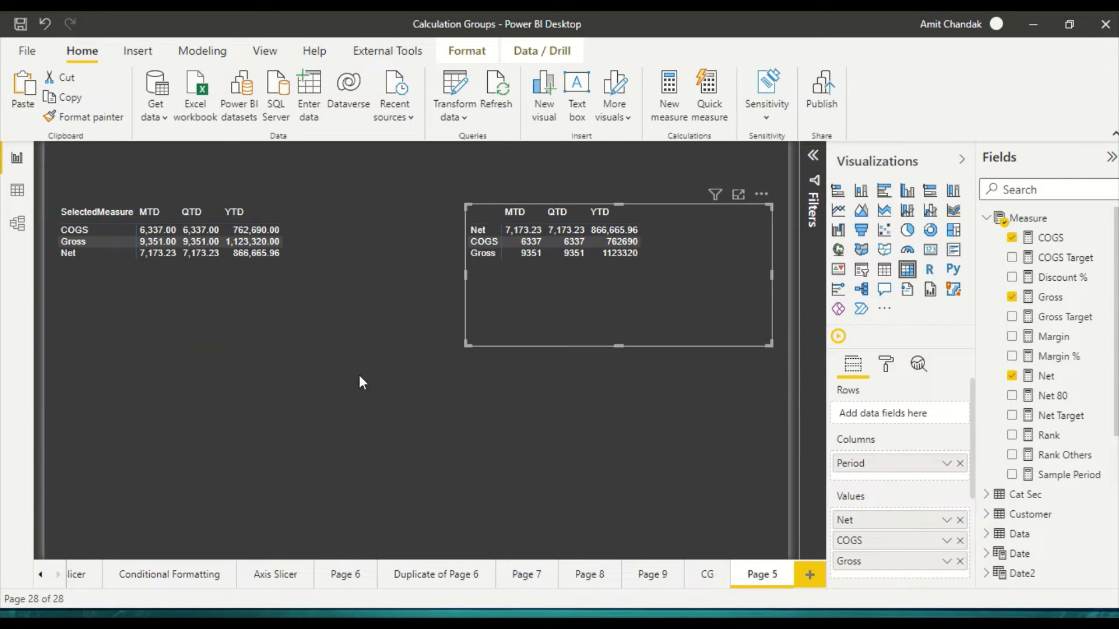
Step: Sort the original matrix by SelectedMeasure in descending order and compare its row order with the copied matrix
left_click(96, 217)
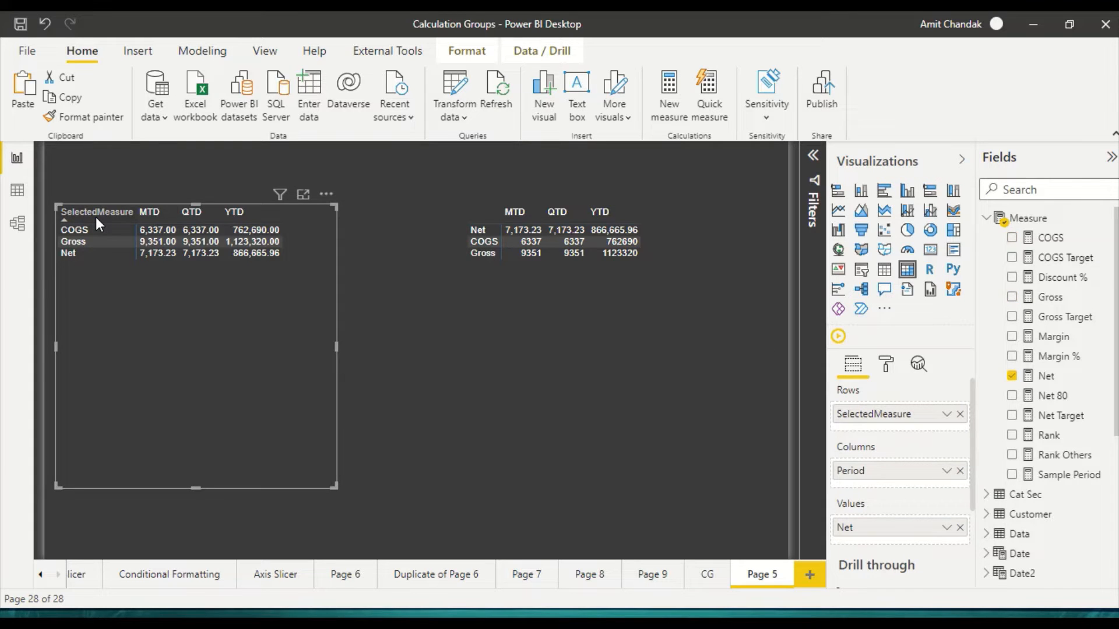
left_click(88, 217)
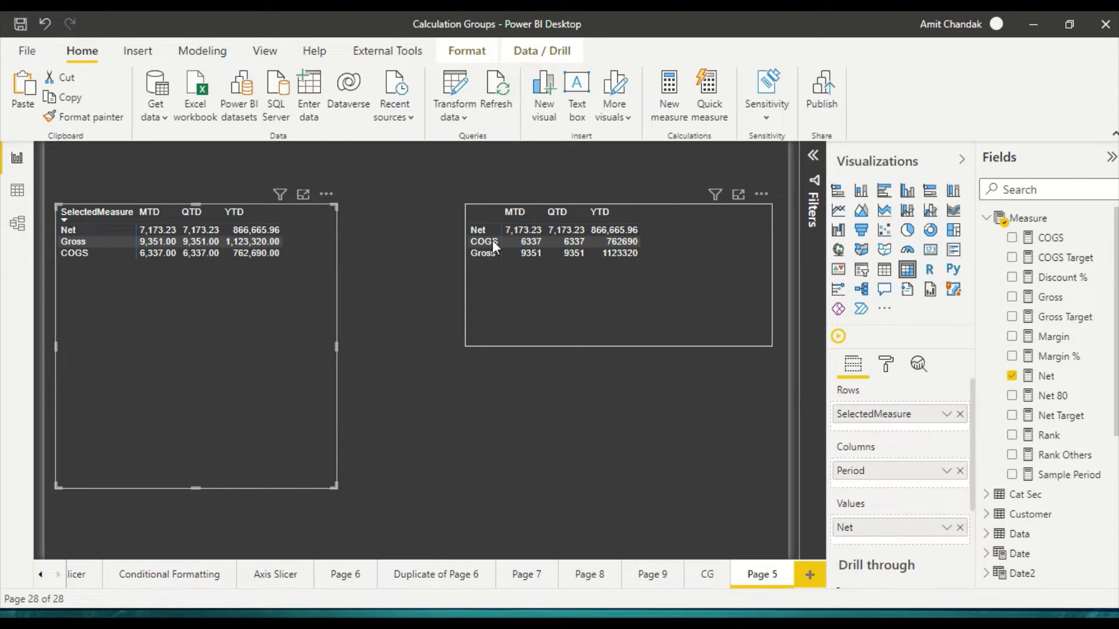
mouse_move(516, 238)
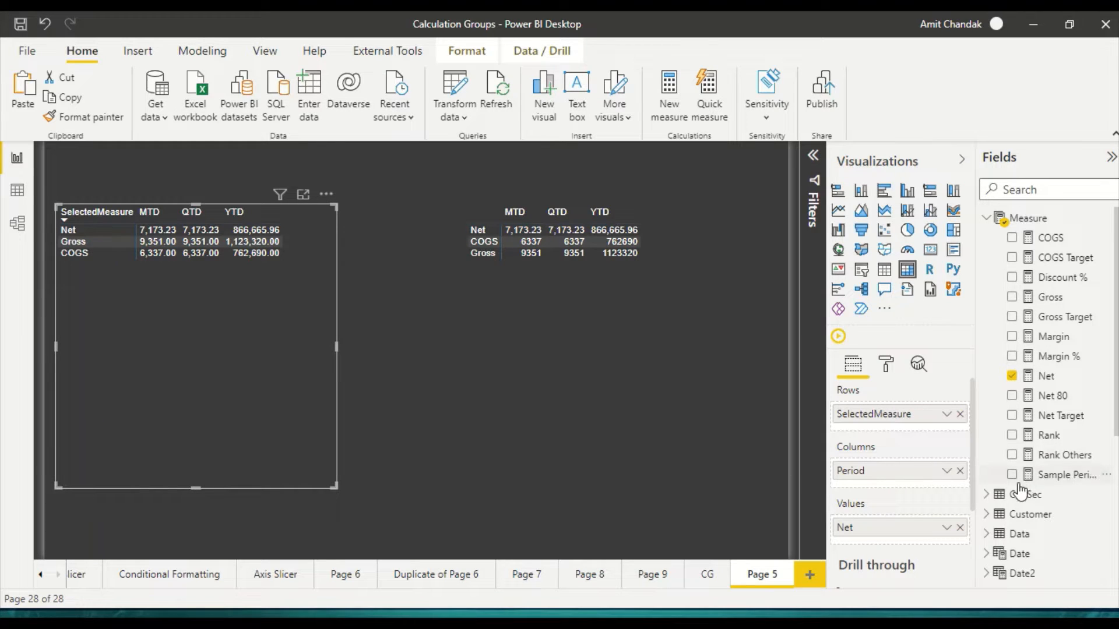
Step: Add Item's Category above SelectedMeasure in the matrix rows, expand all rows one level and widen the matrix
scroll(1016, 495, "down", 3)
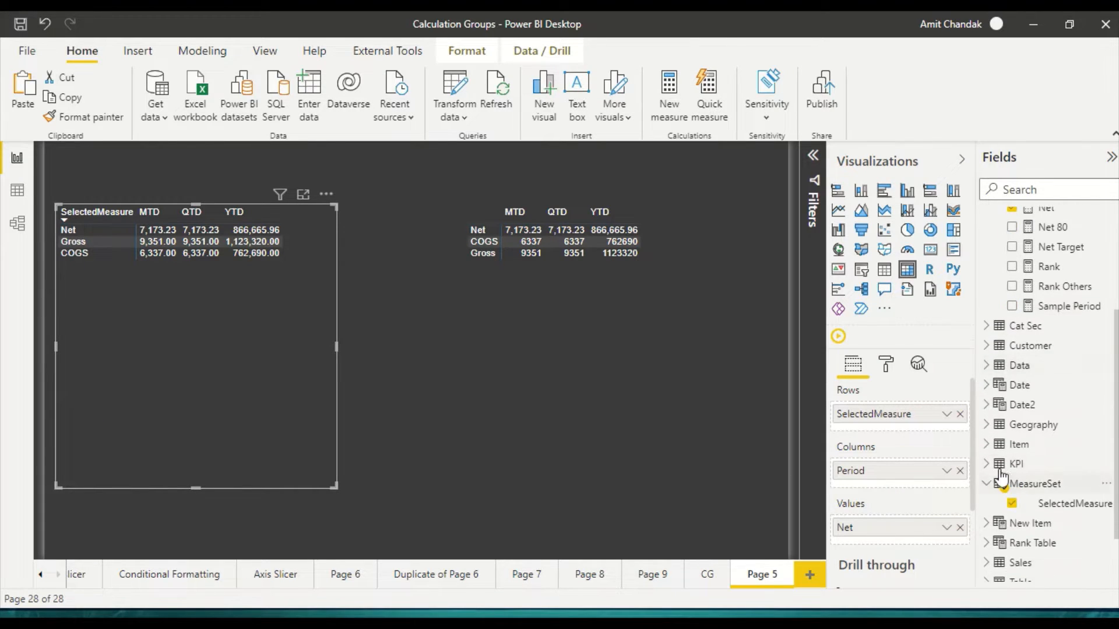
left_click(986, 445)
scroll(1052, 488, "down", 3)
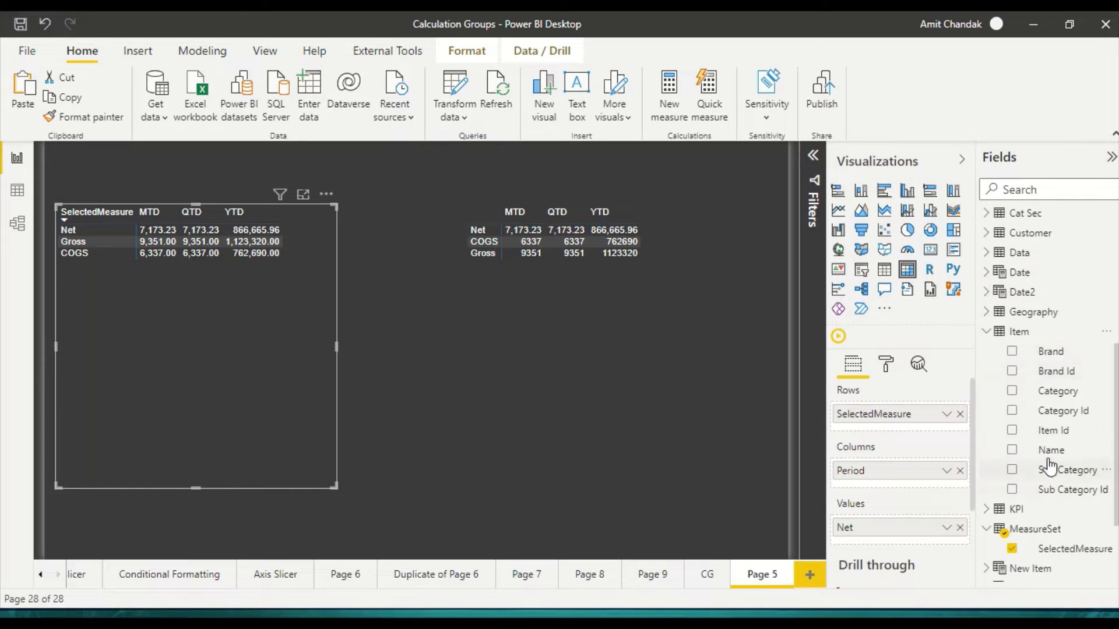
left_click_drag(1049, 401, 910, 413)
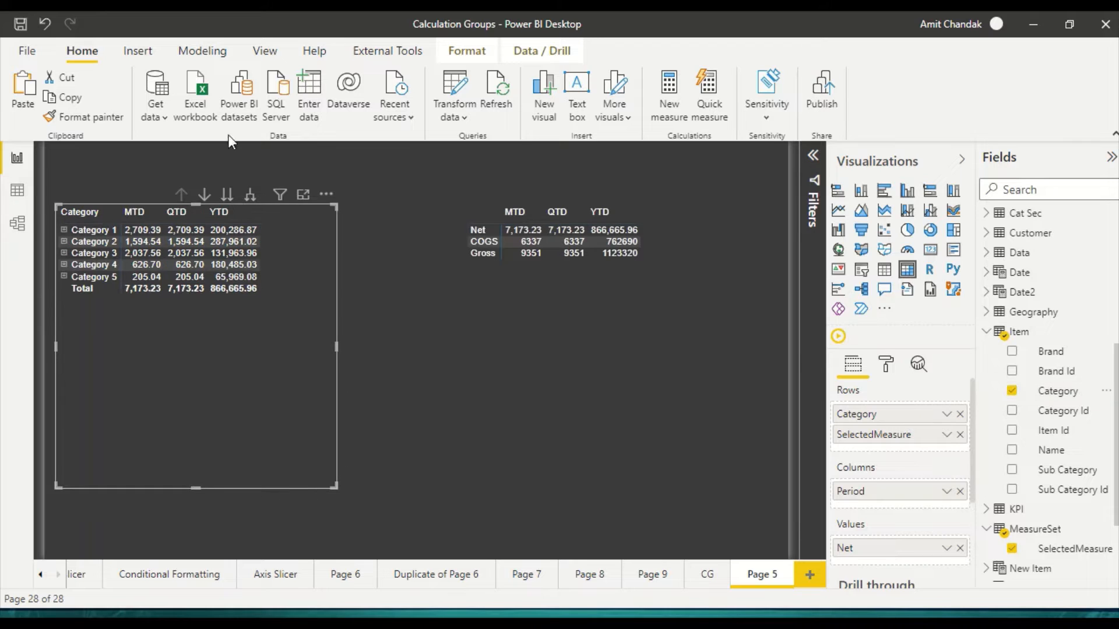
left_click(250, 193)
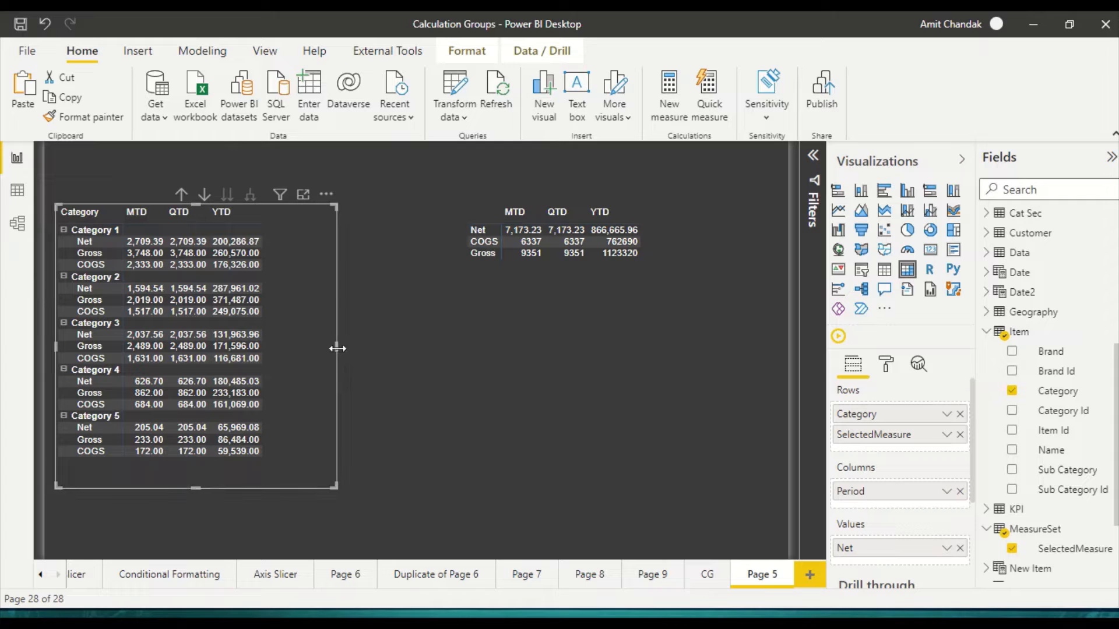
left_click_drag(341, 349, 389, 348)
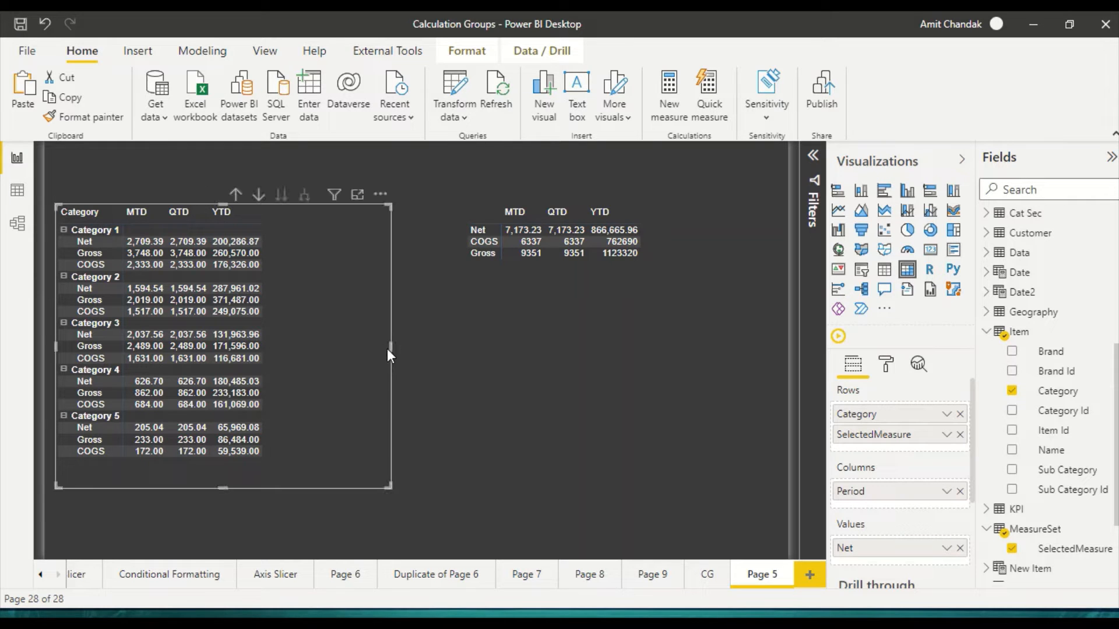
Step: Delete the copied Period matrix and enlarge the Category matrix into the freed space
left_click(550, 351)
left_click(500, 343)
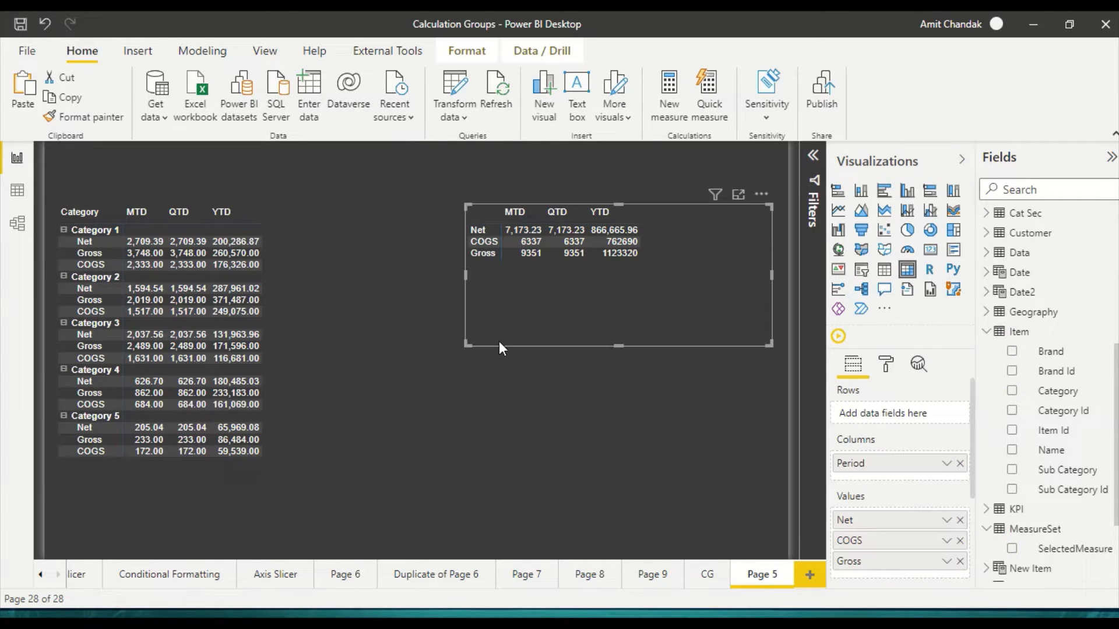
left_click_drag(467, 345, 590, 400)
key("Delete")
left_click(337, 425)
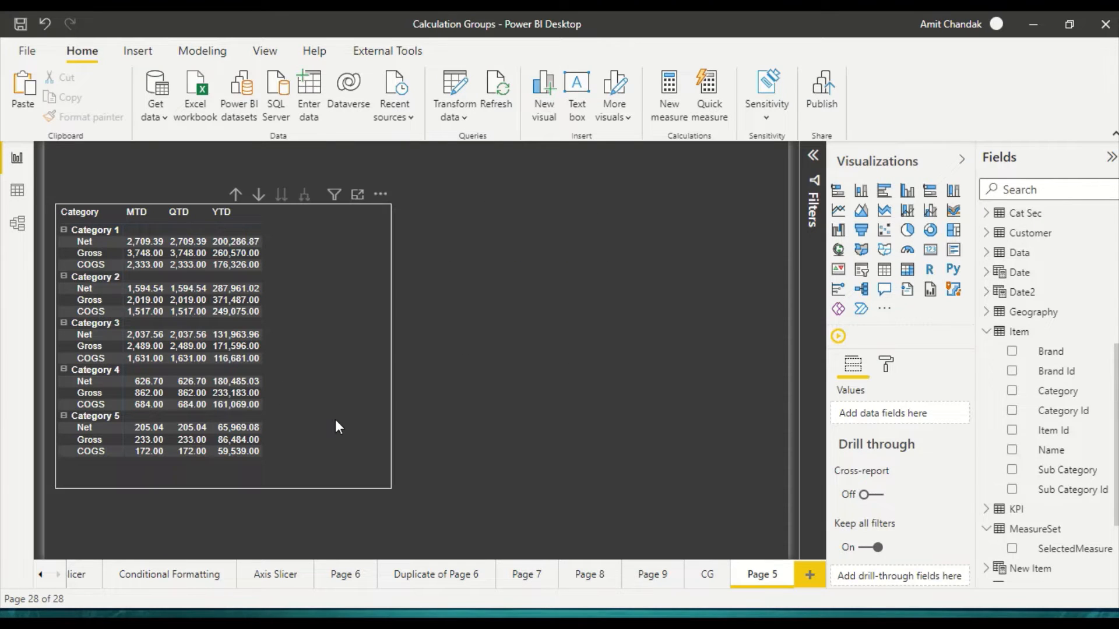
left_click_drag(389, 486, 608, 522)
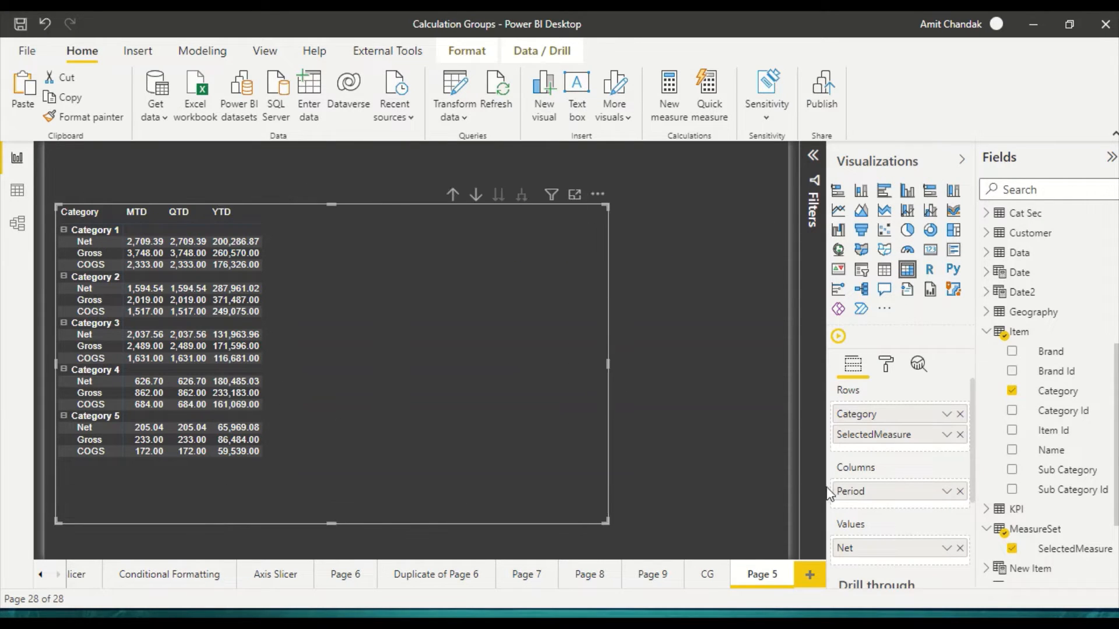
Step: Move SelectedMeasure from the matrix rows to its columns, order it above Period, and expand the columns to show both levels
left_click_drag(863, 442, 868, 509)
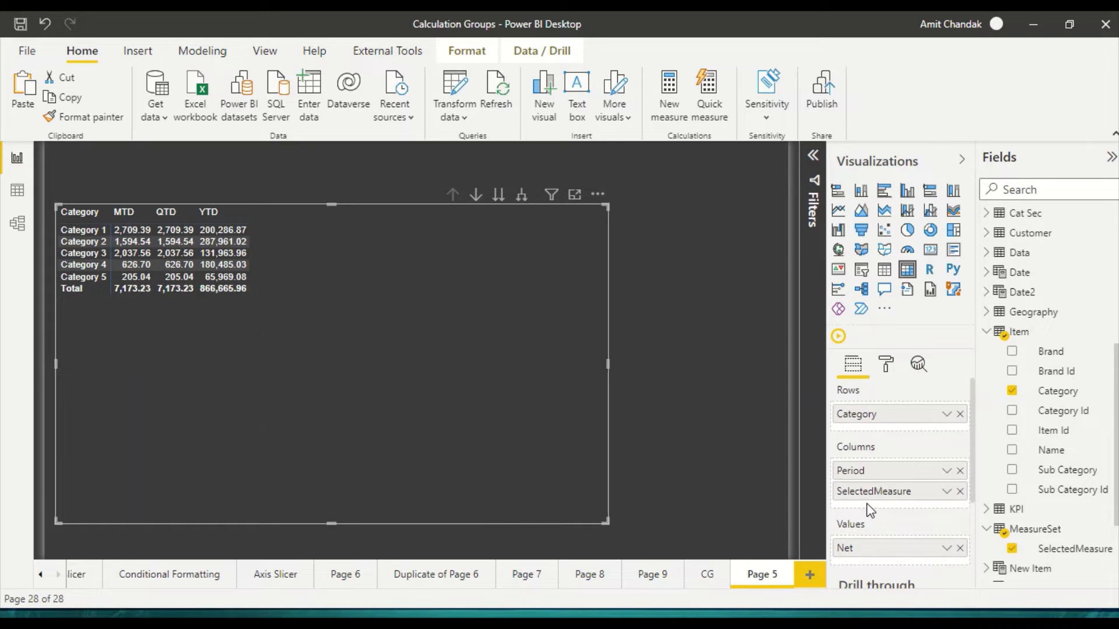
left_click(520, 195)
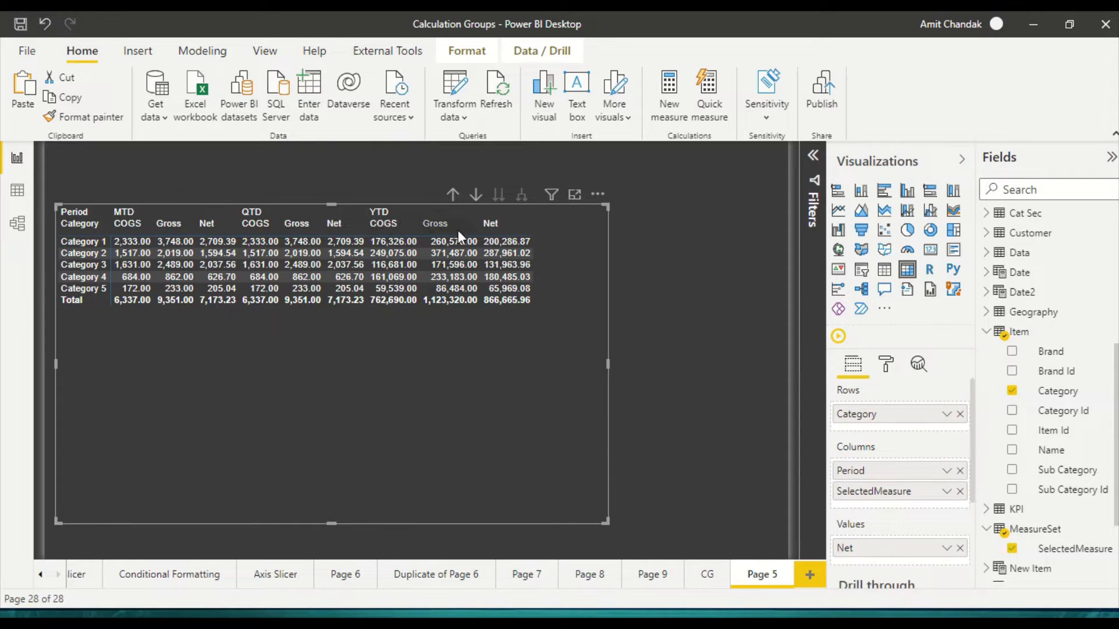
left_click_drag(846, 493, 855, 464)
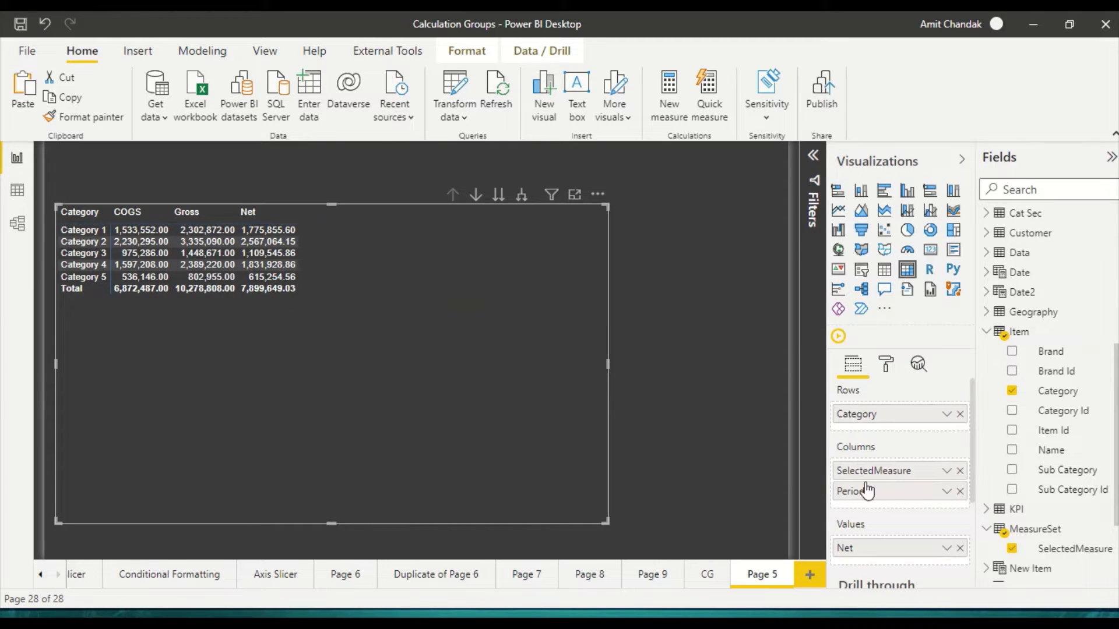
left_click(522, 197)
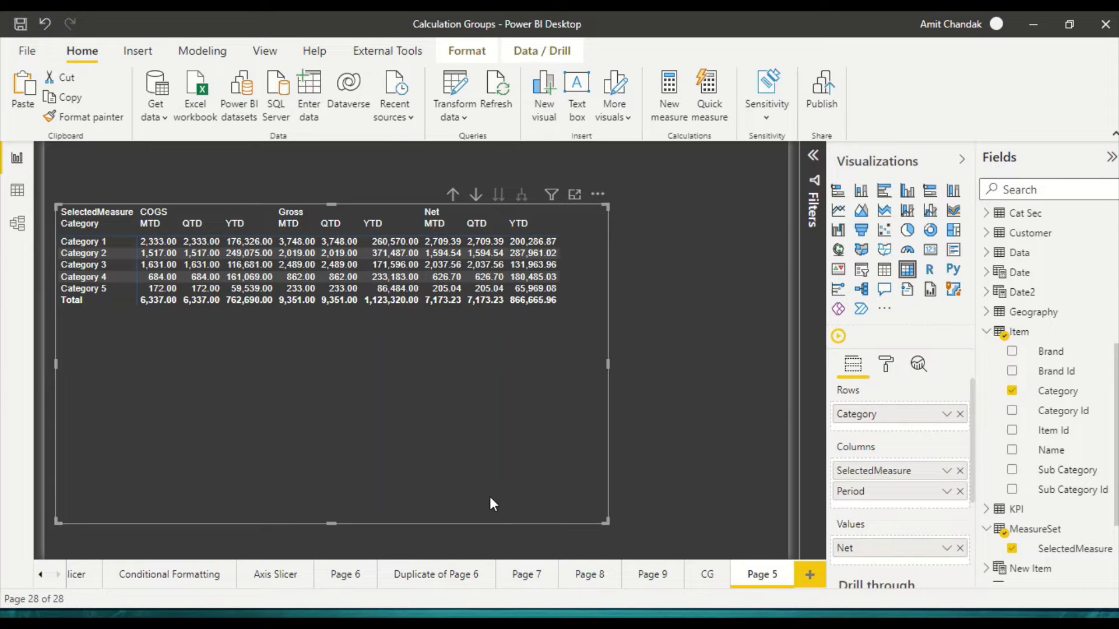
Step: Switch to the Book2 workbook in Excel, review the sample report layouts on Sheet2, and return to Power BI Desktop
key("alt+Tab")
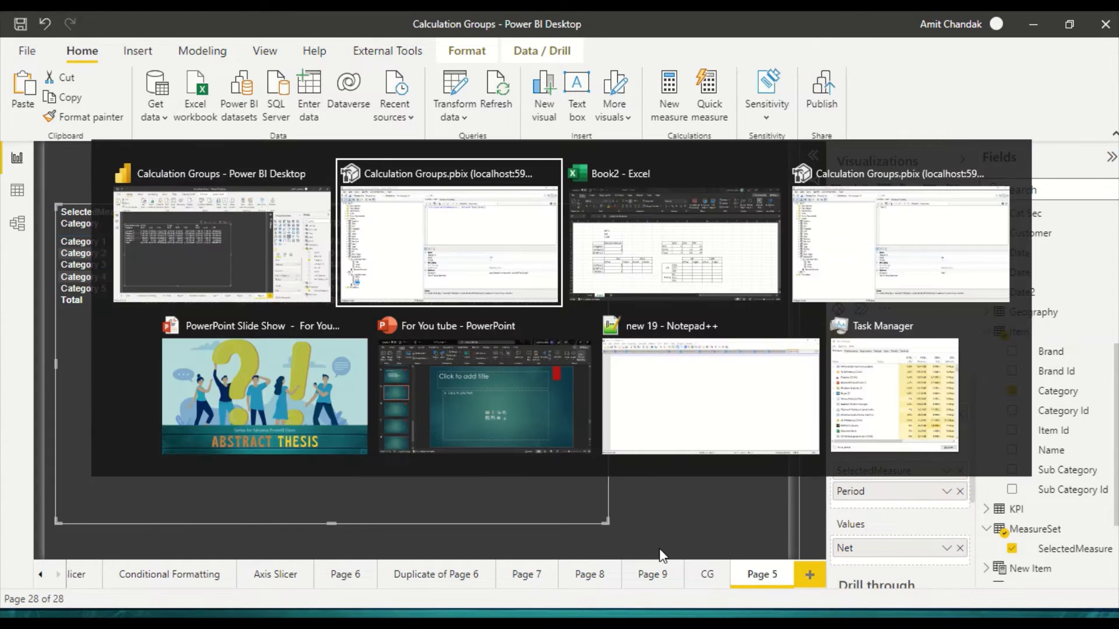
key("alt+Tab")
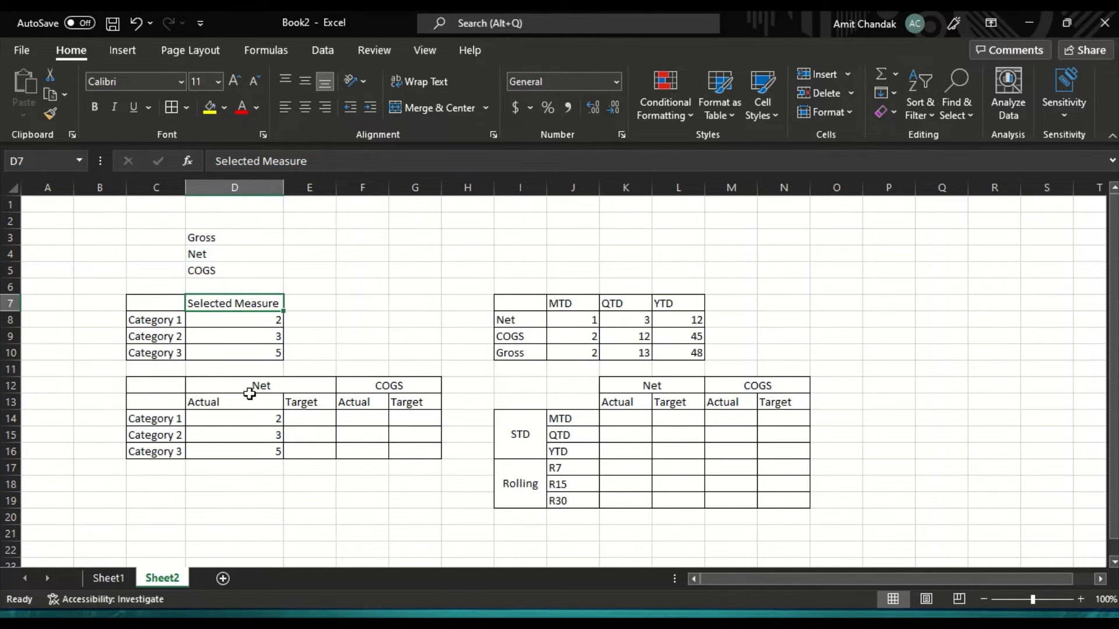
key("alt+Tab")
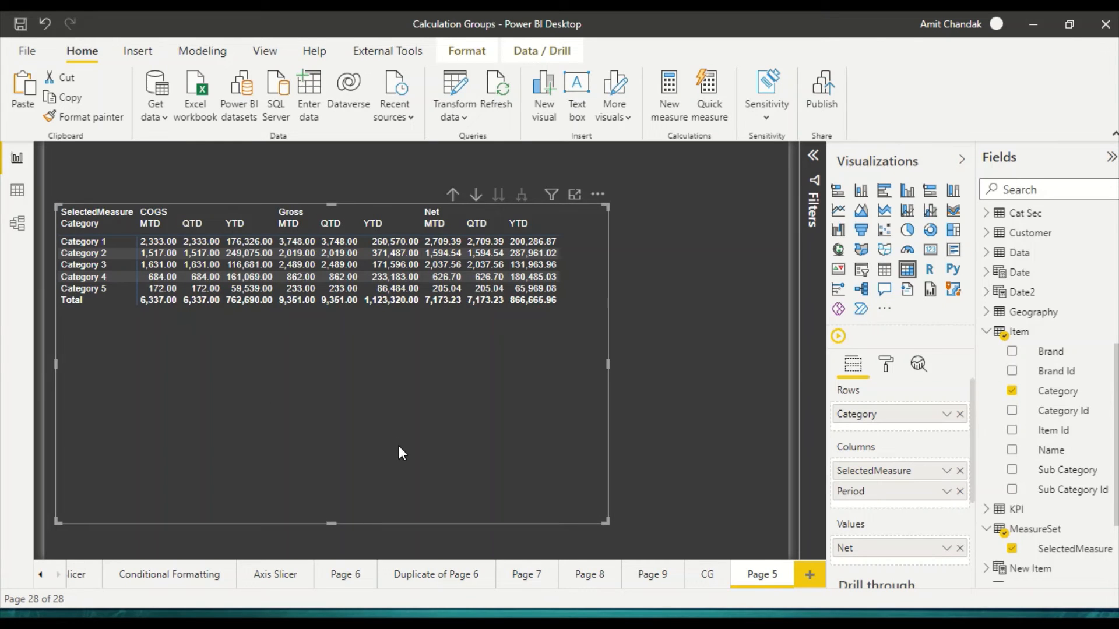
Step: Move the matrix slightly down and to the left on the page, and collapse the Item table
left_click_drag(398, 446, 389, 464)
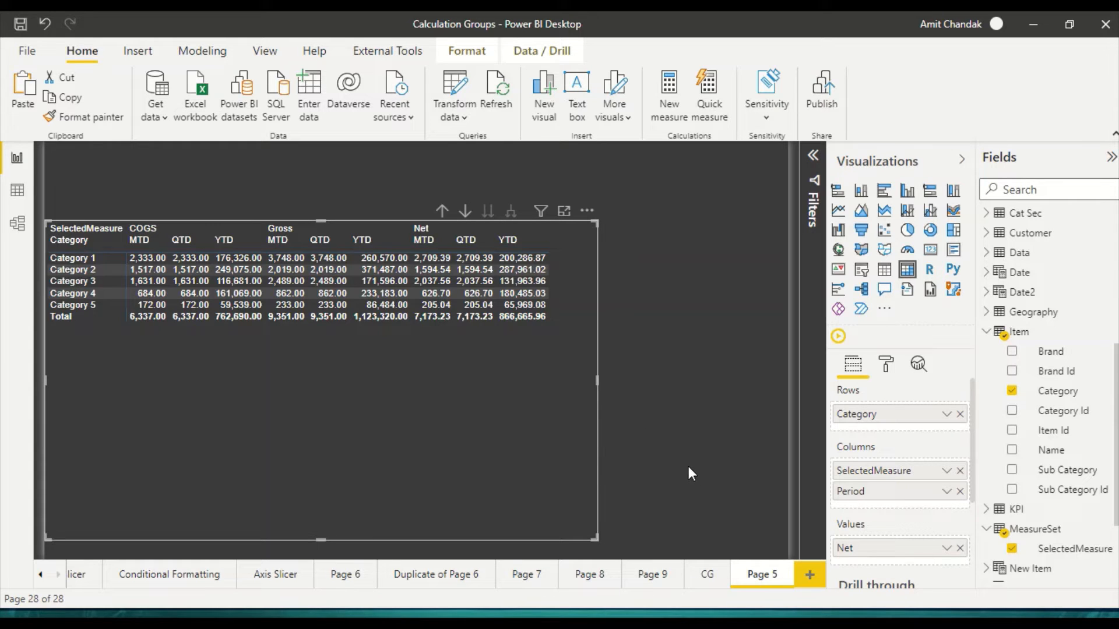
left_click(991, 333)
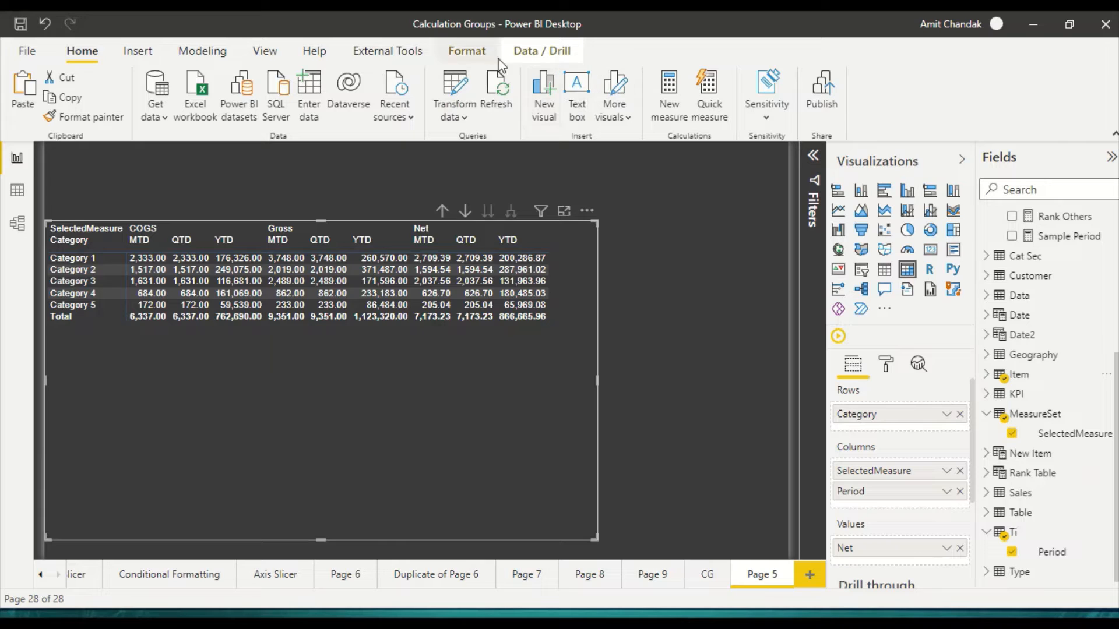
Step: Switch to Tabular Editor, check the calculation items of Ti and MeasureSet, and return to Power BI Desktop
key("alt+Tab")
key("alt+Tab")
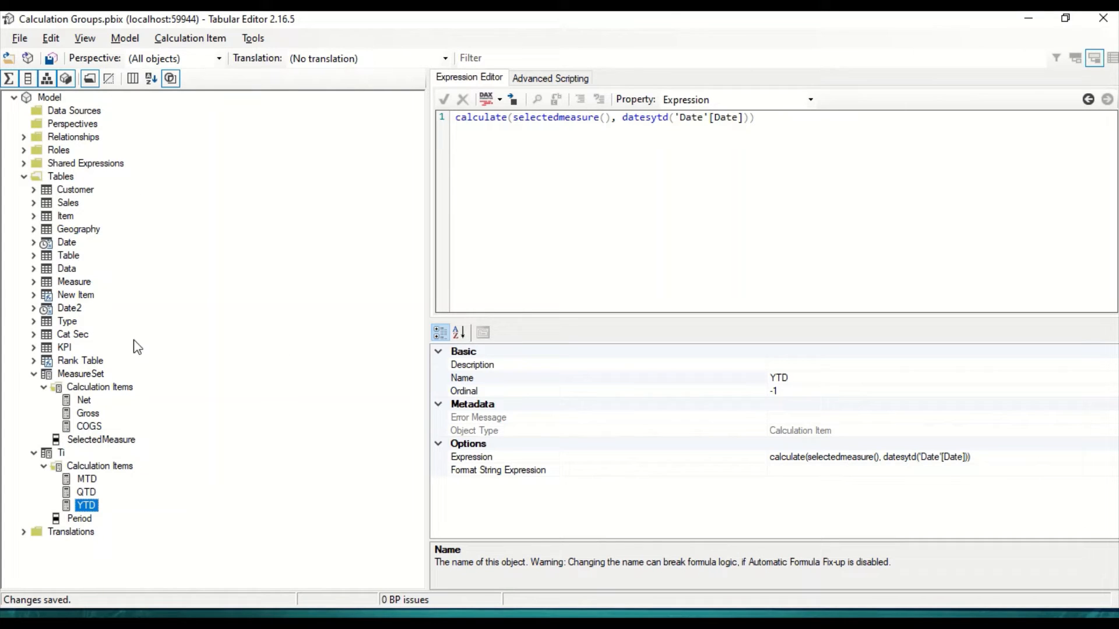
left_click(93, 470)
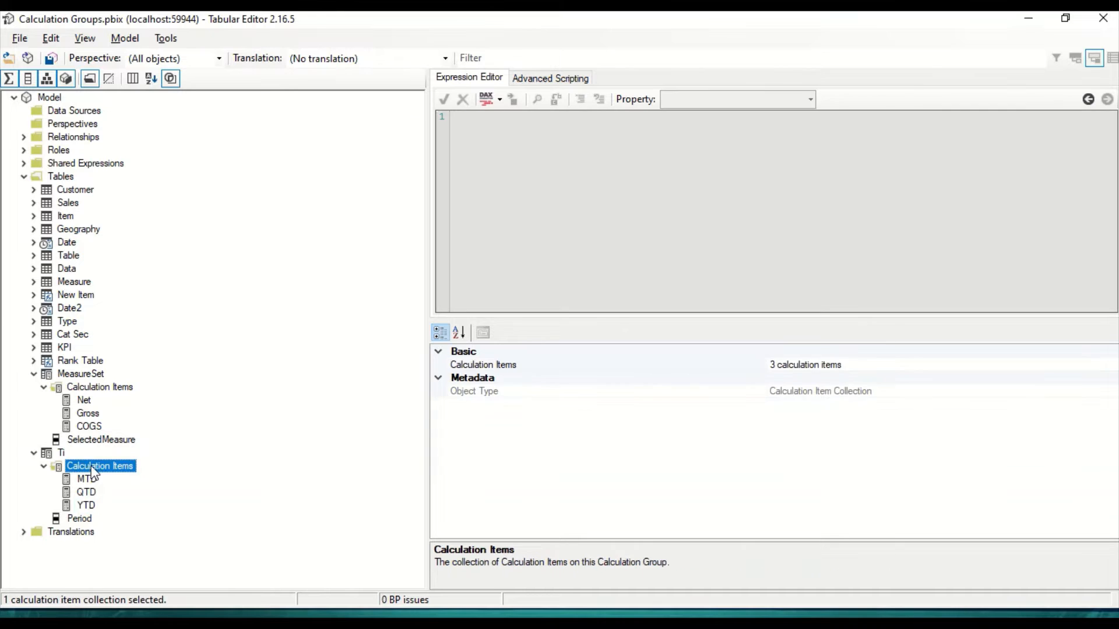
left_click(96, 390)
key("alt+Tab")
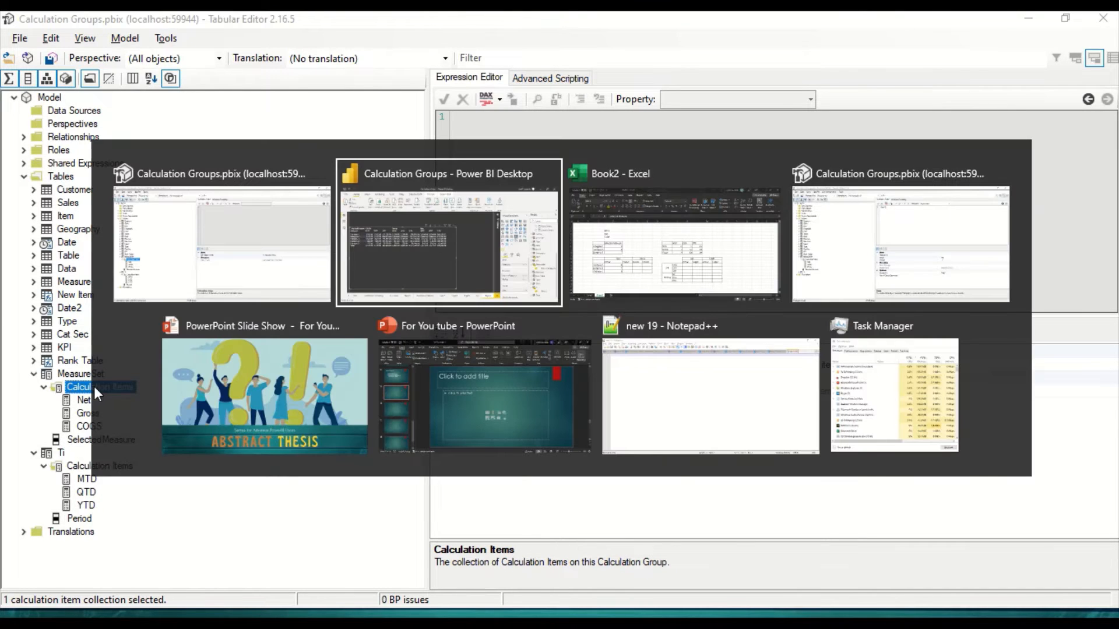
Step: Examine the formulas of the COGS Target and Net Target measures in the Measure table
scroll(1051, 280, "up", 5)
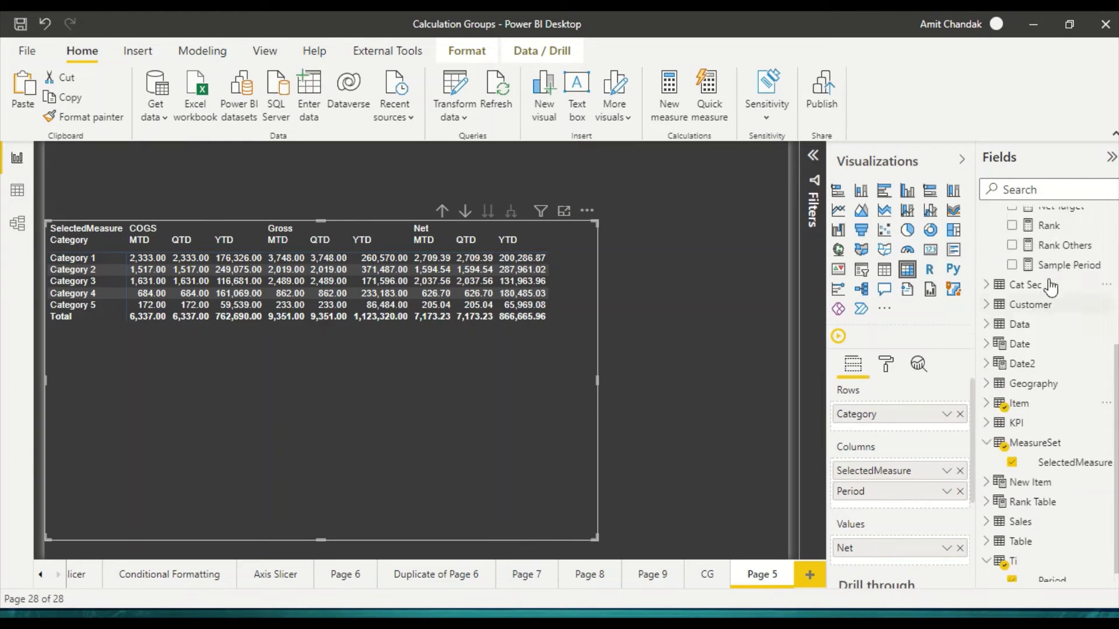
left_click(1047, 265)
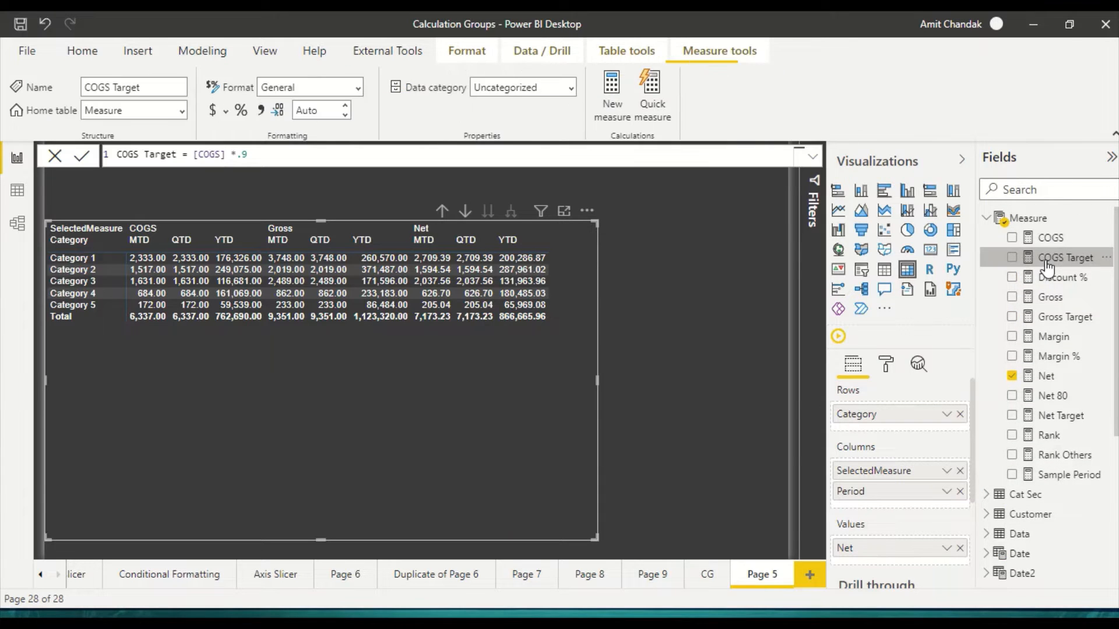
left_click(1056, 418)
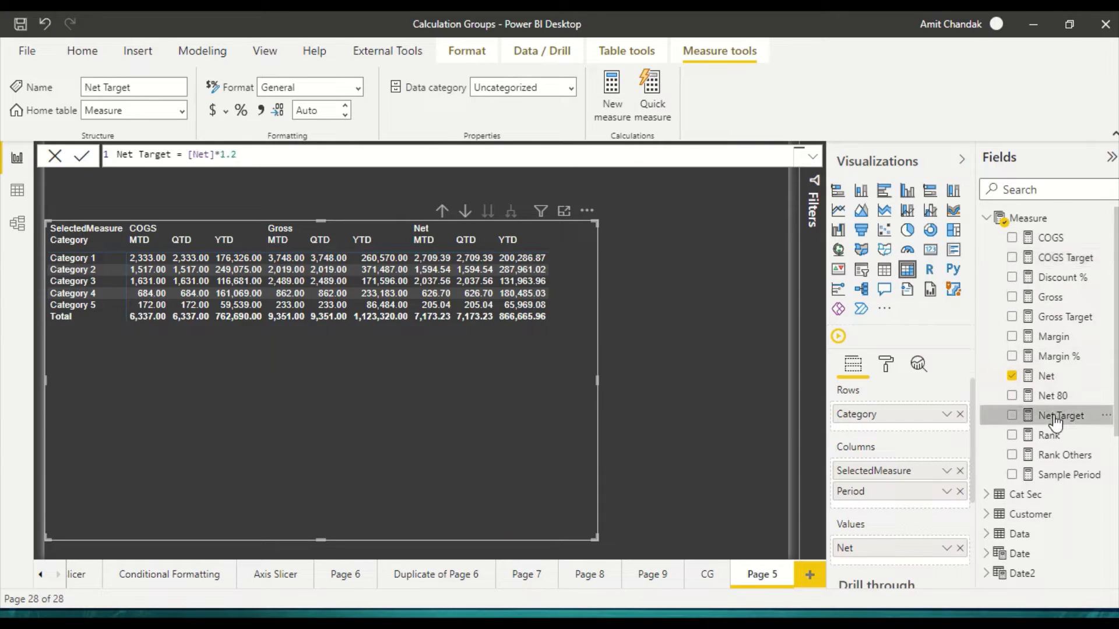
Step: Check the Gross Target measure's formula and copy the measure name COGS Target from the COGS Target formula
left_click(1060, 320)
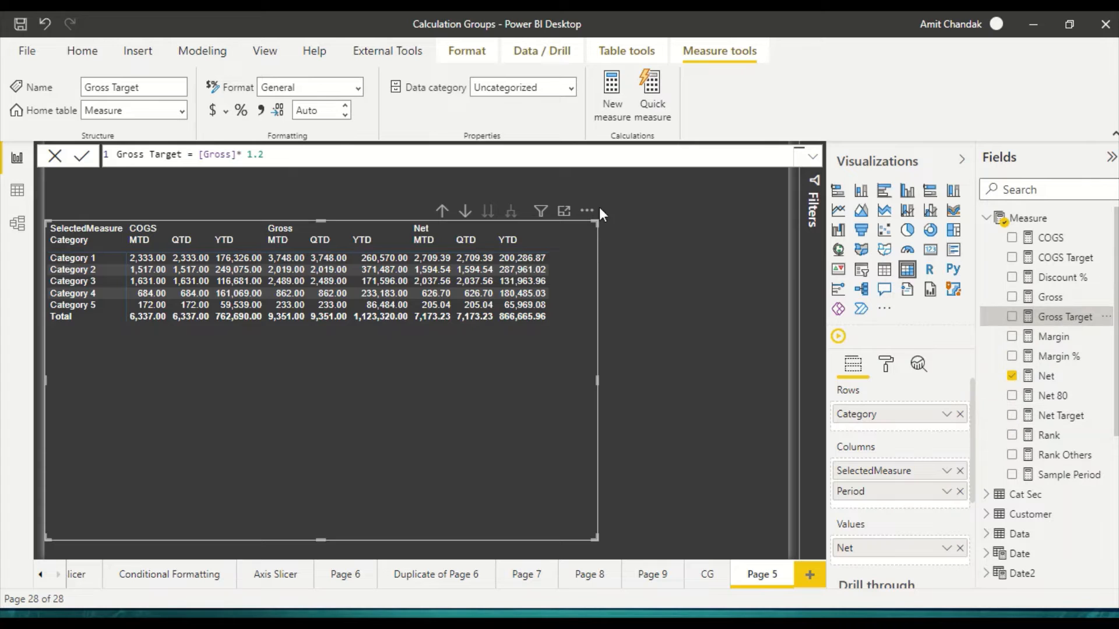
left_click(1076, 267)
left_click_drag(178, 155, 99, 159)
key("ctrl+c")
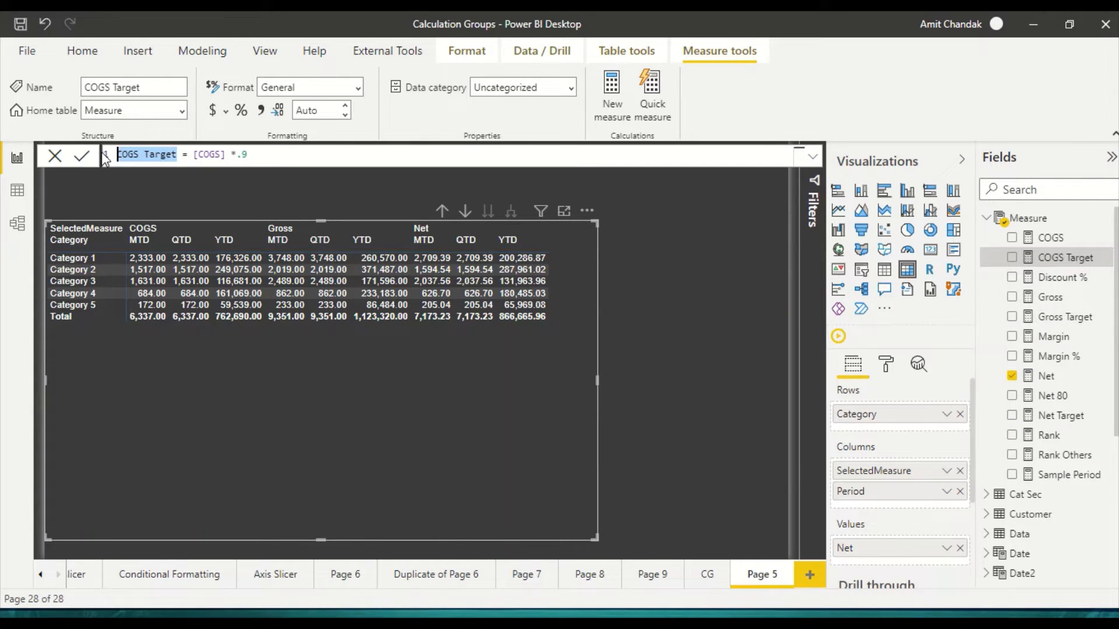
Step: Switch to Tabular Editor and try to add a COGS Target calculation item to MeasureSet with the expression [COGS Target]
key("alt+Tab")
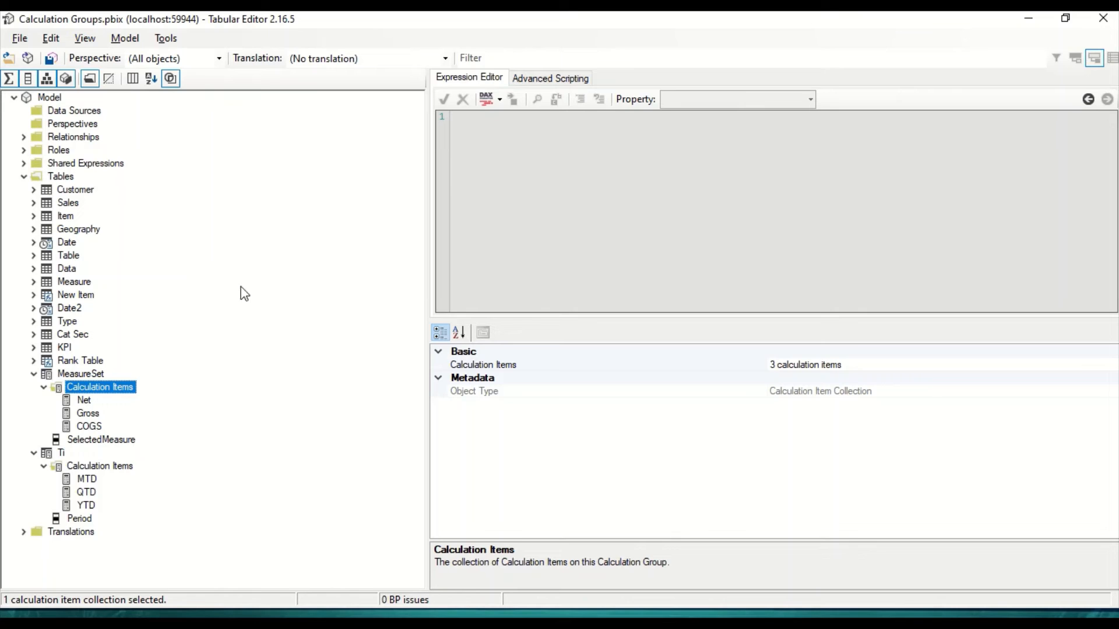
right_click(116, 387)
left_click(160, 398)
key("ctrl+v")
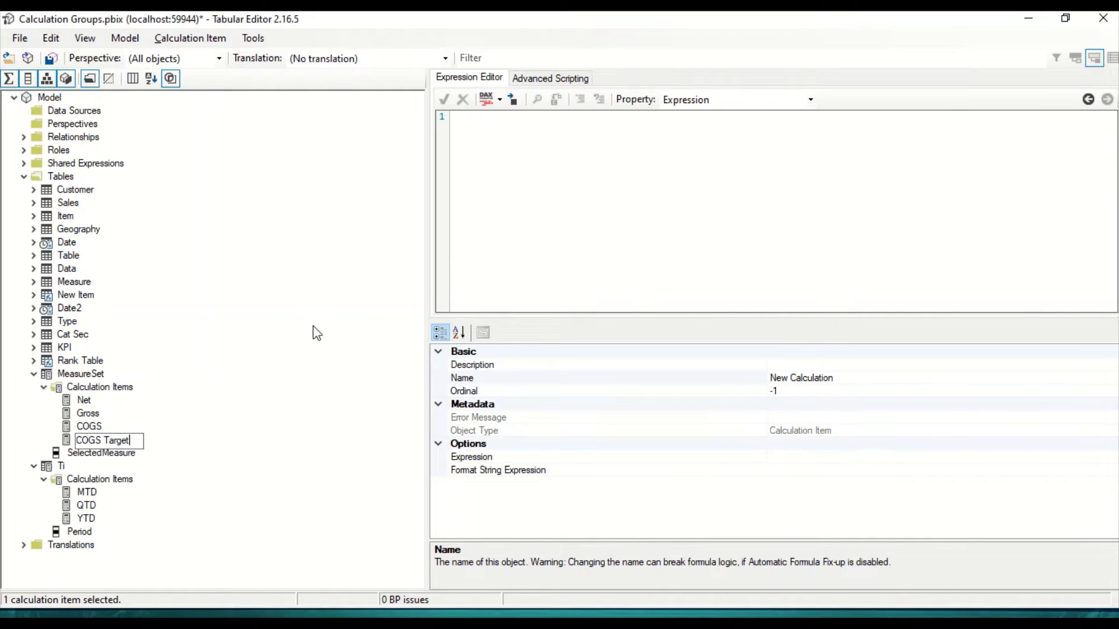
left_click(485, 144)
type("[v")
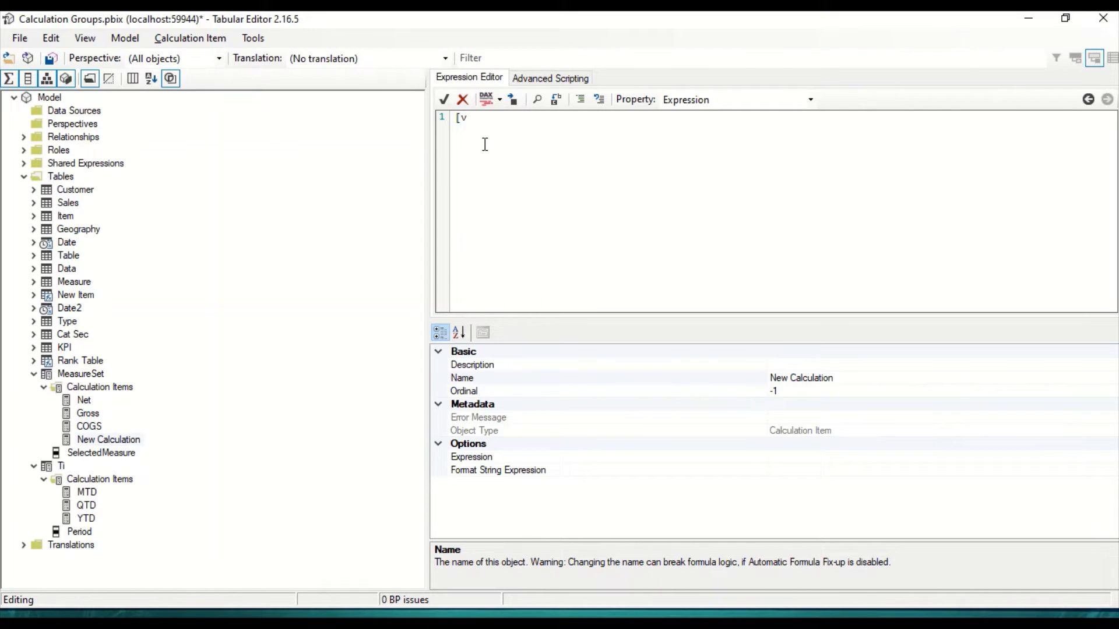
key("BackSpace")
key("ctrl+v")
left_click(254, 392)
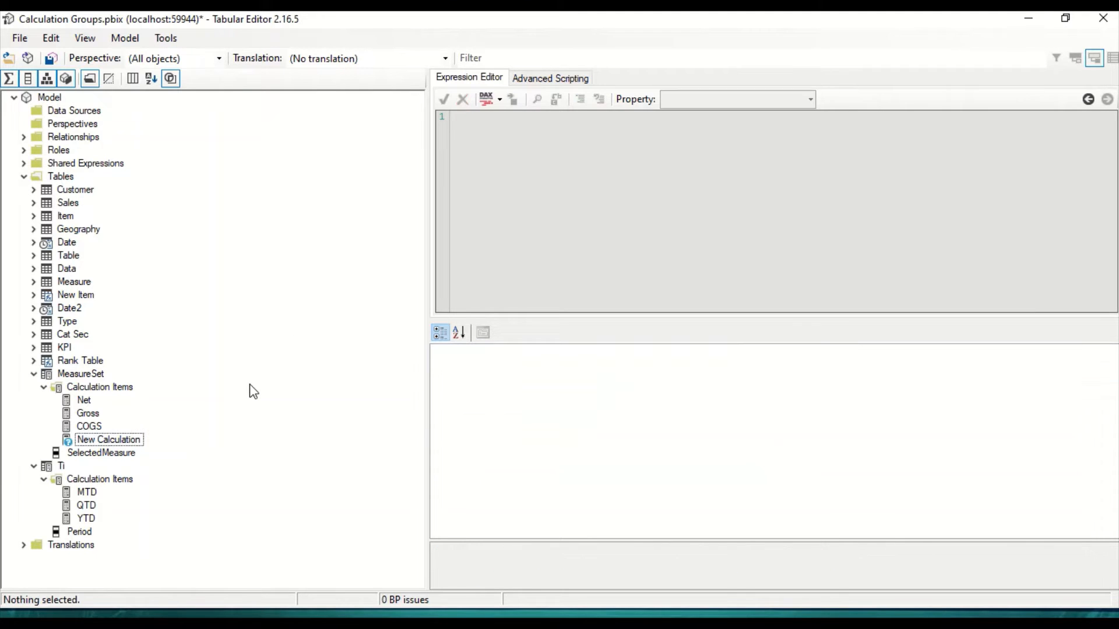
Step: Delete the unnamed new calculation item from MeasureSet and quit Tabular Editor without saving the model changes
left_click(125, 441)
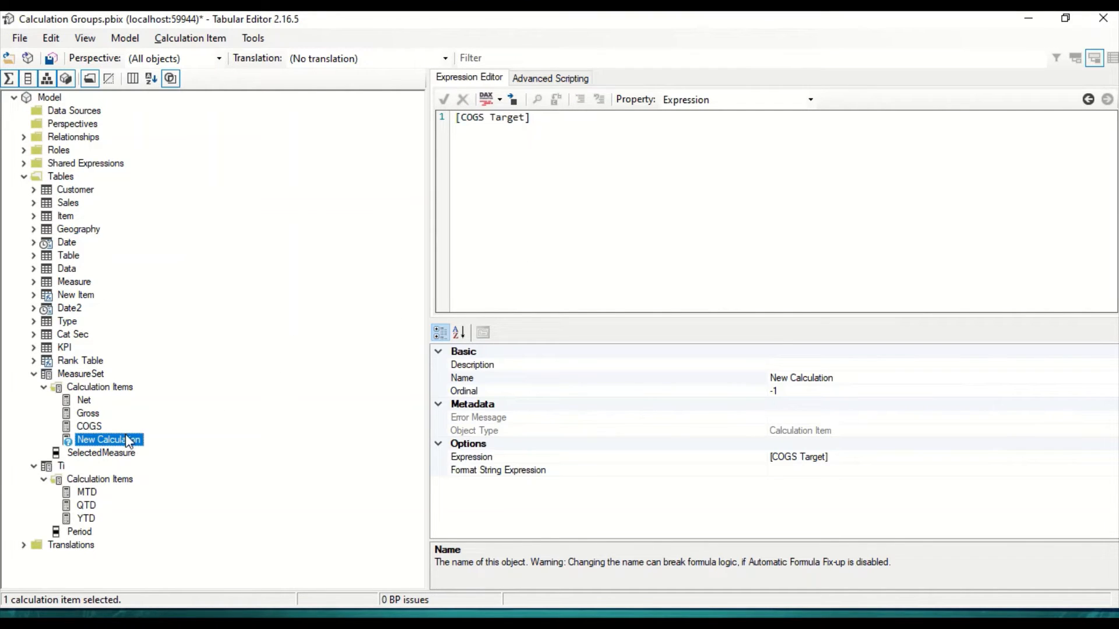
left_click(125, 442)
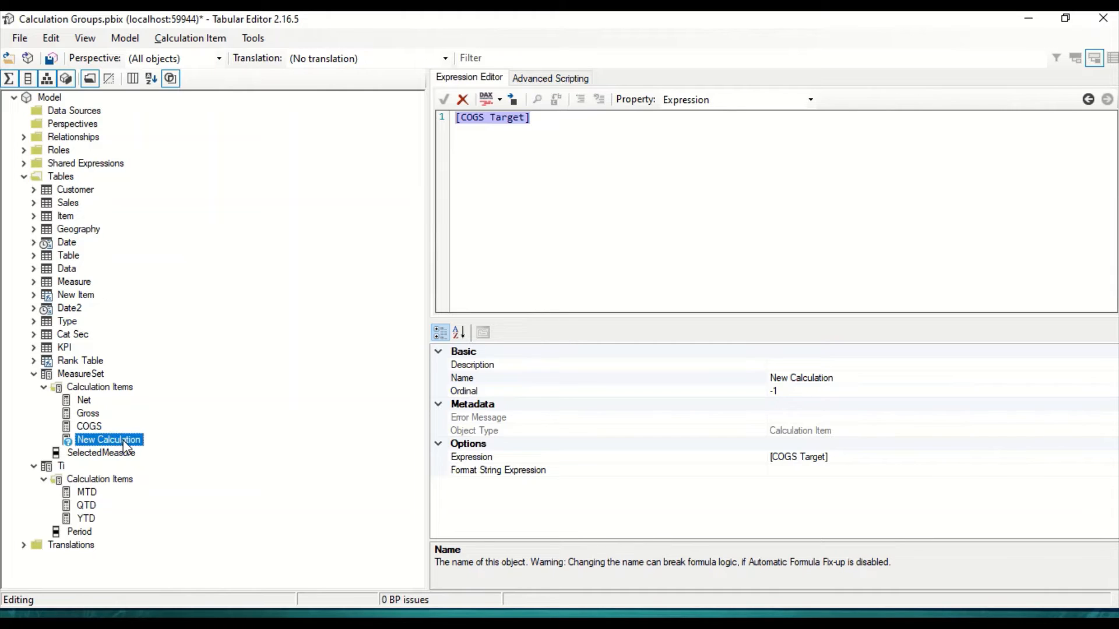
right_click(126, 443)
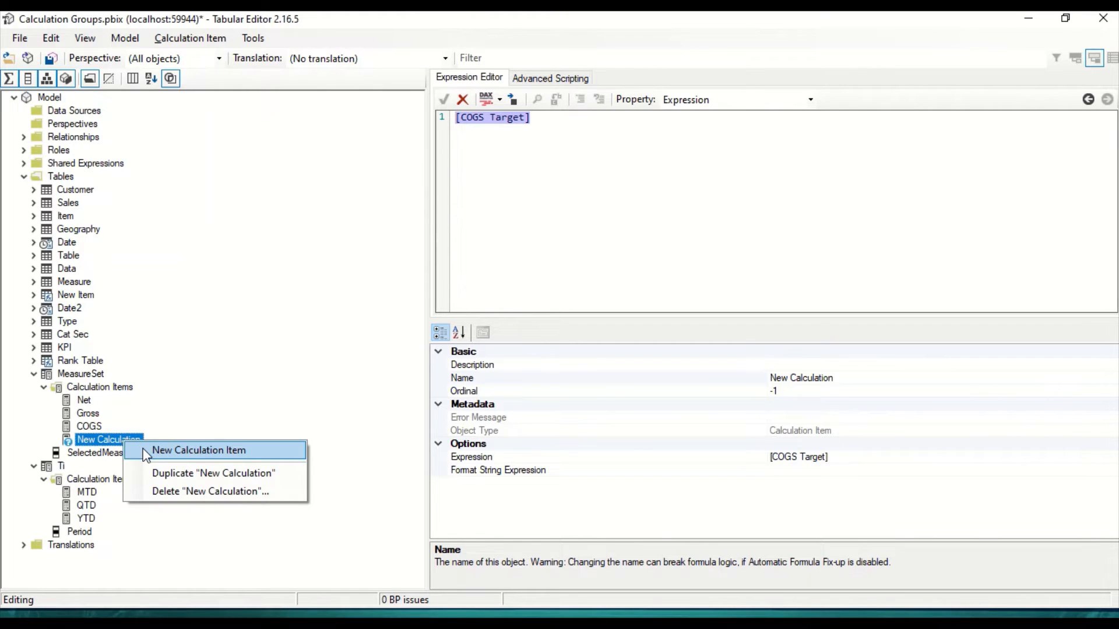
left_click(159, 492)
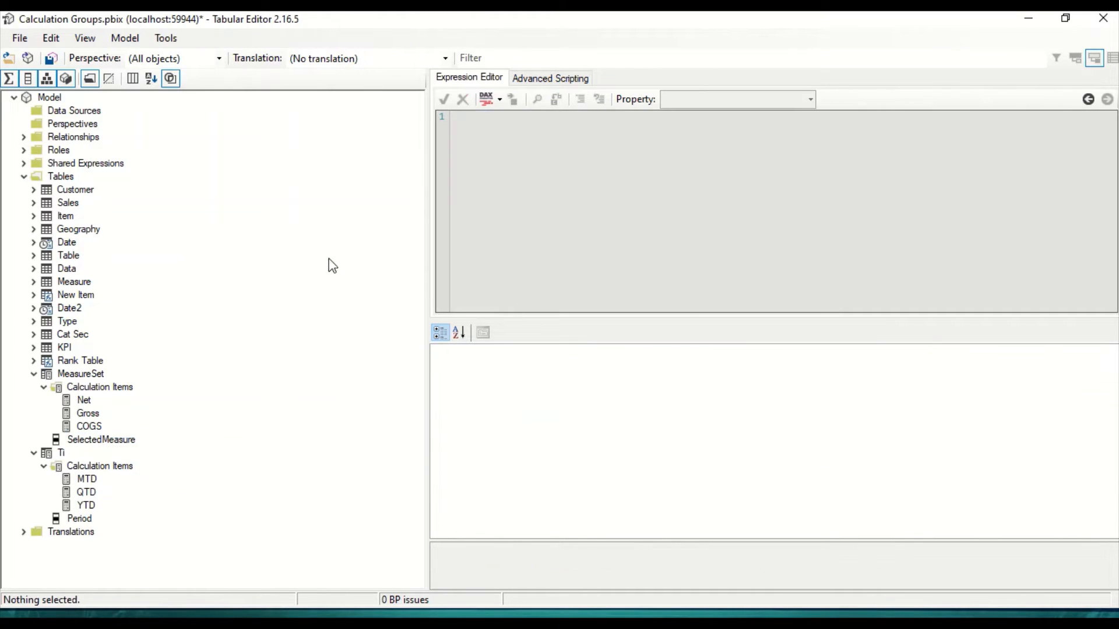
left_click(1103, 18)
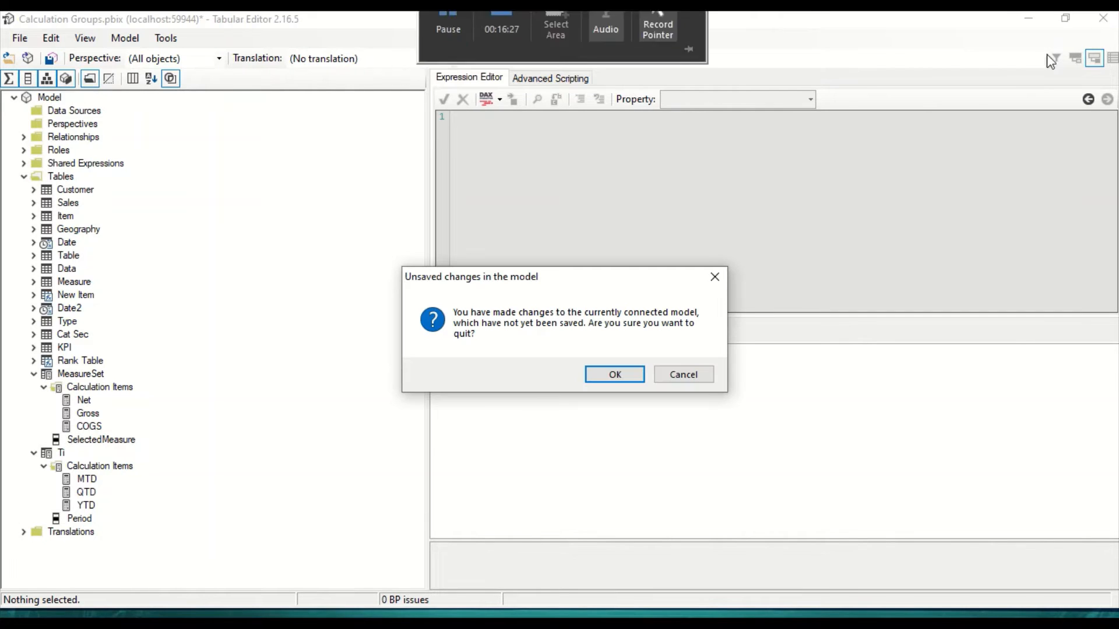
left_click(609, 373)
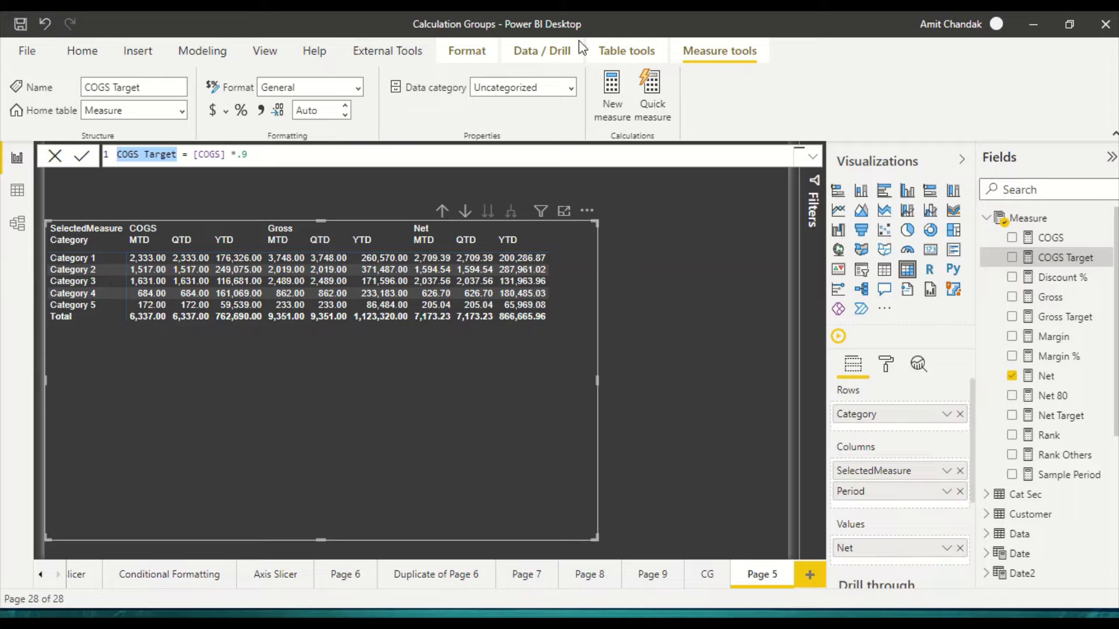
Step: Switch to the remaining Tabular Editor window for Calculation Groups.pbix and close it, returning to Power BI Desktop
left_click(624, 53)
key("alt+Tab")
key("alt+Tab")
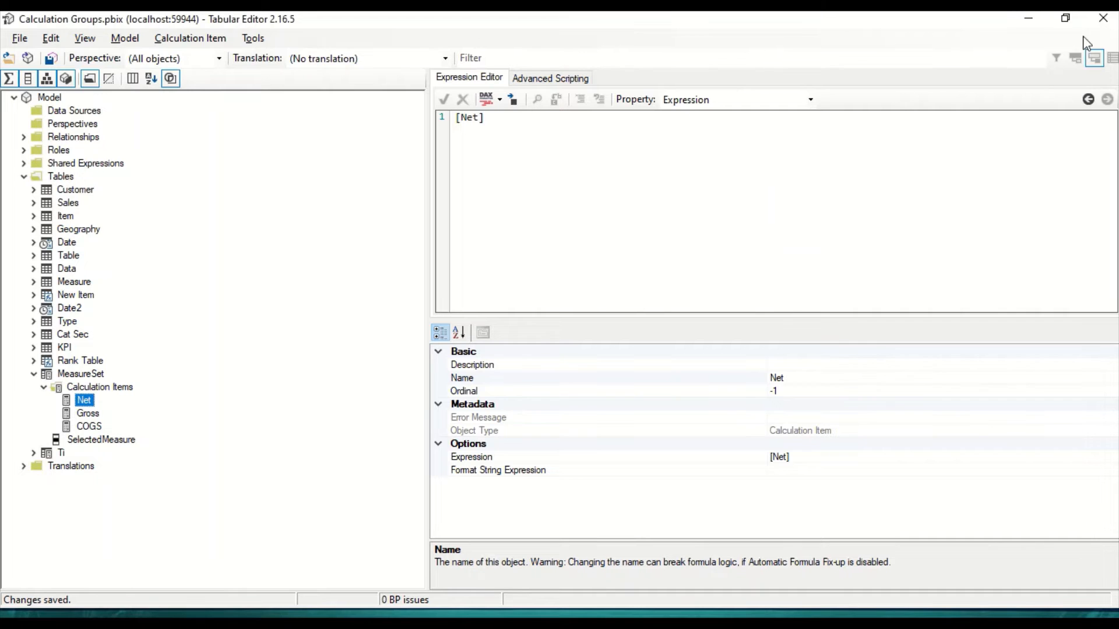
left_click(1104, 18)
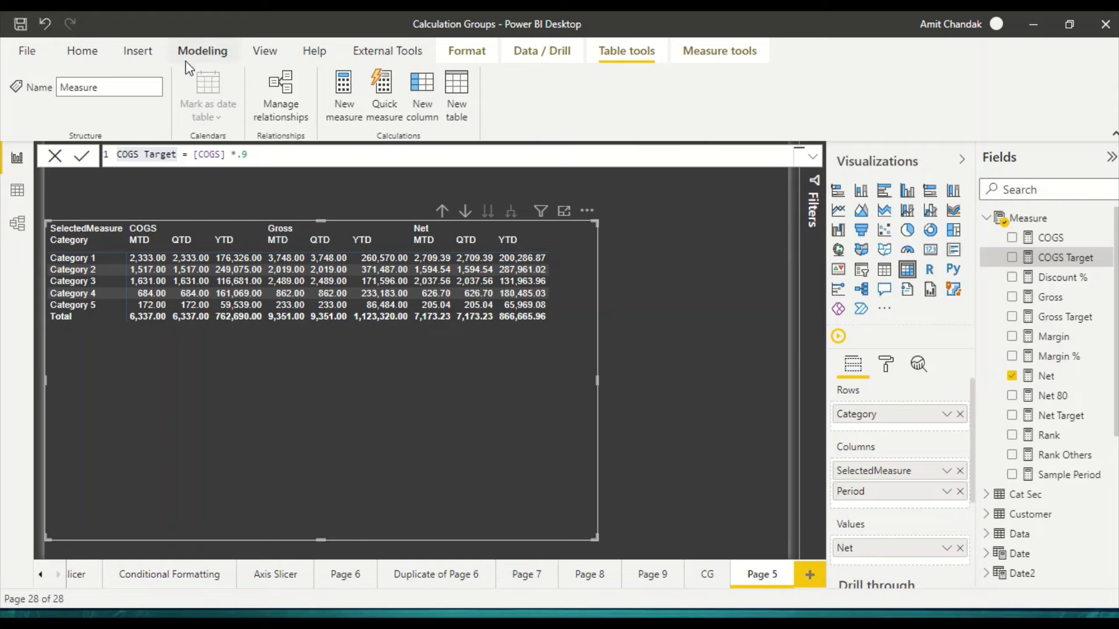
Step: Launch Tabular Editor from Power BI Desktop again and expand the model's tables and the MeasureSet calculation group
left_click(719, 51)
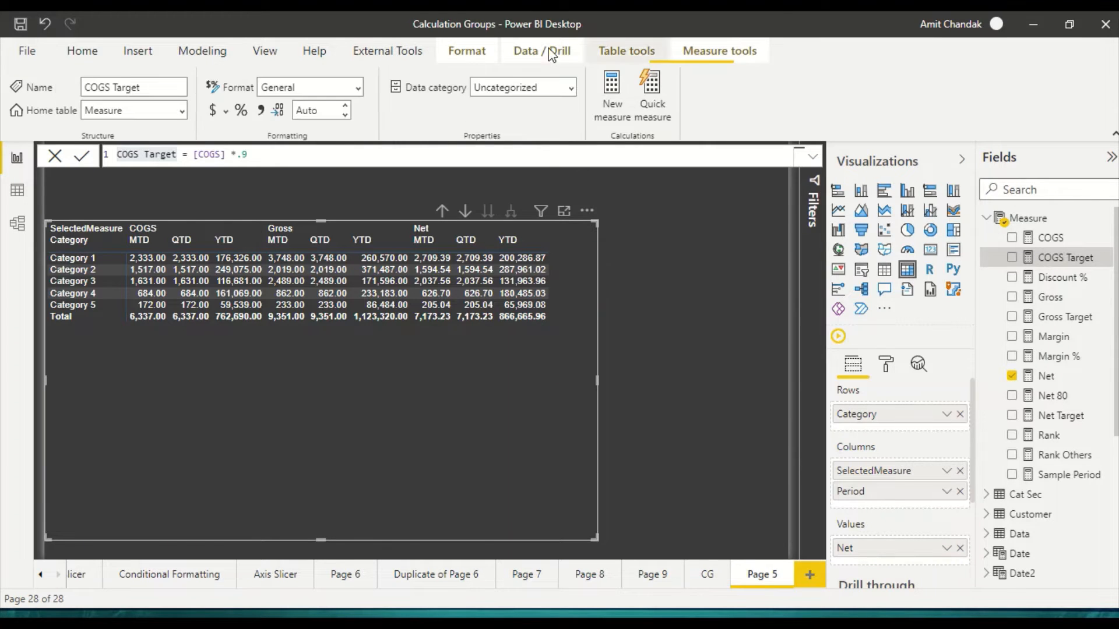
left_click(388, 51)
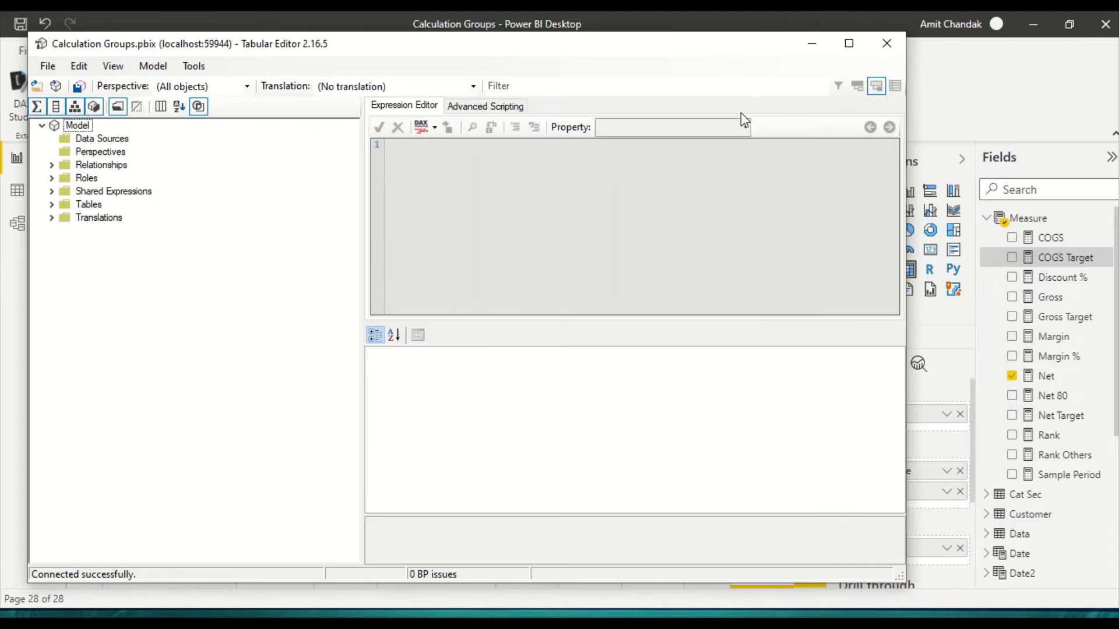
left_click(849, 44)
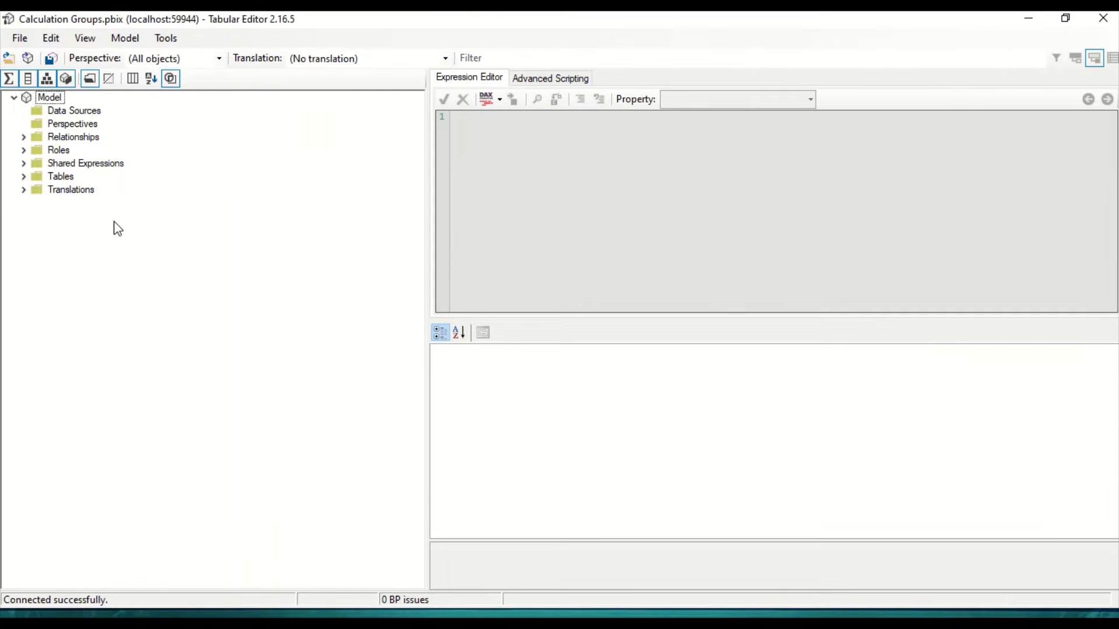
left_click(24, 177)
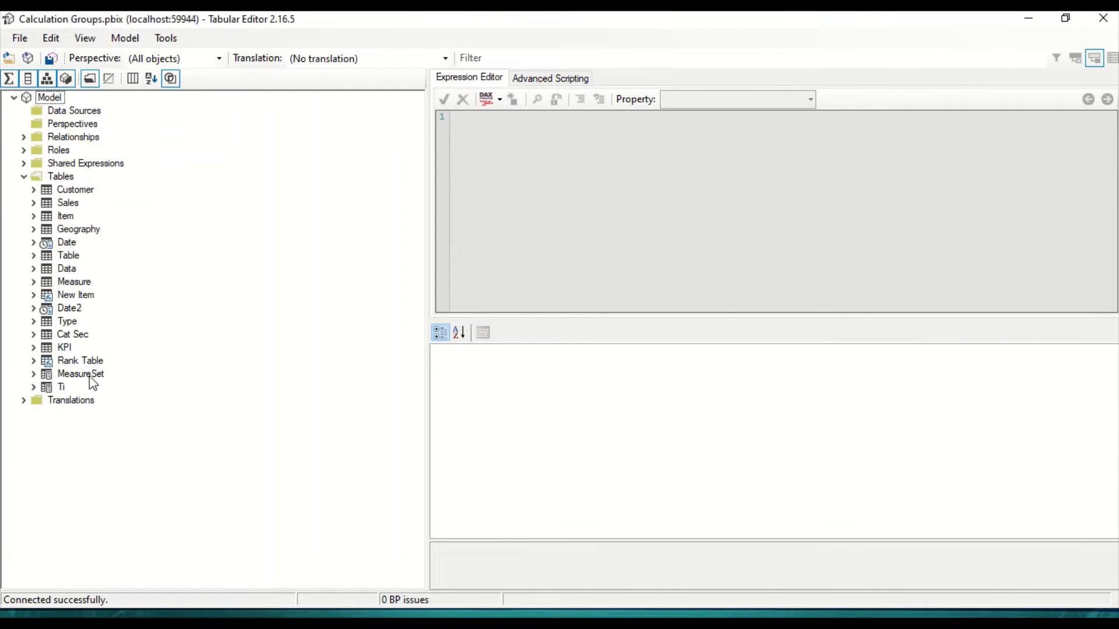
left_click(34, 374)
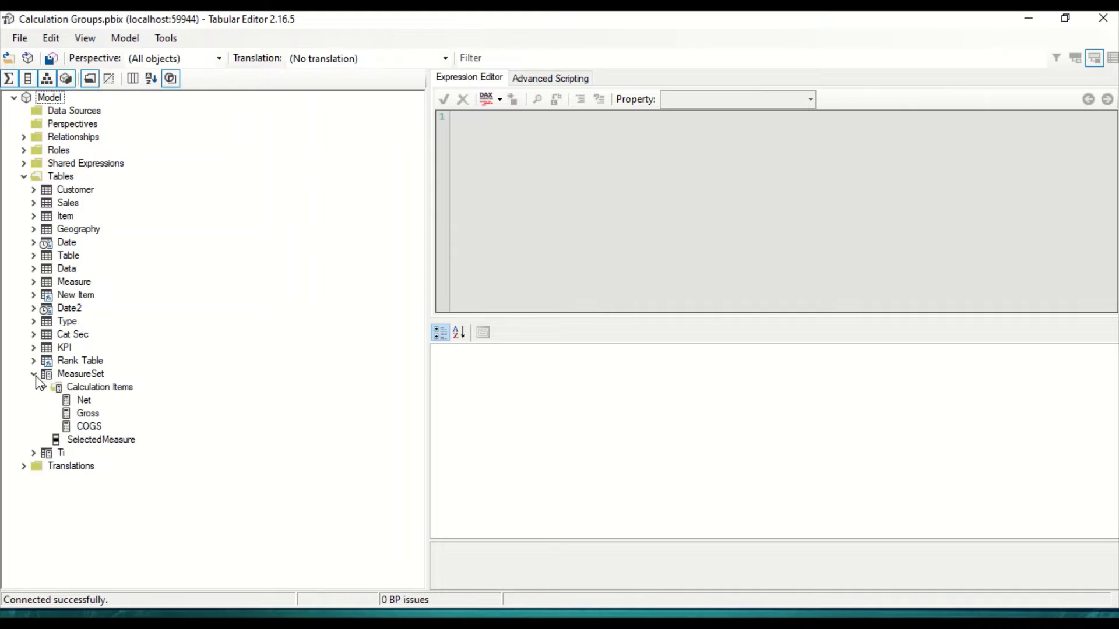
Step: Add a new calculation item to MeasureSet, trying to name it COGS Target
right_click(99, 388)
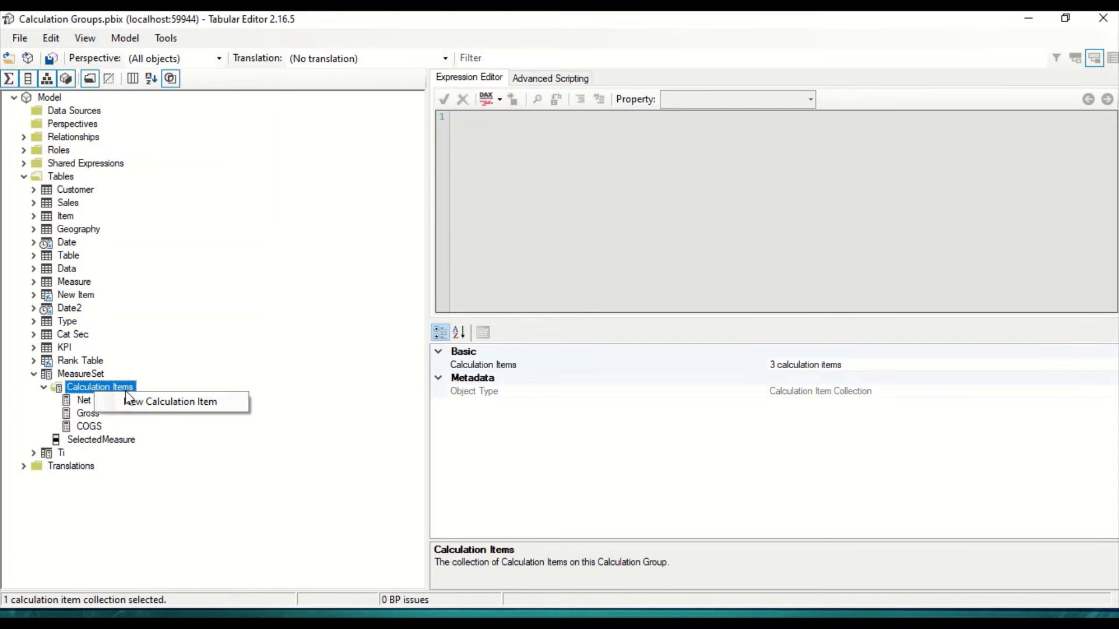
left_click(146, 401)
type("COGS Target")
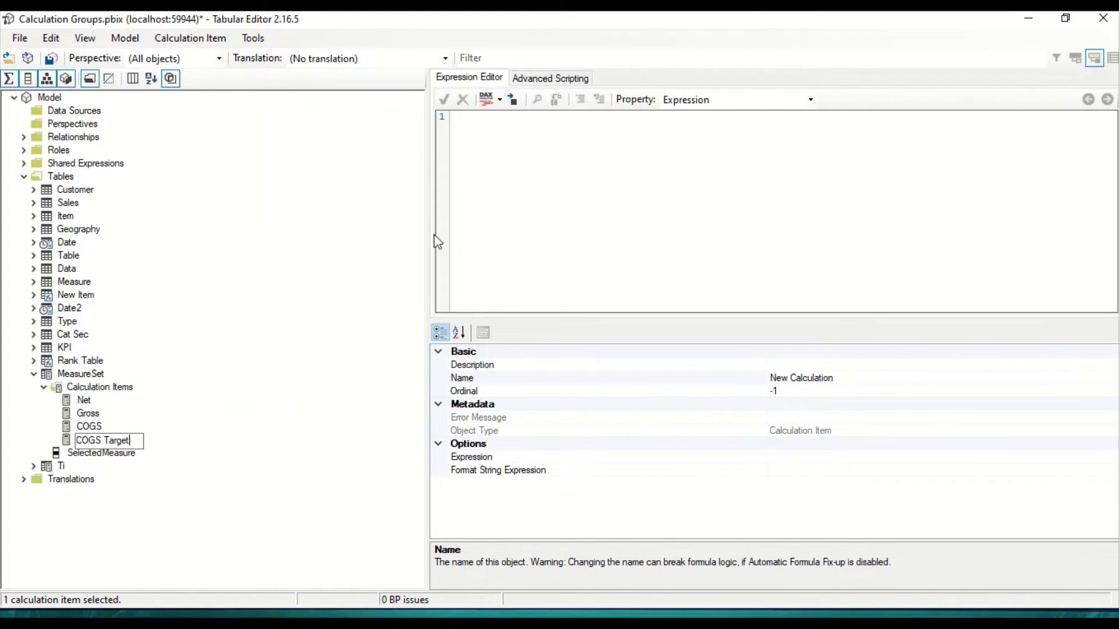
left_click(534, 193)
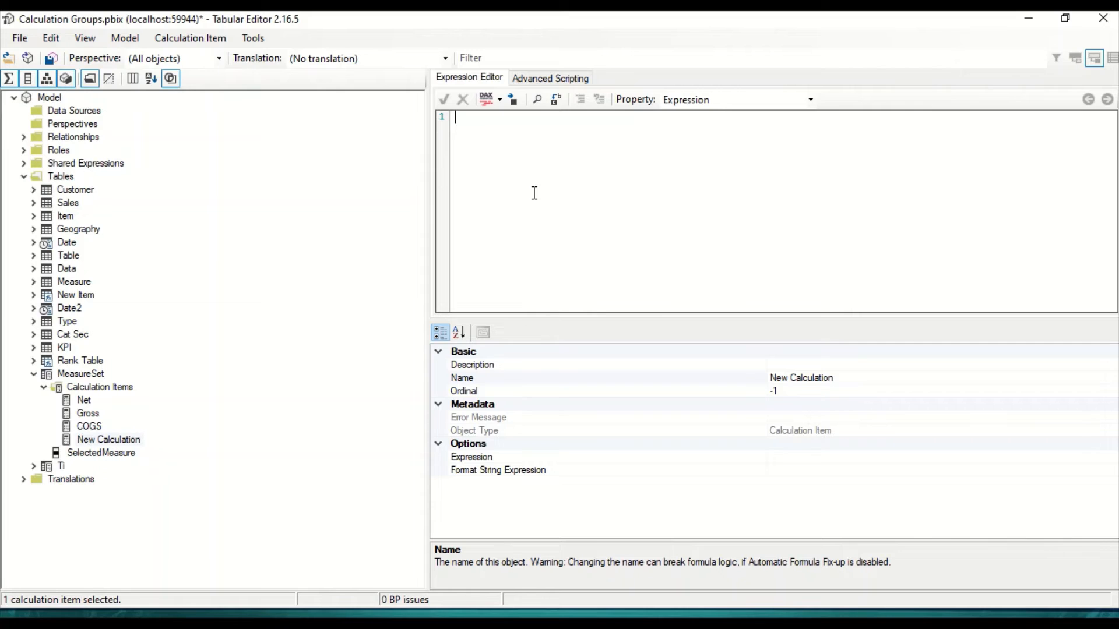
left_click(109, 440)
Step: Duplicate the New Calculation item, name the copy COGS Target, and set its expression to [COGS Target]
right_click(114, 444)
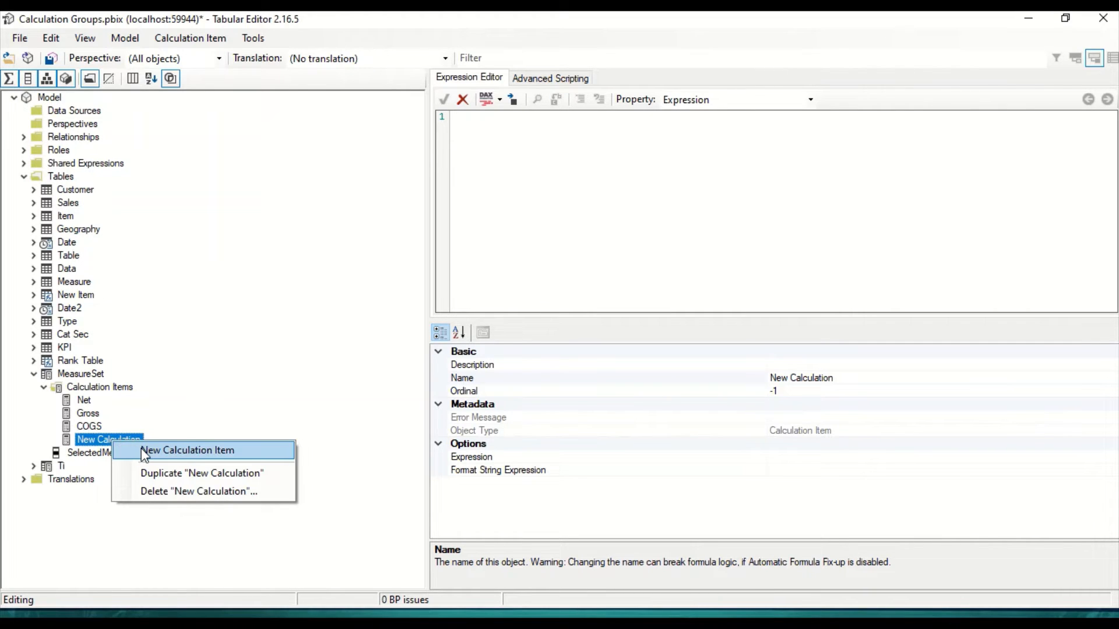
left_click(145, 478)
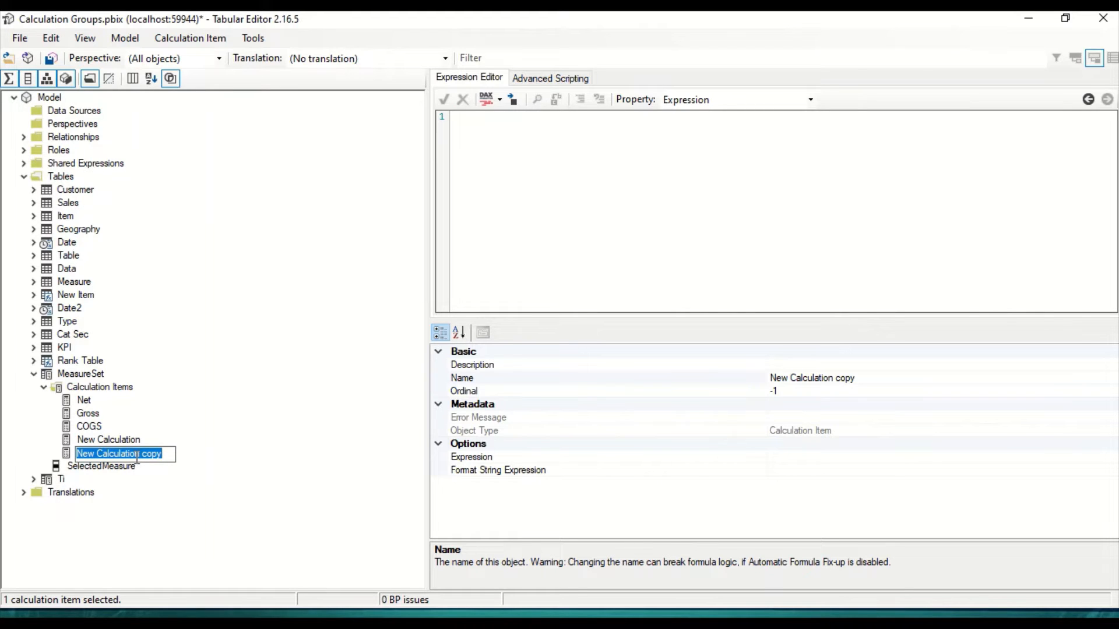
type("COGS Target")
key("Return")
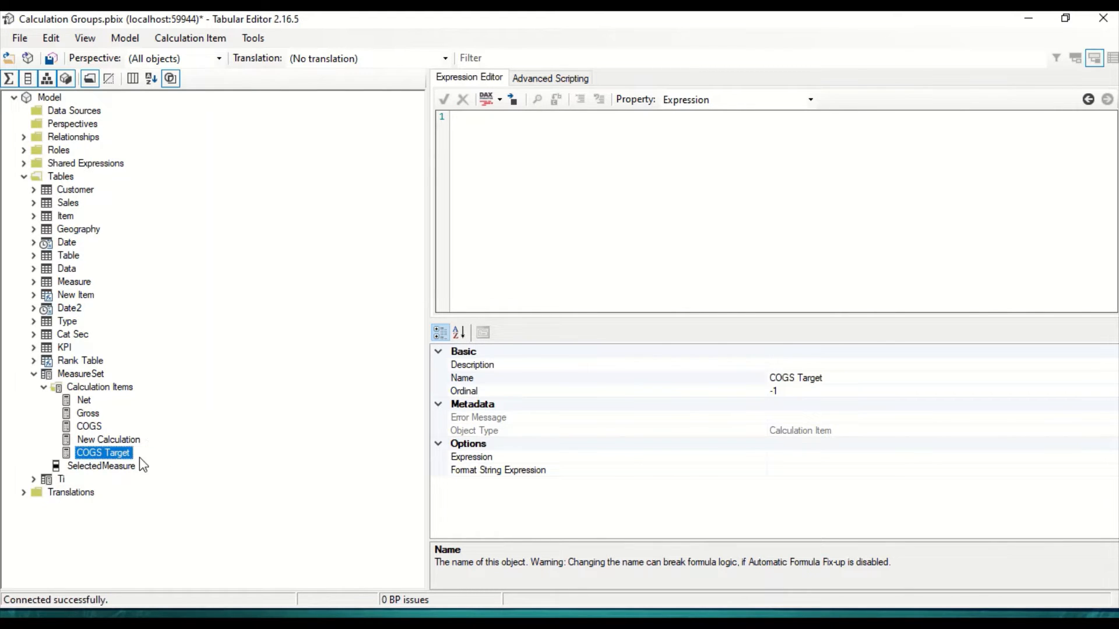
left_click(484, 175)
type("[]")
type("COGS Target")
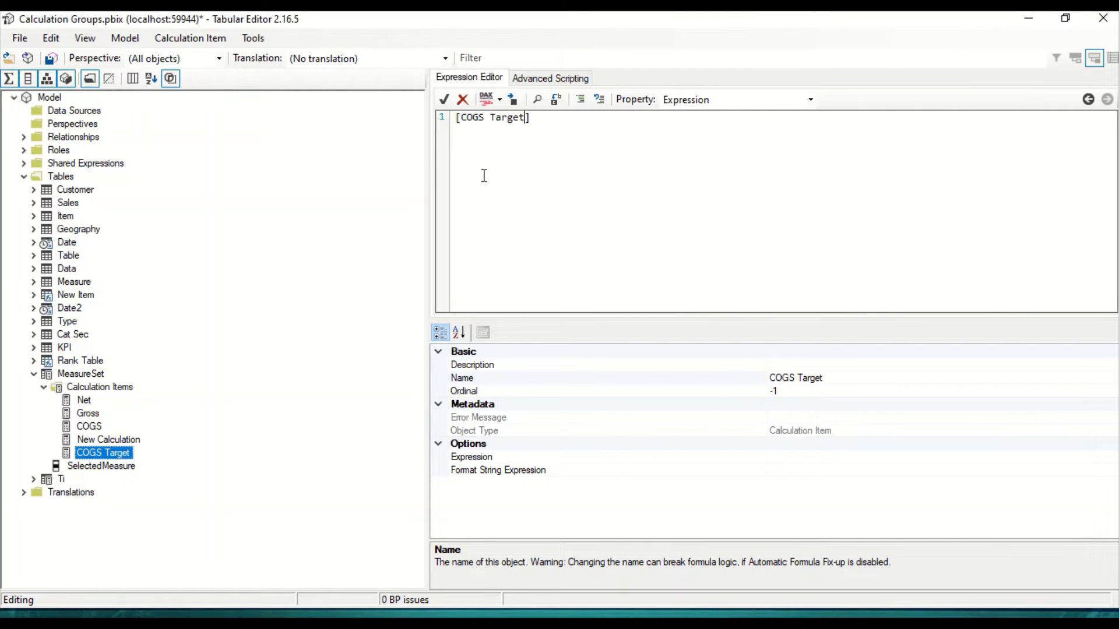
key("Return")
left_click(316, 252)
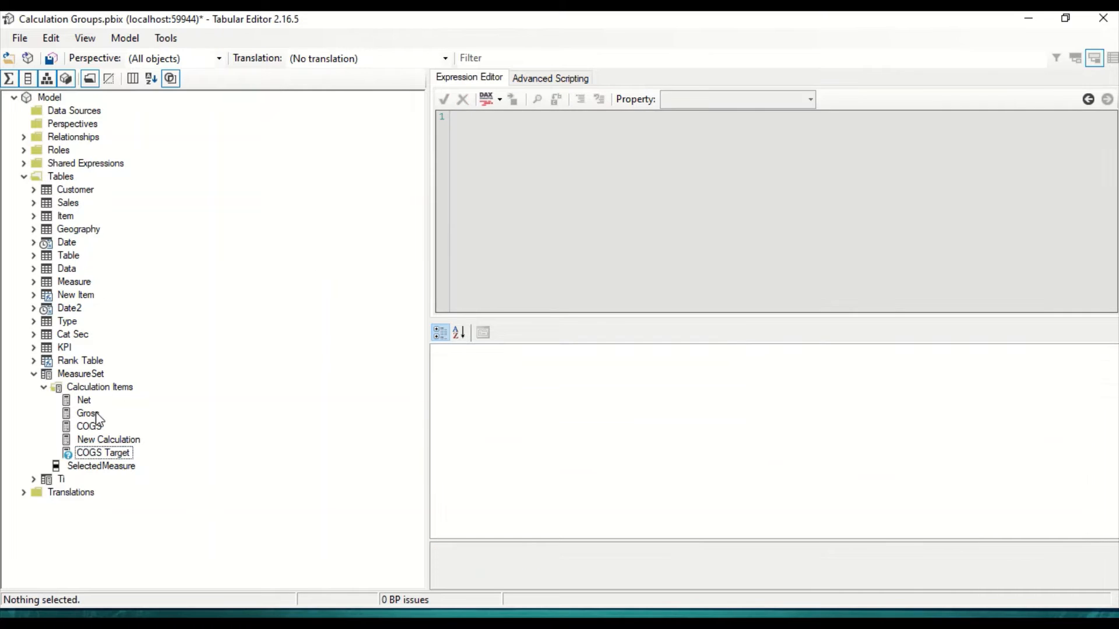
Step: Rename the New Calculation item in MeasureSet as Net Target
left_click(101, 442)
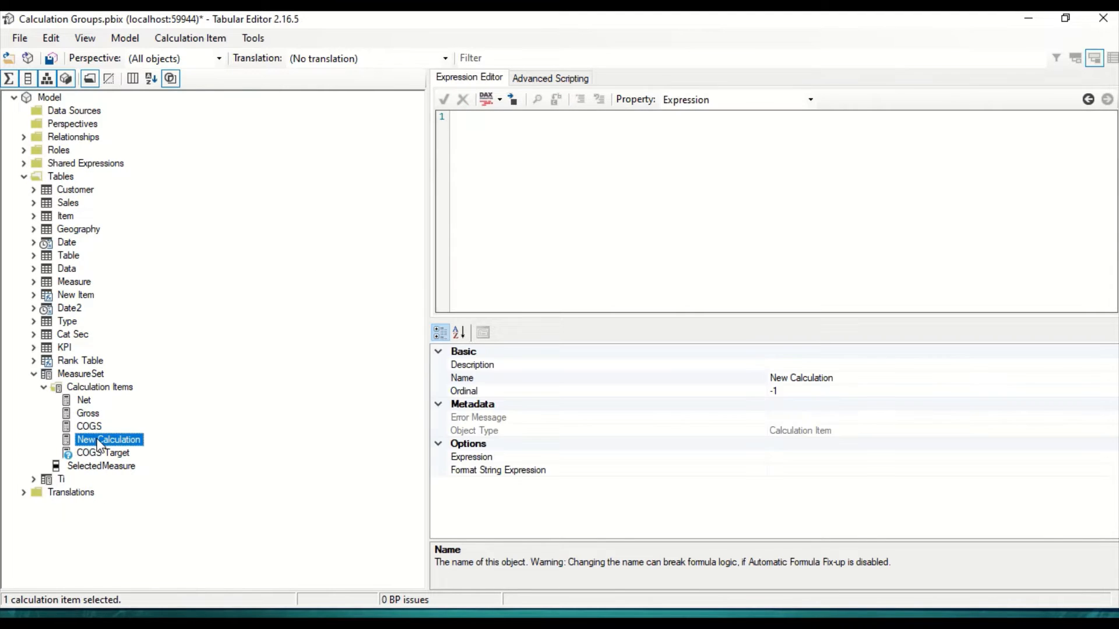
left_click(834, 376)
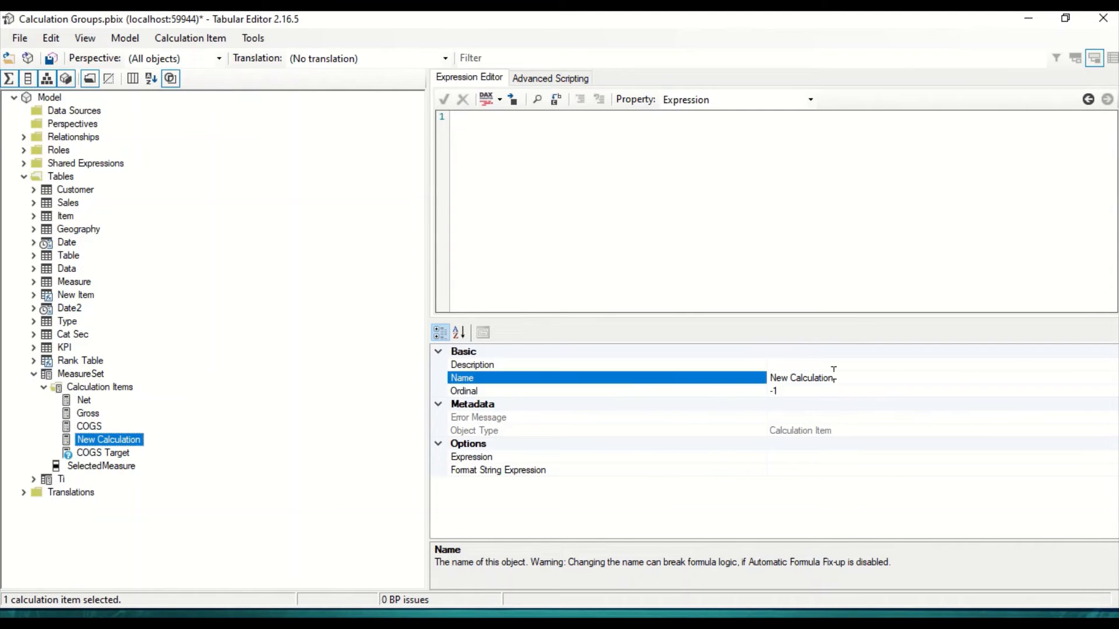
key("BackSpace")
key("BackSpace")
key("BackSpace")
key("BackSpace")
key("BackSpace")
key("BackSpace")
key("BackSpace")
key("BackSpace")
key("BackSpace")
key("BackSpace")
key("BackSpace")
key("BackSpace")
key("BackSpace")
key("BackSpace")
type("Net")
Step: Set the Net Target calculation item's expression to [Net Target]
left_click(652, 165)
type("[COGS Target")
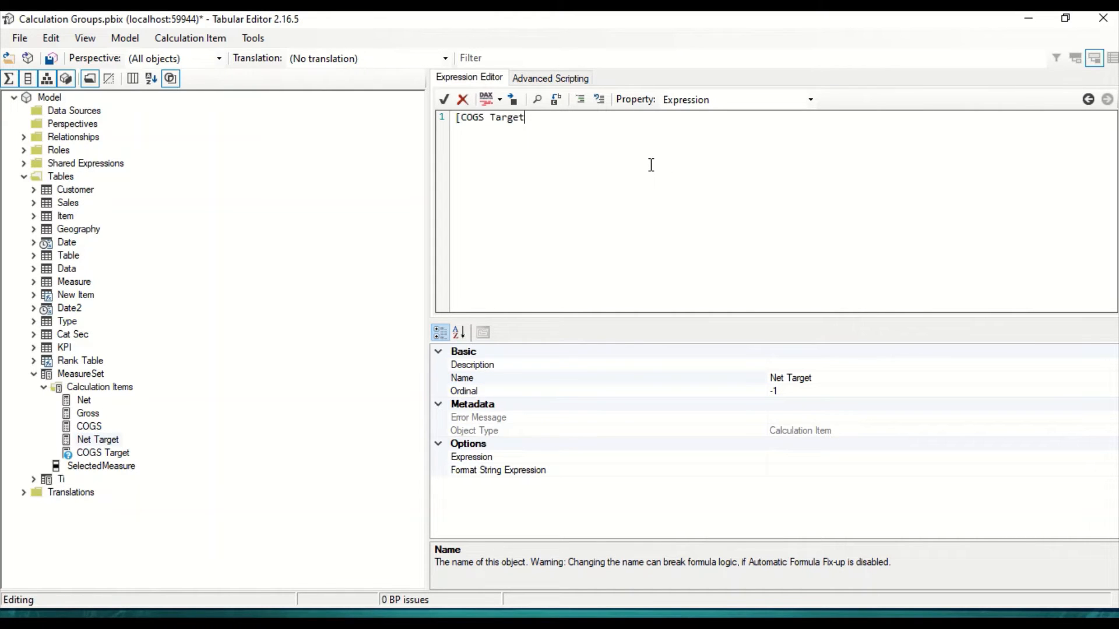
key("Left")
key("BackSpace")
key("BackSpace")
key("BackSpace")
key("BackSpace")
type("Net")
left_click(119, 453)
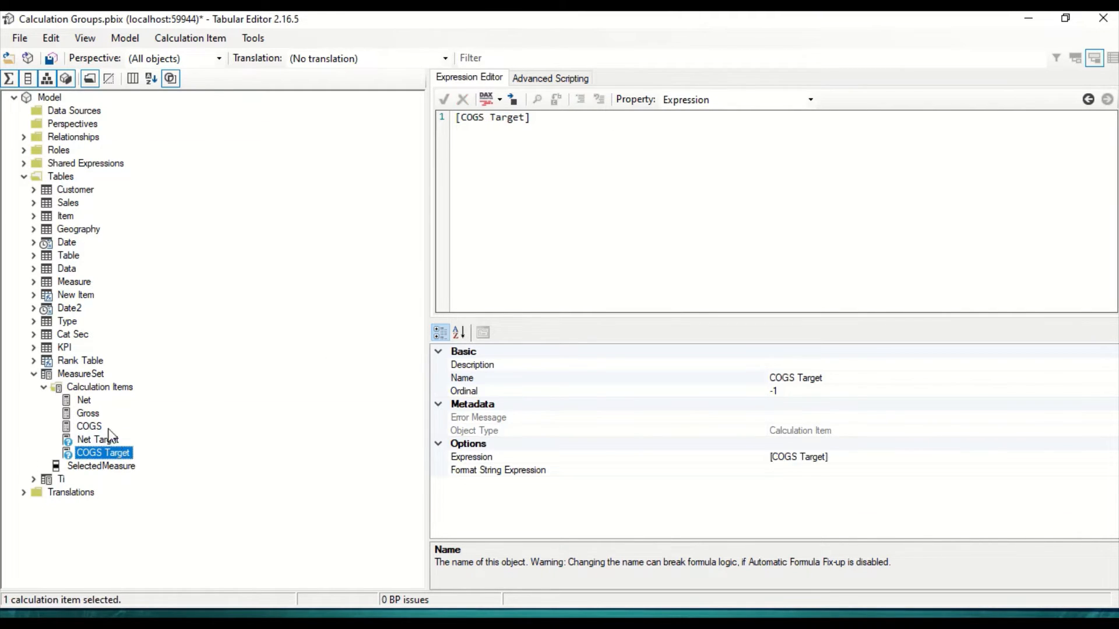
Step: Add another calculation item to MeasureSet named Gross Target with the expression [Gross Target]
right_click(105, 385)
left_click(138, 394)
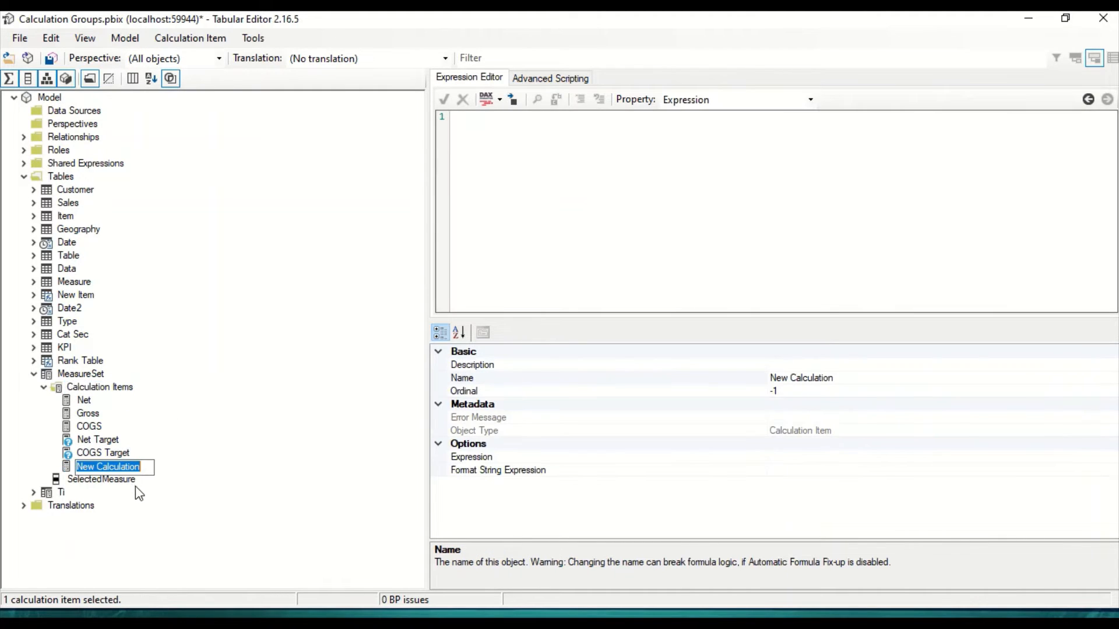
type("Gross Target")
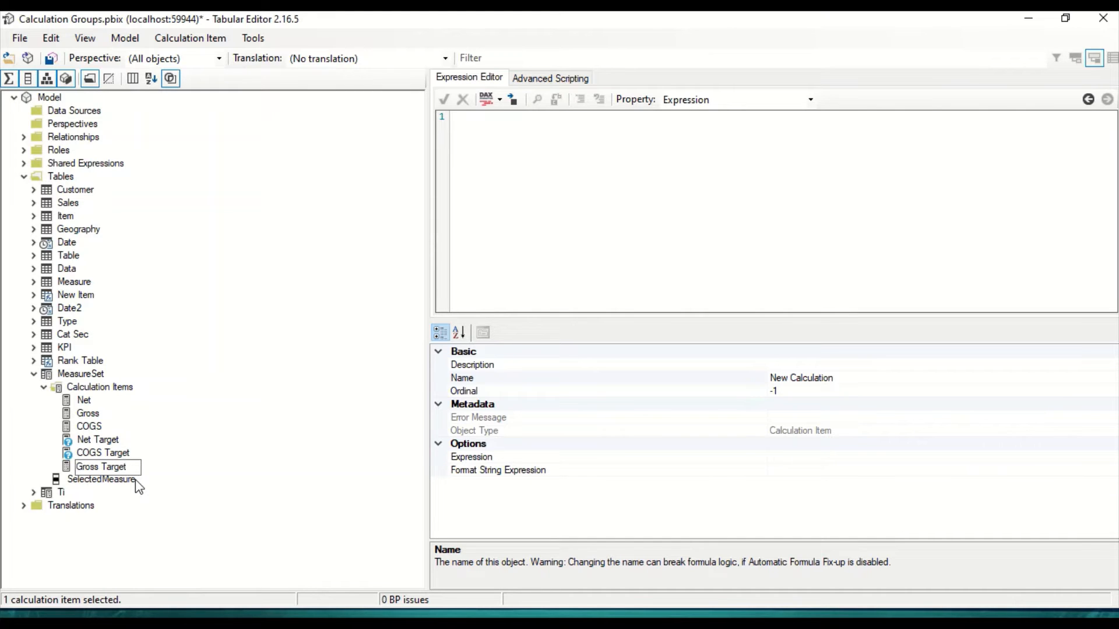
key("Return")
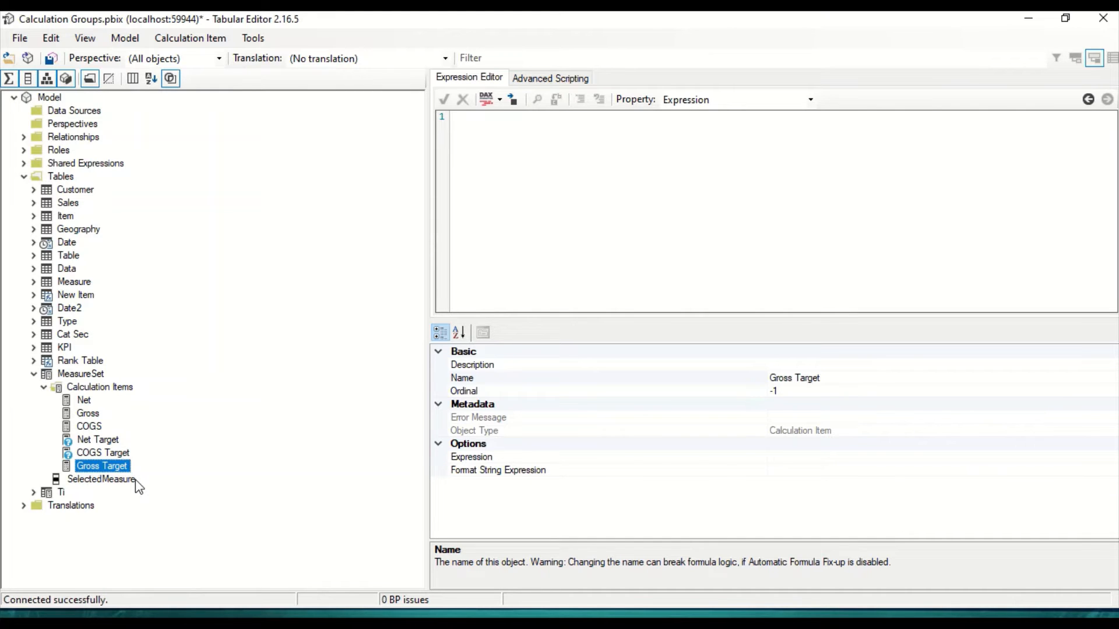
left_click(497, 179)
type("[Gross ")
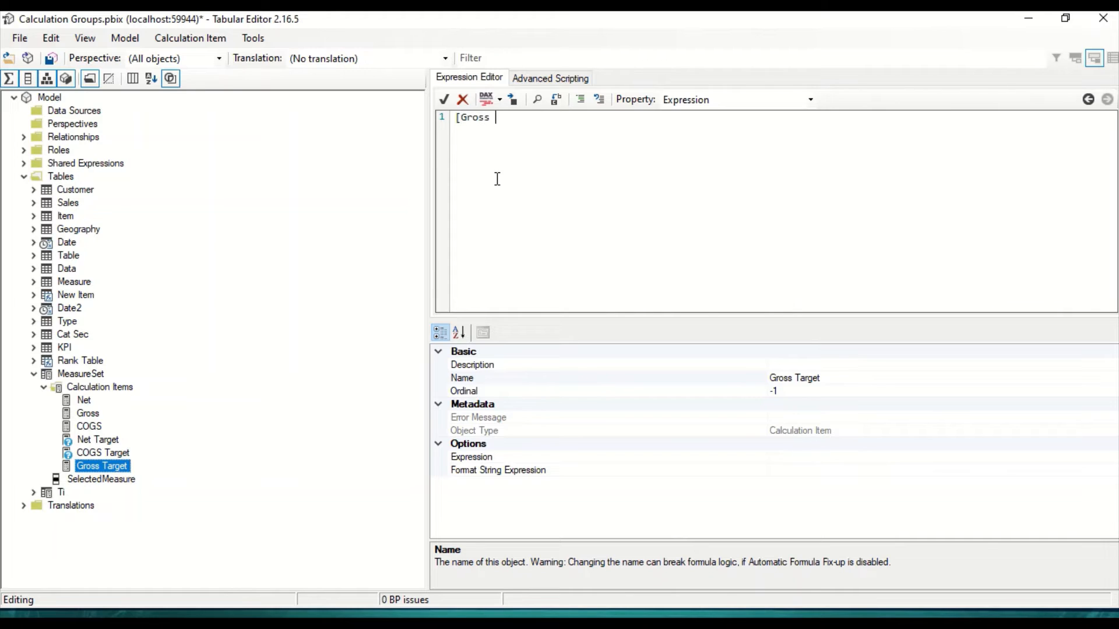
type("Target]")
left_click(388, 358)
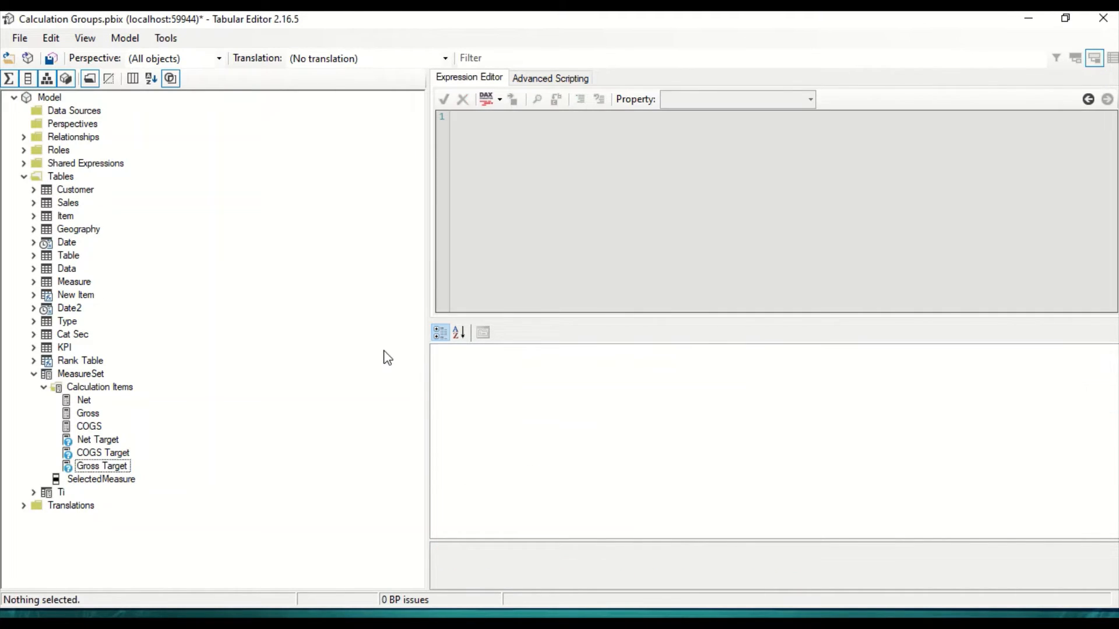
Step: Save the changes to the connected model, return to Power BI Desktop, and refresh the calculation groups
left_click(53, 60)
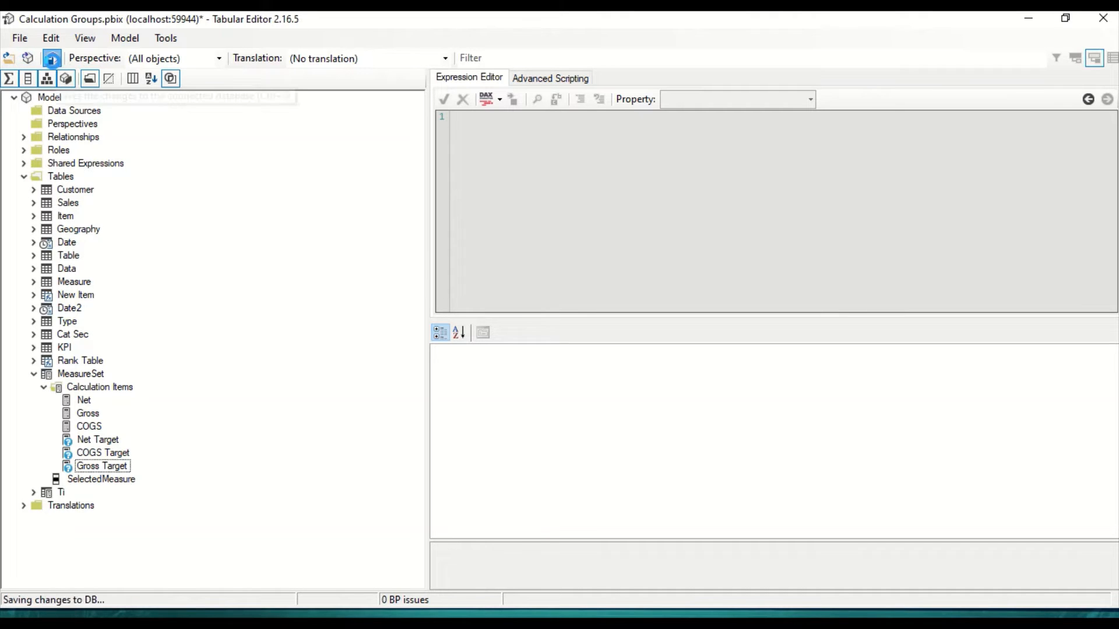
key("alt+Tab")
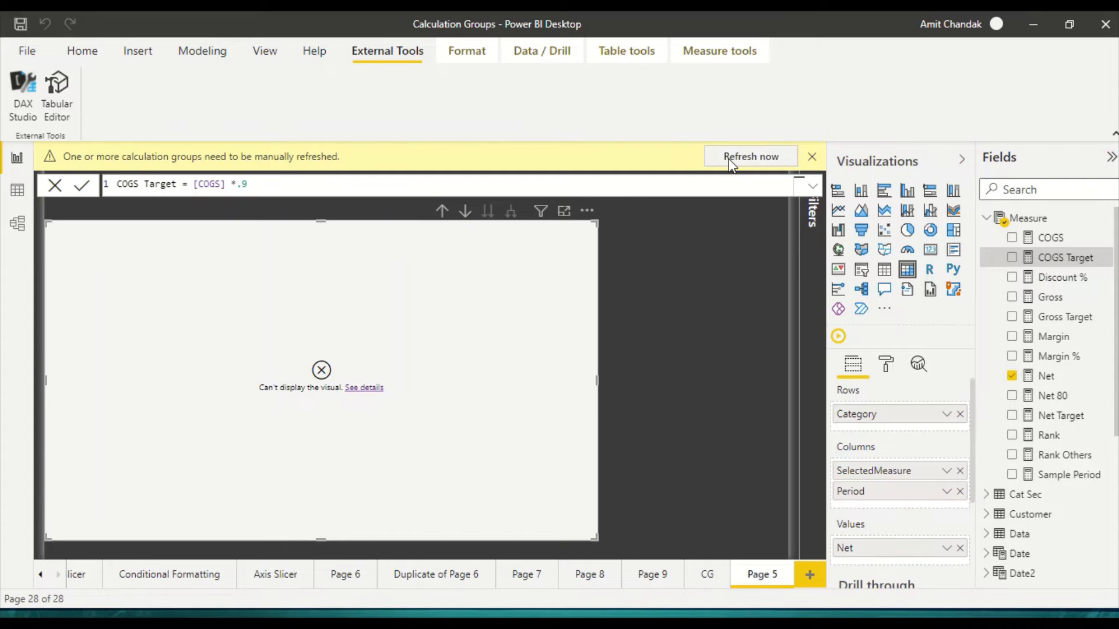
left_click(729, 158)
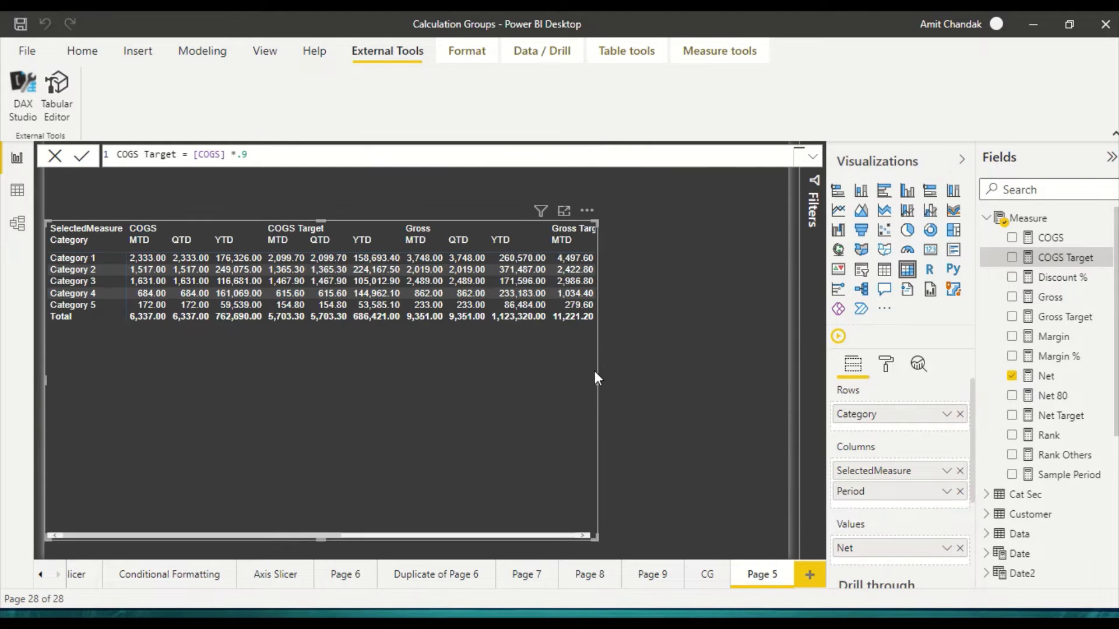
Step: Widen the matrix toward the right edge of the page and remove Period from its columns
left_click_drag(596, 378, 779, 377)
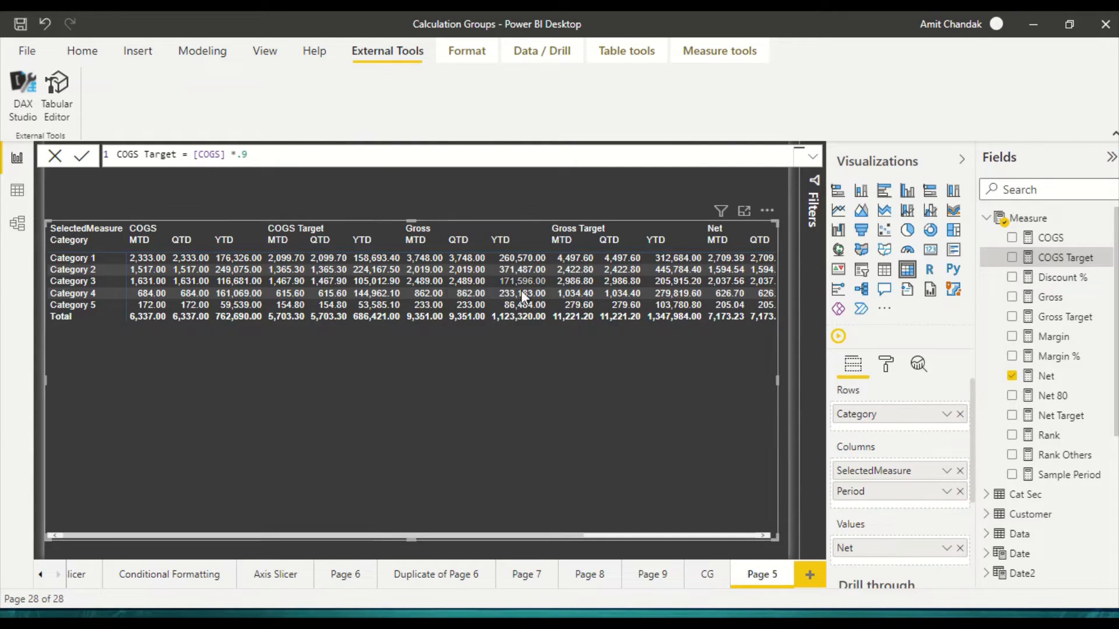
left_click(960, 492)
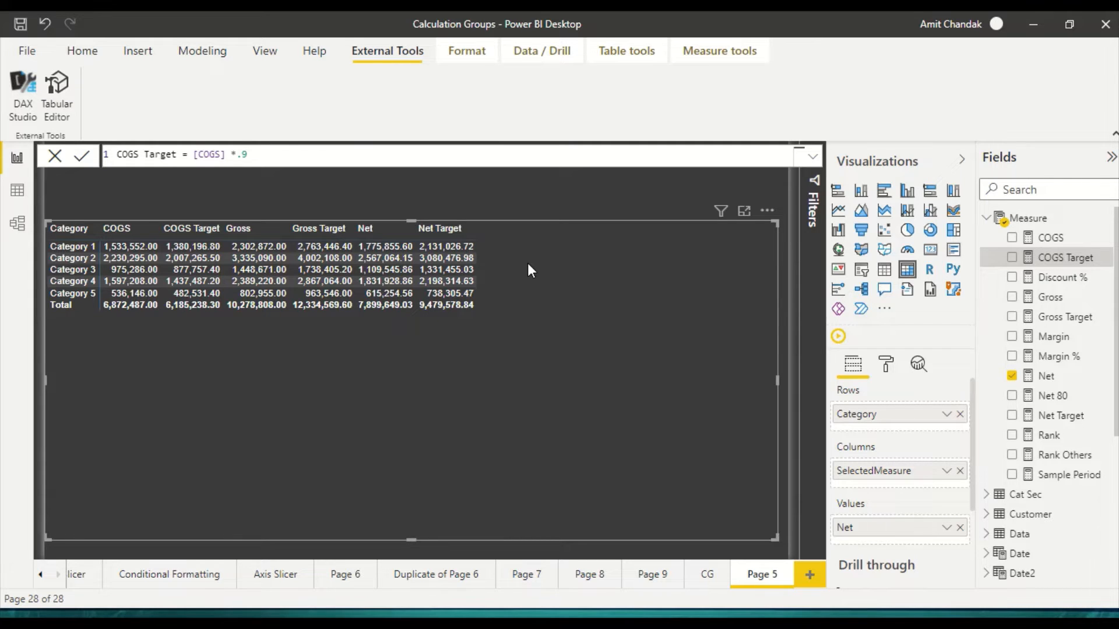
Step: Show the contents of the MeasureSet table in the data view
left_click(17, 192)
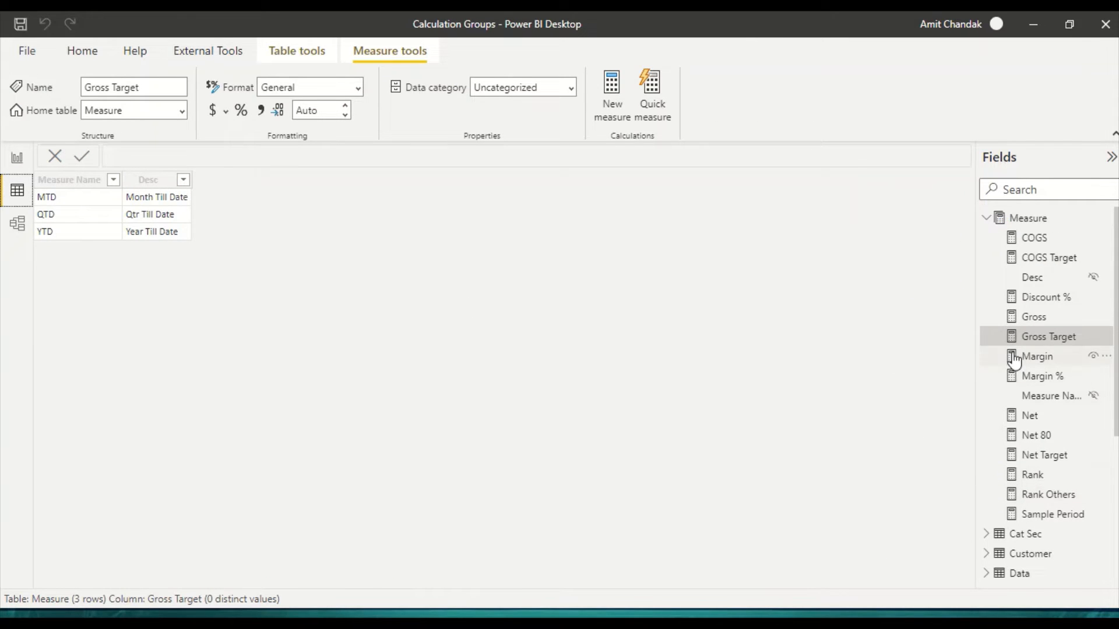
left_click(988, 221)
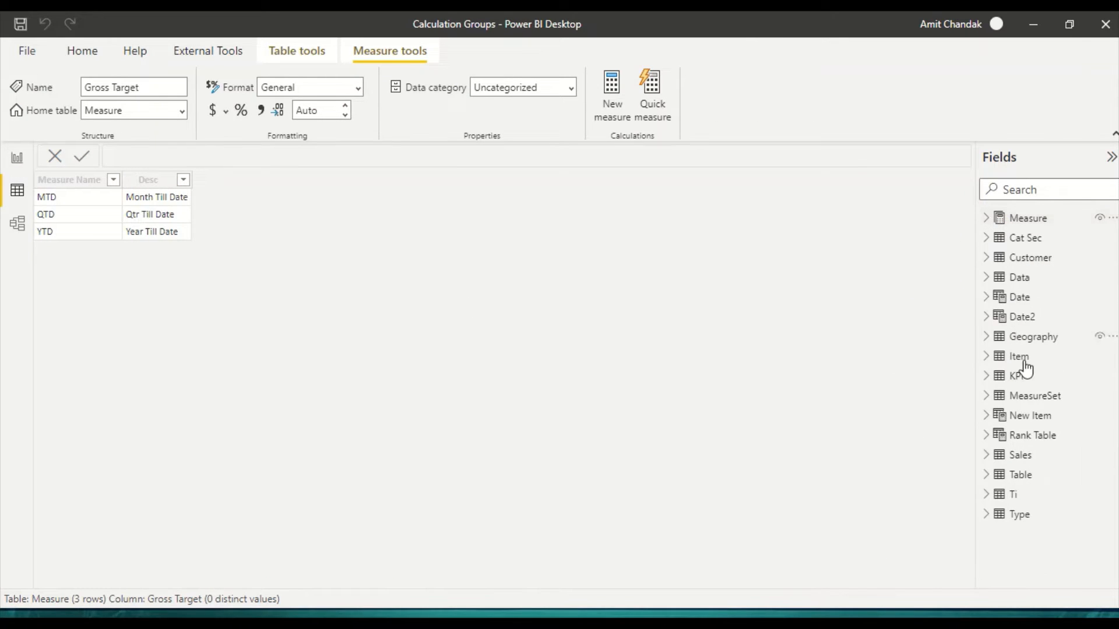
left_click(1004, 494)
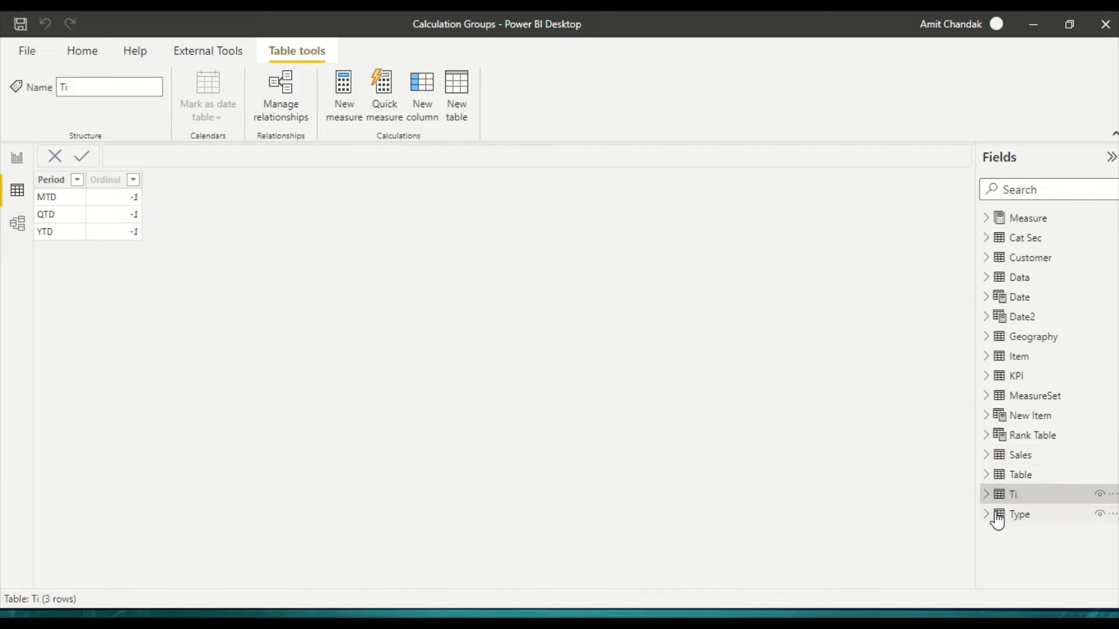
left_click(992, 519)
left_click(989, 398)
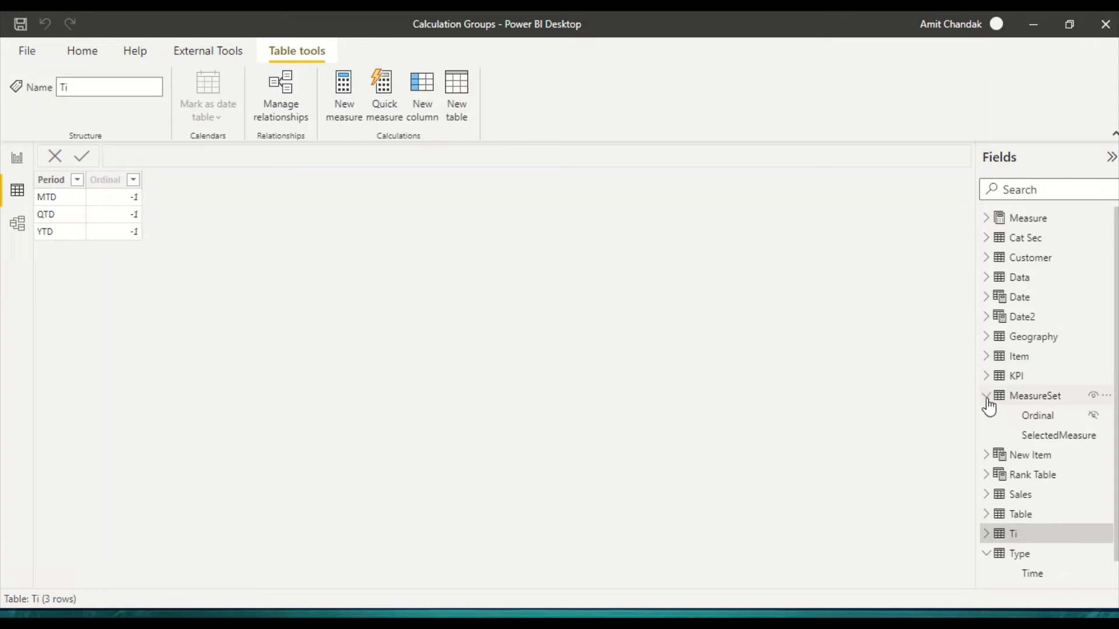
left_click(1023, 402)
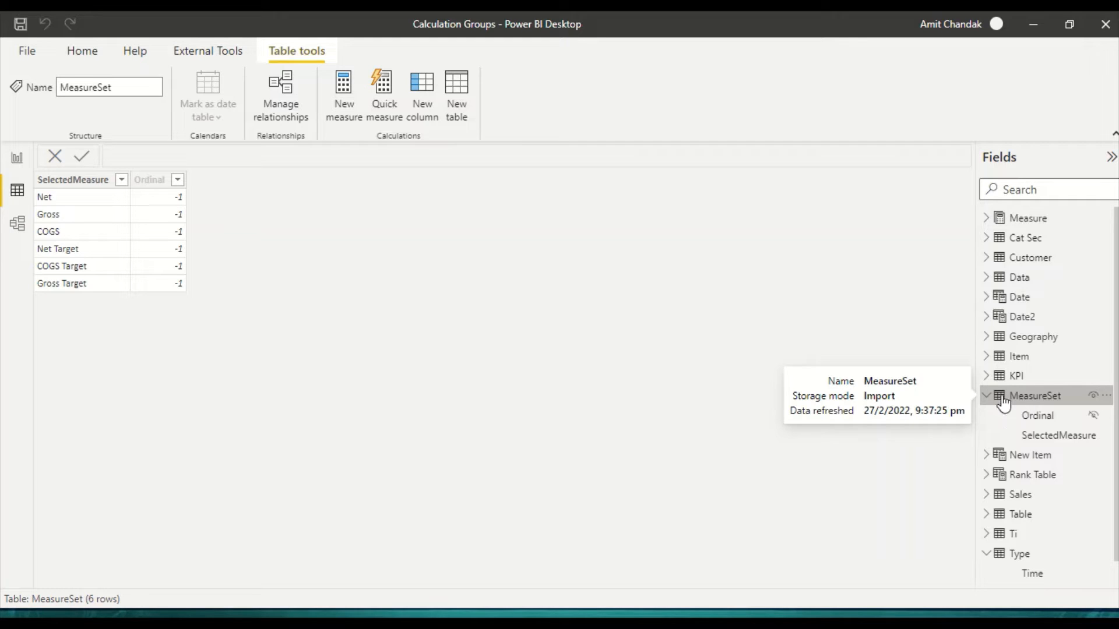
Step: Add a calculated column named Group to the MeasureSet table
left_click(73, 192)
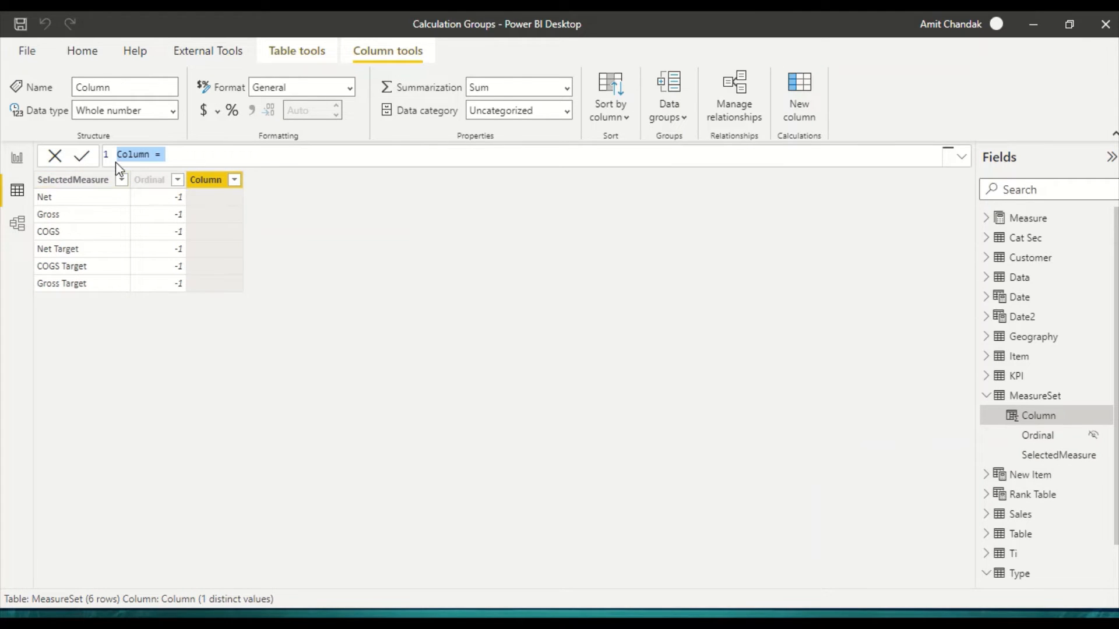
double_click(126, 154)
left_click(125, 154)
key("BackSpace")
type("Group")
key("Delete")
key("Delete")
key("Delete")
key("Delete")
key("Delete")
key("Right")
Step: Begin the Group formula with an IF containing a SEARCH function that refers to [SelectedMeasure]
type("if(")
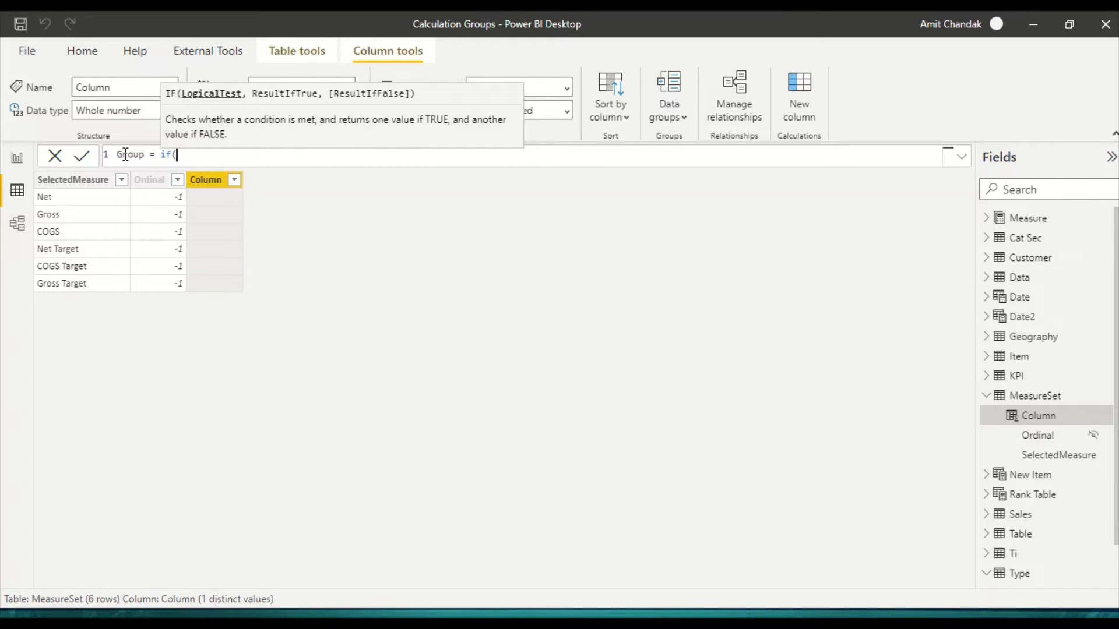
type("se")
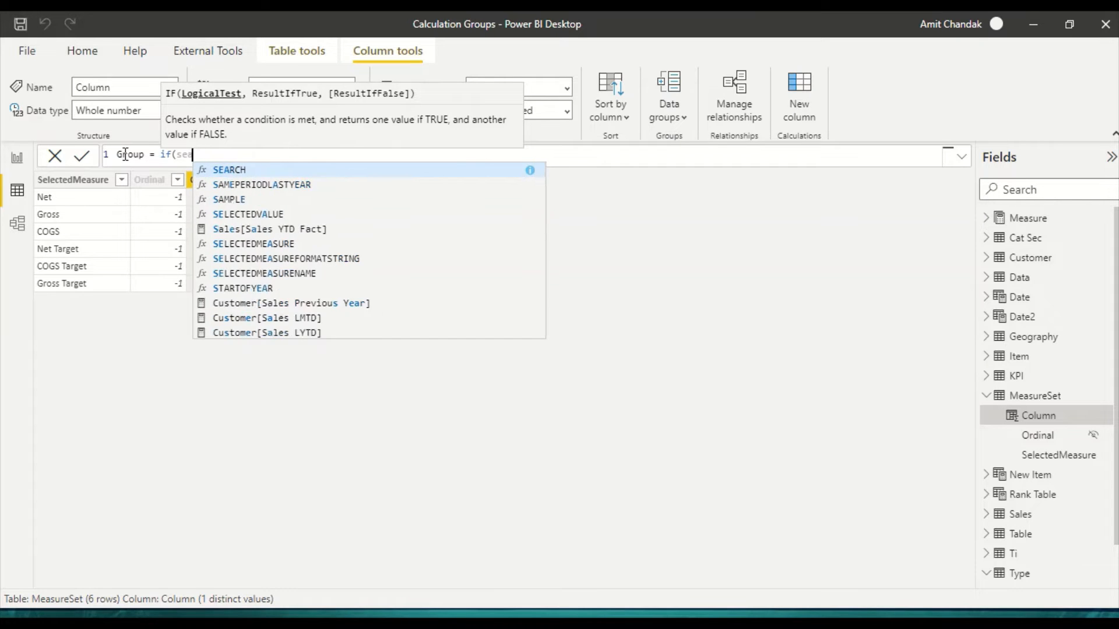
key("BackSpace")
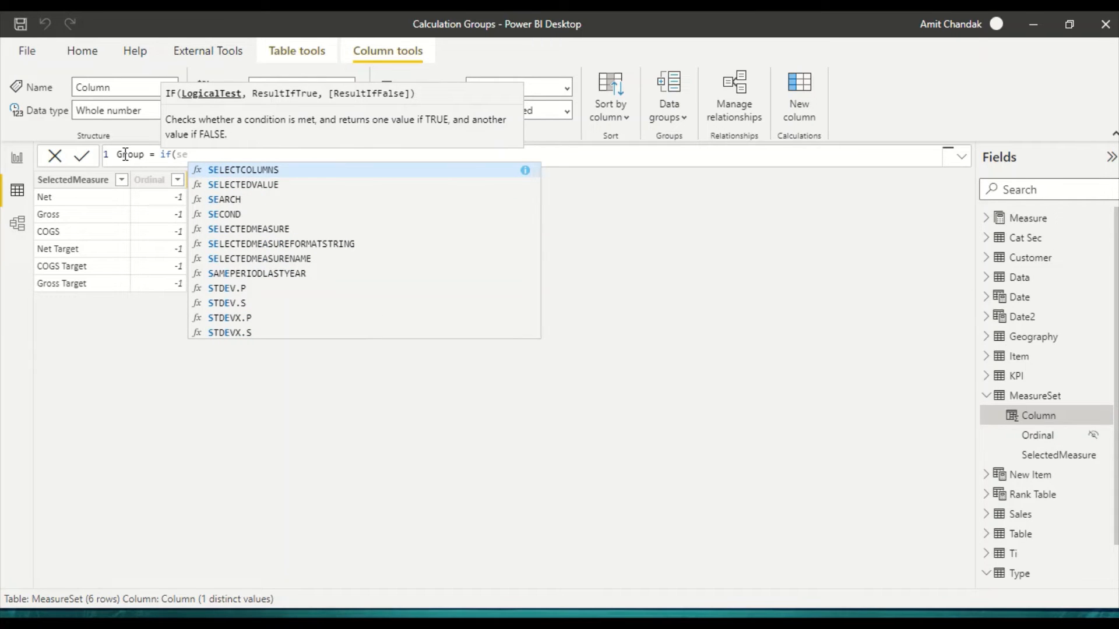
type("arch")
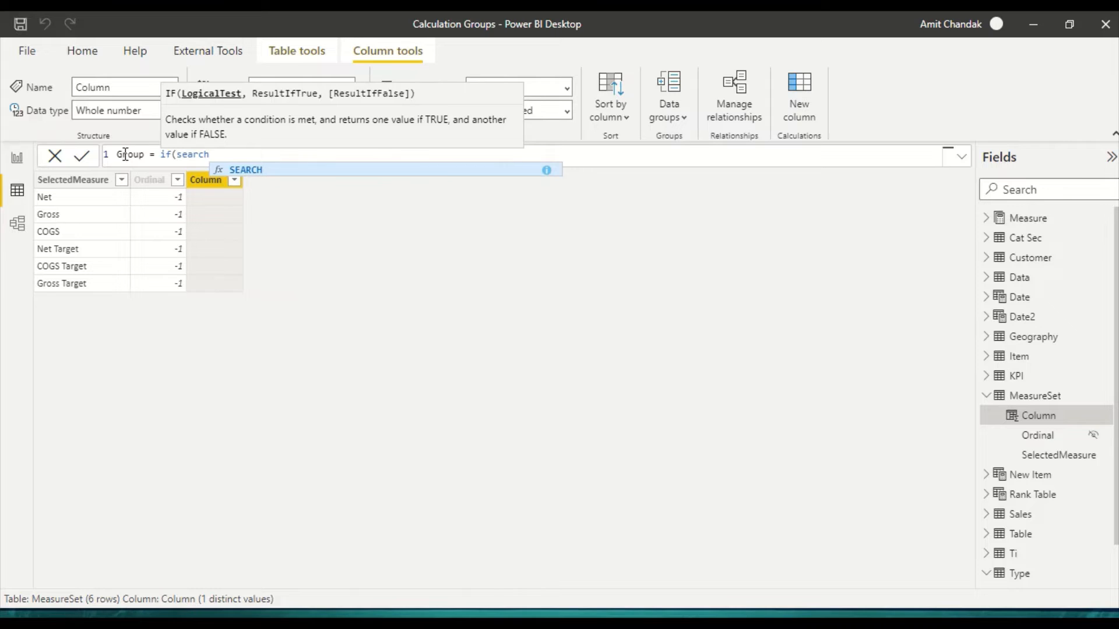
type("(")
type("[sele")
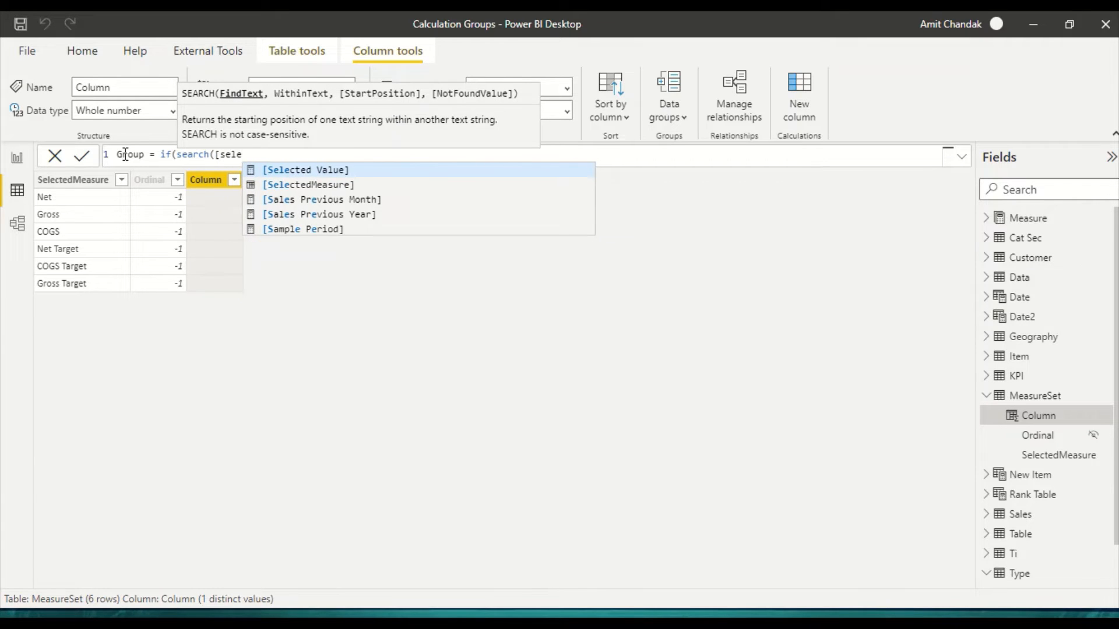
key("Down")
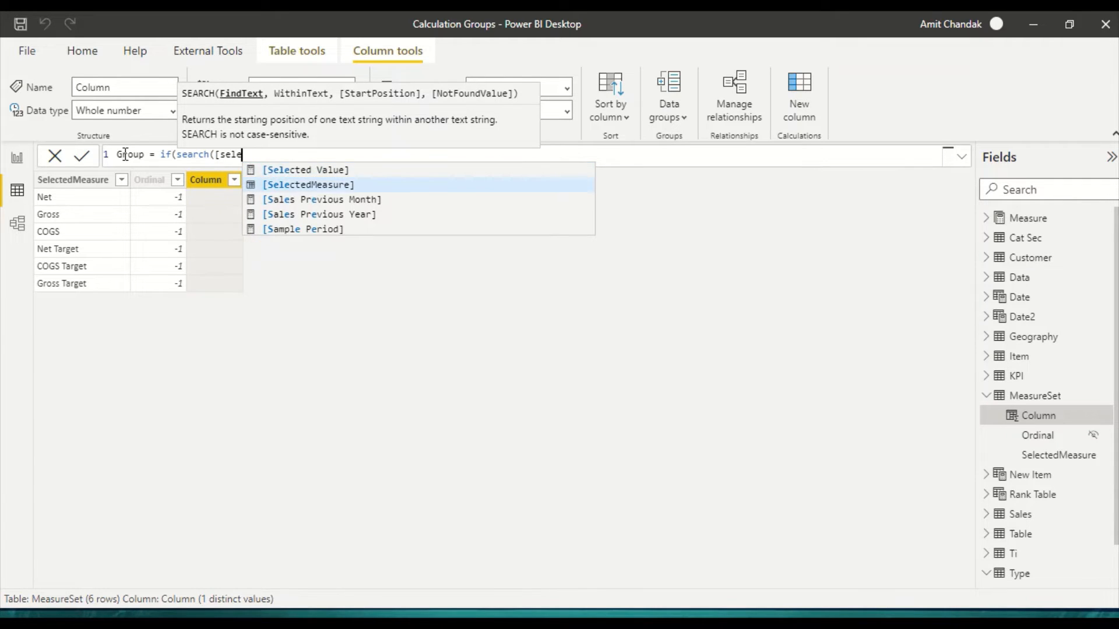
key("Tab")
type(",")
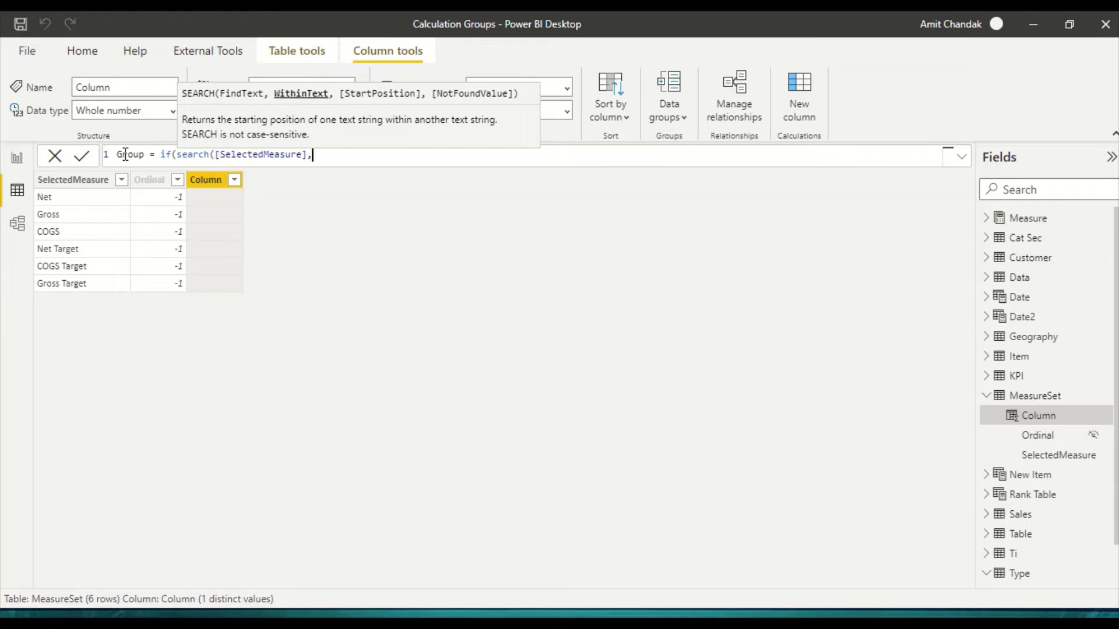
Step: Complete the IF condition as search("Target",[SelectedMeasure],,0) >0
key("Left")
key("Left")
key("Left")
key("Left")
key("Left")
key("Left")
key("Left")
key("Left")
key("Left")
key("Left")
key("Left")
key("Left")
key("Left")
key("Left")
key("Left")
key("Left")
key("Left")
key("Left")
type("\"\"")
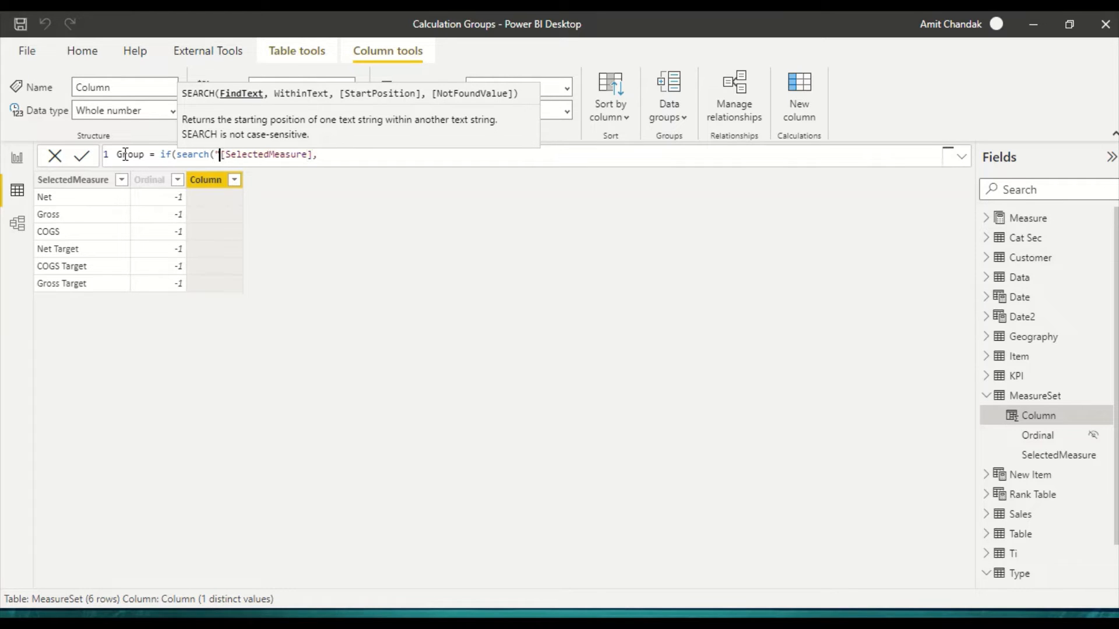
key("Left")
type("Target")
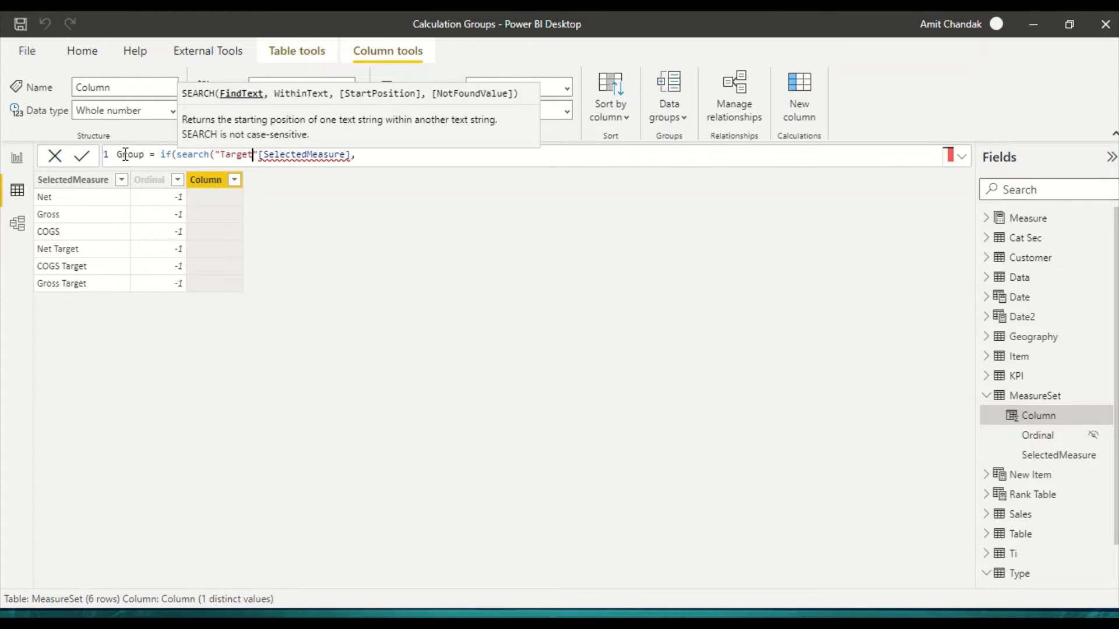
key("Right")
type(",")
key("Right")
key("Right")
key("Right")
key("Right")
key("Right")
key("Right")
key("Right")
key("Right")
key("Right")
key("Right")
key("Right")
key("Right")
key("Right")
key("Right")
key("Right")
key("Right")
key("Right")
key("Right")
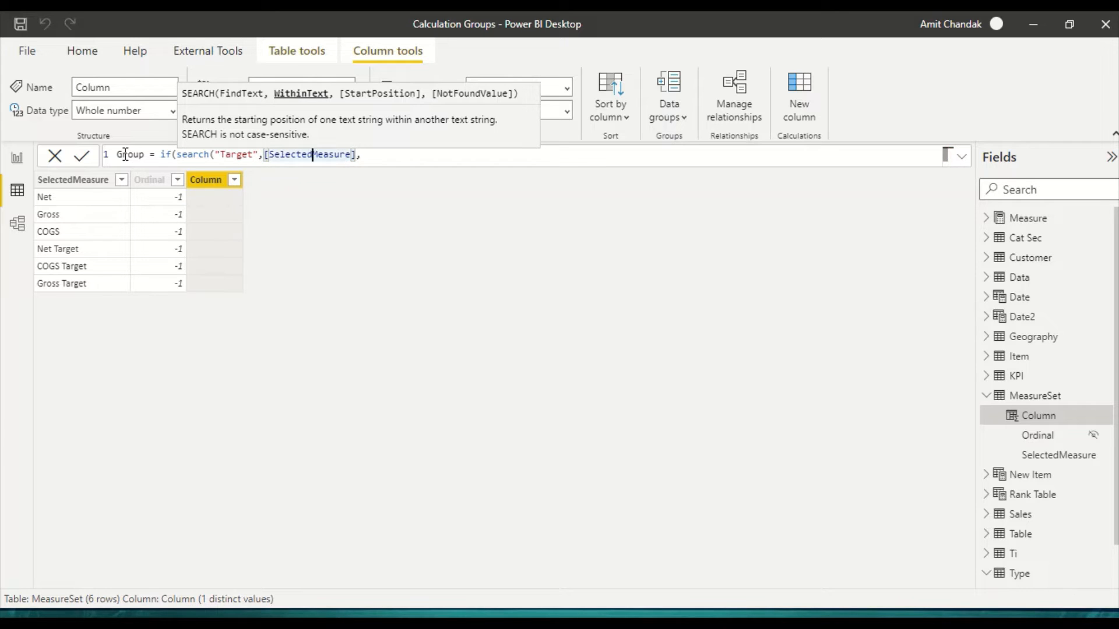
type(",")
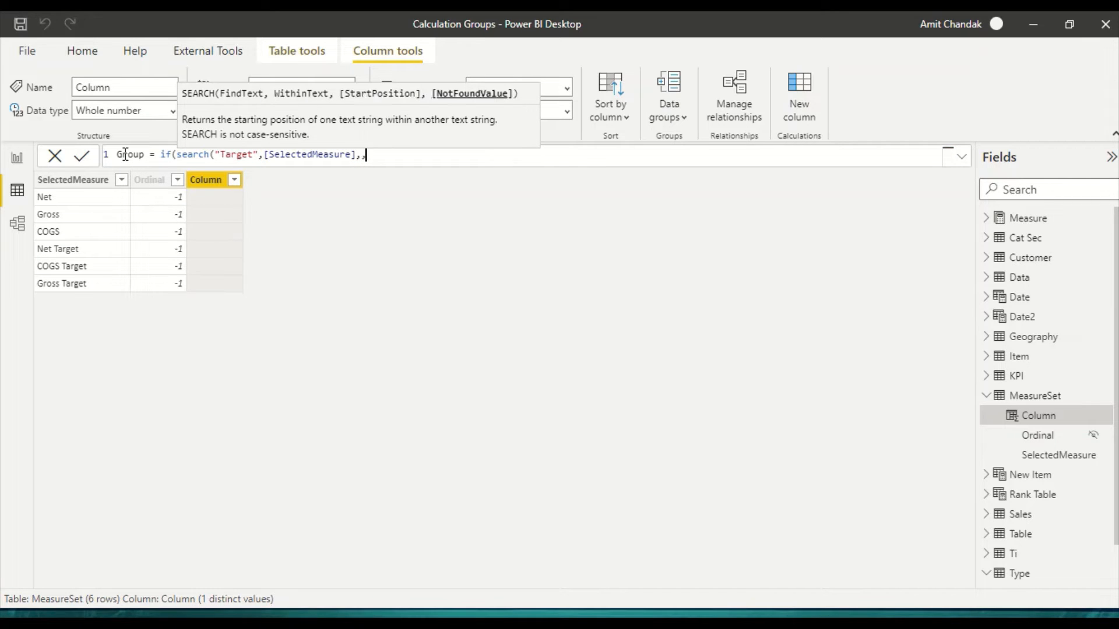
type("0) >0, ")
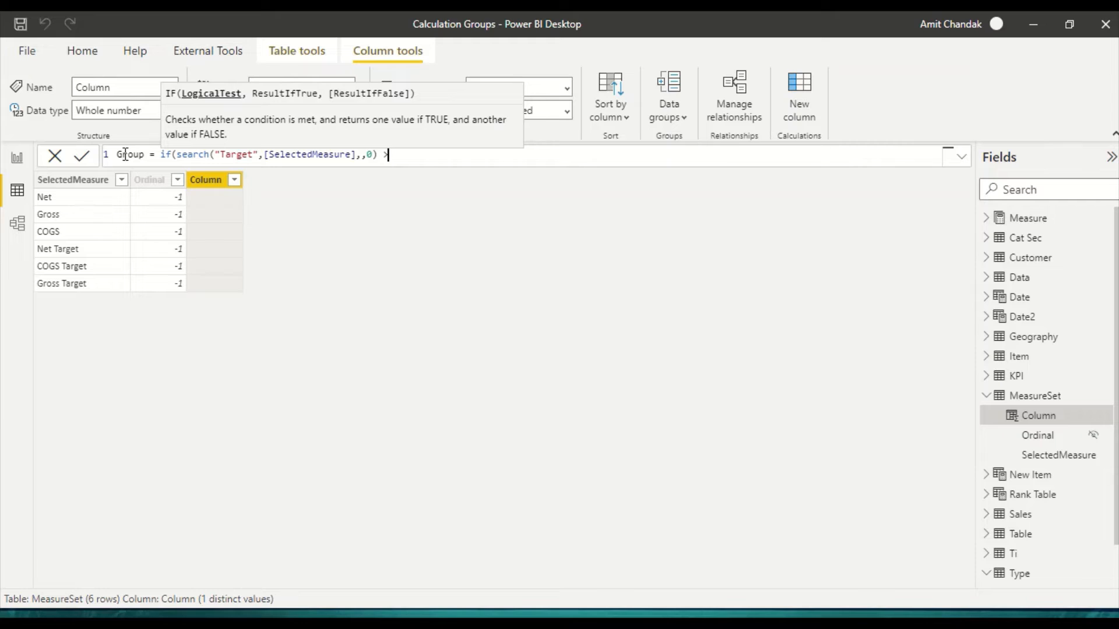
type("\"\"")
Step: Make the Group formula return "Target" when the condition is true and "Actual" otherwise, and commit the column
key("Left")
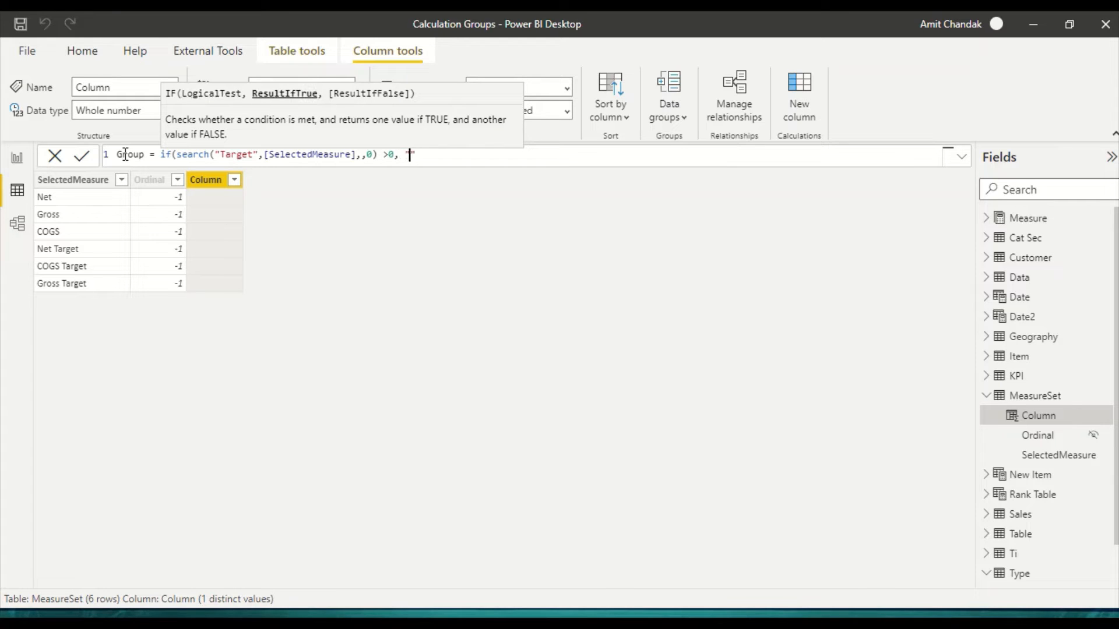
type("Target")
key("Right")
type(", \"Target\", ")
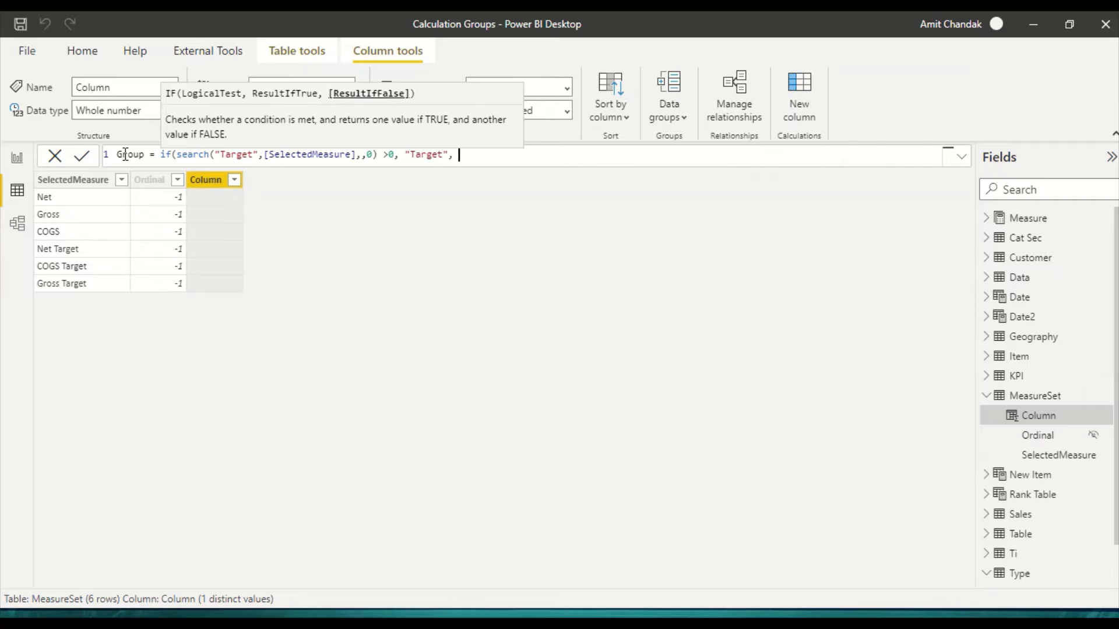
type("\"Actual\")")
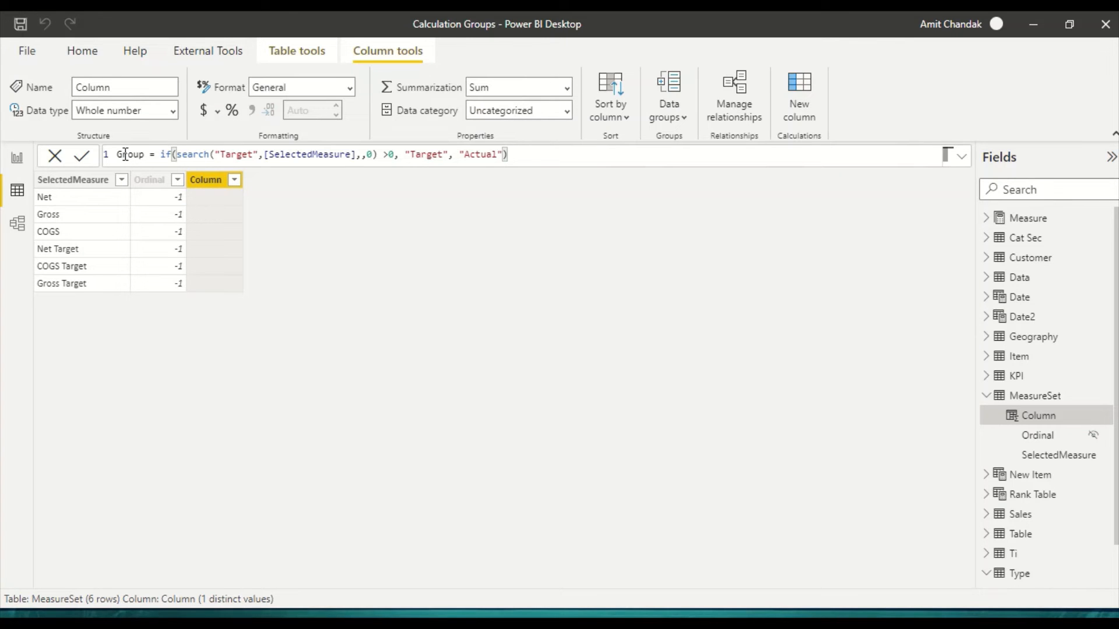
key("Return")
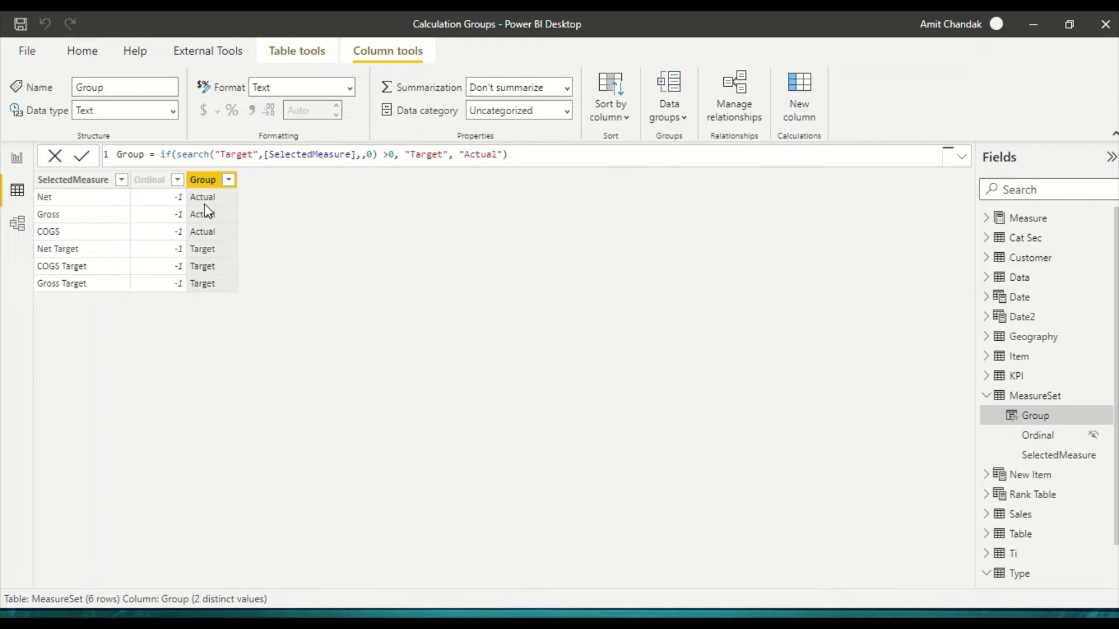
Step: Look for the Group field under MeasureSet in the report view's field list
left_click(16, 160)
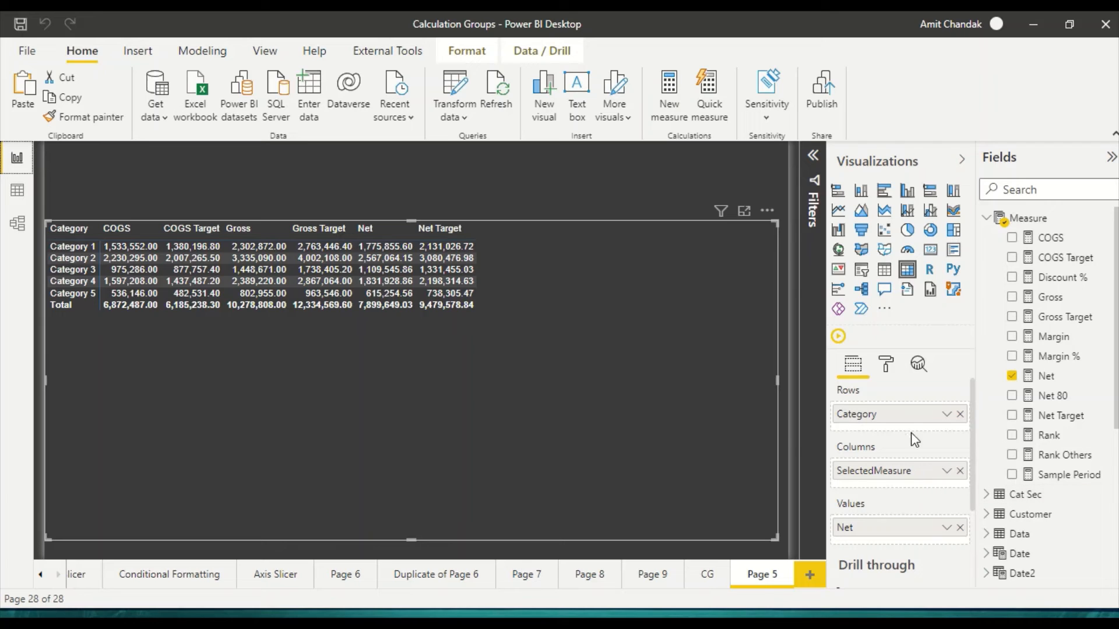
scroll(1066, 502, "down", 1)
scroll(1065, 503, "down", 4)
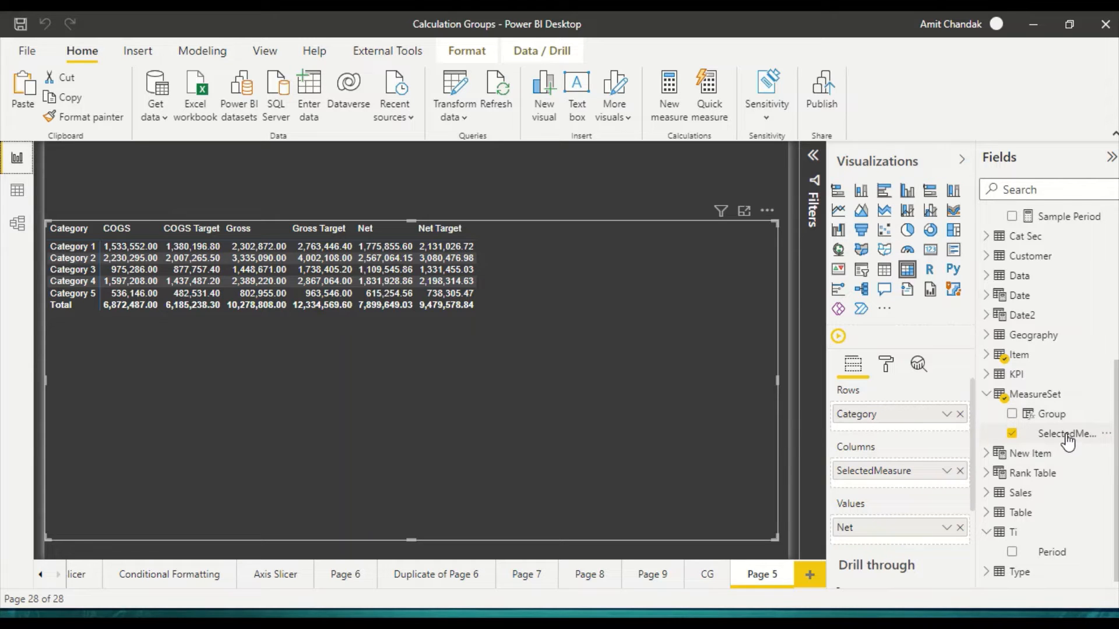
Step: Return to the MeasureSet data and add a calculated column called Name whose formula opens with a var declaration
left_click(17, 192)
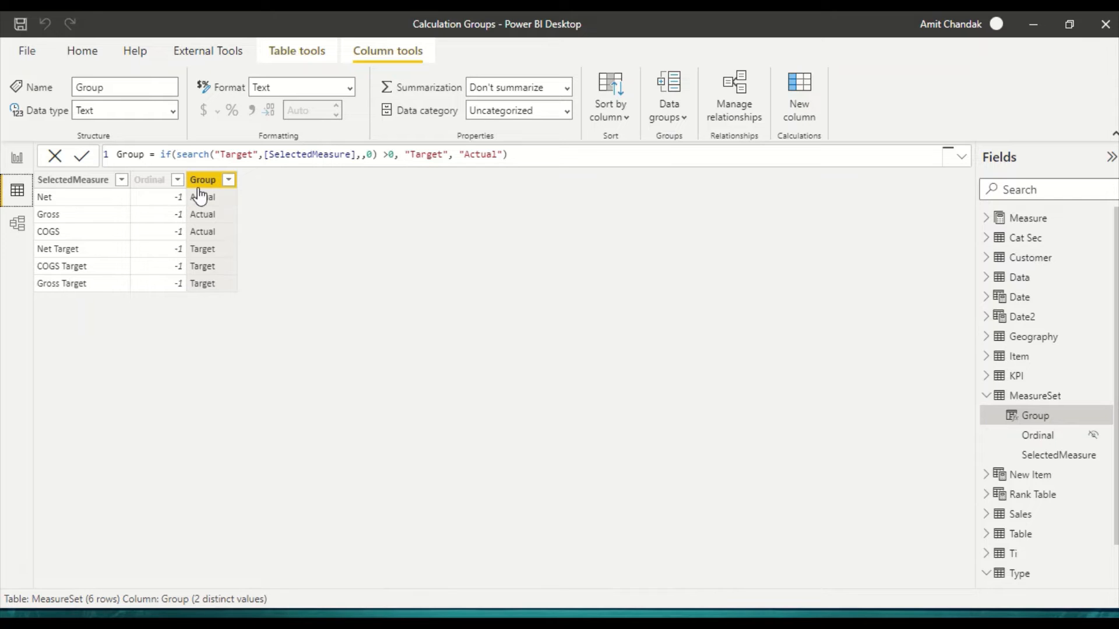
left_click(800, 101)
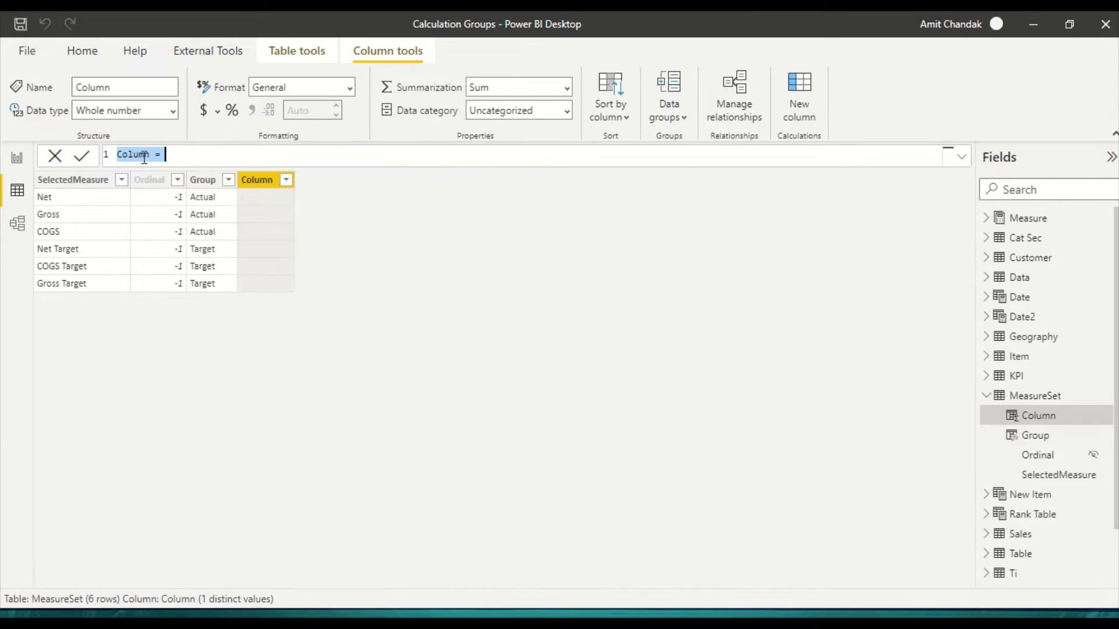
type("Name")
key("End")
type("var ")
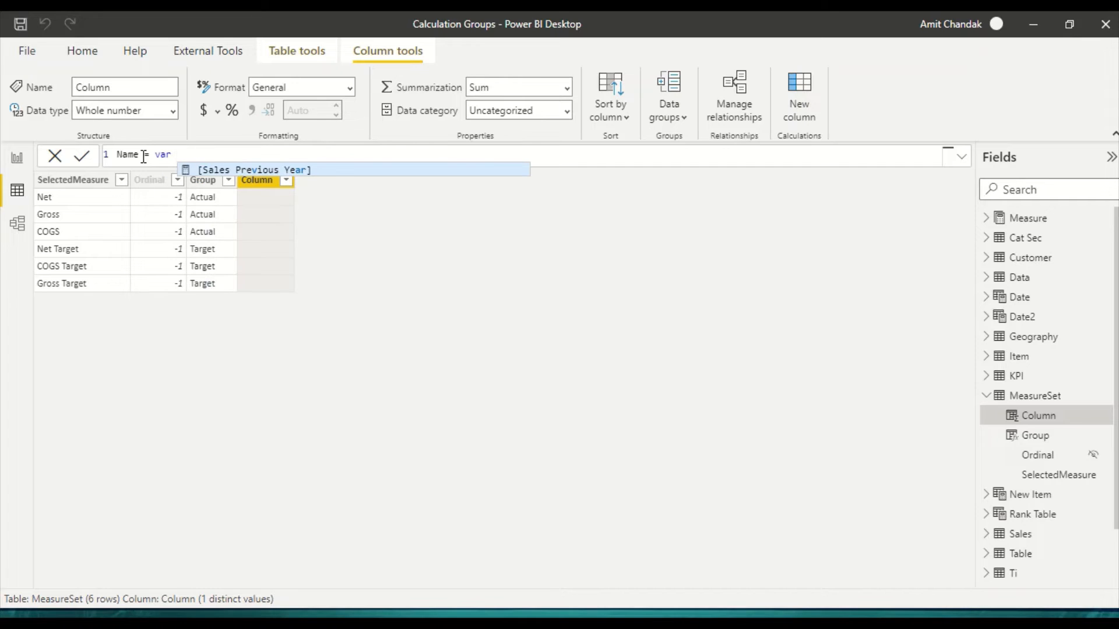
type("Sear")
key("BackSpace")
key("BackSpace")
key("BackSpace")
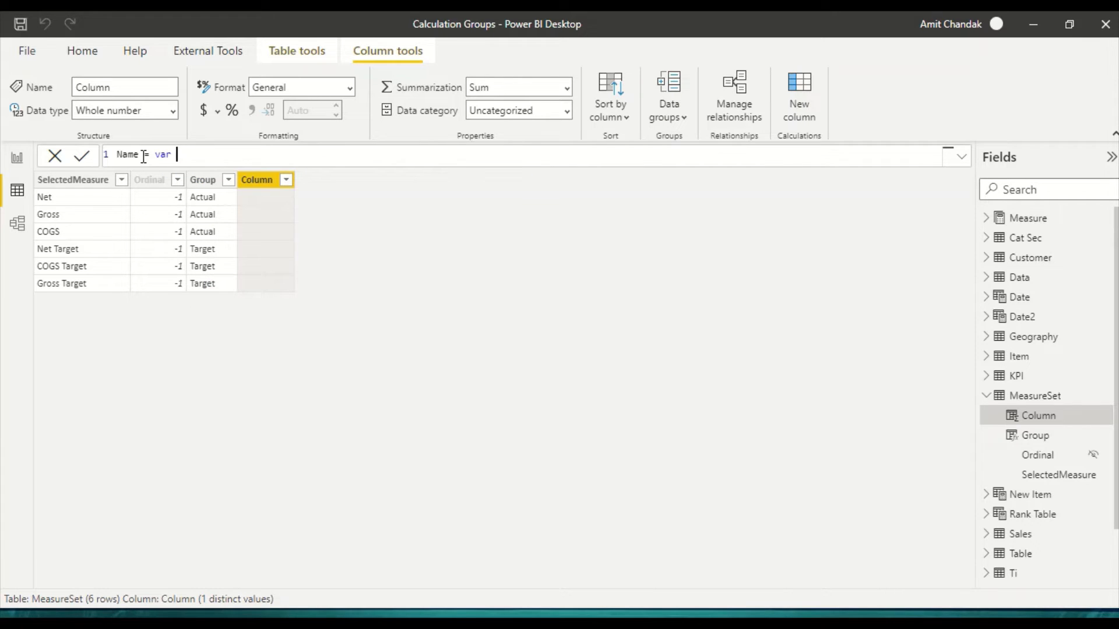
Step: Define the variable _1 in the Name formula as SEARCH("Target",[SelectedMeasure],,0)
type("_1 = SEARCH(\"\"")
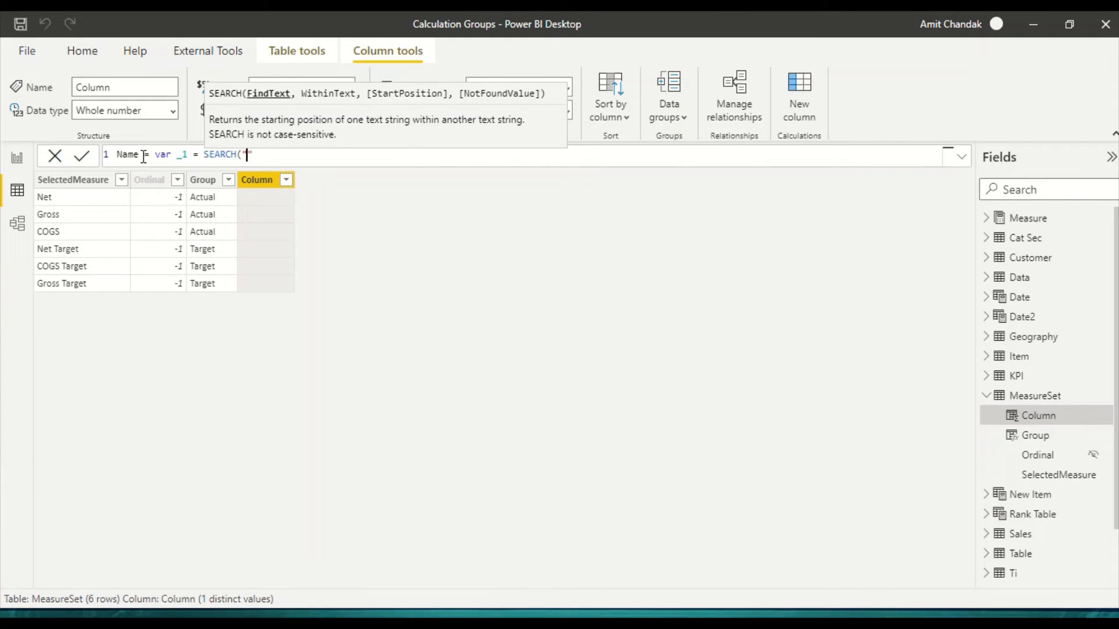
type("Target")
type(",")
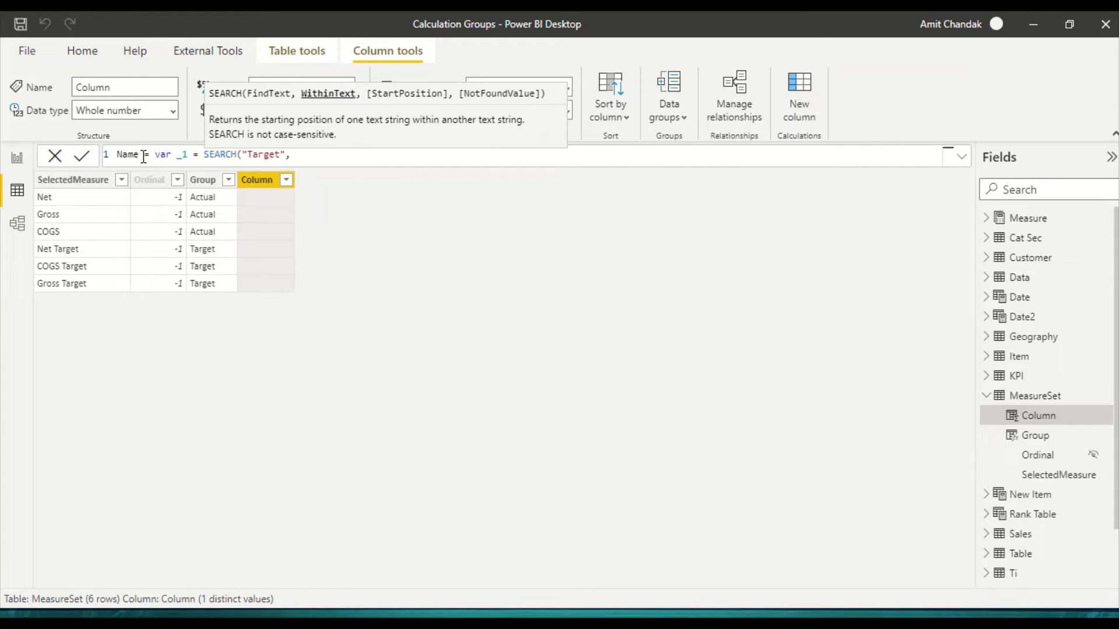
type("[sele")
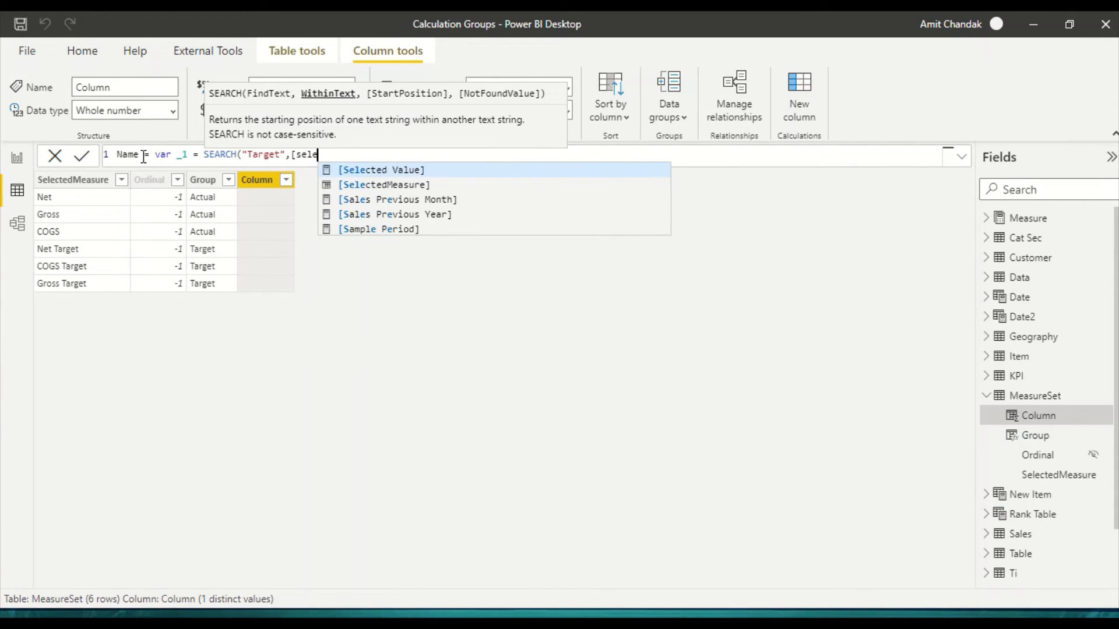
key("Down")
key("Tab")
type(",")
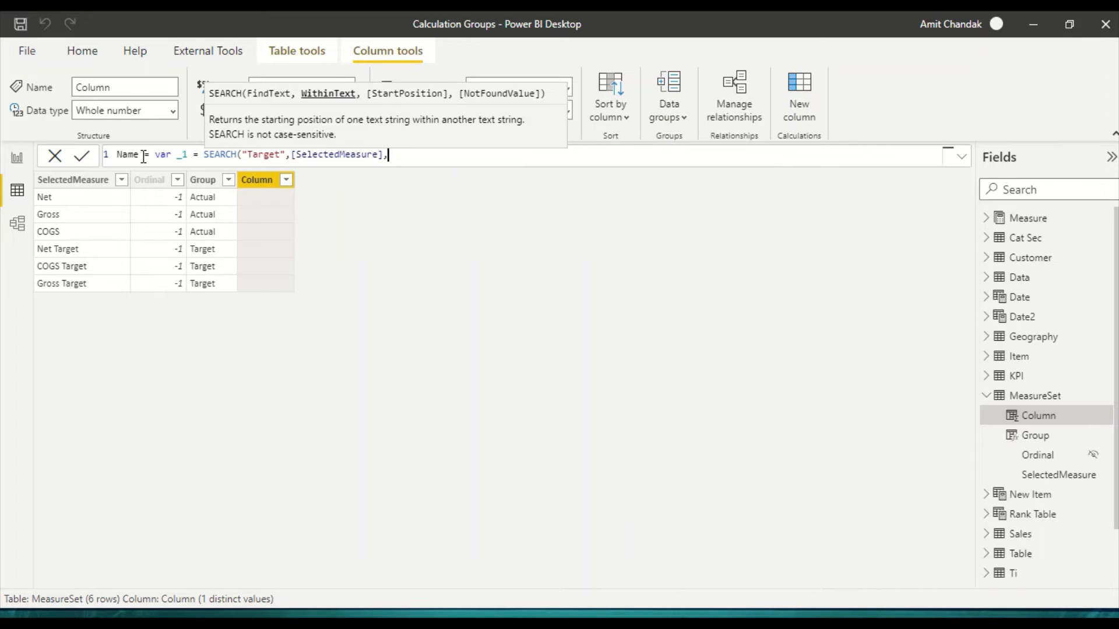
type(",")
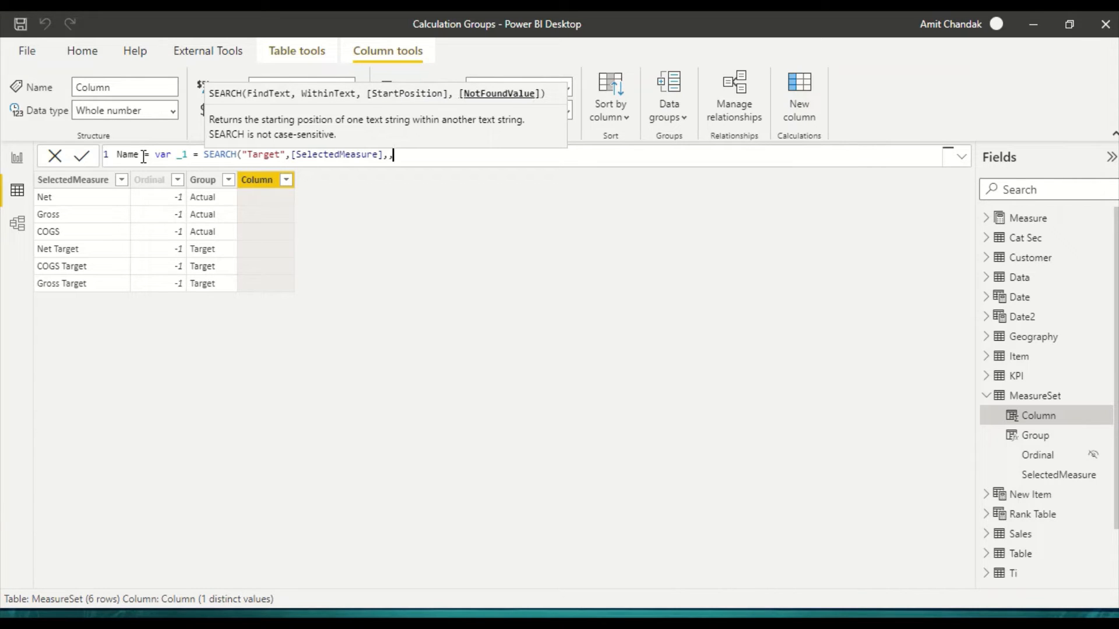
type("0)")
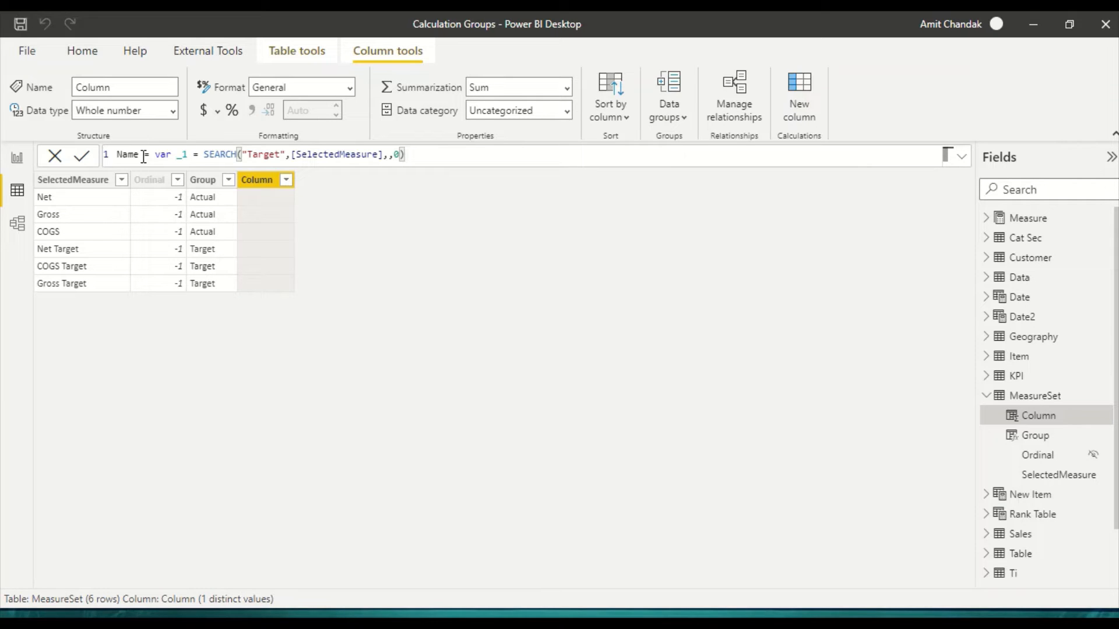
type(" return if(")
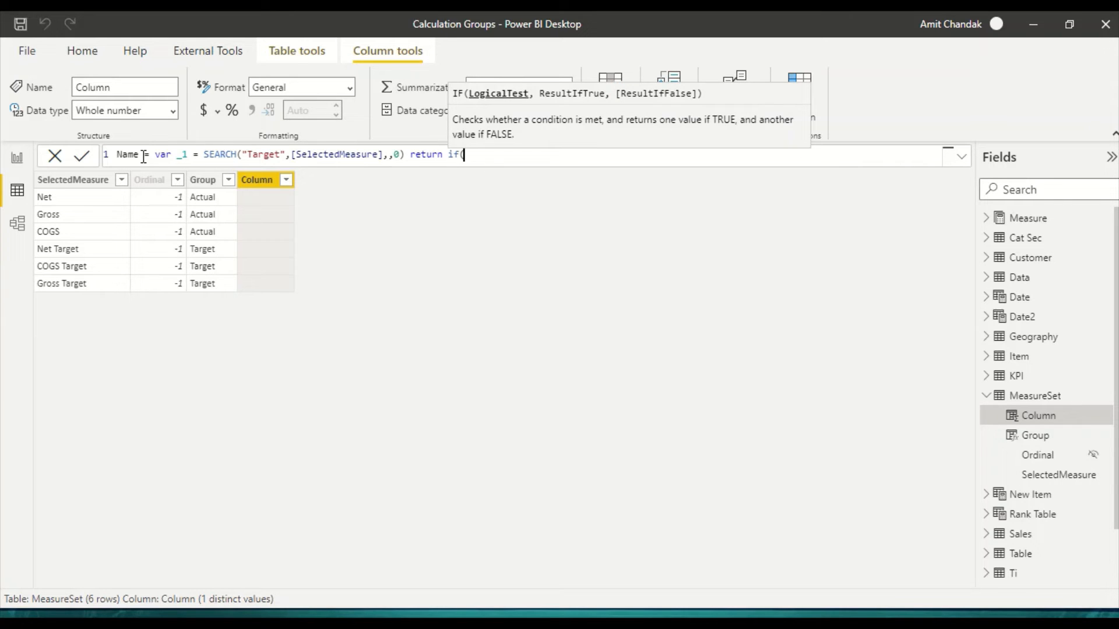
type("_1, ")
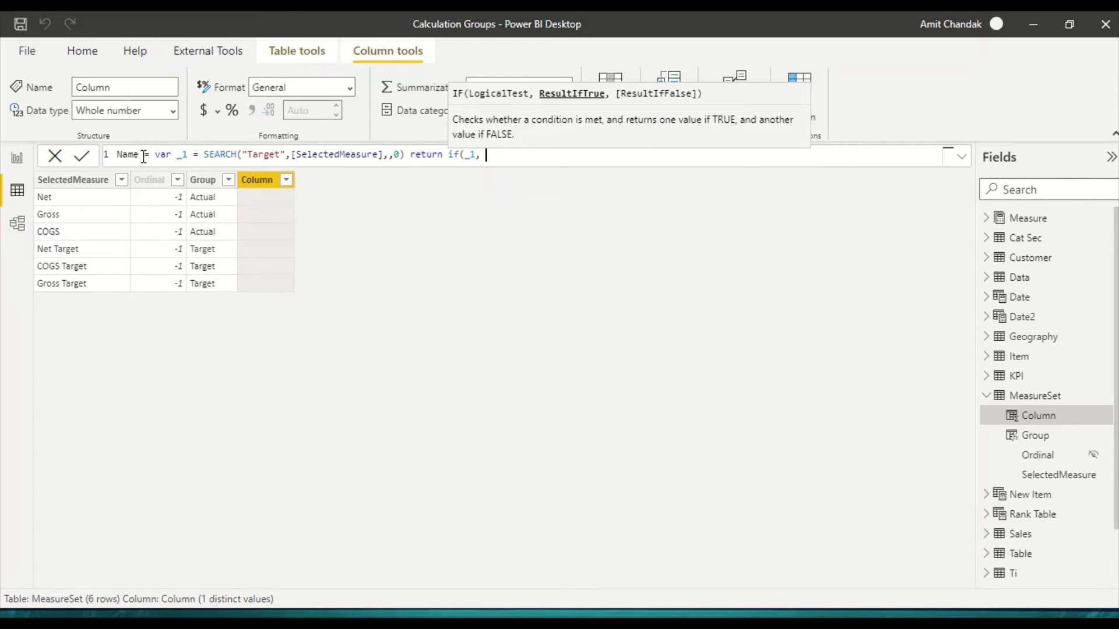
type("[sel")
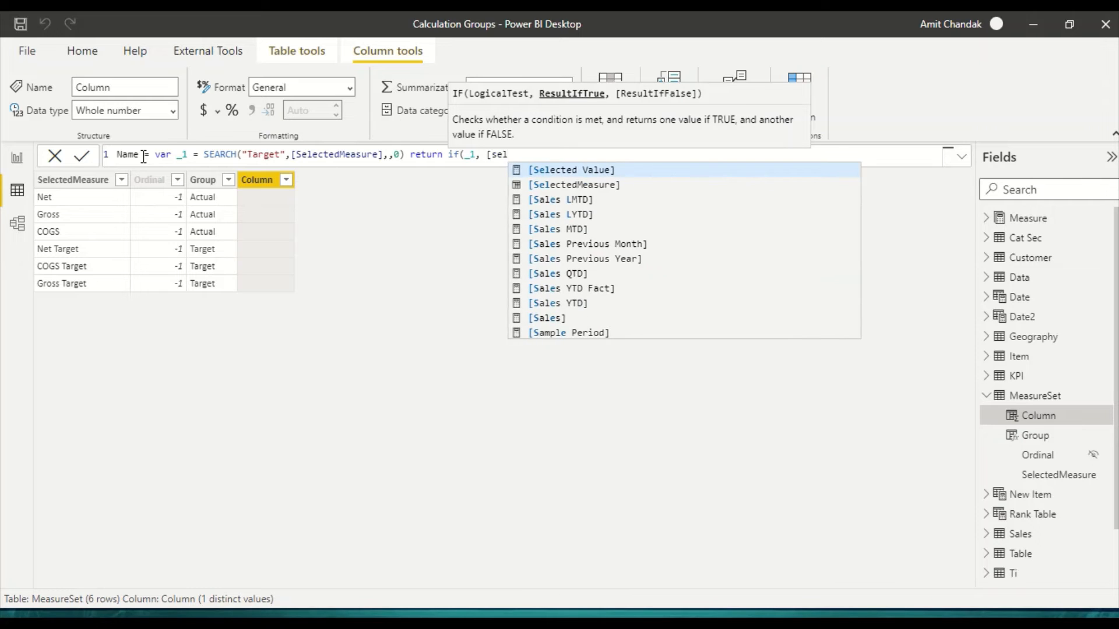
Step: Add a return clause to the Name formula with an IF that tests _1 and gives [SelectedMeasure] when true
key("Down")
key("Tab")
type(", ")
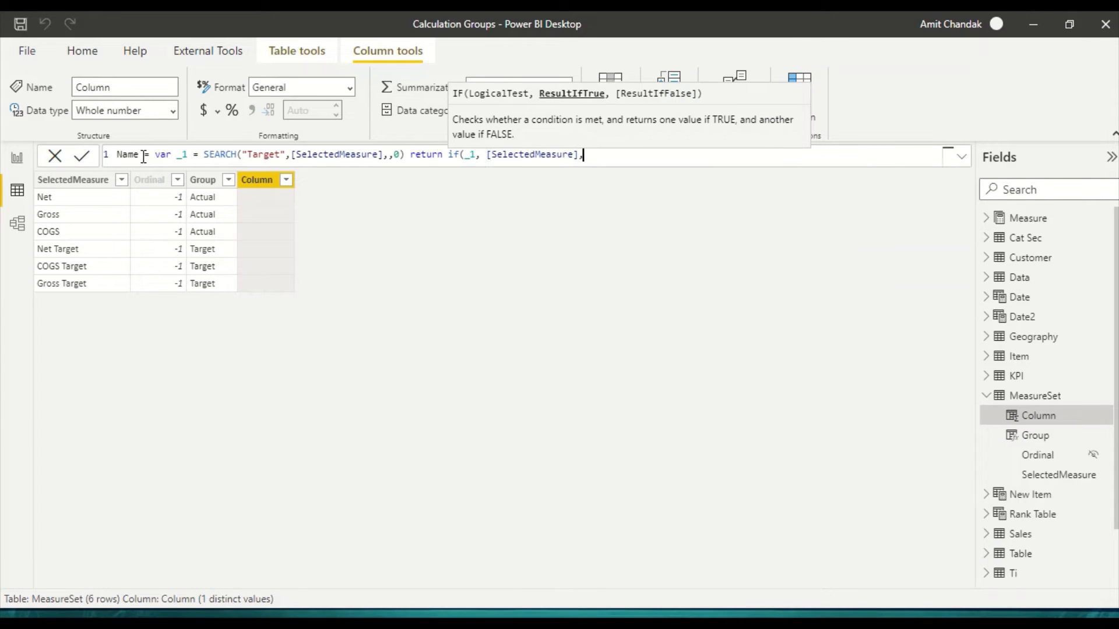
type("left")
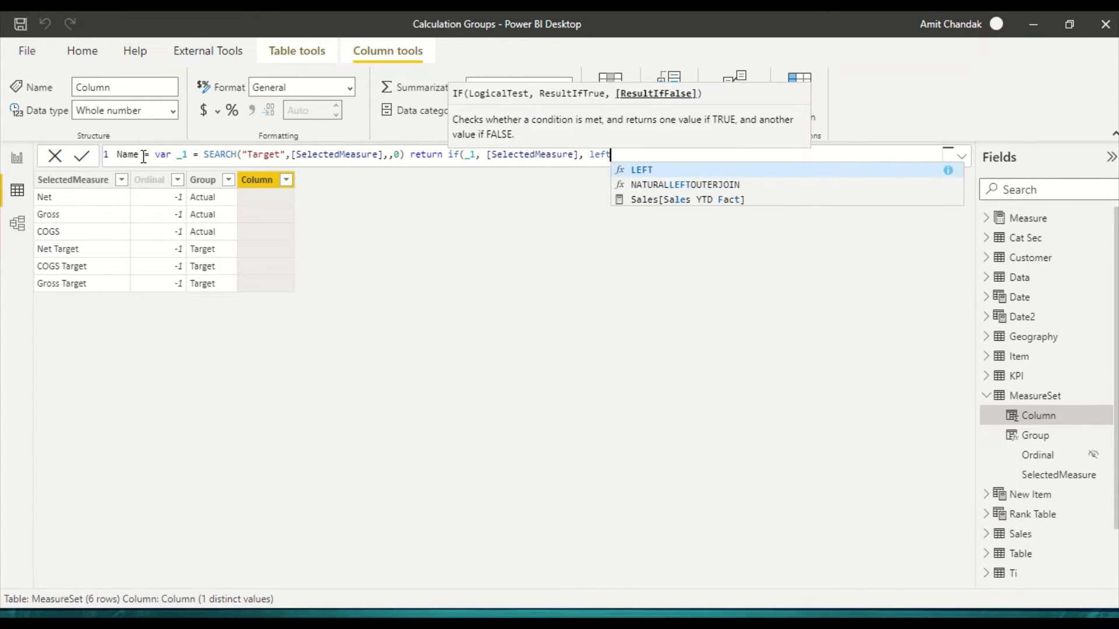
type("(")
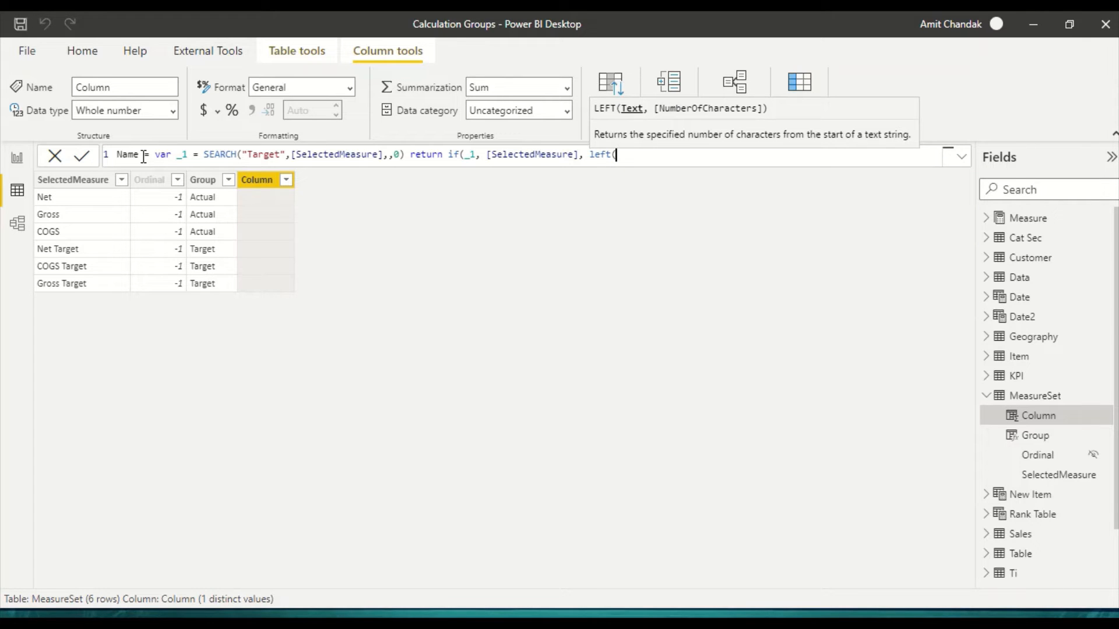
type("[sele")
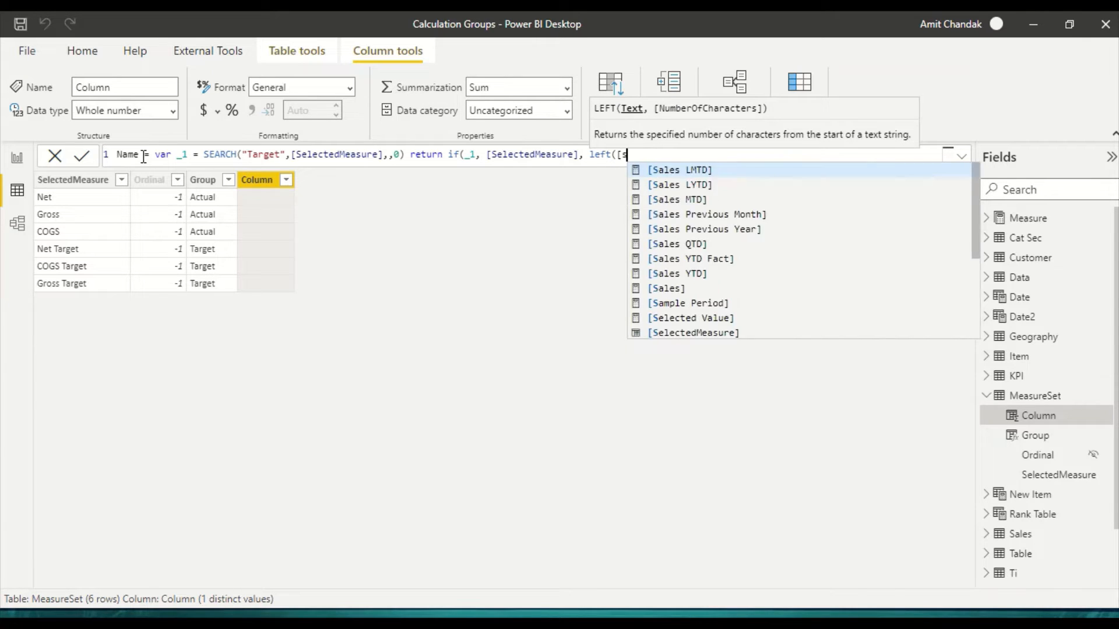
Step: Complete the Name formula's IF with left([SelectedMeasure],_1-1) as the false result and commit the column
key("Down")
key("Tab")
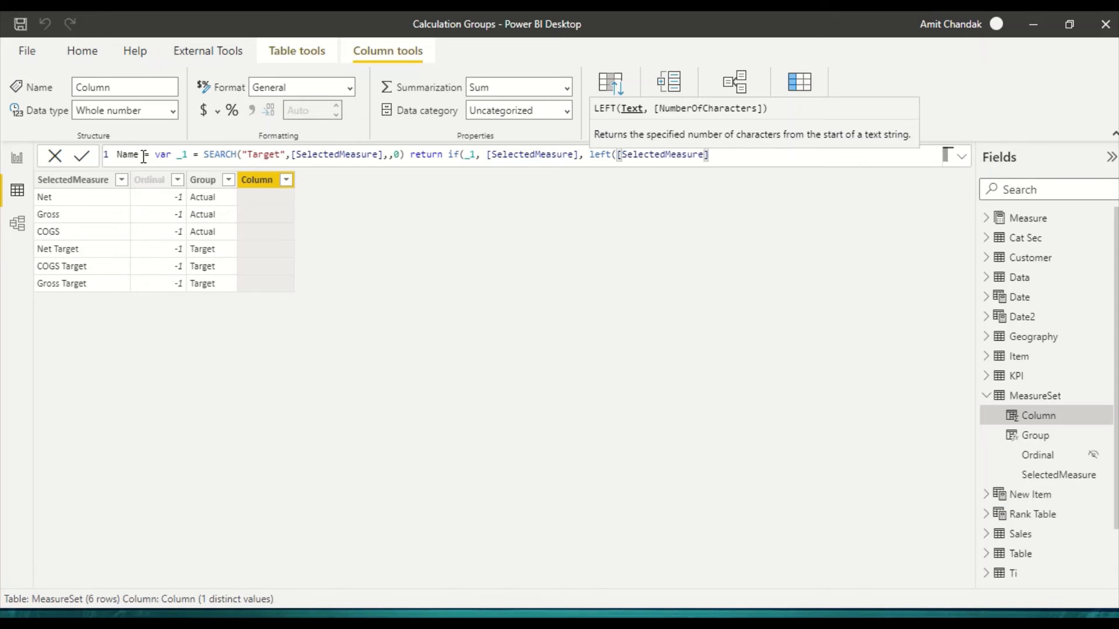
type(",")
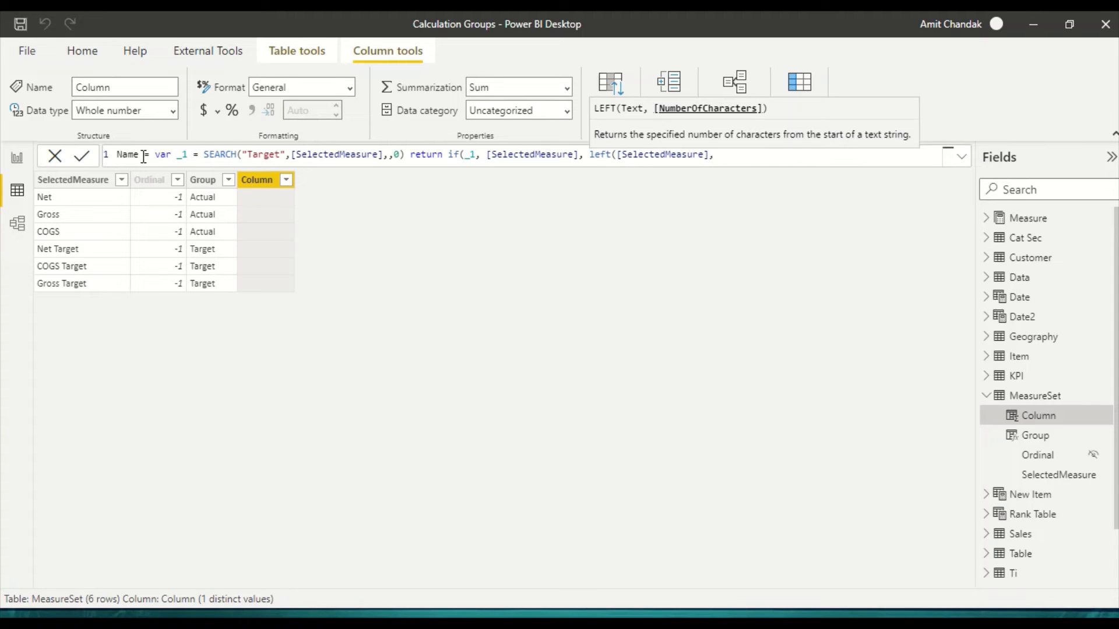
type("_1-1)")
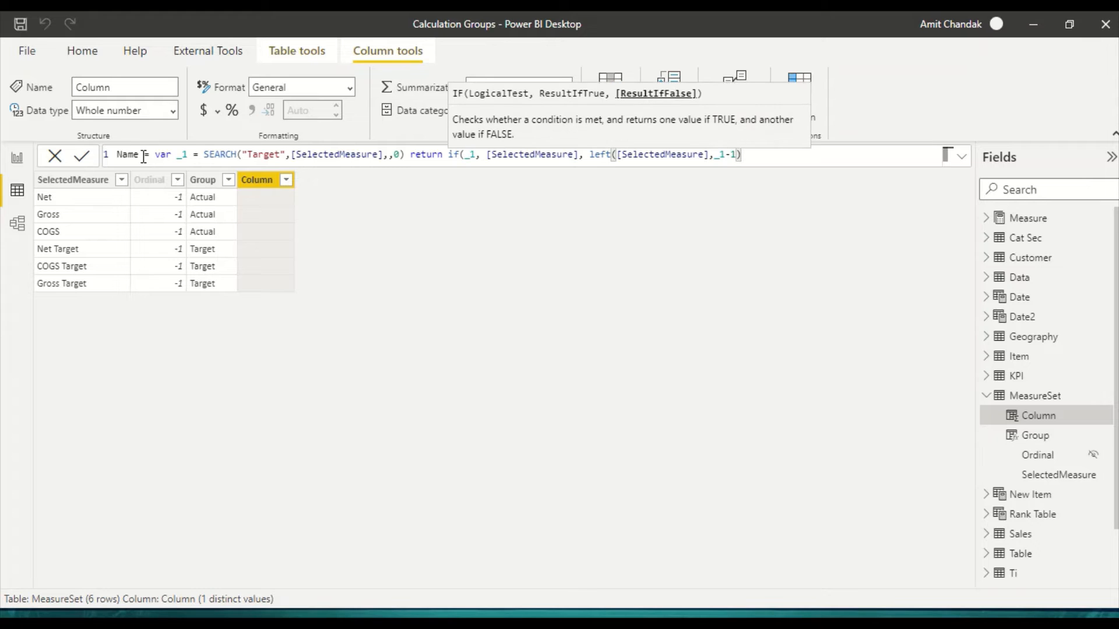
type(")")
key("Return")
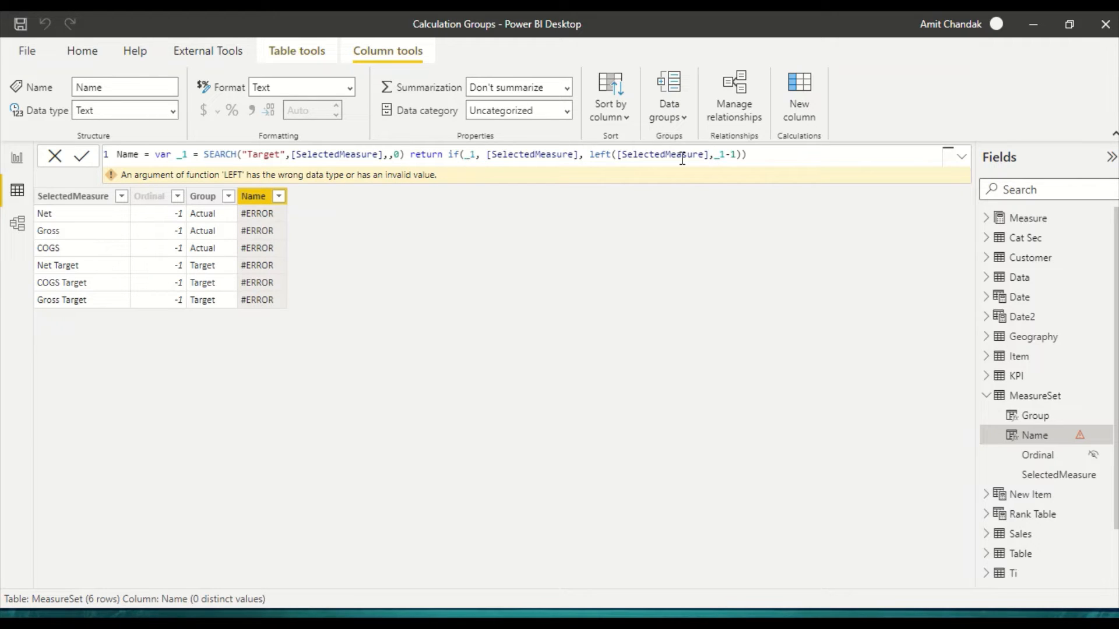
Step: Correct the IF condition in the Name formula to _1=0 and commit the column
left_click(468, 155)
key("Right")
key("Right")
key("Right")
type("-")
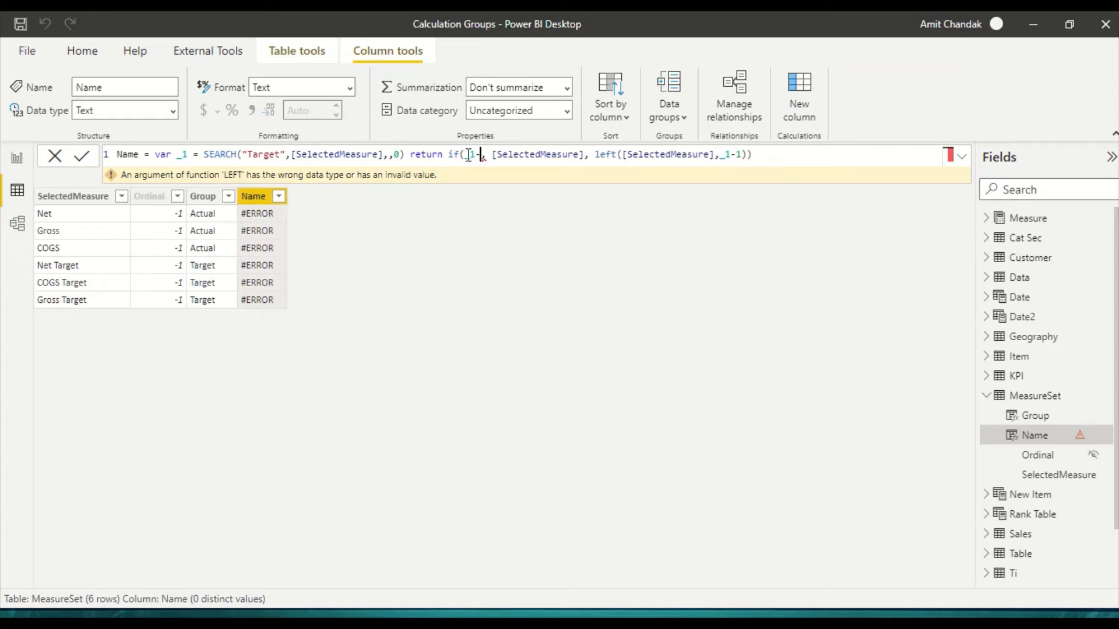
key("BackSpace")
type("=0\\")
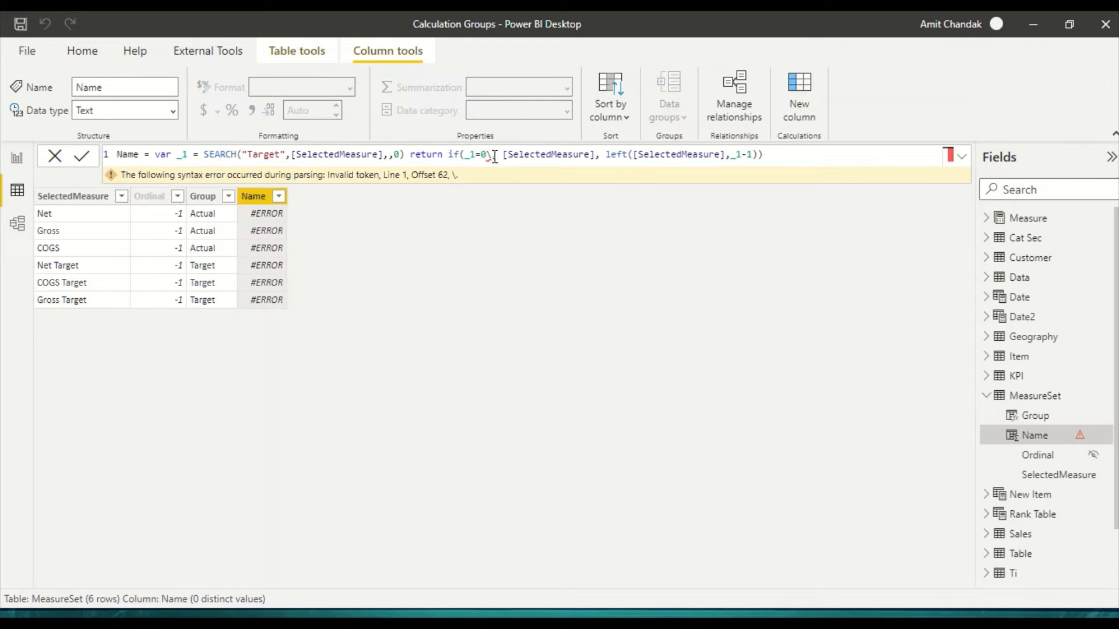
key("BackSpace")
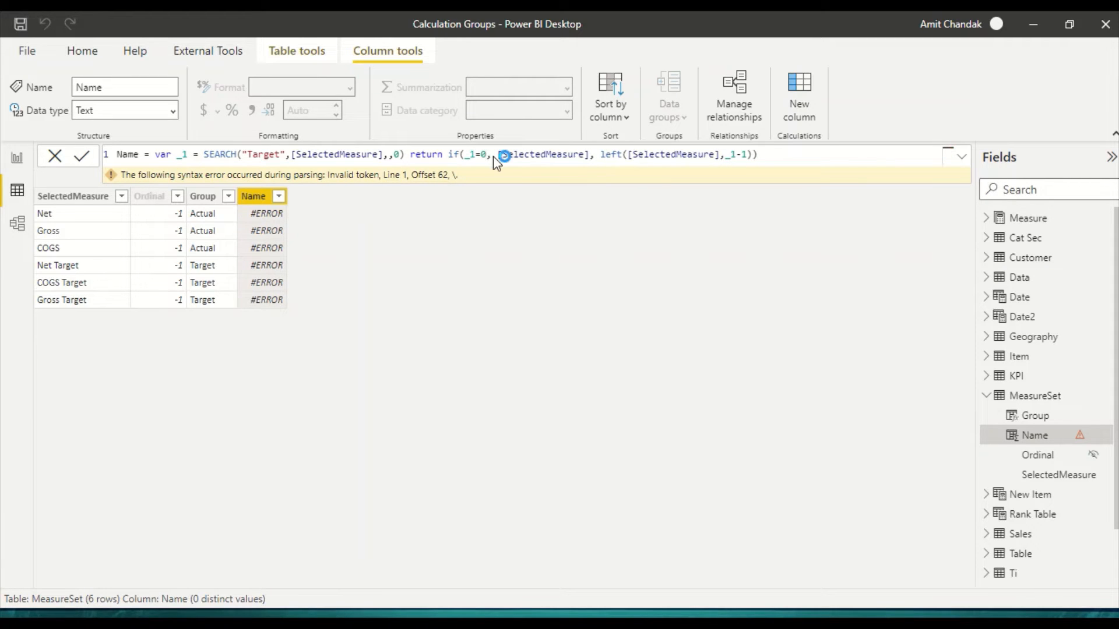
key("Return")
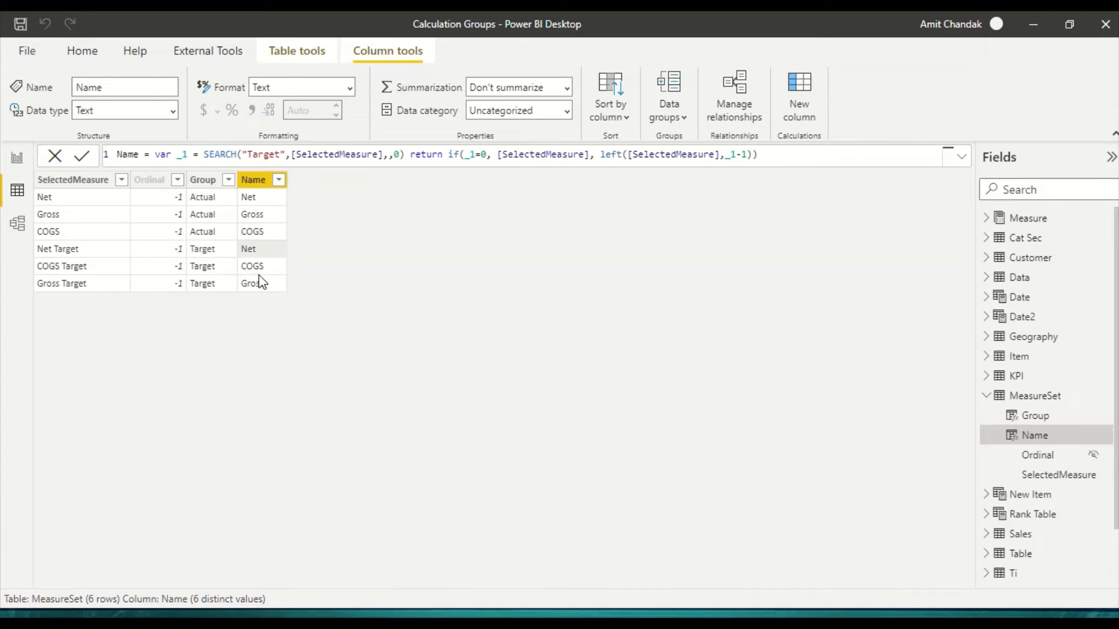
Step: In the report's matrix, replace SelectedMeasure with Group and Name as column fields and expand the column hierarchy one level
left_click(17, 157)
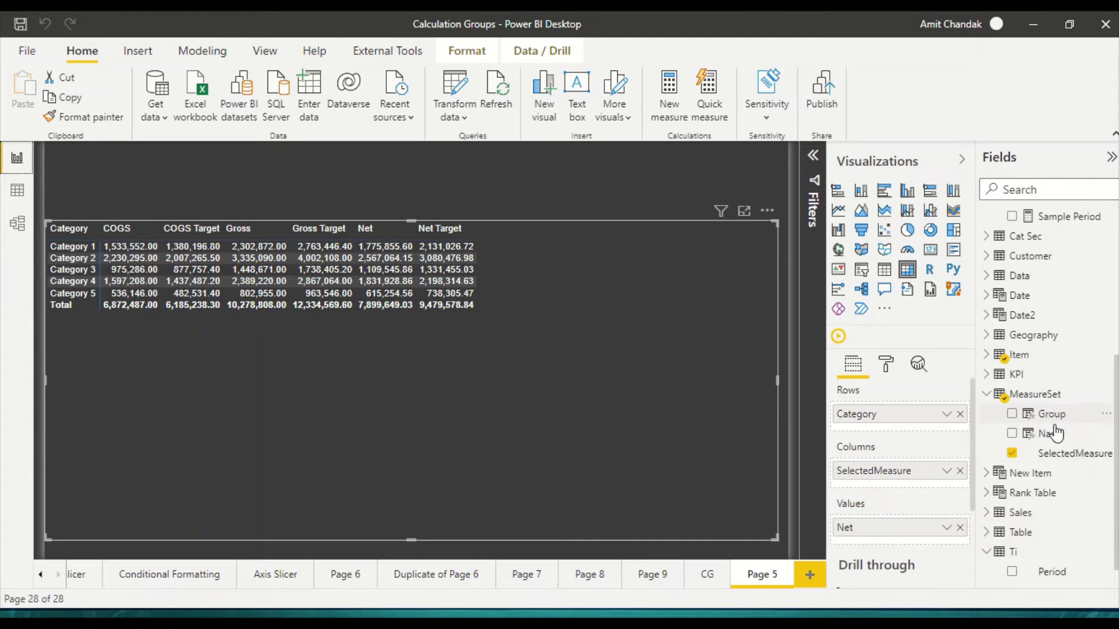
left_click(959, 471)
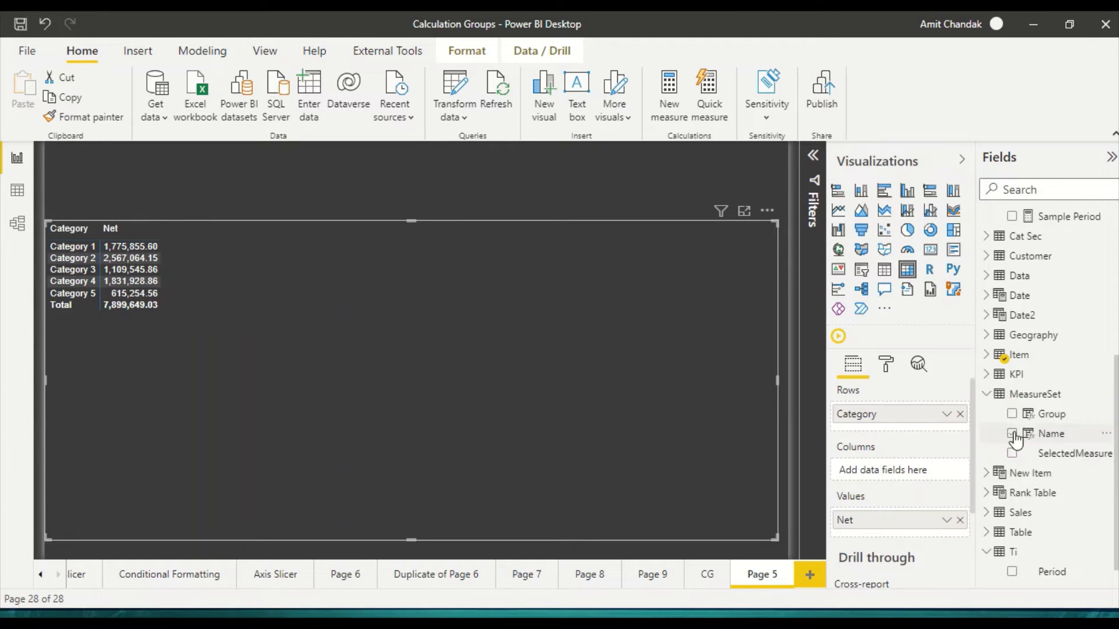
left_click_drag(1025, 415, 889, 466)
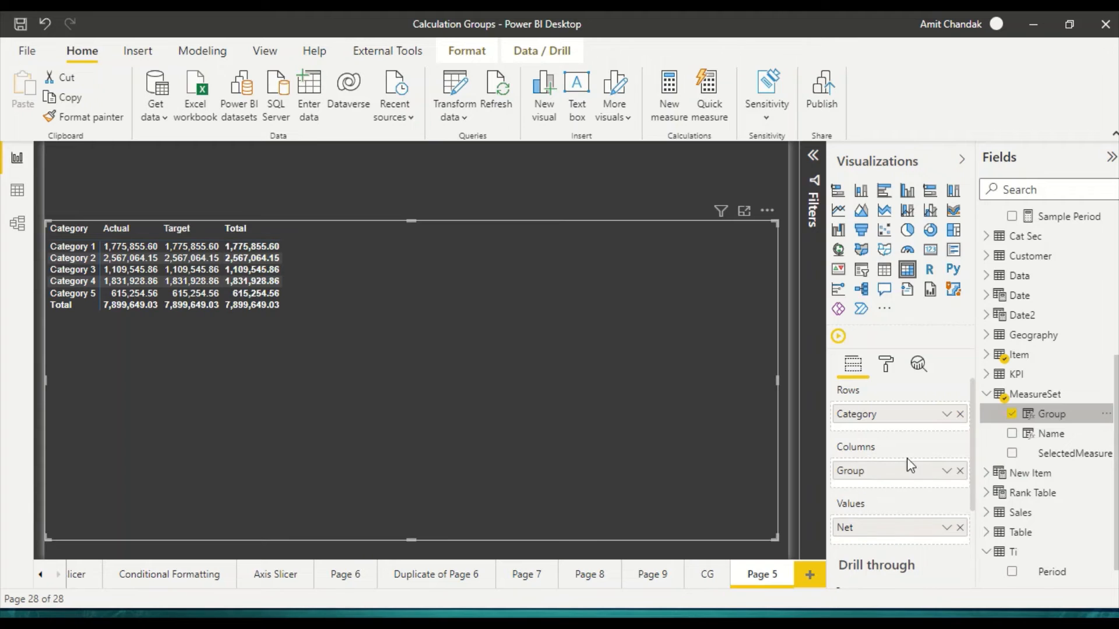
left_click_drag(1047, 435, 901, 485)
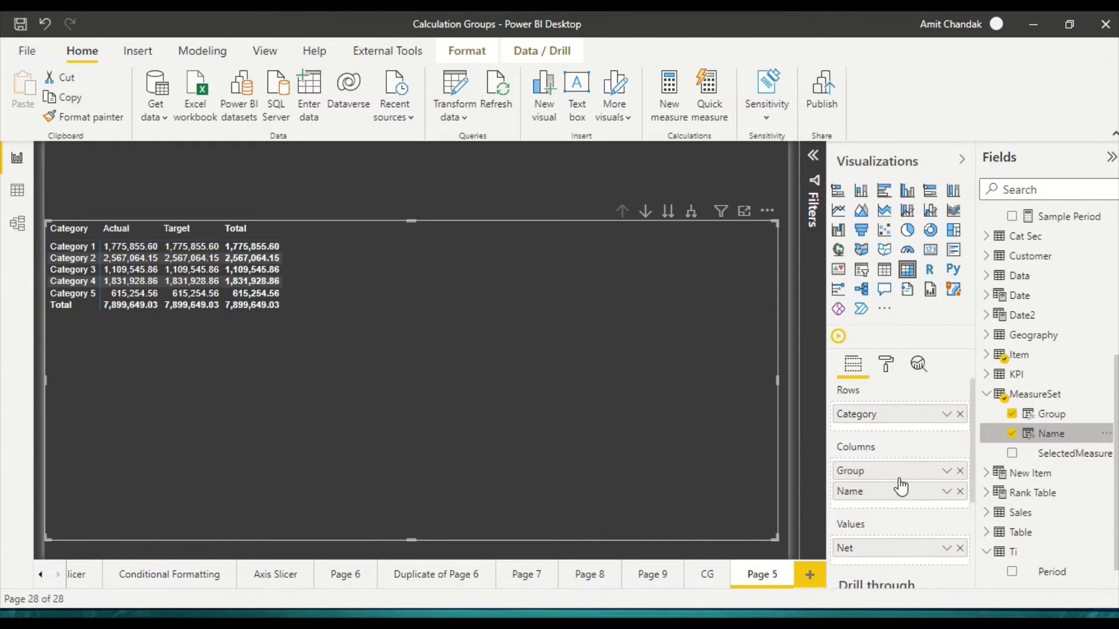
left_click(691, 214)
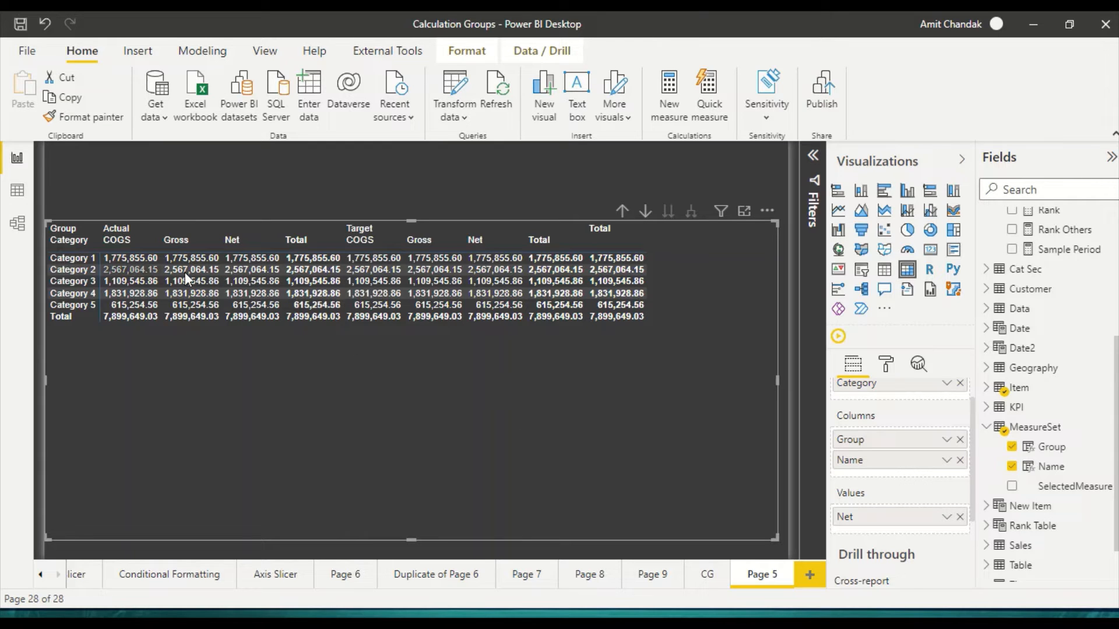
Step: Add SelectedMeasure below Name in the matrix columns and expand the hierarchy to that level
left_click_drag(1051, 490, 914, 478)
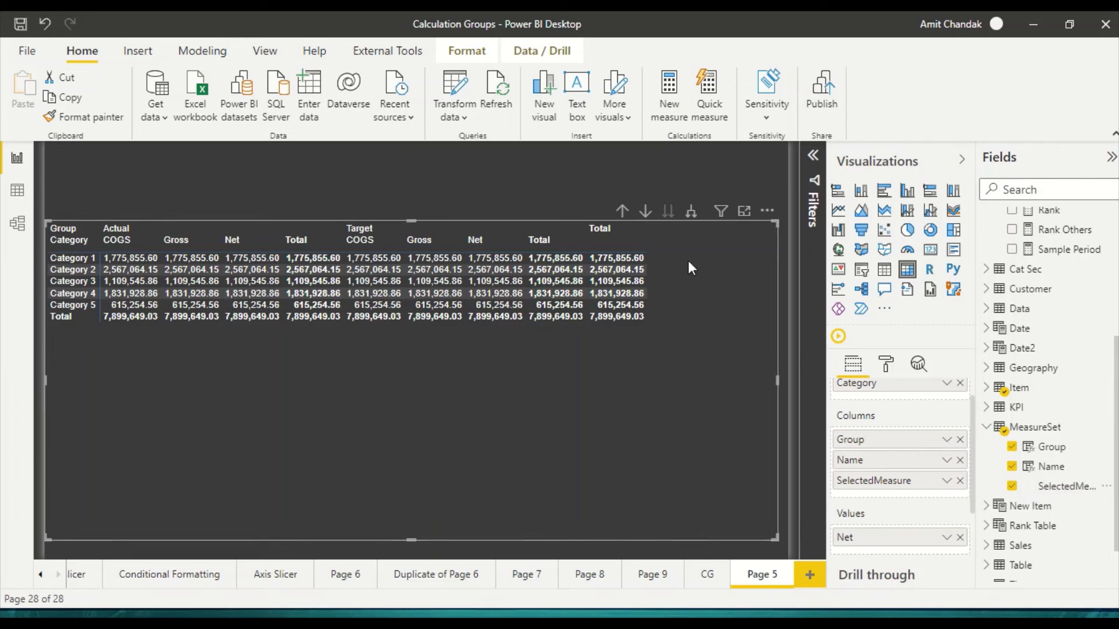
left_click(689, 215)
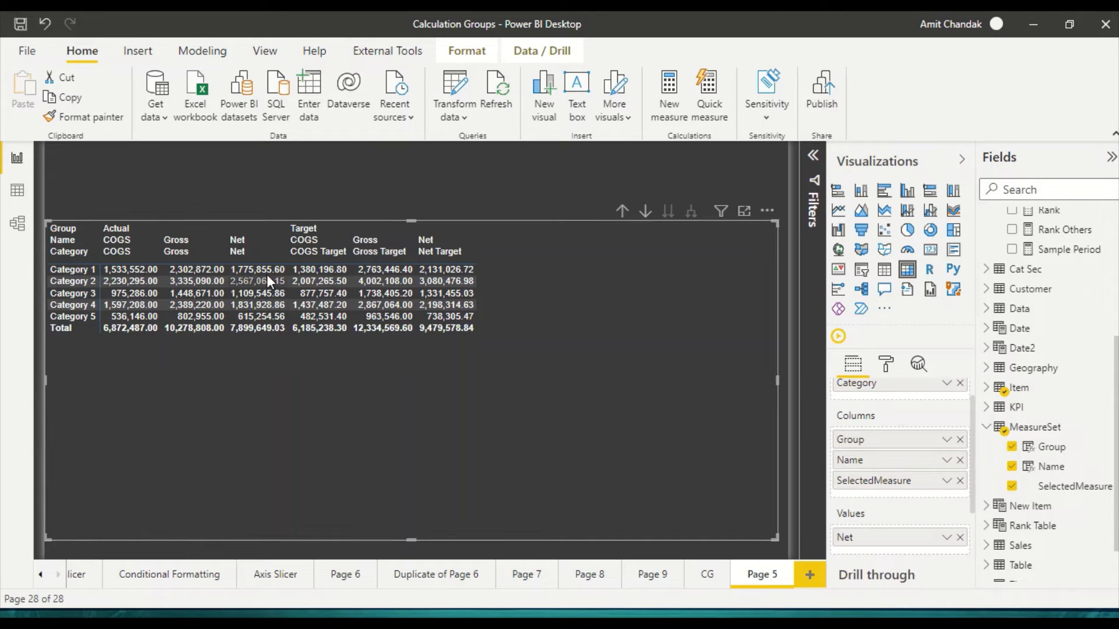
left_click(626, 218)
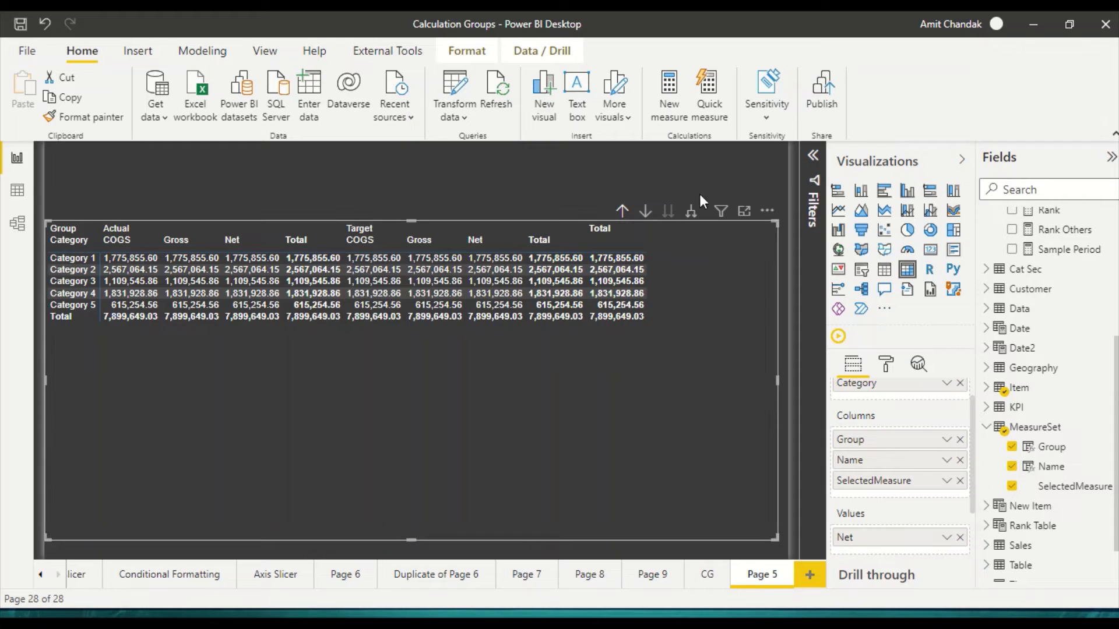
left_click(692, 212)
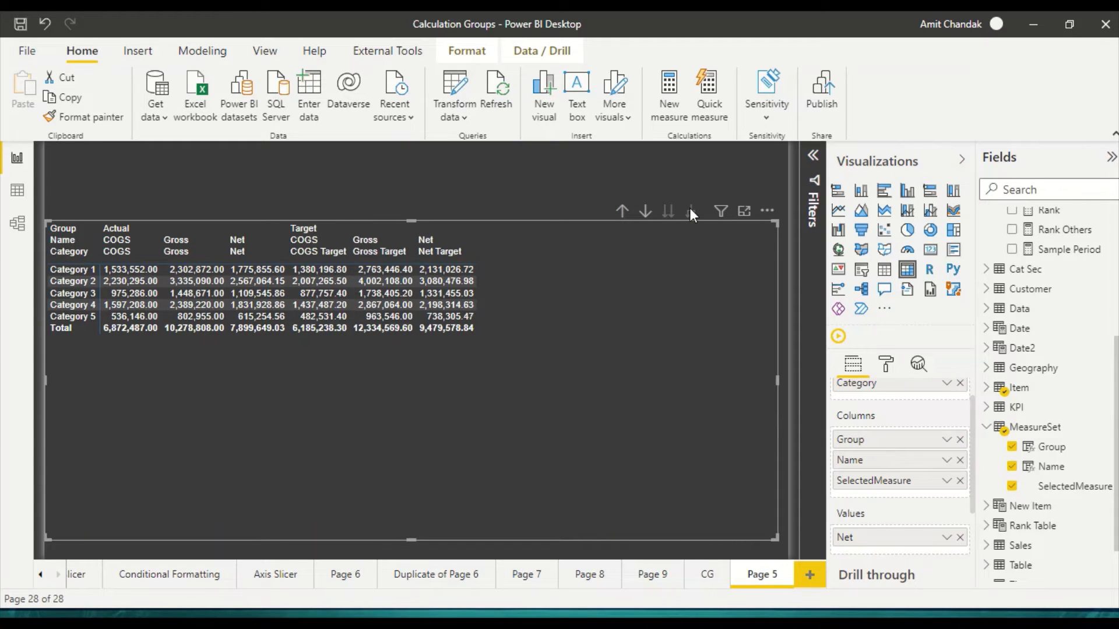
Step: Move Name above Group in the matrix columns and expand the column hierarchy one level
left_click_drag(874, 460, 897, 441)
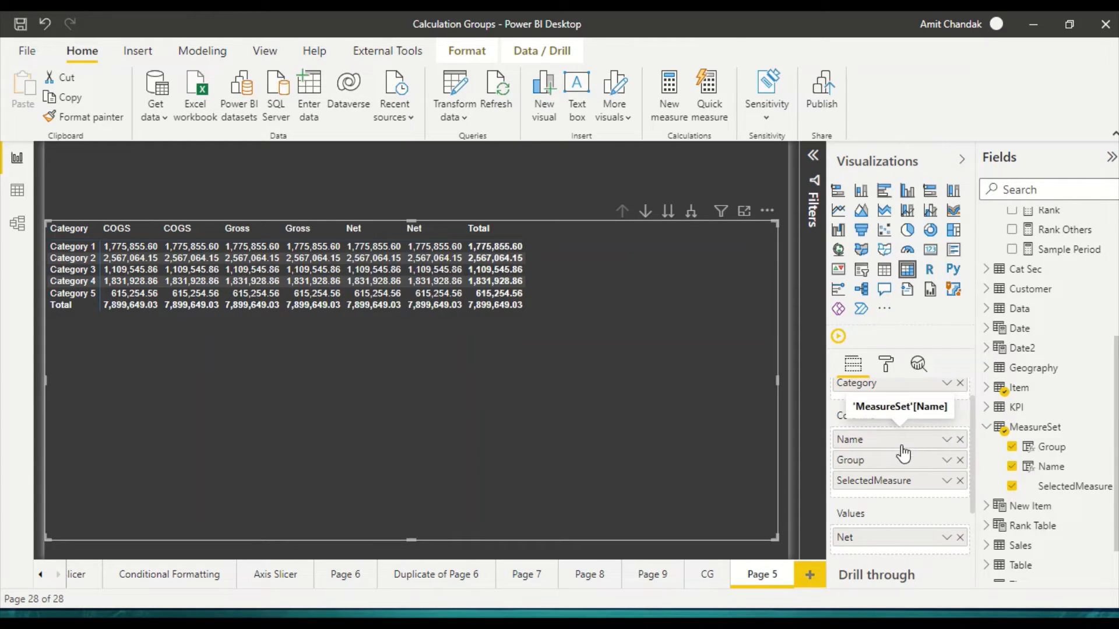
left_click(691, 212)
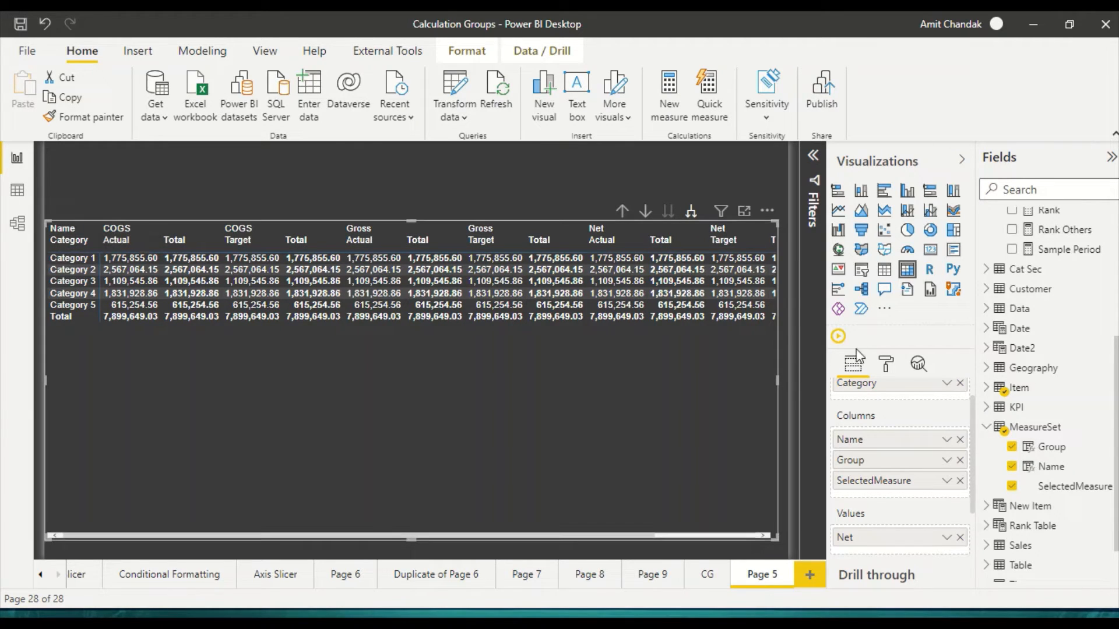
Step: Turn off both the row subtotals and the column subtotals of the matrix
left_click(886, 364)
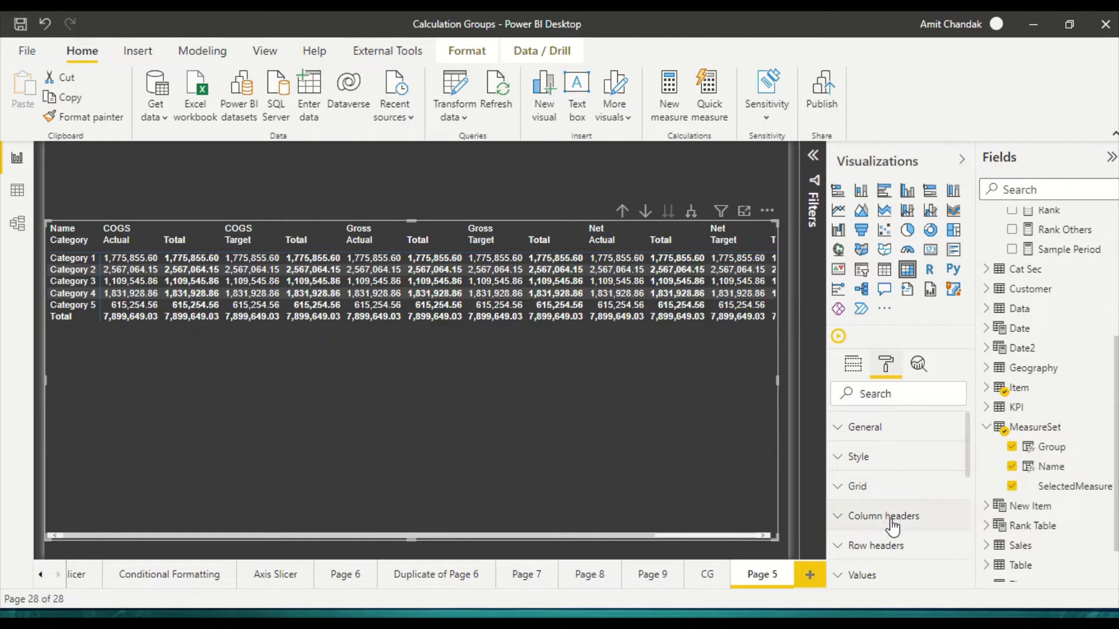
left_click(890, 518)
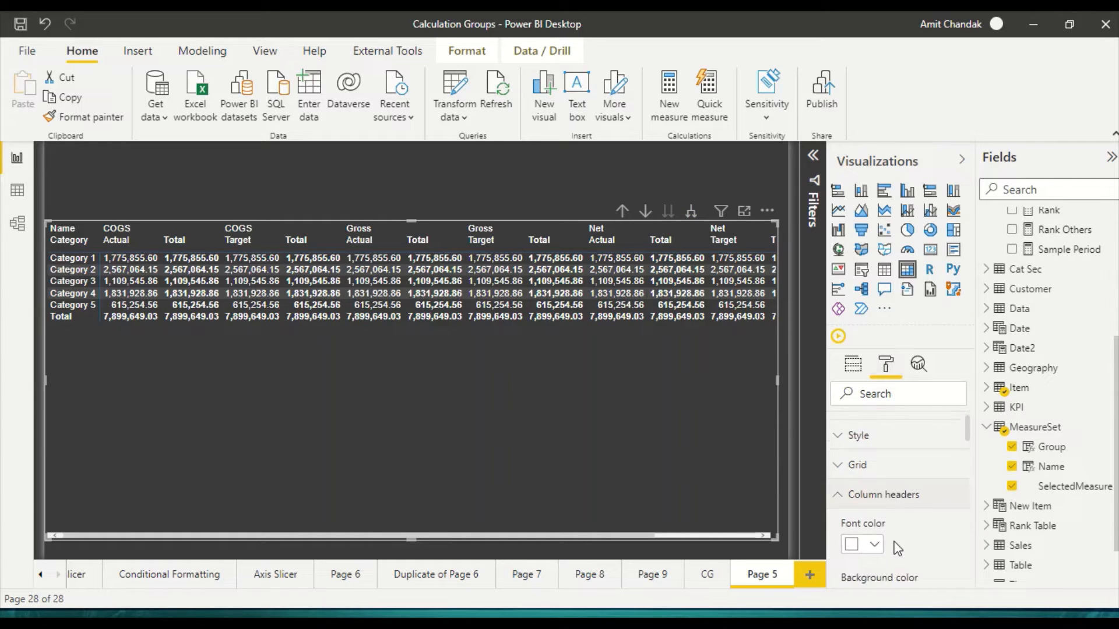
left_click(849, 518)
scroll(885, 507, "down", 2)
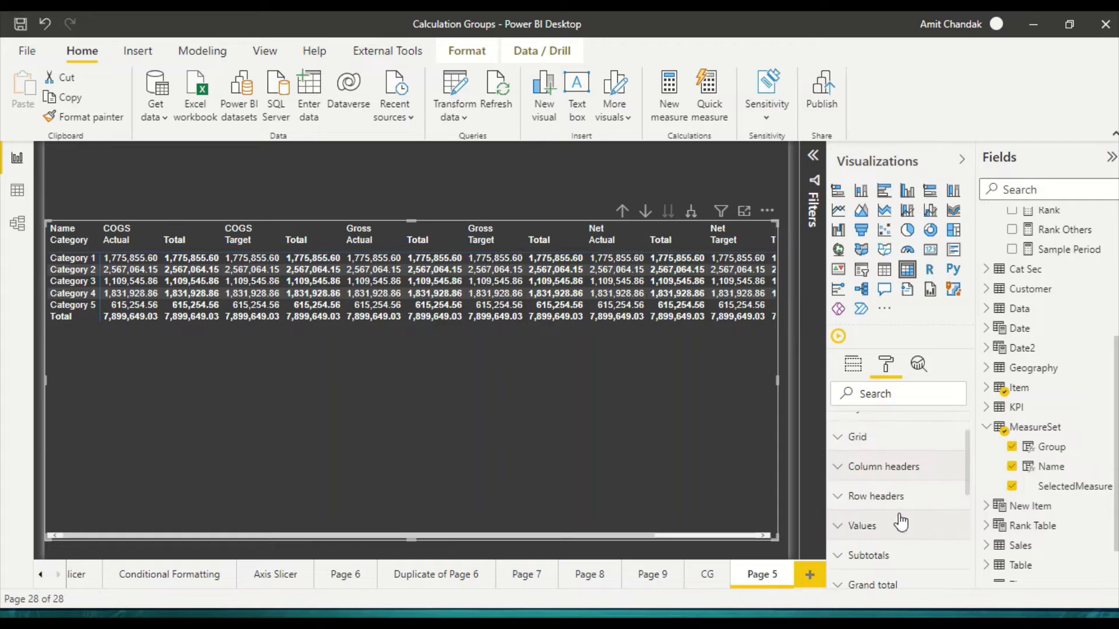
left_click(890, 511)
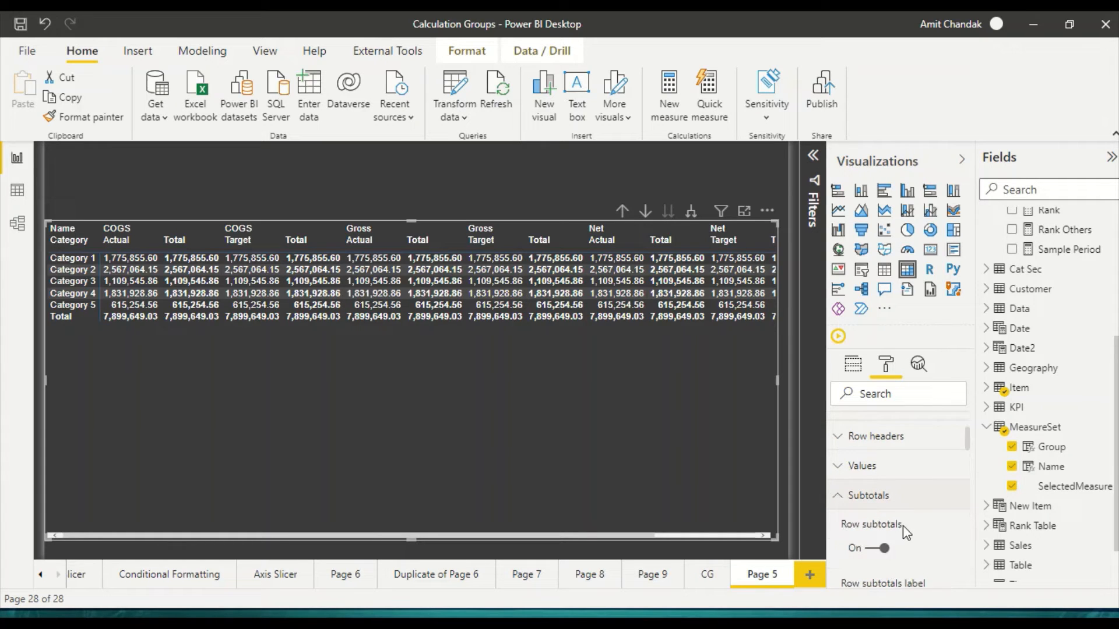
left_click(877, 548)
left_click(845, 506)
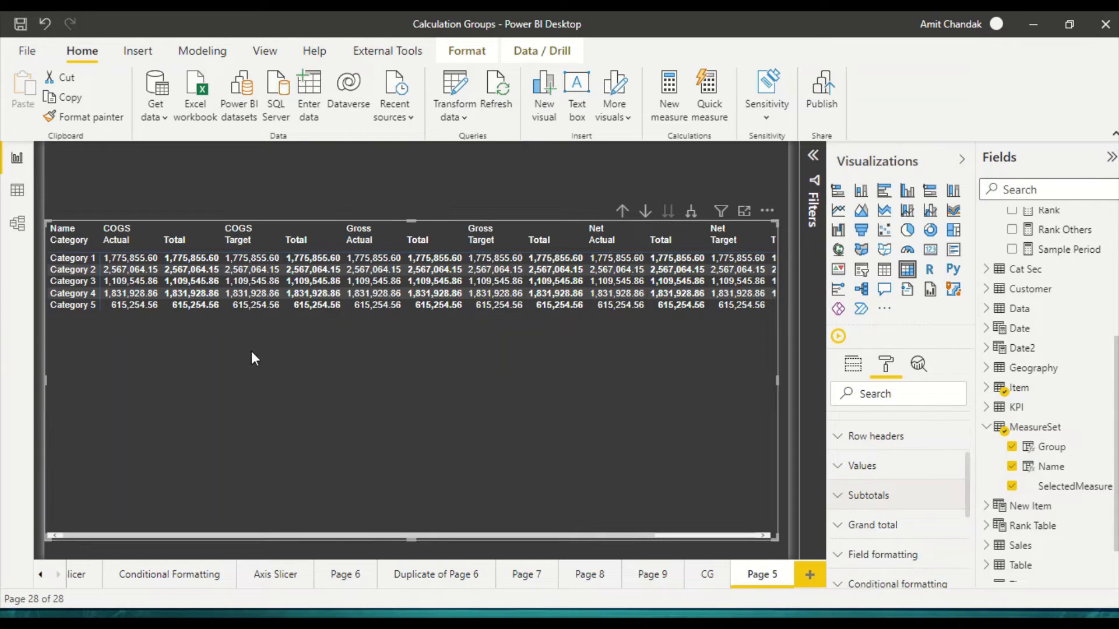
scroll(880, 534, "down", 1)
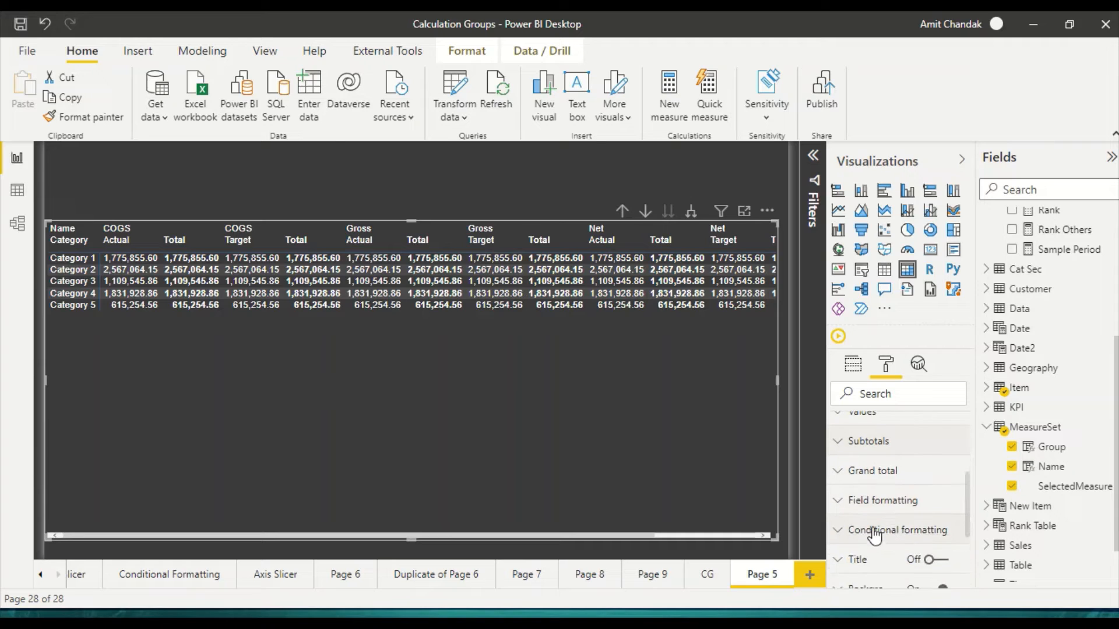
left_click(852, 446)
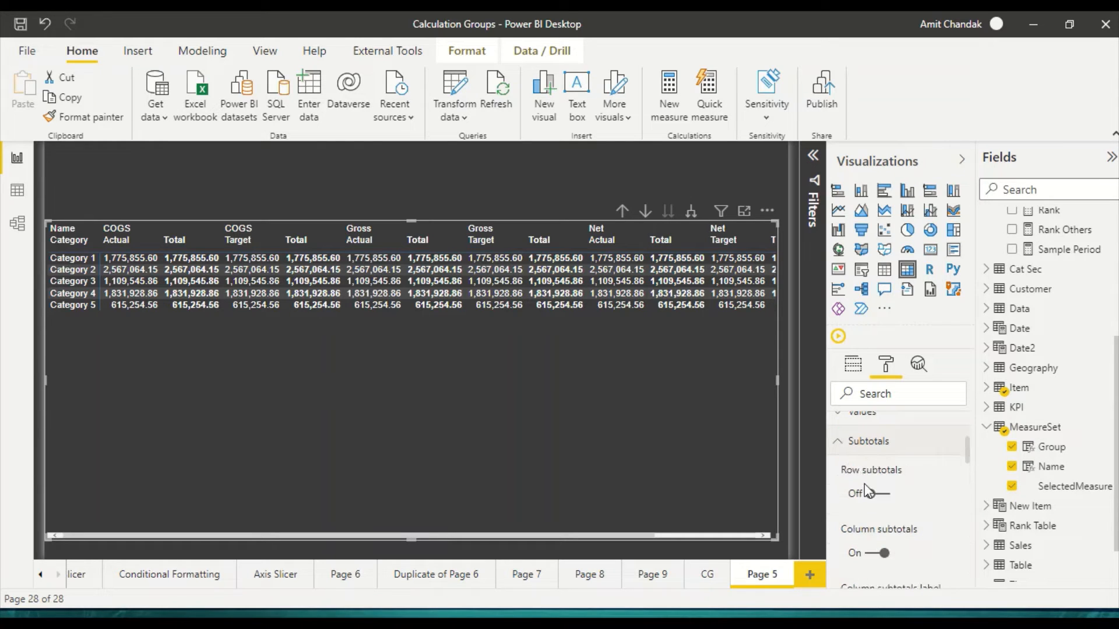
left_click(878, 554)
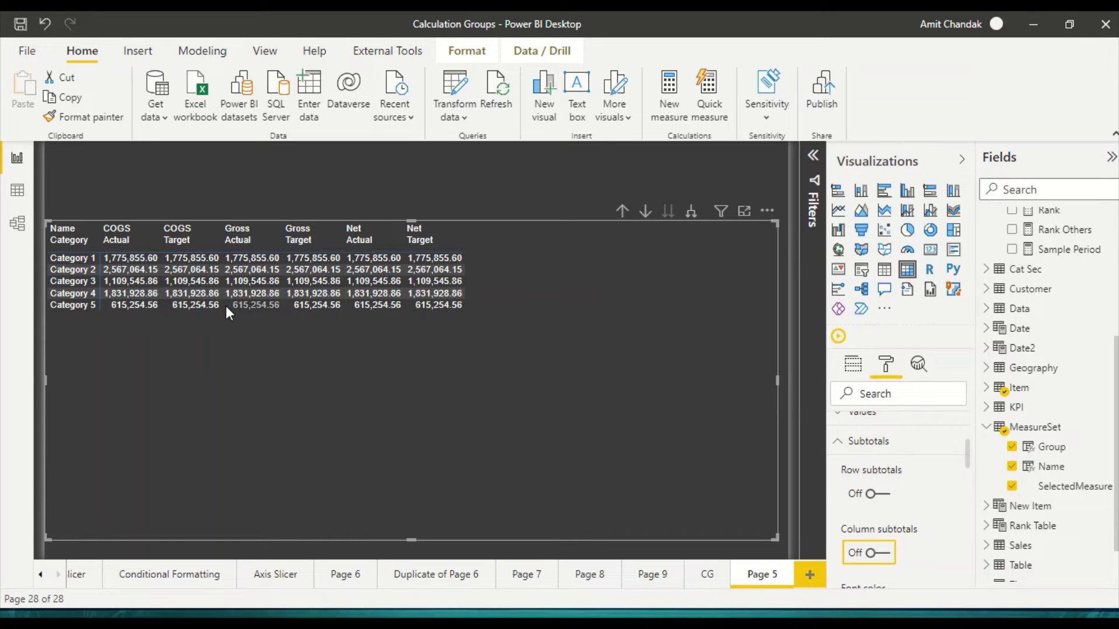
Step: Return to the matrix's field setup and move SelectedMeasure above Name and Group in the columns
left_click(852, 364)
left_click_drag(901, 513, 900, 474)
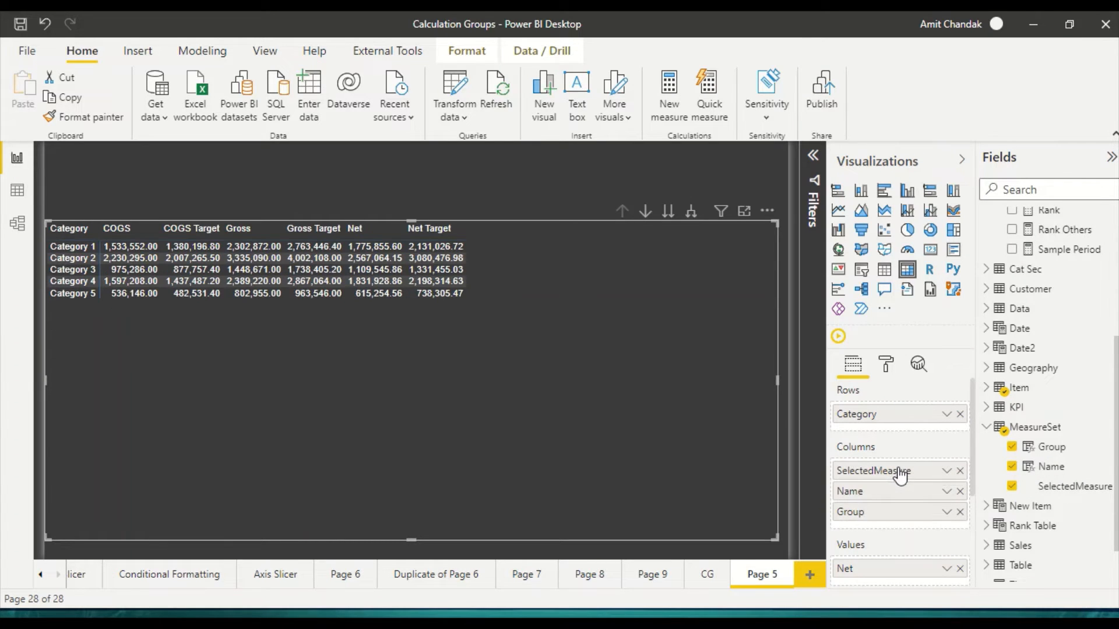
Step: Order the matrix columns as Group, Name and SelectedMeasure and expand the column hierarchy down to the lowest level
left_click(690, 213)
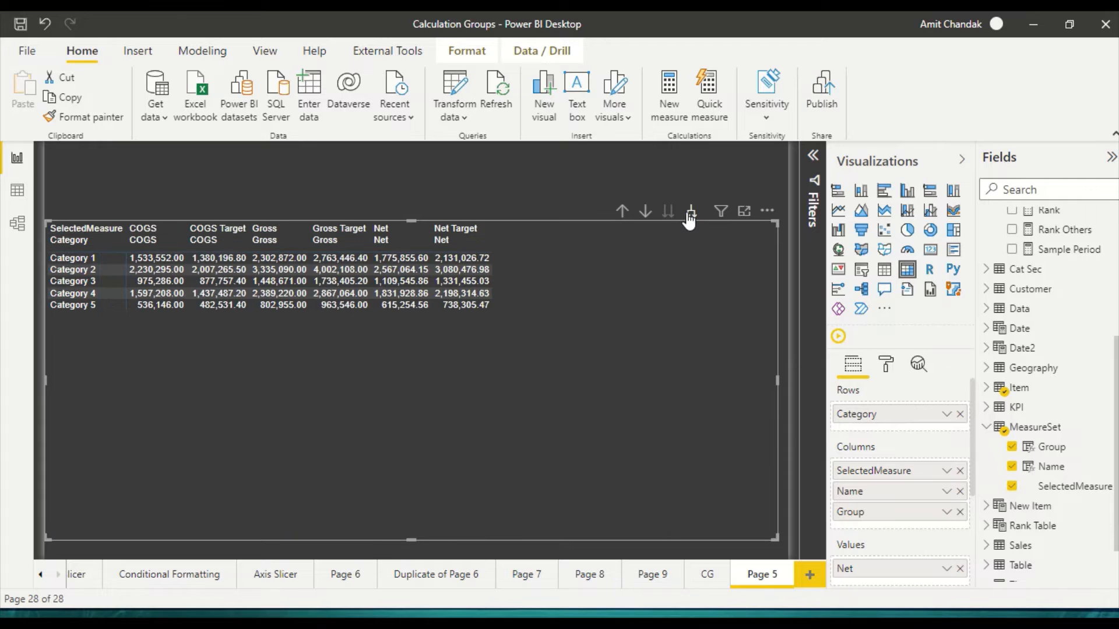
left_click(691, 213)
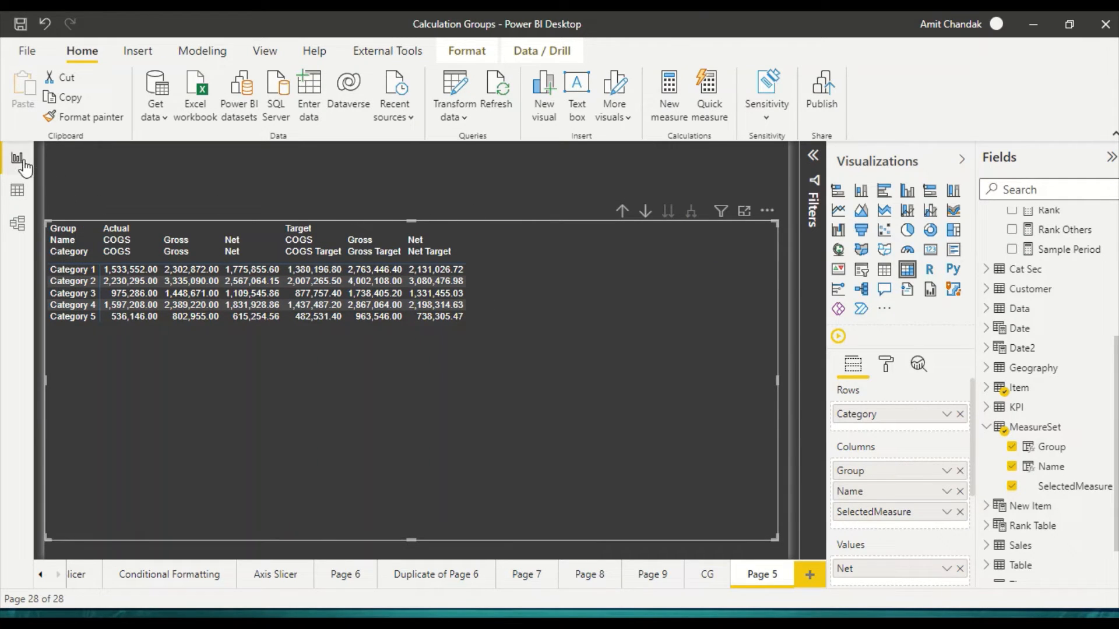
Step: Start a manually entered table in the data view with a column AT holding the rows Actual and Target
left_click(17, 191)
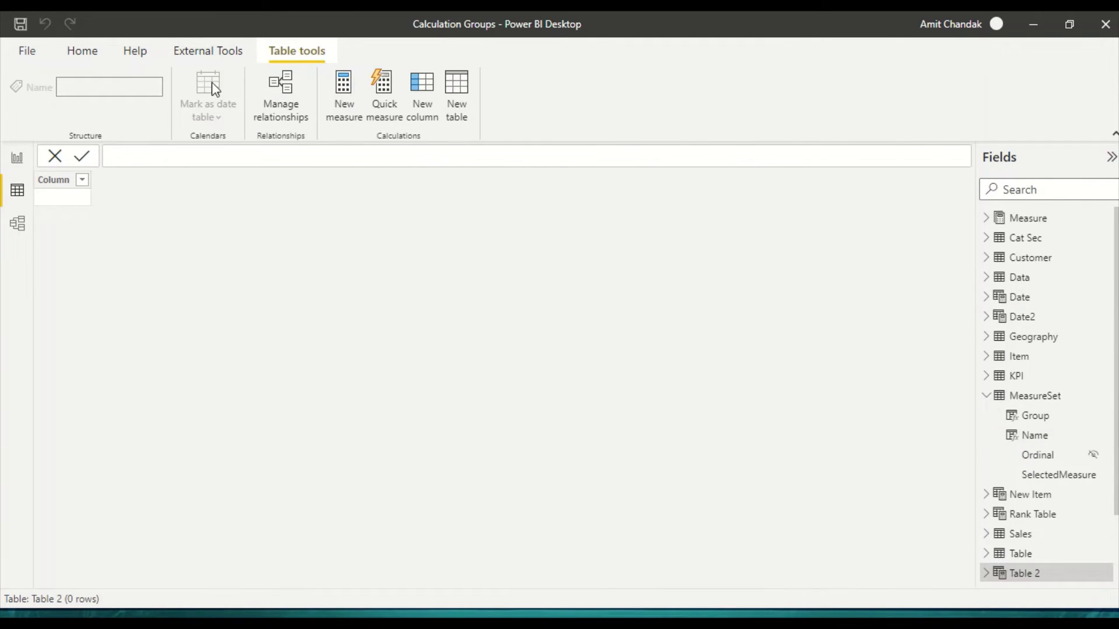
key("ctrl+z")
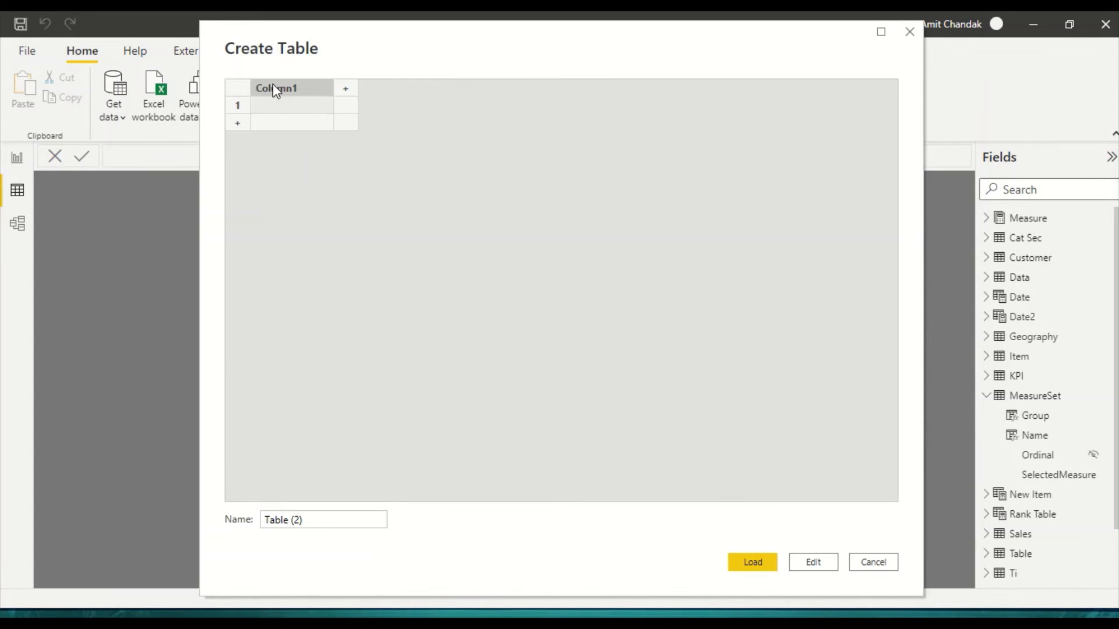
double_click(276, 89)
type("A")
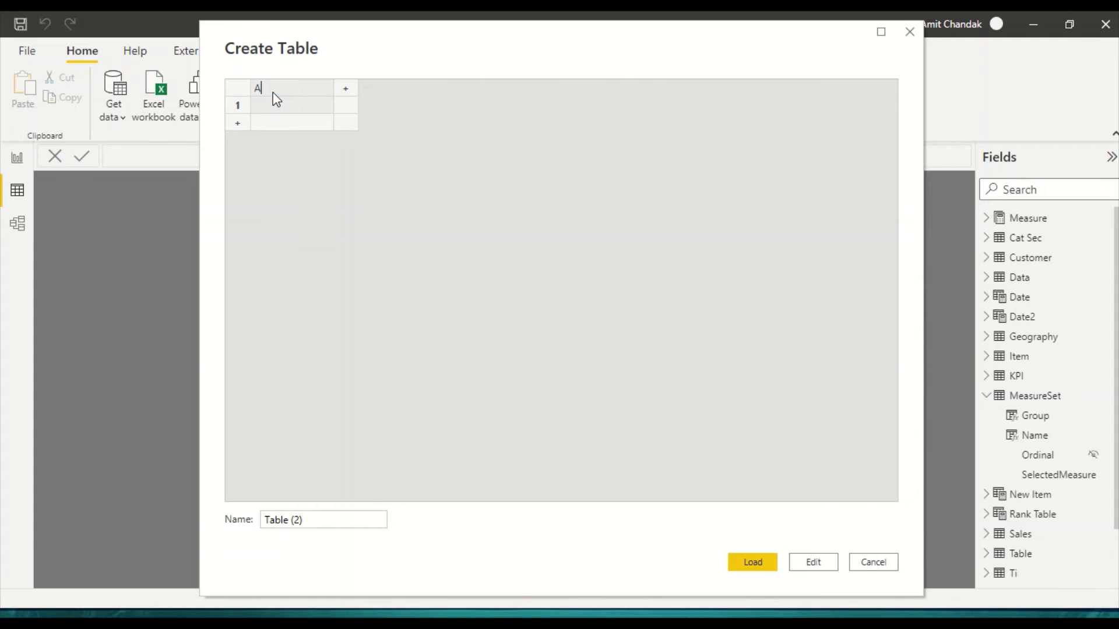
type("T")
left_click(269, 108)
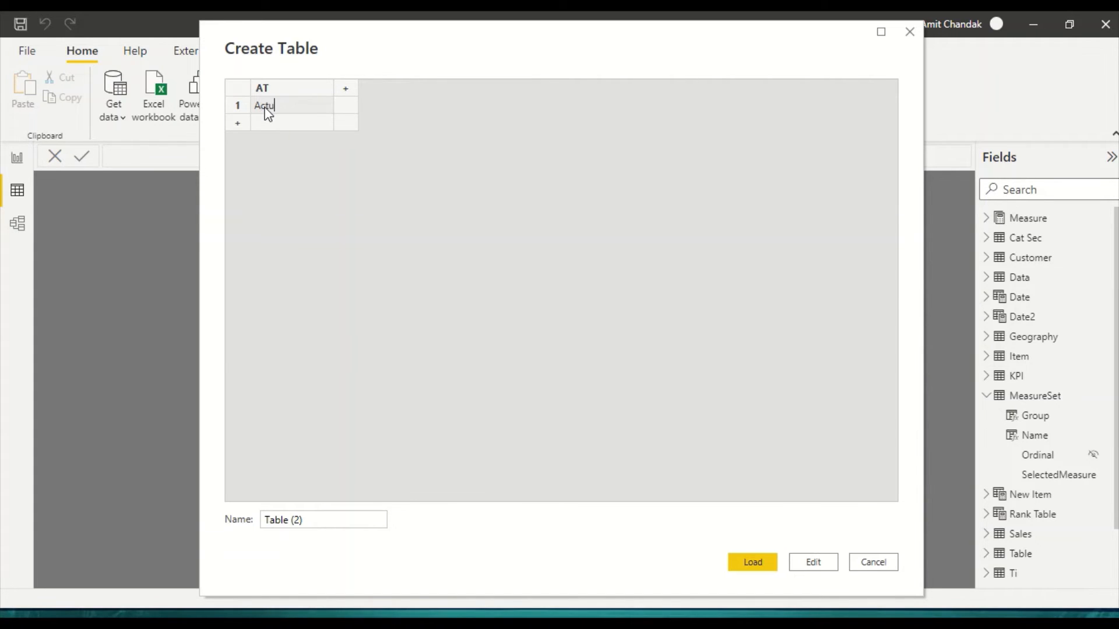
left_click(265, 120)
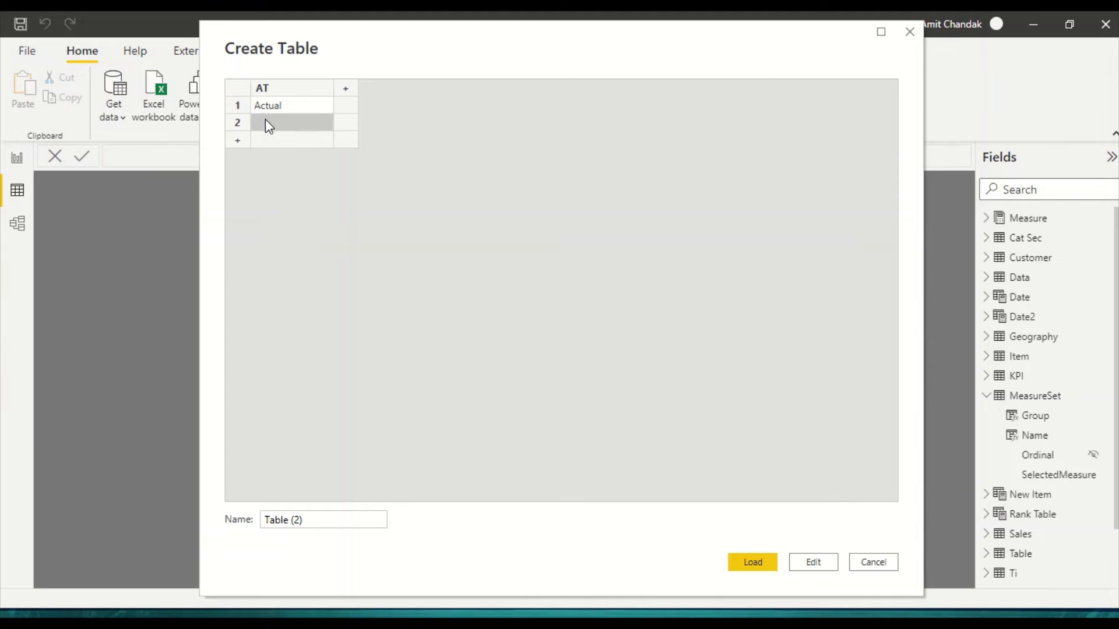
type("Target")
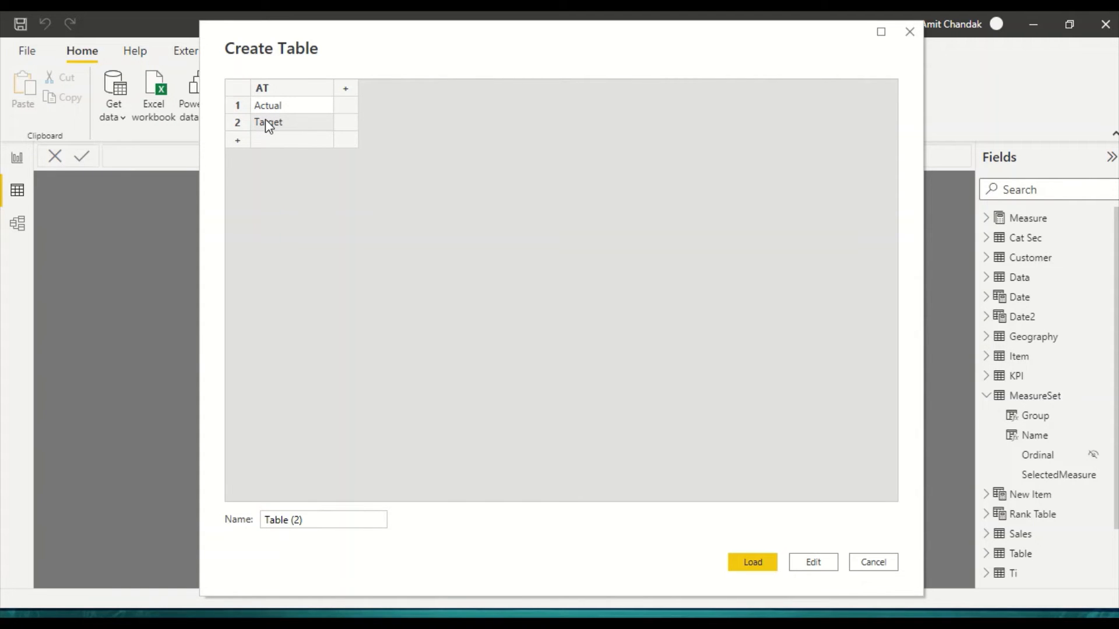
Step: Name the new table Target/Actual and load it into the model
left_click(299, 519)
double_click(298, 519)
left_click(318, 520)
key("BackSpace")
key("BackSpace")
key("BackSpace")
key("BackSpace")
key("BackSpace")
key("BackSpace")
key("BackSpace")
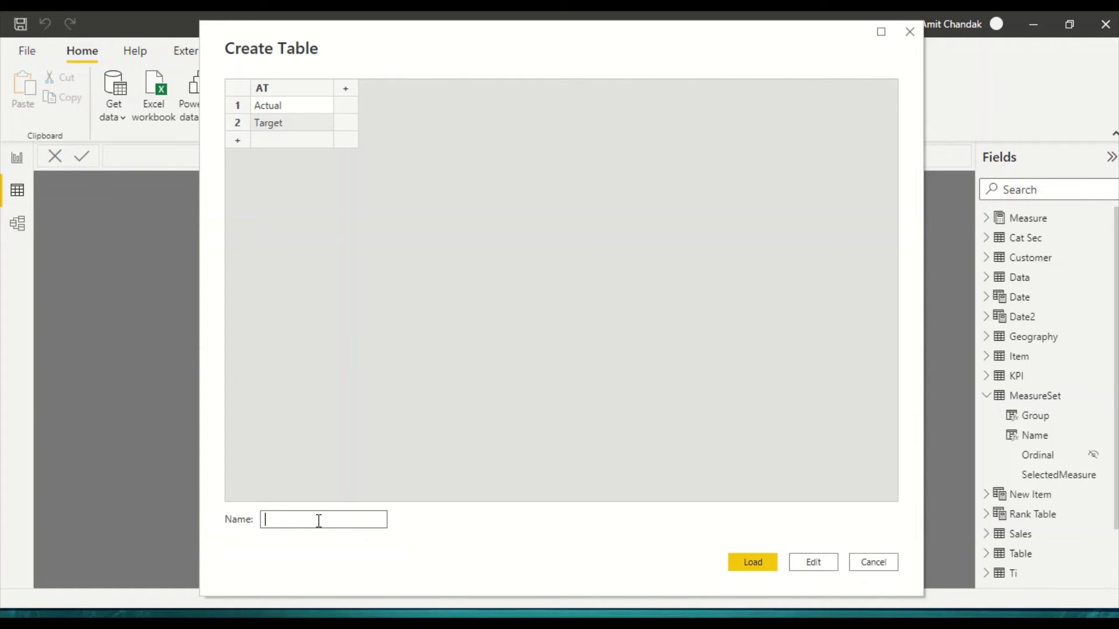
type("Target/Actual")
key("ctrl+a")
left_click(441, 546)
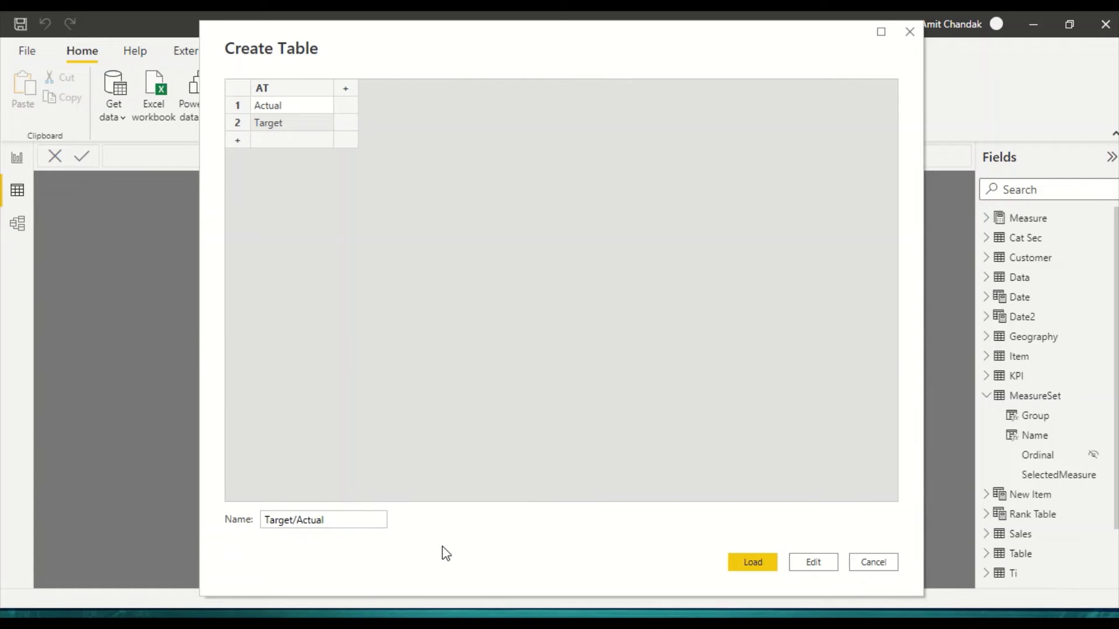
left_click(769, 563)
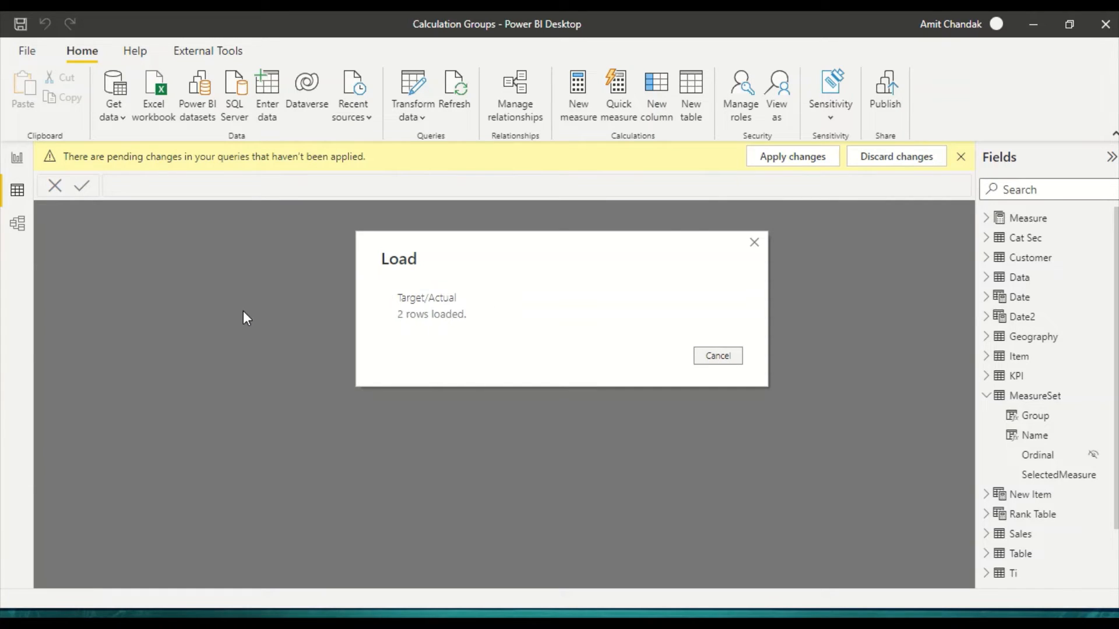
Step: Switch from the report to Tabular Editor in a maximized window and expand the Target/Actual and MeasureSet tables
left_click(17, 157)
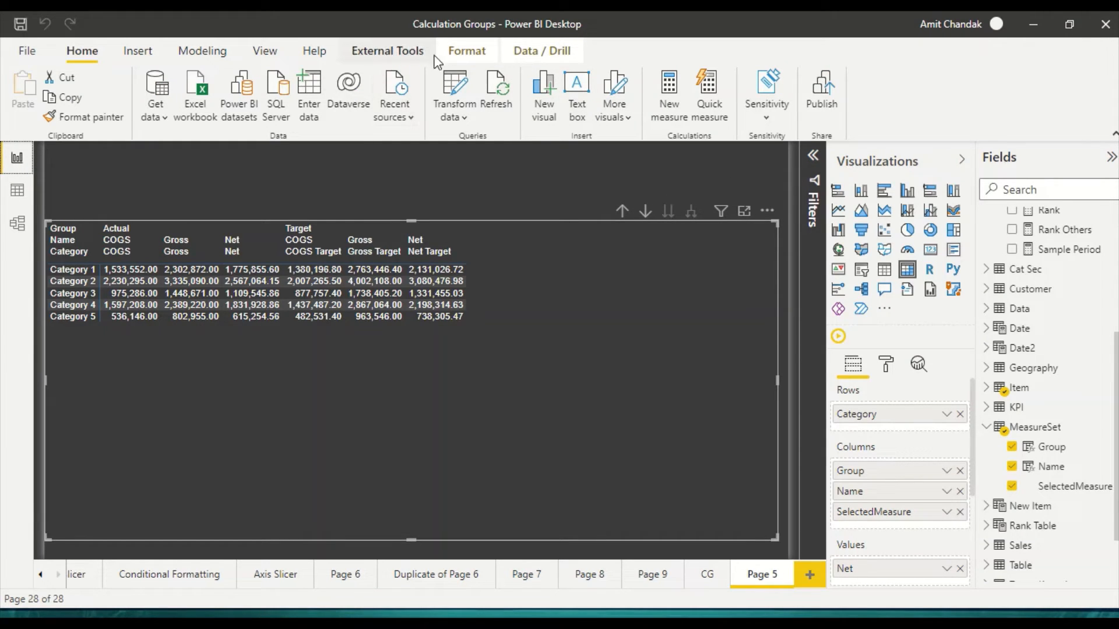
left_click(387, 51)
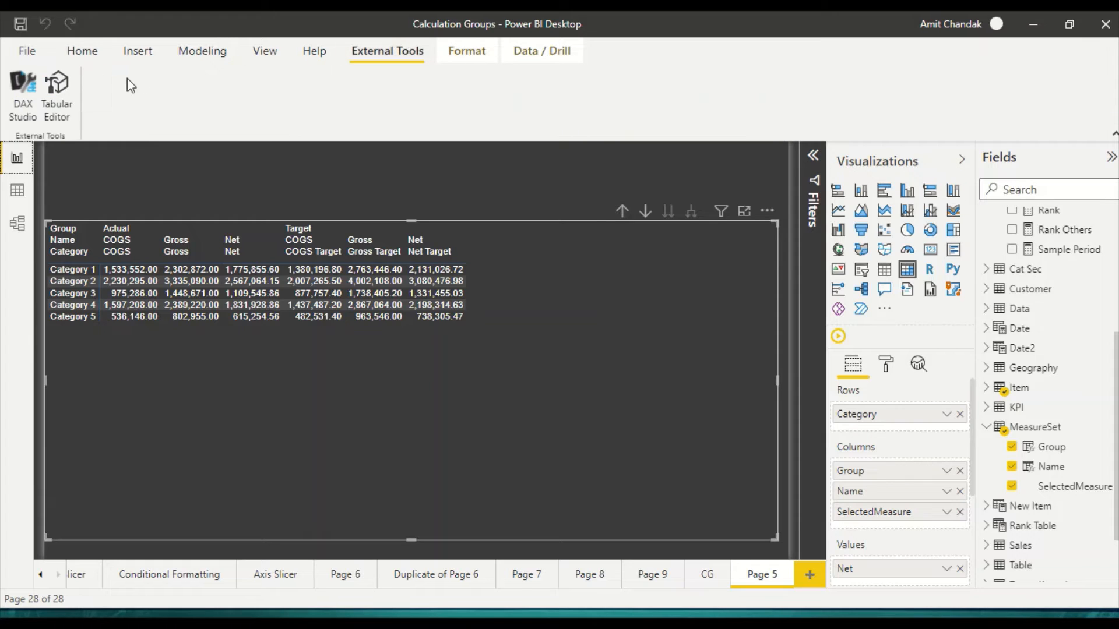
left_click(65, 95)
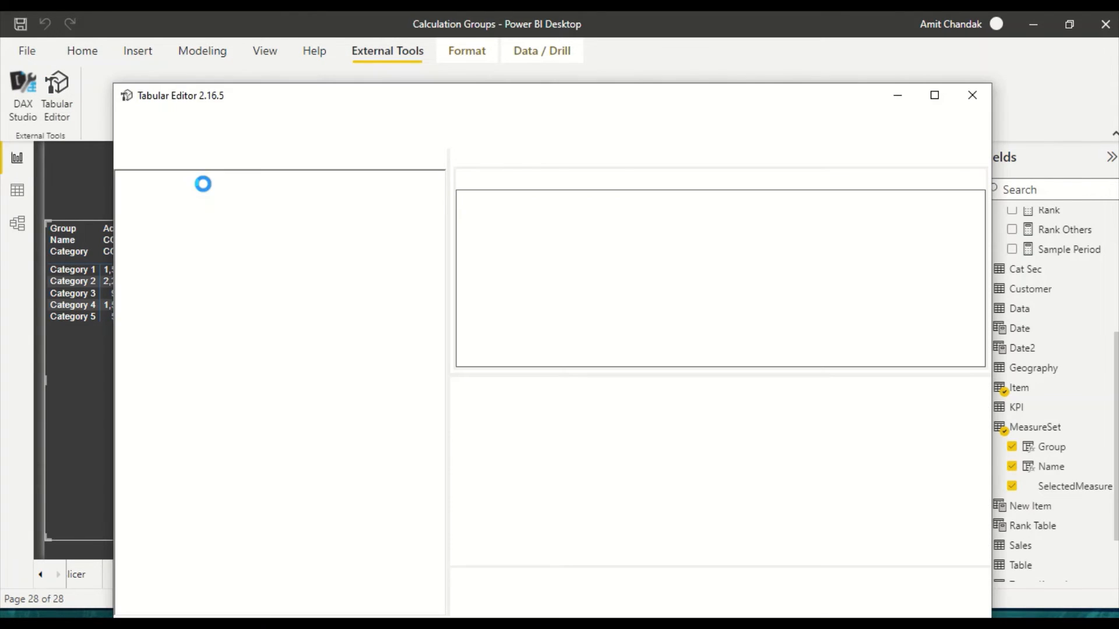
left_click(935, 95)
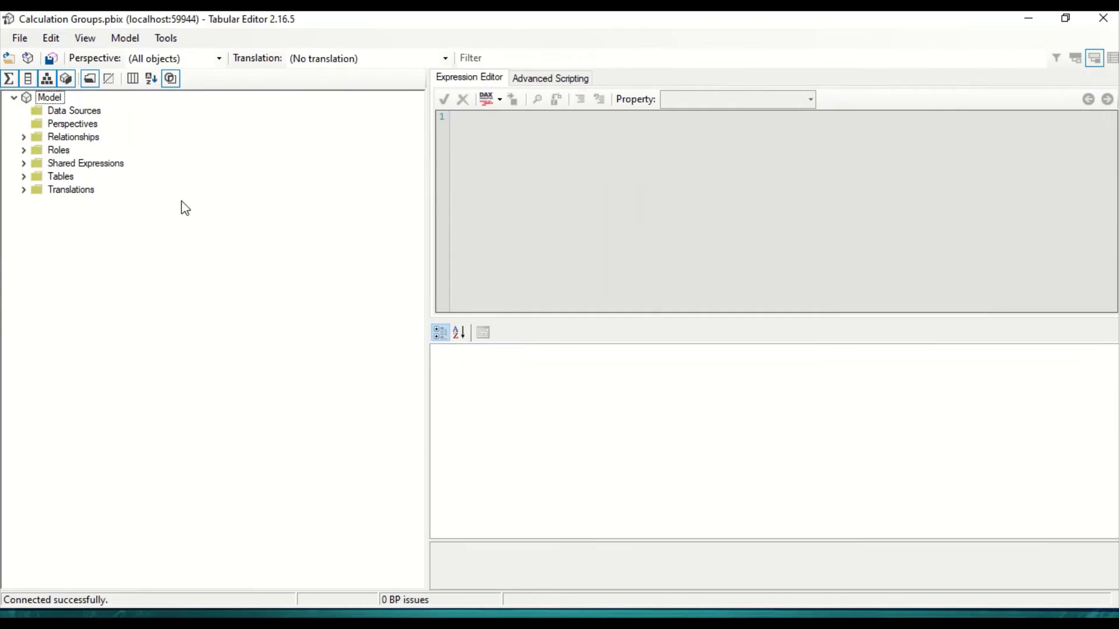
left_click(24, 177)
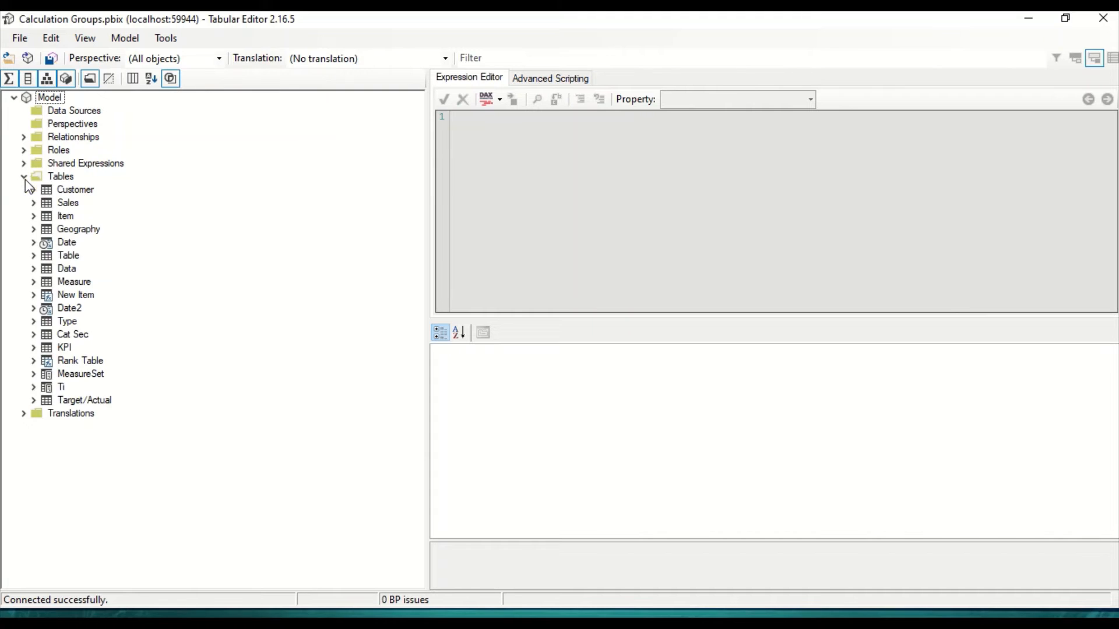
left_click(34, 400)
left_click(33, 374)
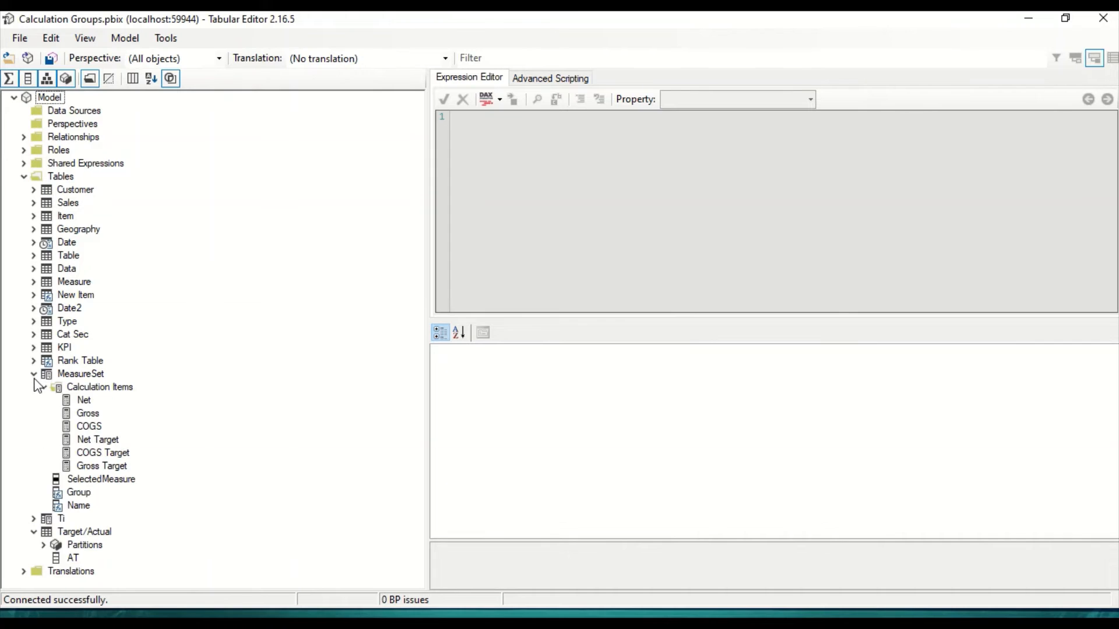
Step: Duplicate the MeasureSet calculation group and name the copy Measure Set
right_click(81, 379)
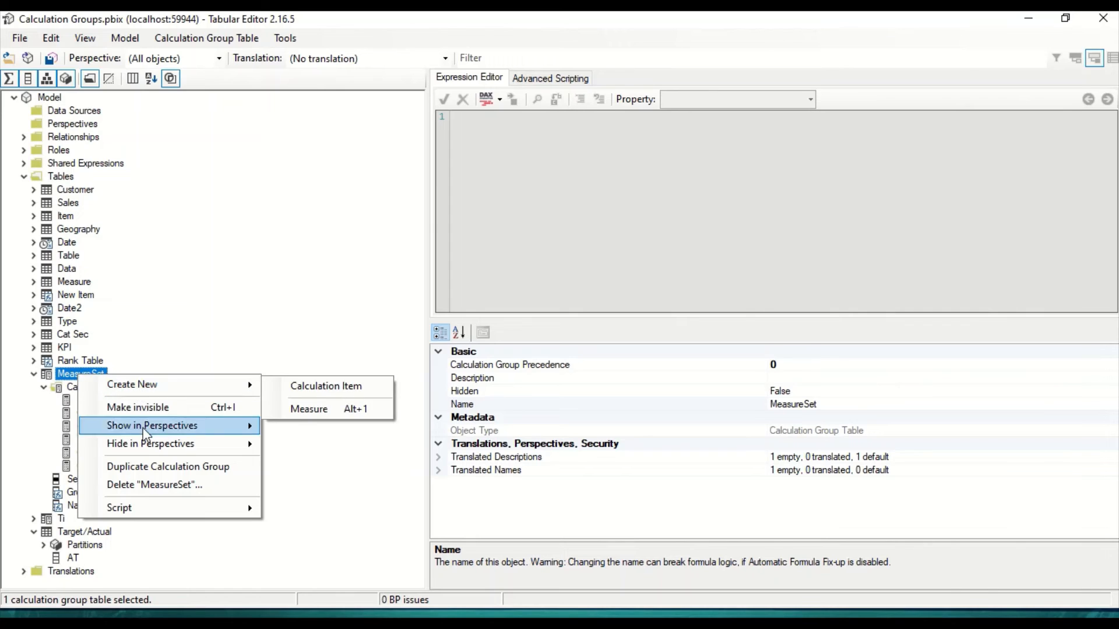
left_click(152, 466)
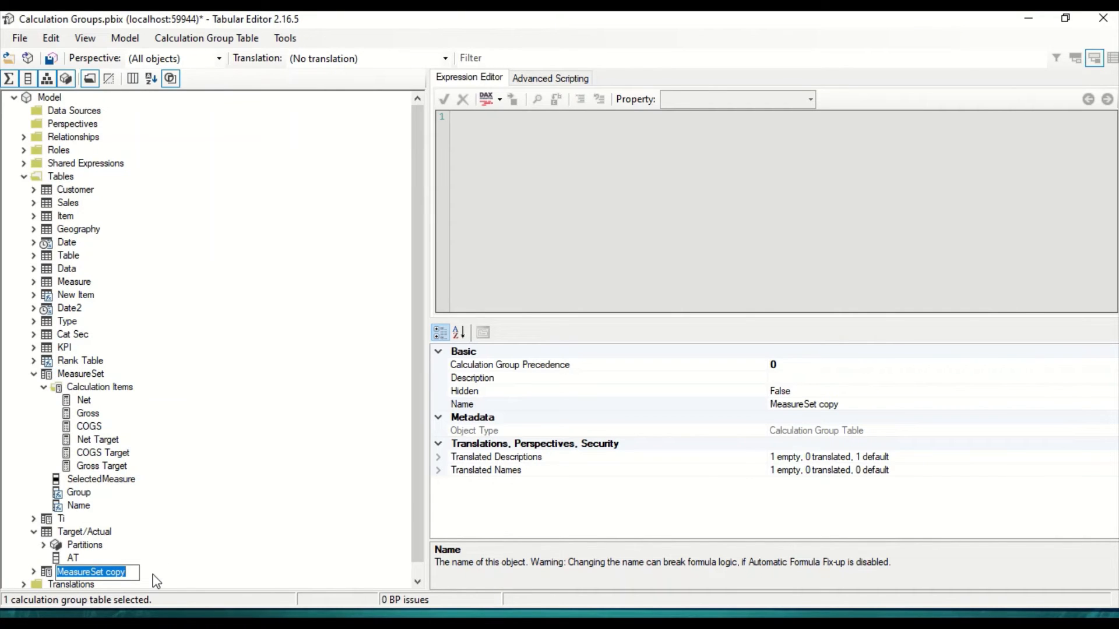
type("Mea")
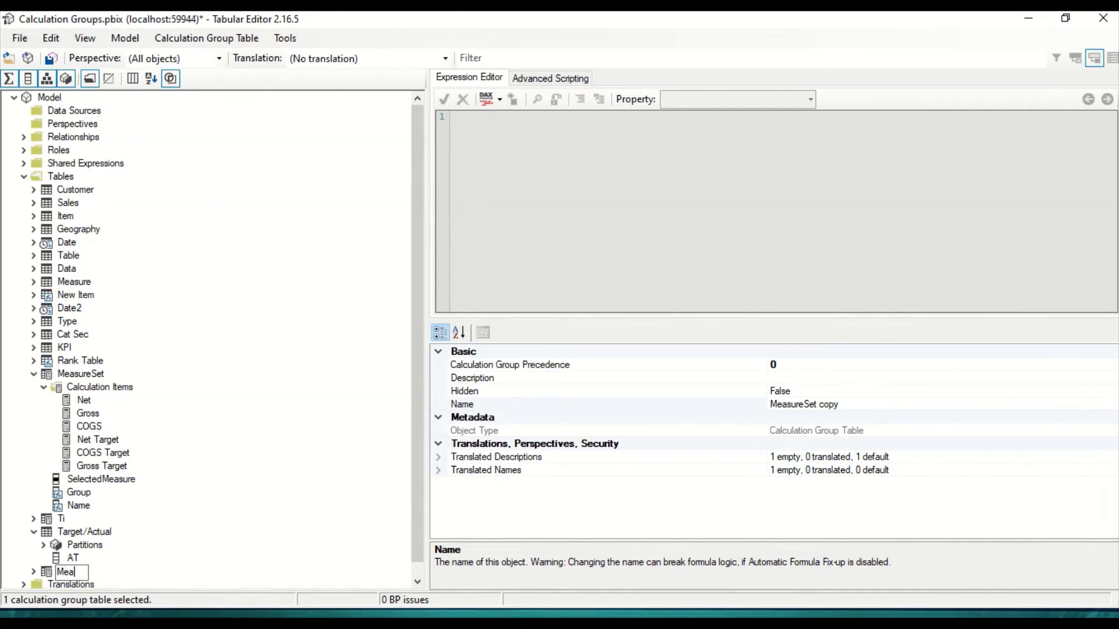
type("sure Set")
key("Return")
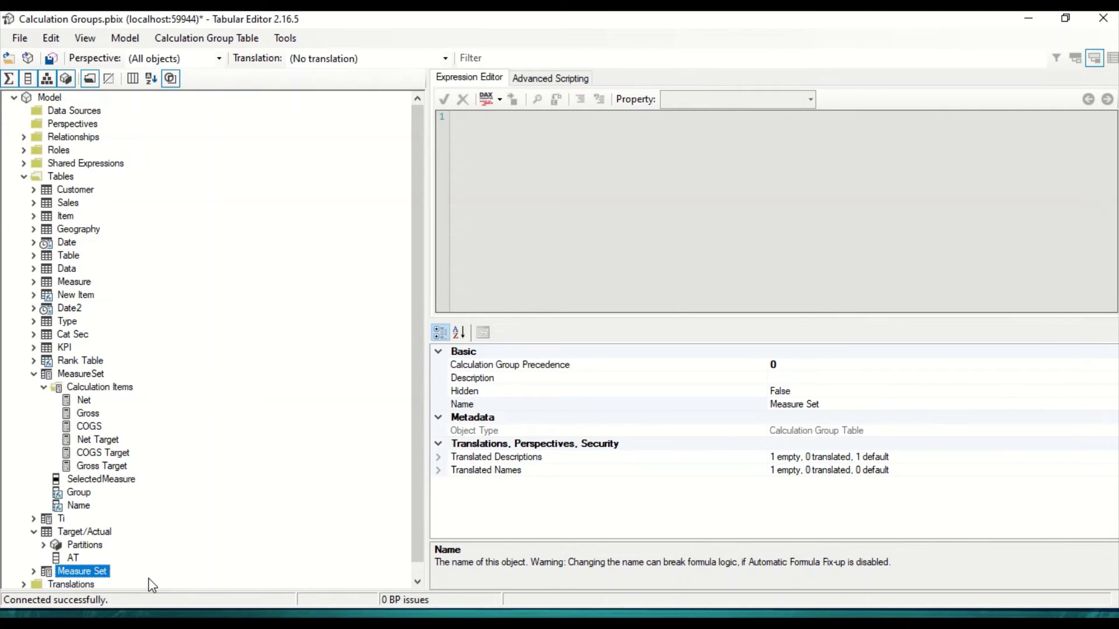
Step: Expand the Measure Set calculation group and delete its Net Target calculation item
key("Right")
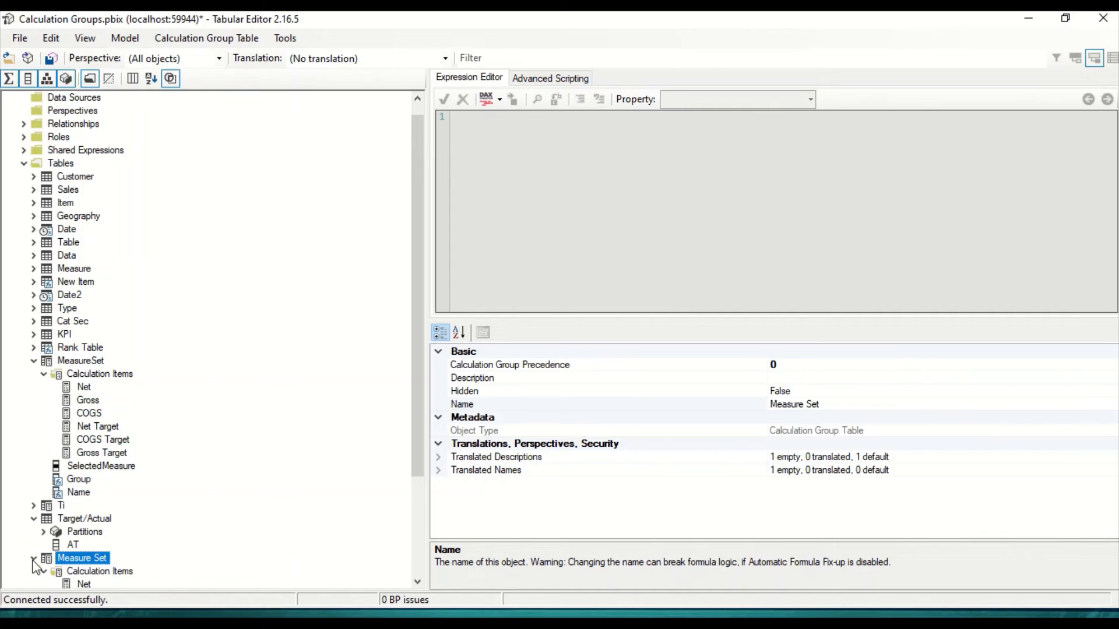
scroll(181, 463, "down", 4)
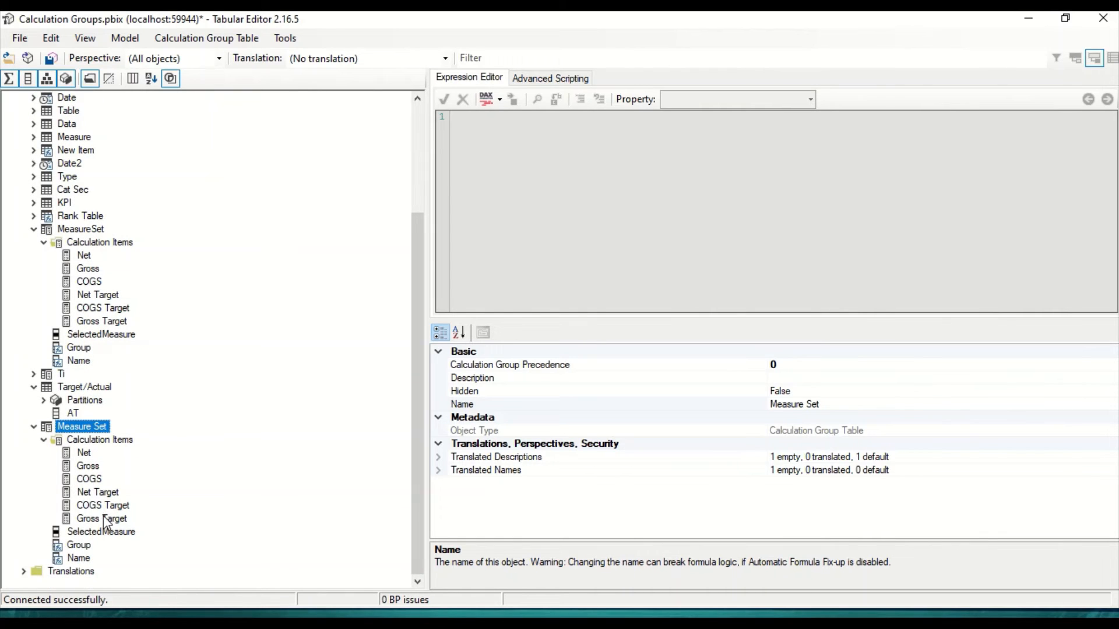
right_click(104, 506)
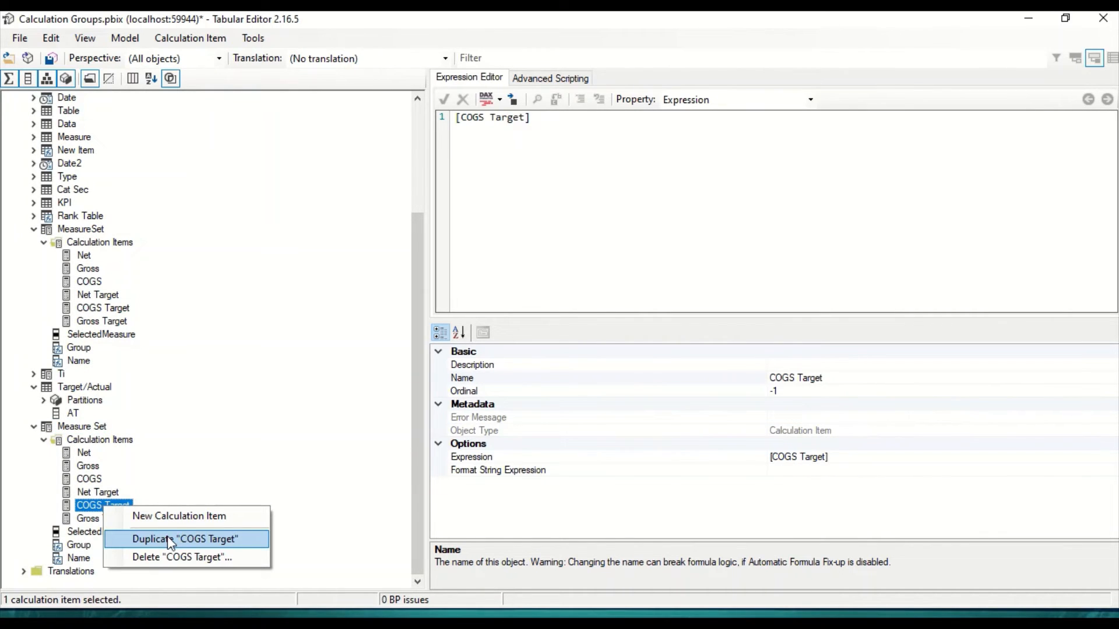
right_click(90, 505)
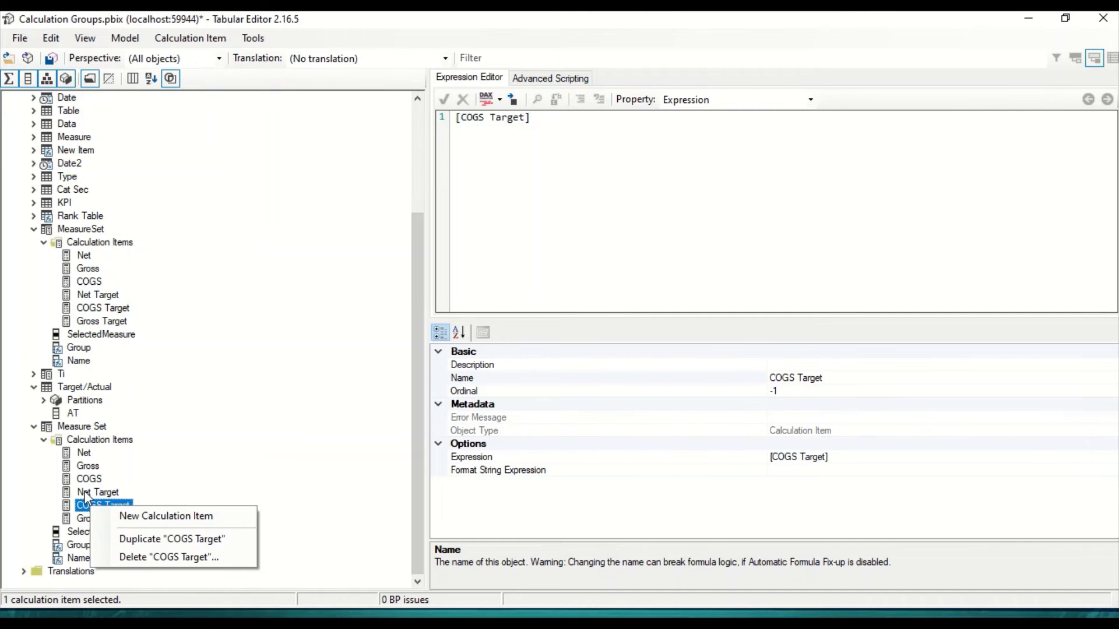
left_click(85, 493)
right_click(85, 493)
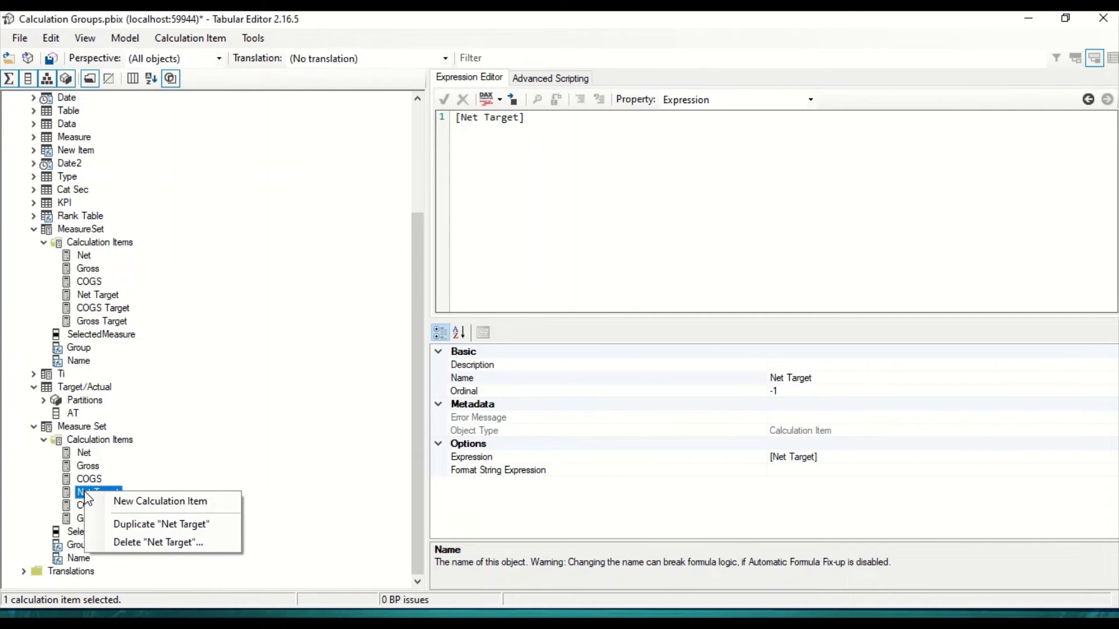
left_click(116, 544)
Step: Delete the COGS Target and Gross Target calculation items from the Measure Set calculation group
scroll(104, 530, "down", 4)
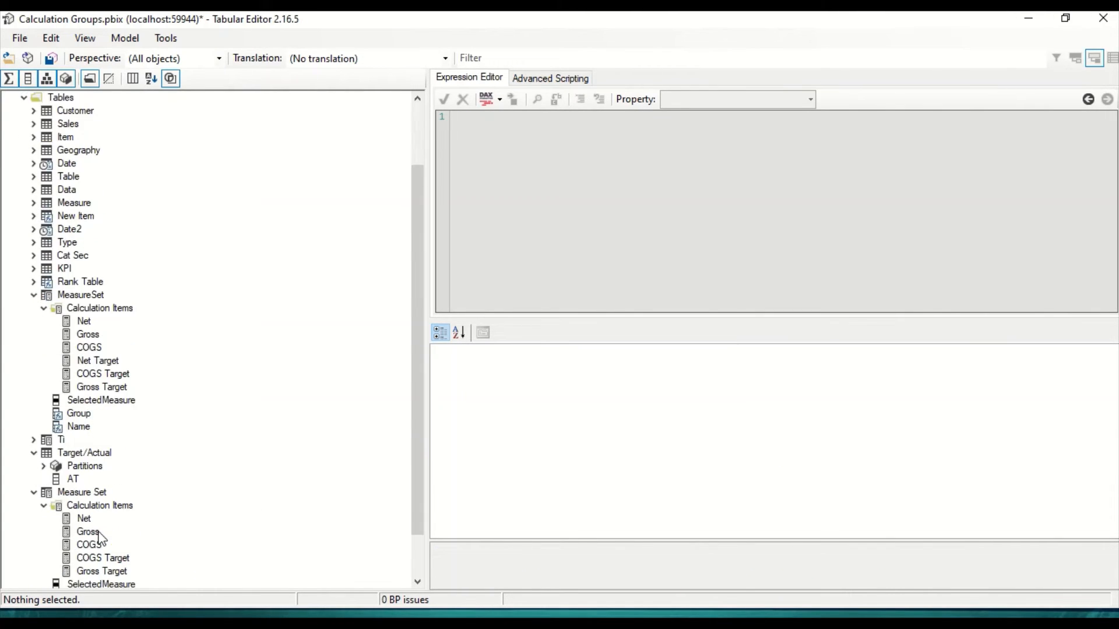
right_click(106, 508)
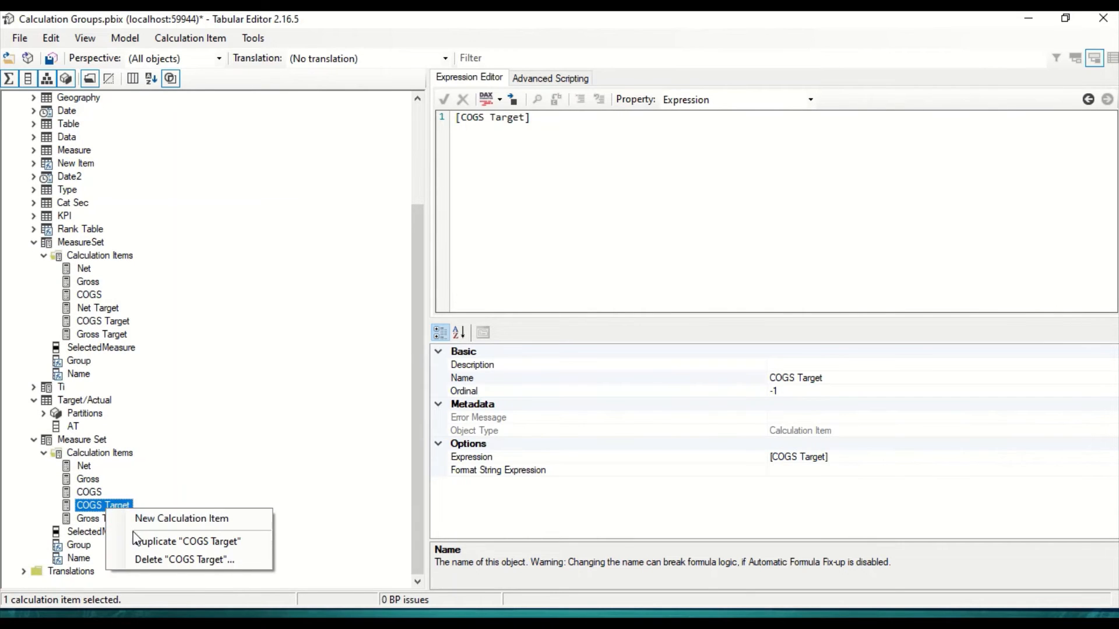
left_click(155, 560)
scroll(99, 513, "down", 3)
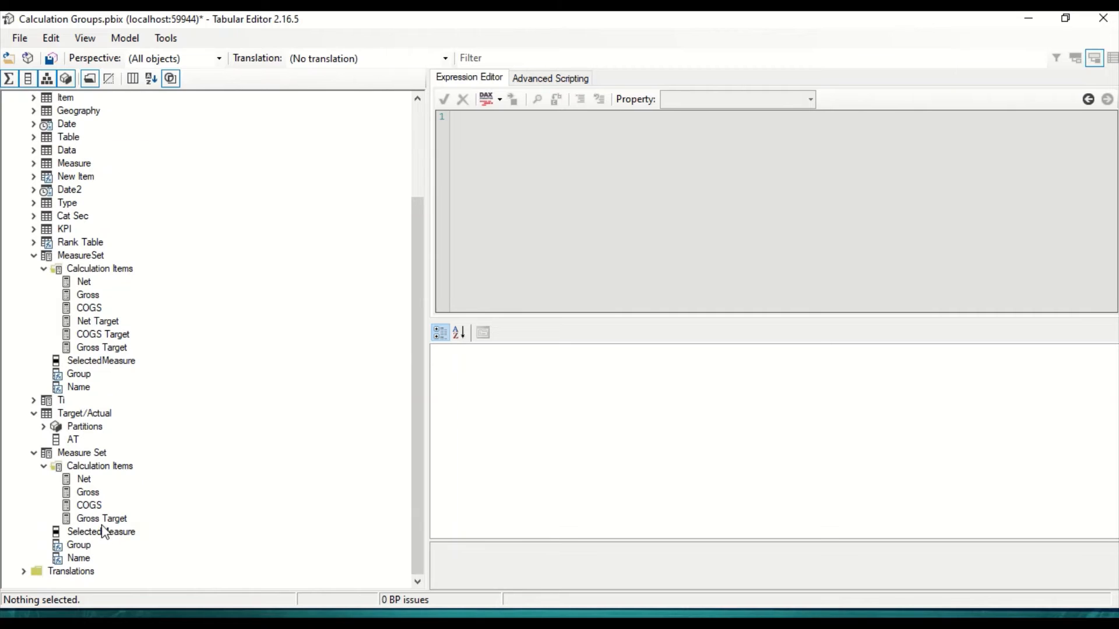
right_click(103, 519)
left_click(143, 571)
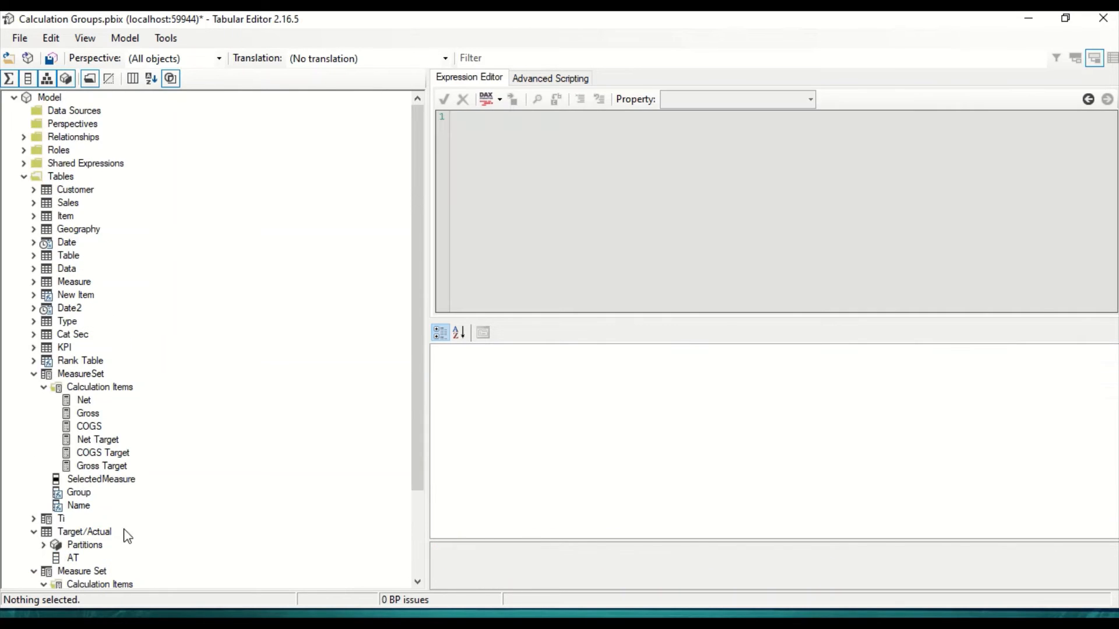
Step: Review the expressions of the Net, Gross and COGS calculation items in Measure Set
scroll(100, 540, "down", 3)
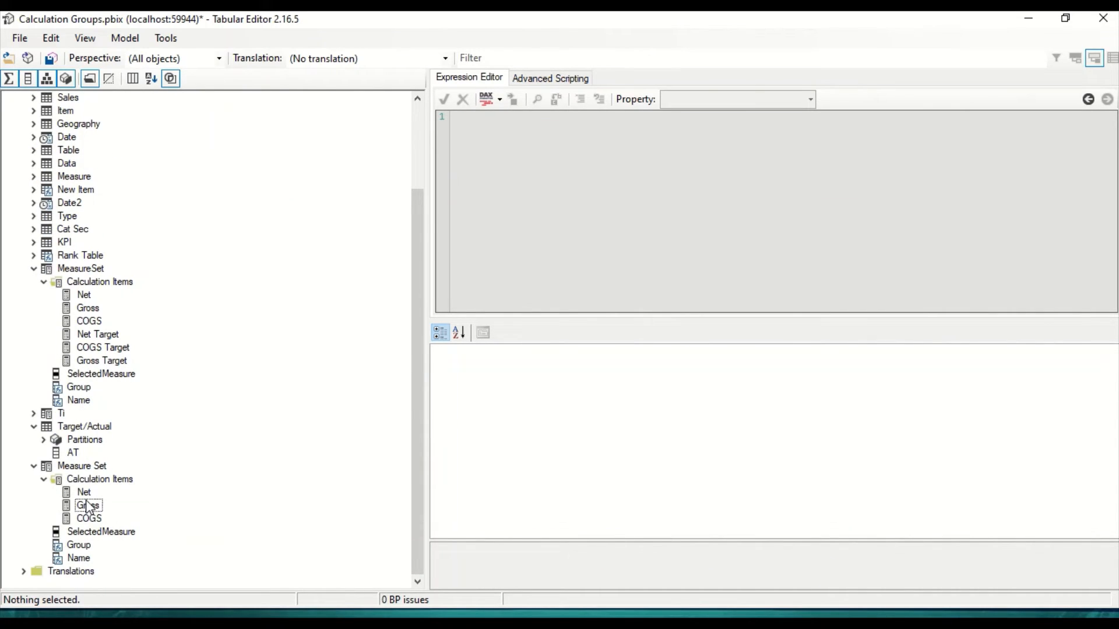
left_click(89, 506)
left_click(85, 495)
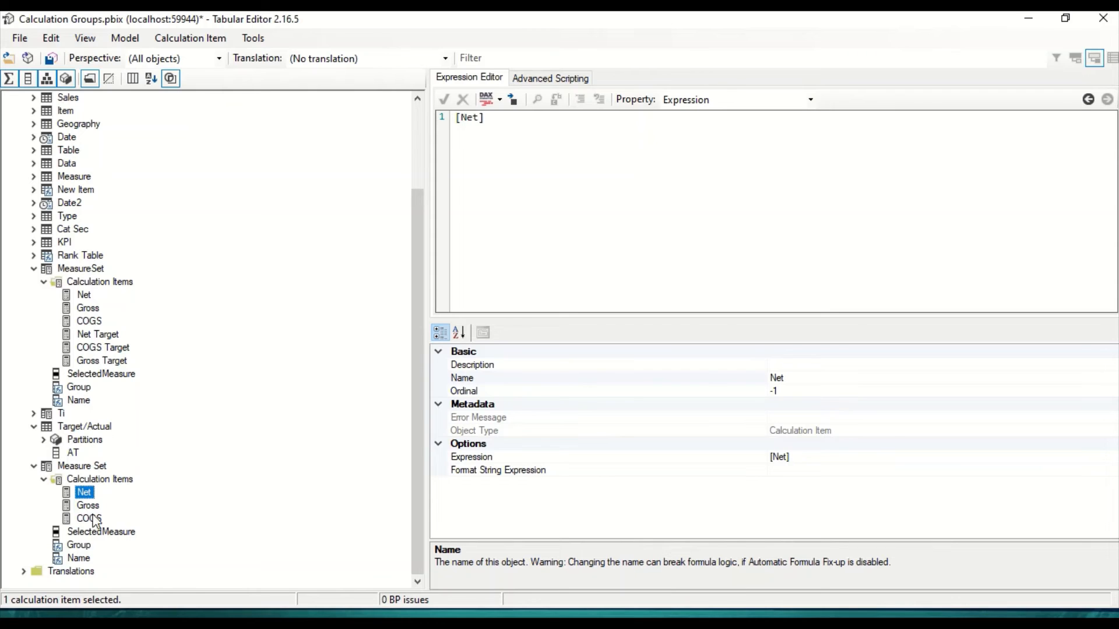
left_click(93, 509)
left_click(94, 519)
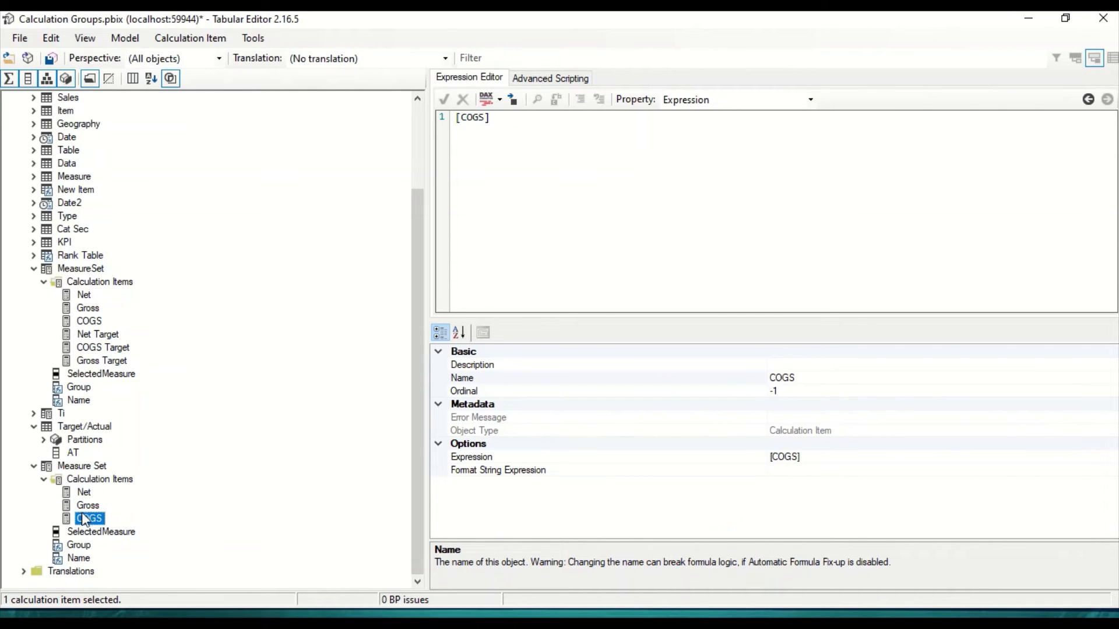
left_click(85, 494)
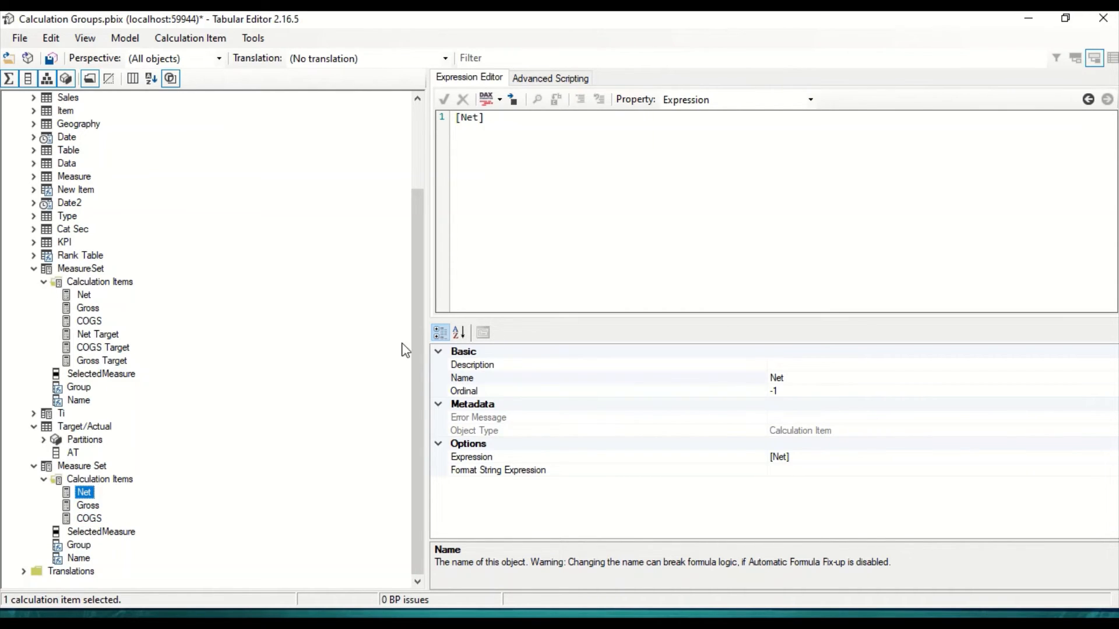
right_click(82, 548)
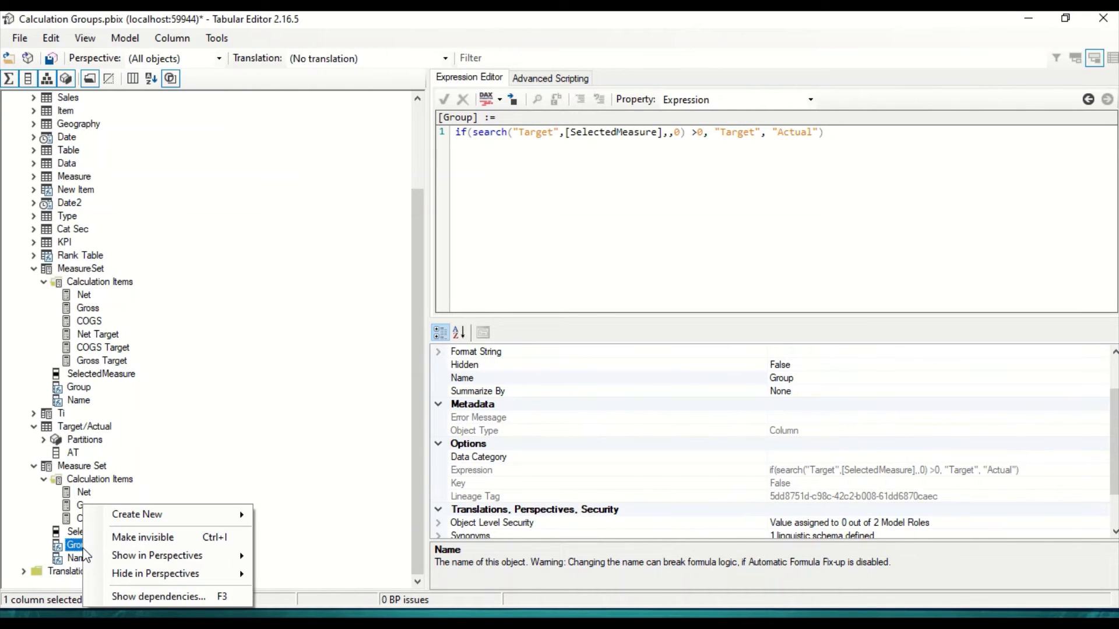
left_click(304, 437)
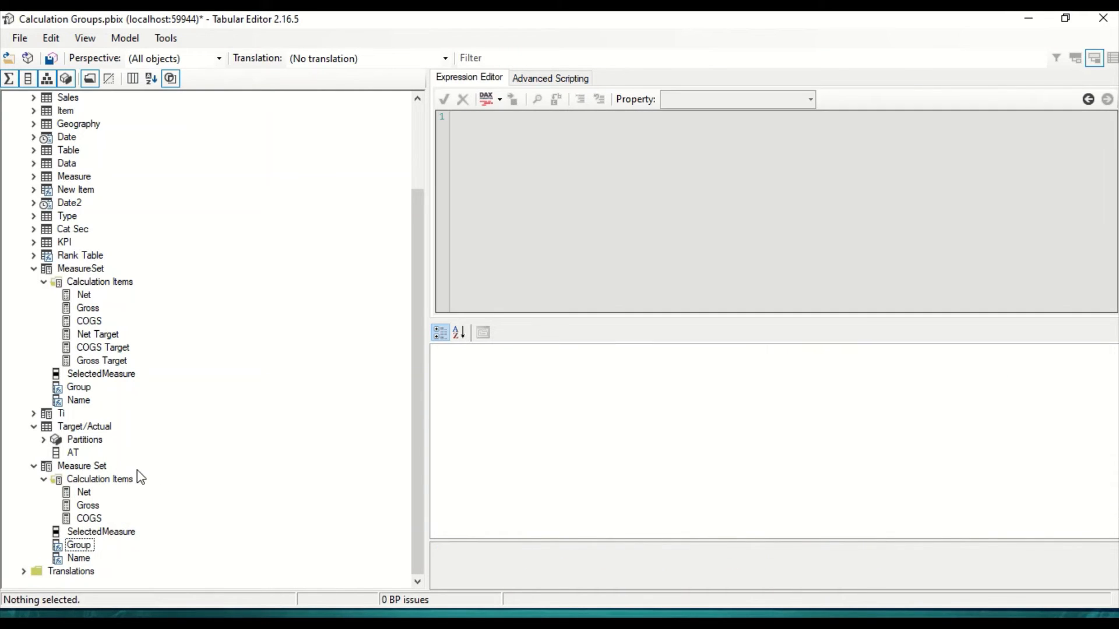
left_click(96, 480)
left_click(85, 469)
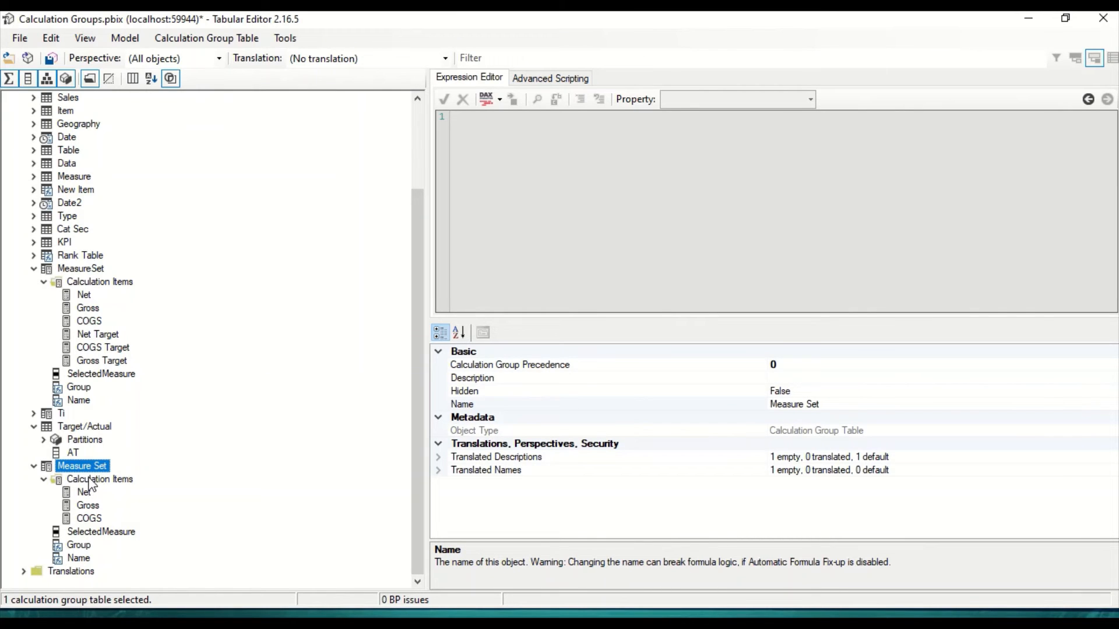
Step: Set the Net calculation item's expression in Measure Set to if(max('Target/Actual'[AT]) = "Actual" ,[Net],[Net Target])
left_click(86, 494)
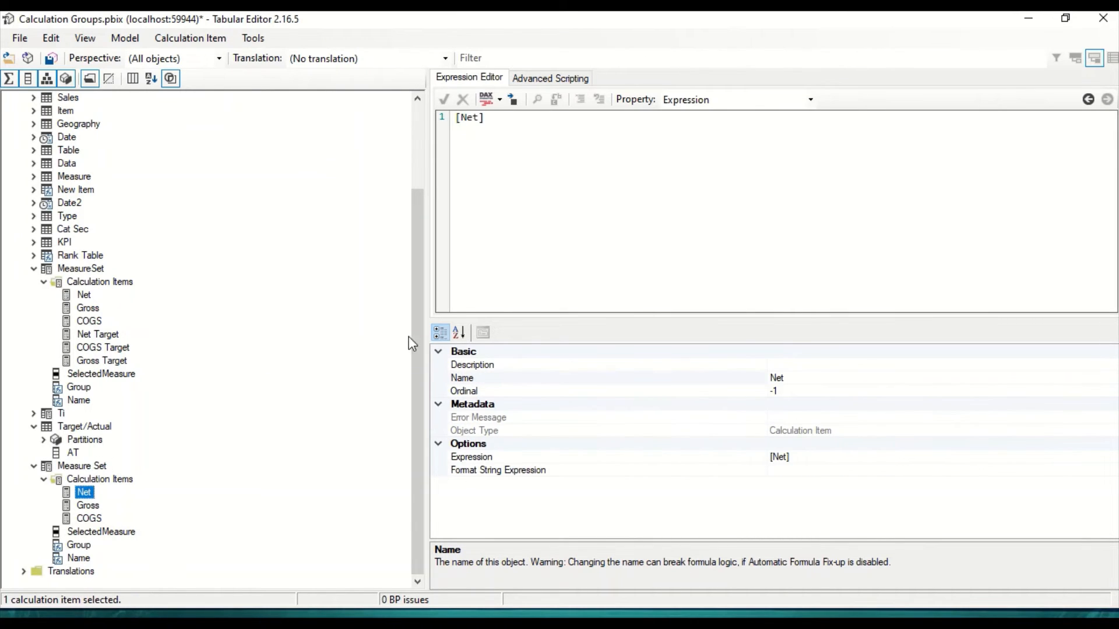
left_click(457, 117)
type("If")
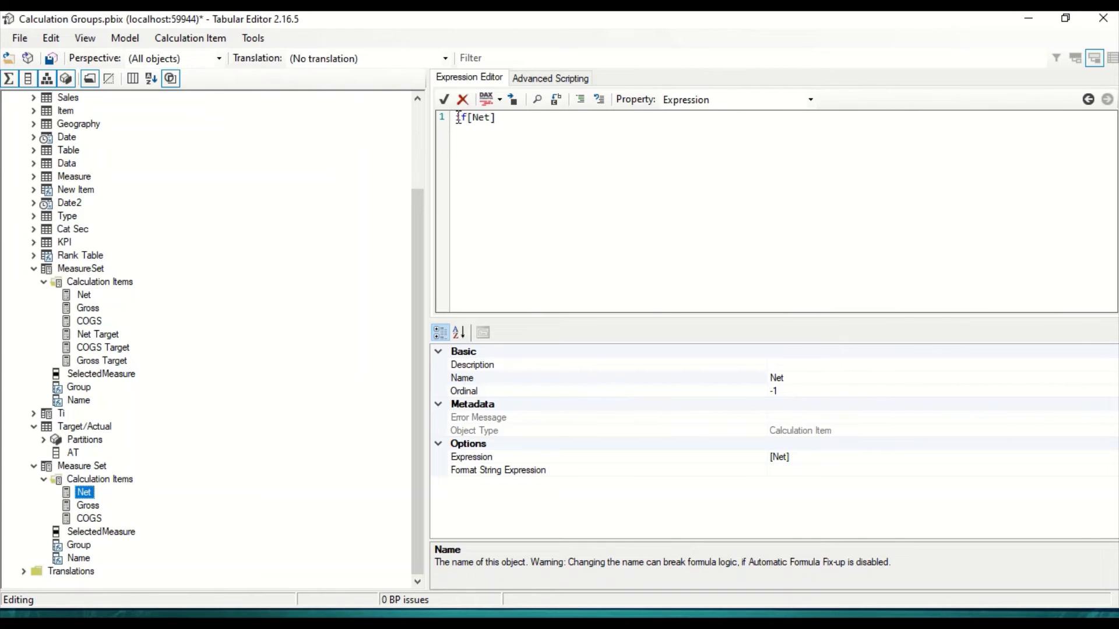
type("(max(Target/Actual")
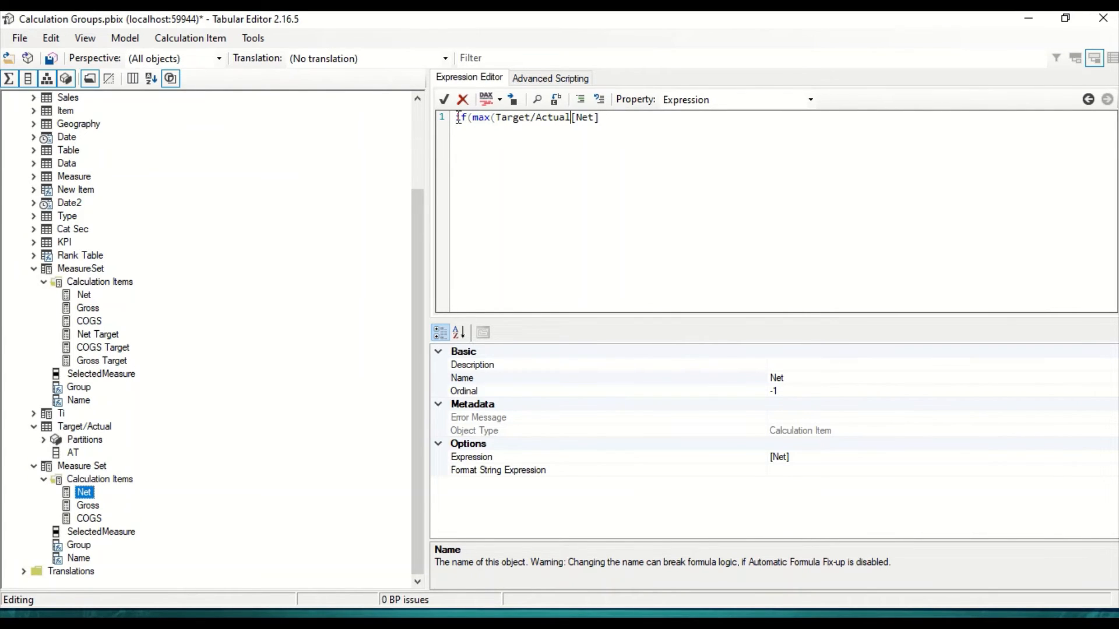
type("'")
type("'")
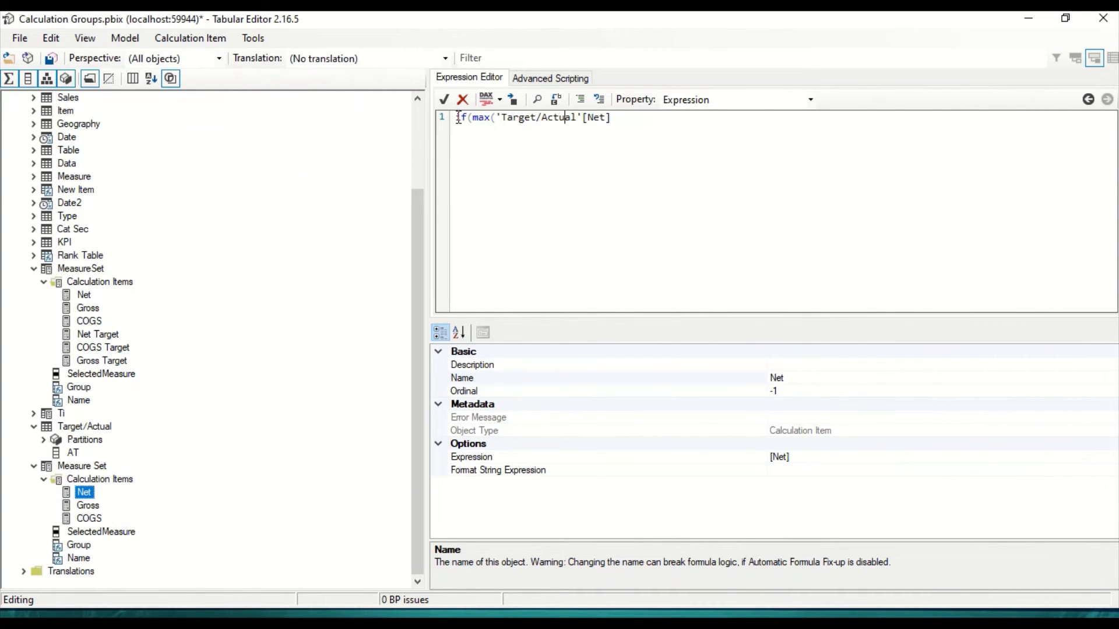
type("[]")
type("AT")
type(") ")
type("= \"A")
type("ctu")
type("al\"")
type(" ,[")
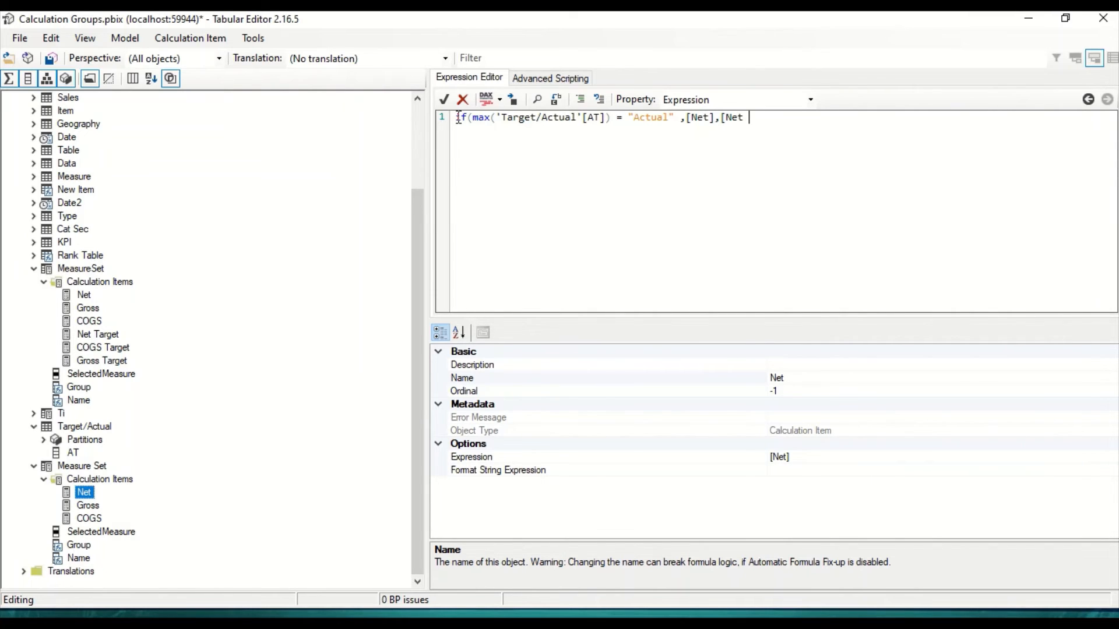
type("rget")
Step: Copy the Net expression into Measure Set's Gross calculation item, replacing its original expression, and change the two measures to [Gross] and [Gross Target]
key("ctrl+a")
key("ctrl+c")
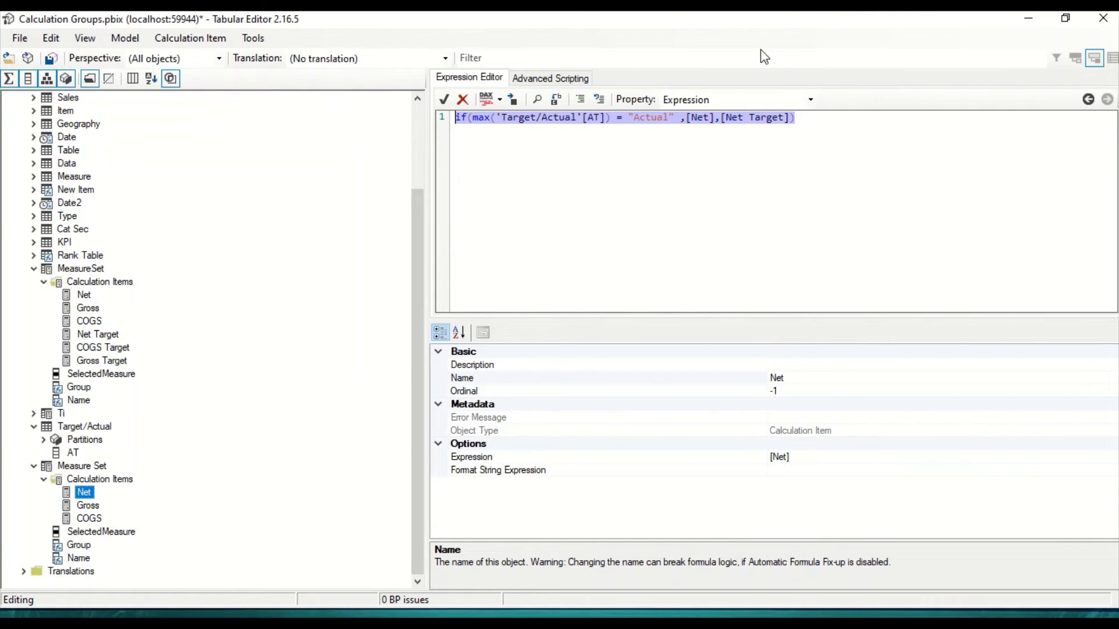
left_click(87, 505)
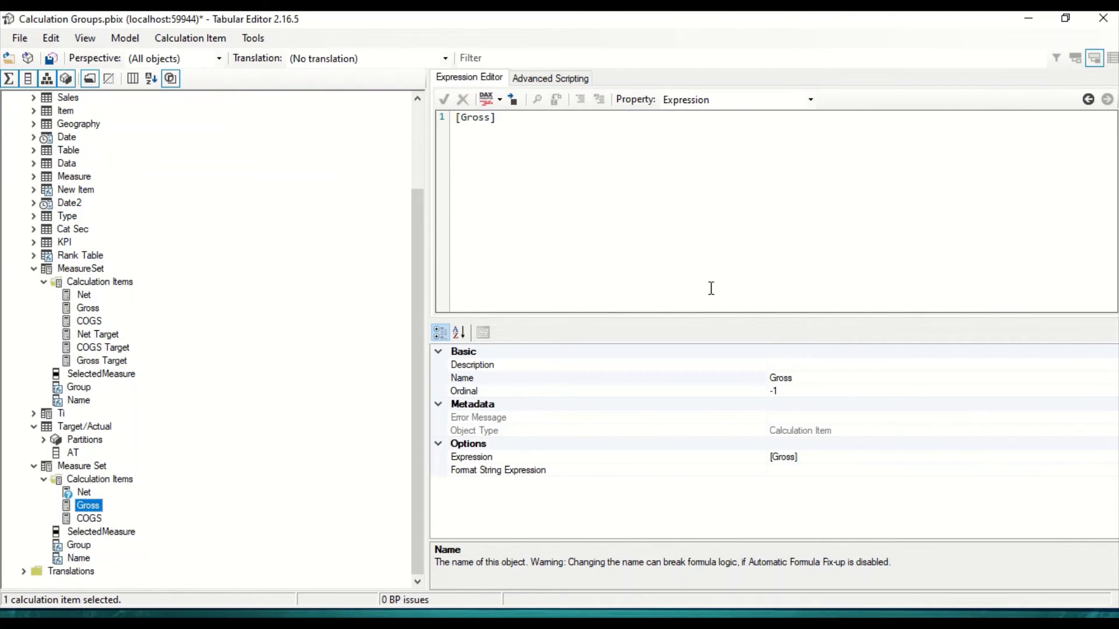
left_click(514, 124)
key("Return")
key("ctrl+v")
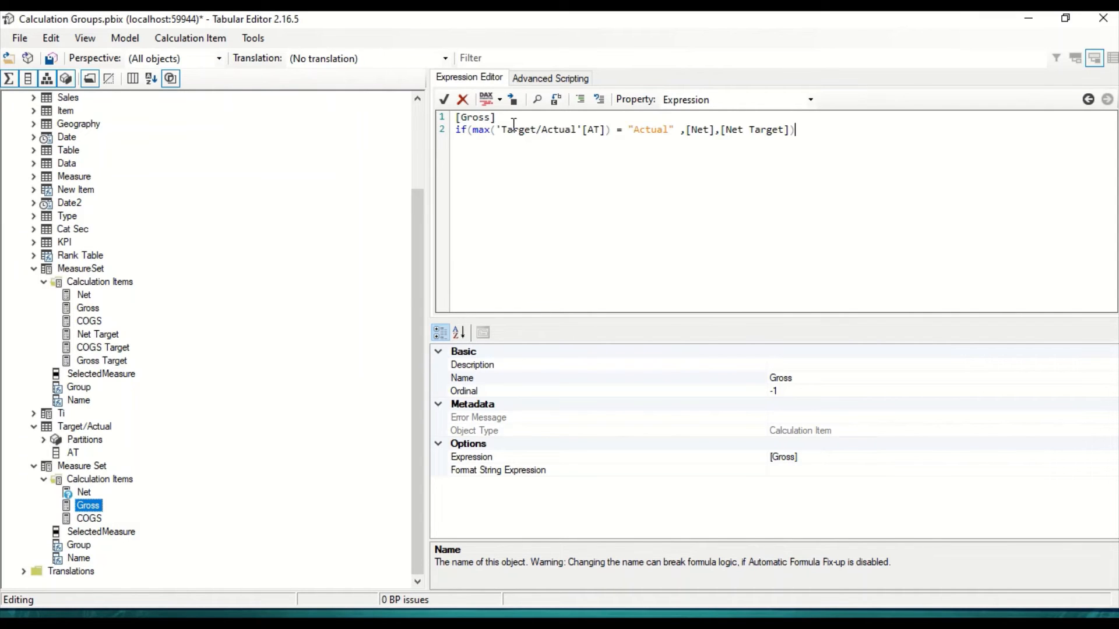
left_click_drag(510, 118, 408, 116)
key("Delete")
left_click_drag(719, 130, 685, 130)
type("[Gross]")
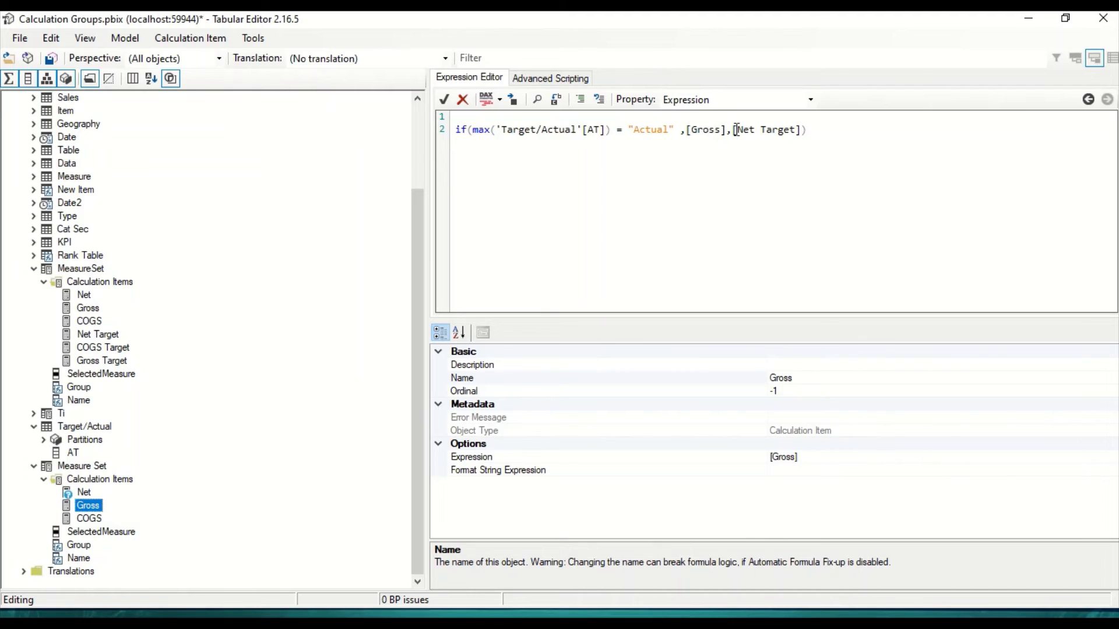
double_click(745, 129)
type("[Gross]")
left_click(746, 129)
key("BackSpace")
key("BackSpace")
Step: Replace Measure Set's COGS calculation item expression with a copy of the Gross one, changing the measures to [COGS] and [COGS Target]
left_click_drag(841, 135, 412, 128)
key("ctrl+c")
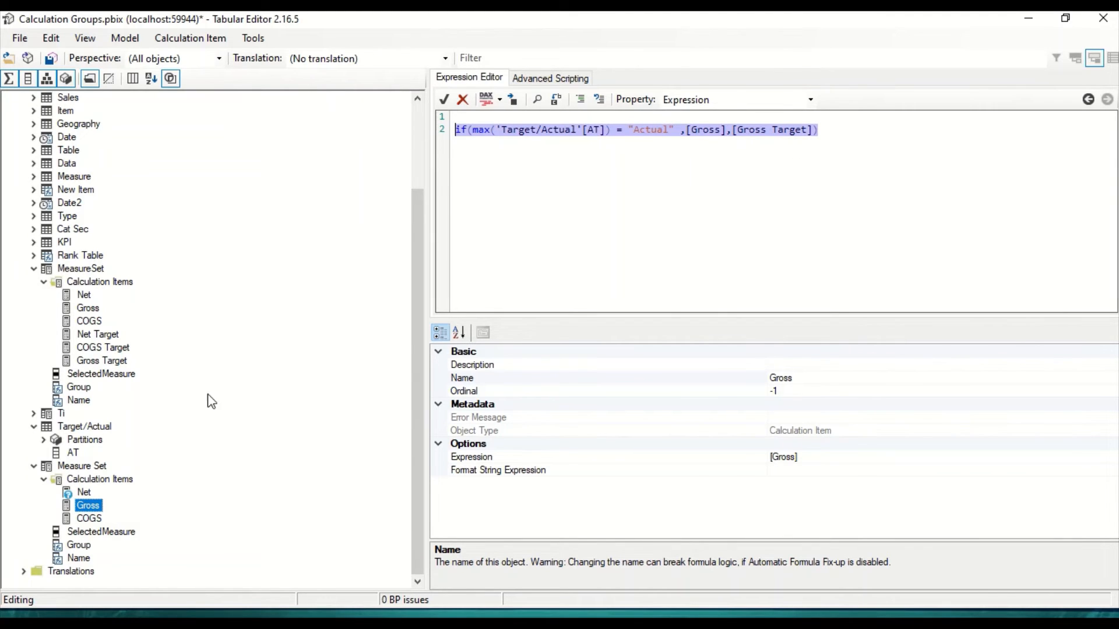
left_click(90, 518)
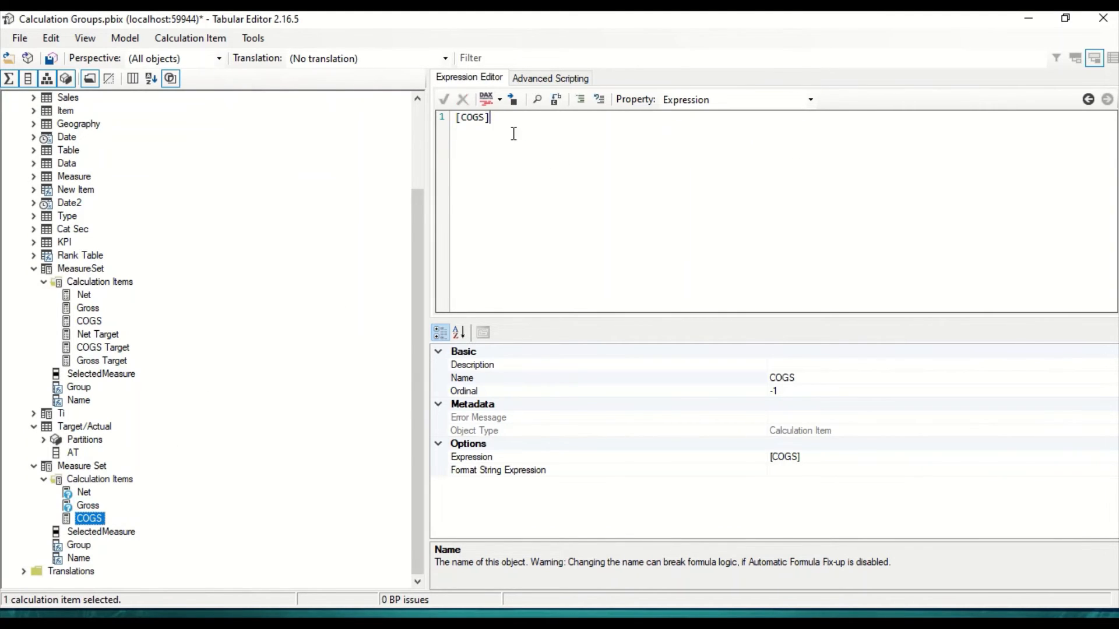
left_click_drag(510, 126, 417, 117)
key("ctrl+v")
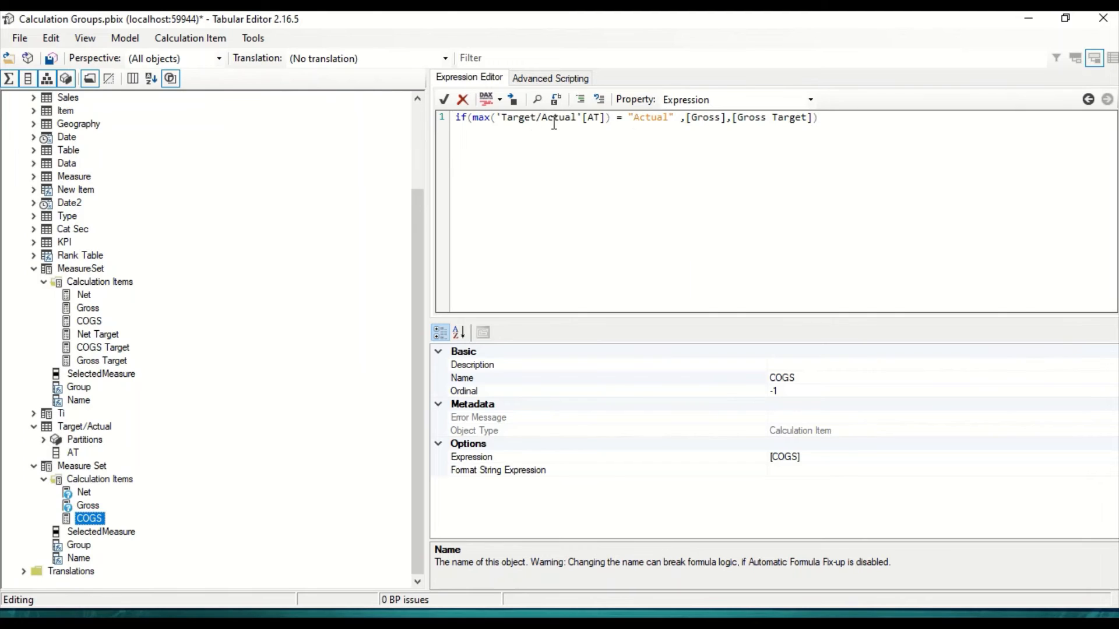
double_click(702, 119)
type("COGS")
double_click(702, 119)
key("ctrl+c")
double_click(746, 118)
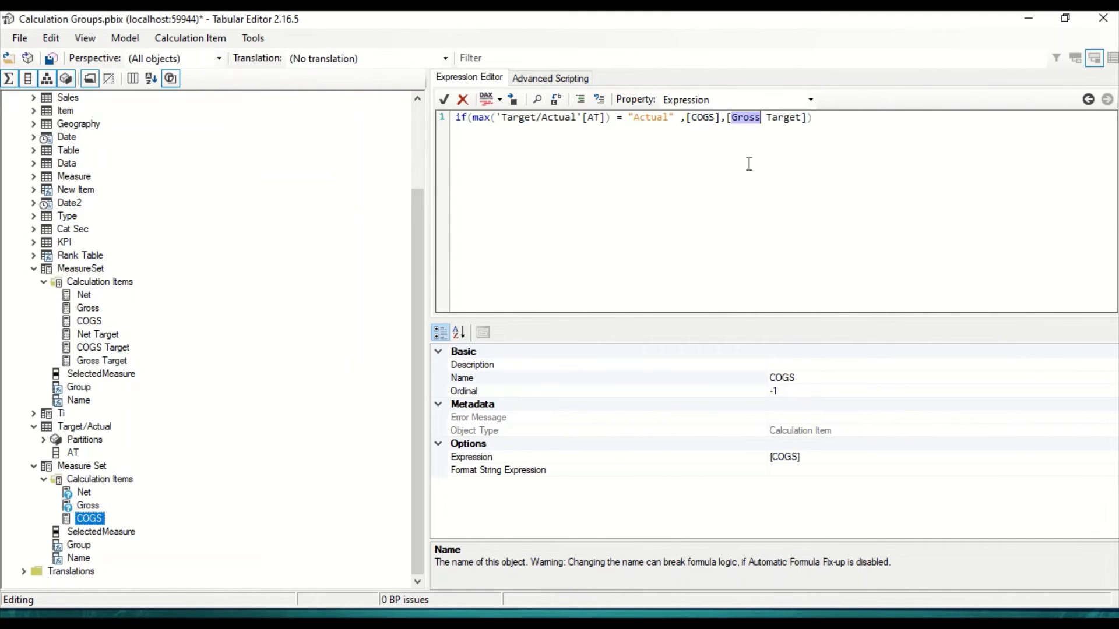
key("ctrl+v")
left_click(183, 471)
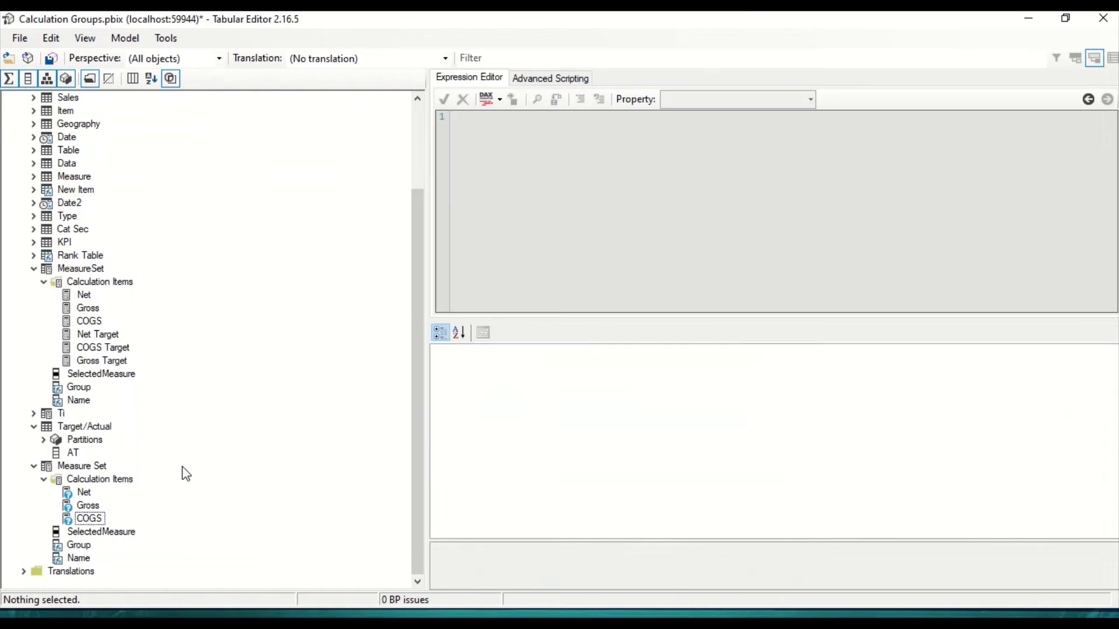
Step: Save the calculation group changes to the connected model and switch to Power BI Desktop
left_click(66, 78)
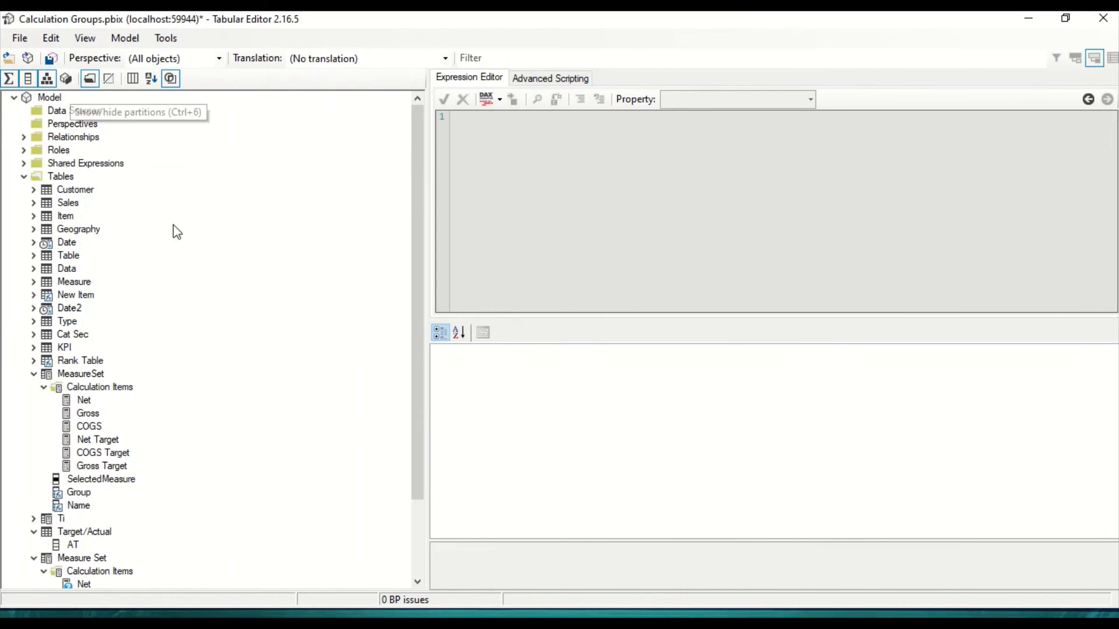
left_click(50, 67)
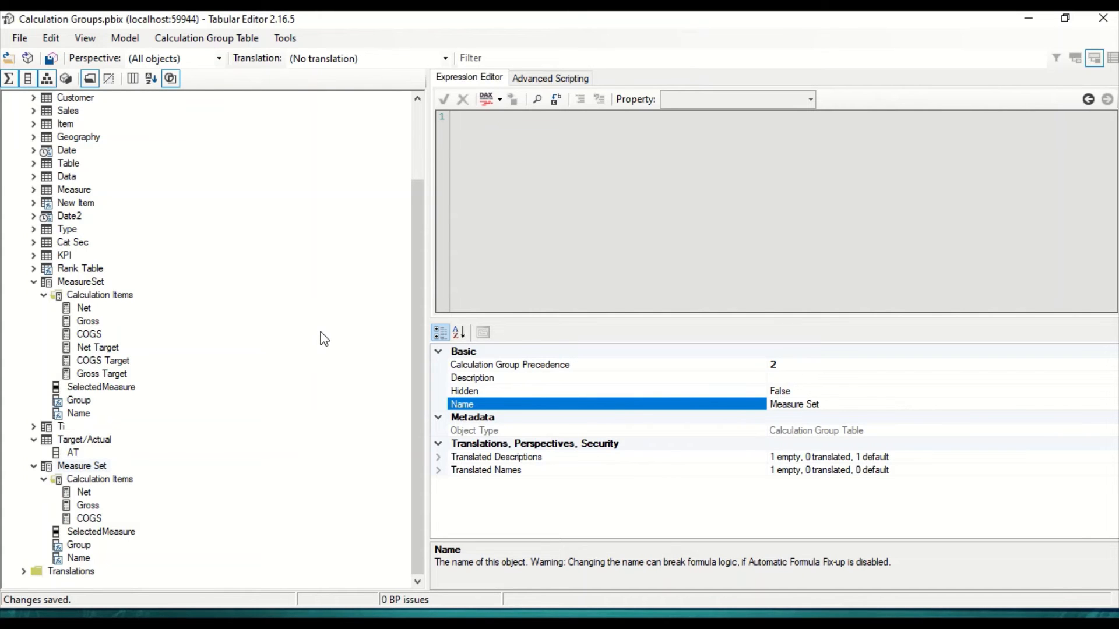
key("alt+Tab")
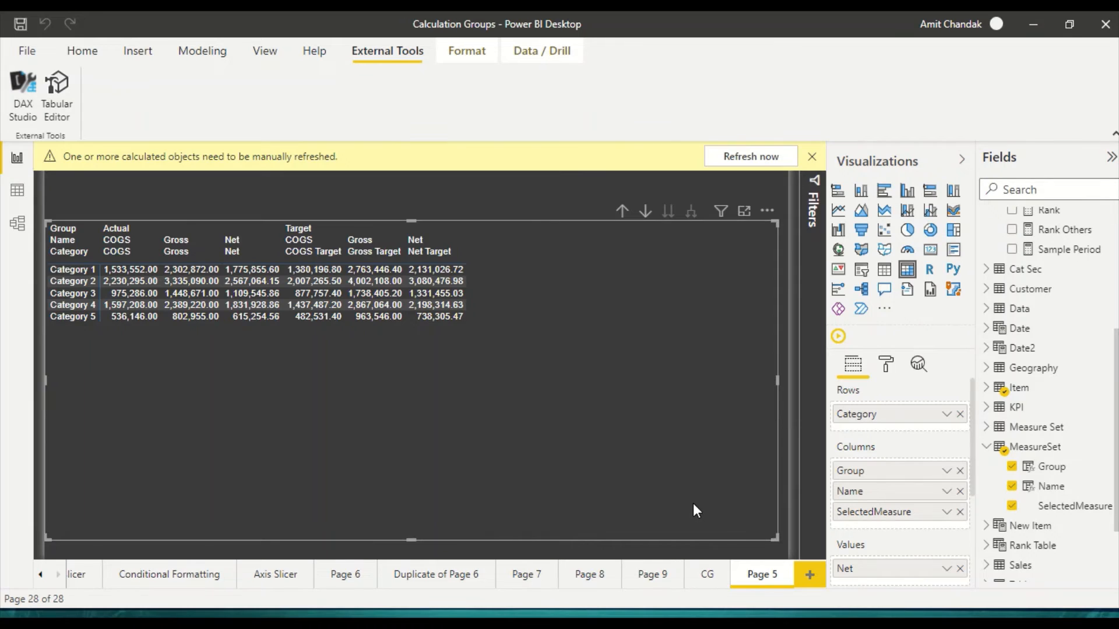
Step: Add a new report page containing a pasted copy of the matrix and refresh the calculated objects
left_click(803, 580)
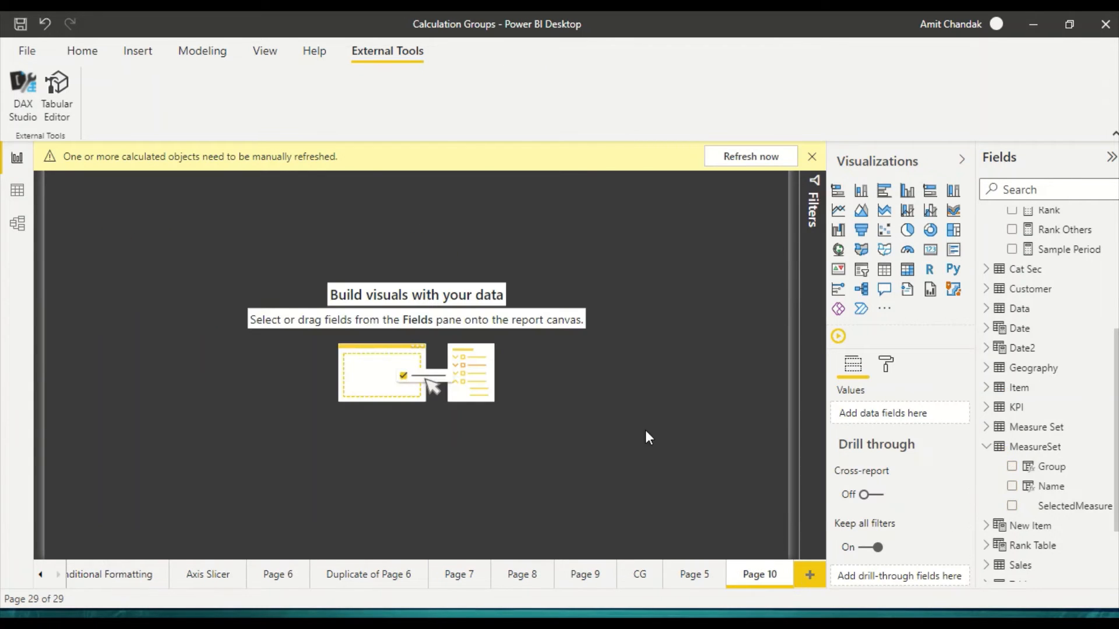
key("ctrl+v")
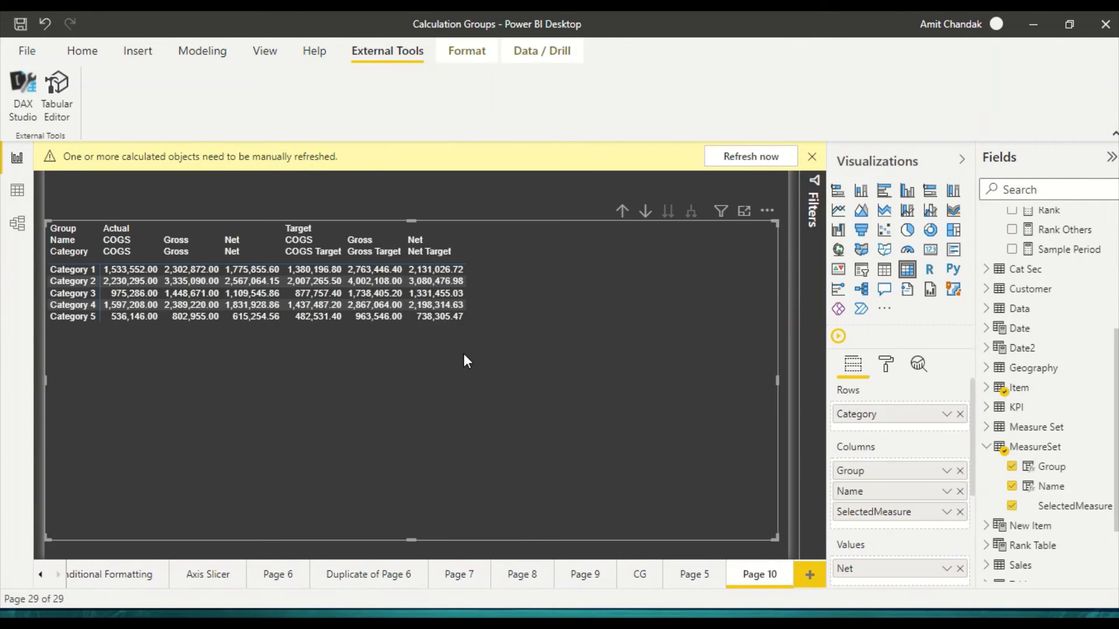
left_click(757, 155)
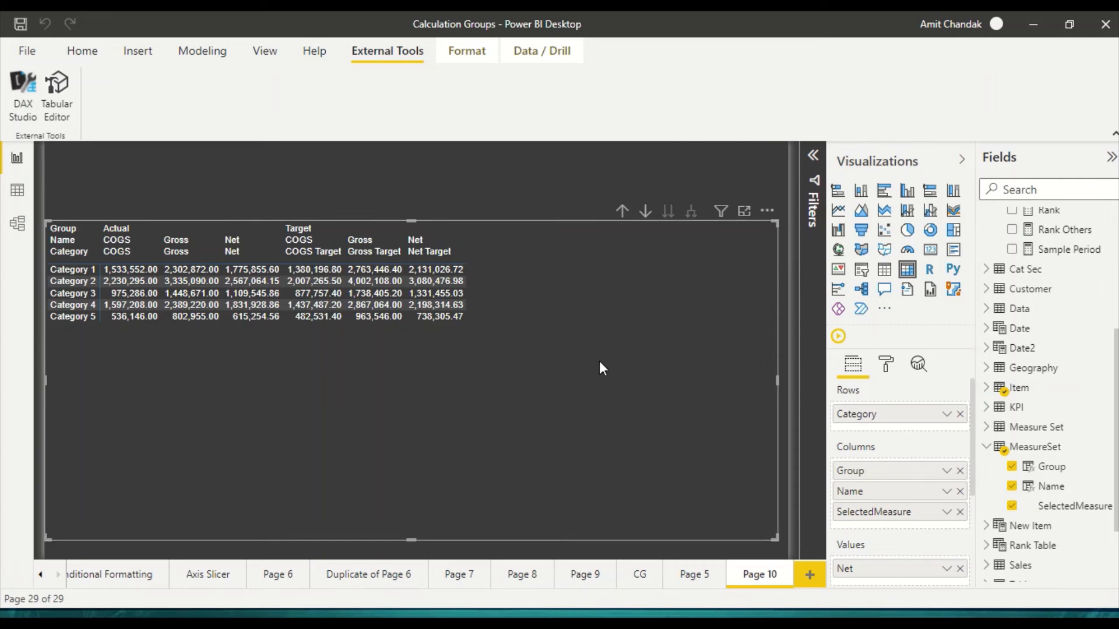
Step: Remove Group, Name and SelectedMeasure from the columns of the copied matrix
left_click(960, 473)
left_click(960, 473)
left_click(960, 471)
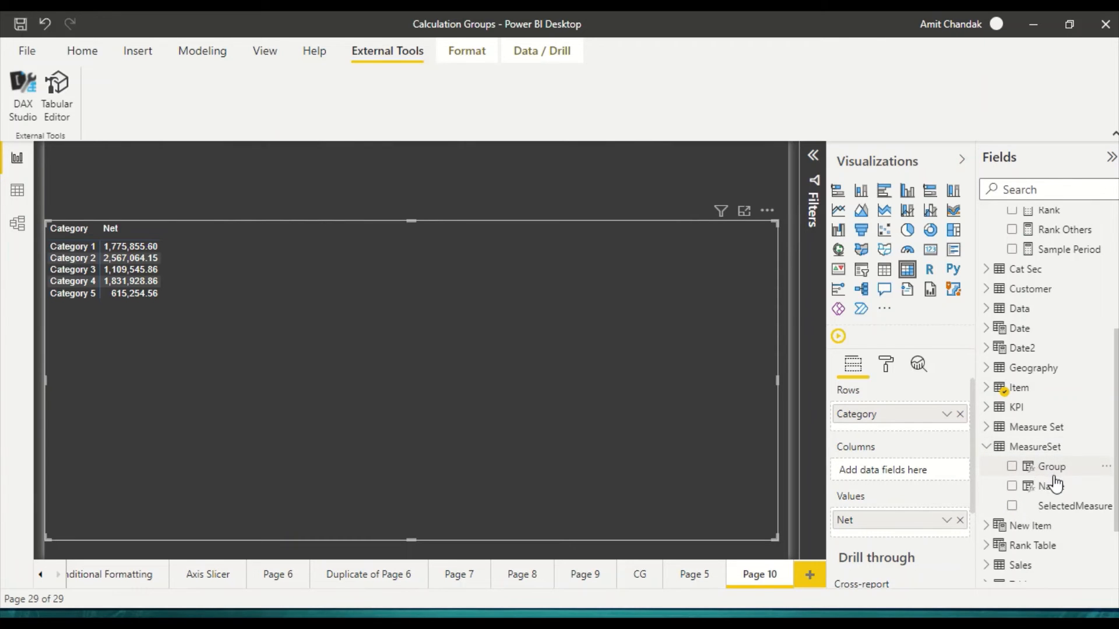
Step: Put SelectedMeasure from the Measure Set calculation group, not from MeasureSet, in the matrix columns
left_click_drag(1059, 508, 918, 475)
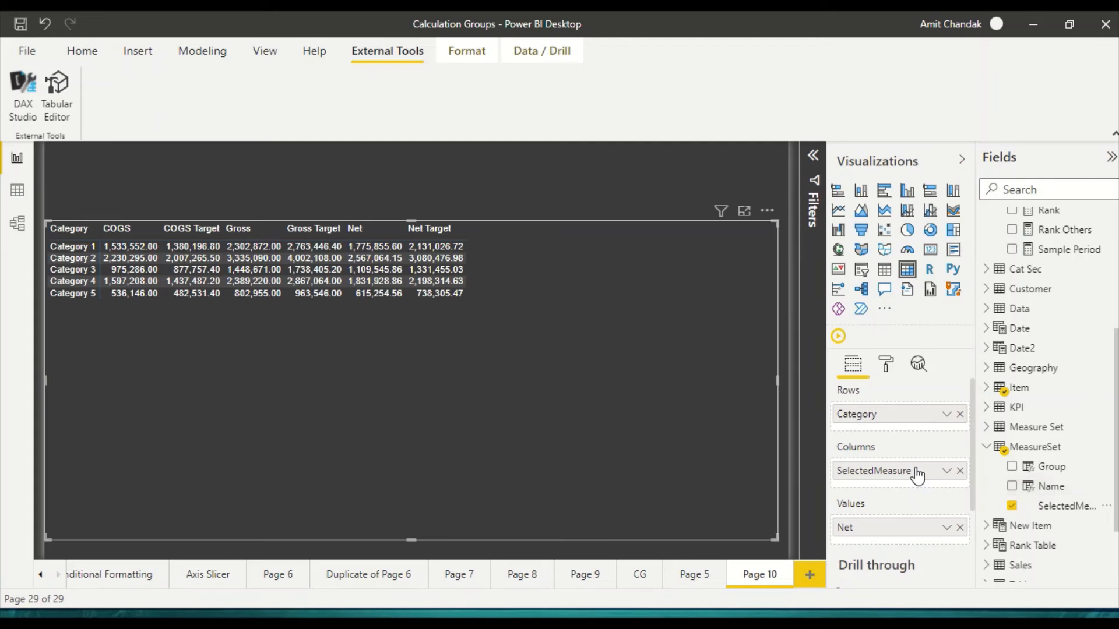
left_click_drag(918, 475, 989, 464)
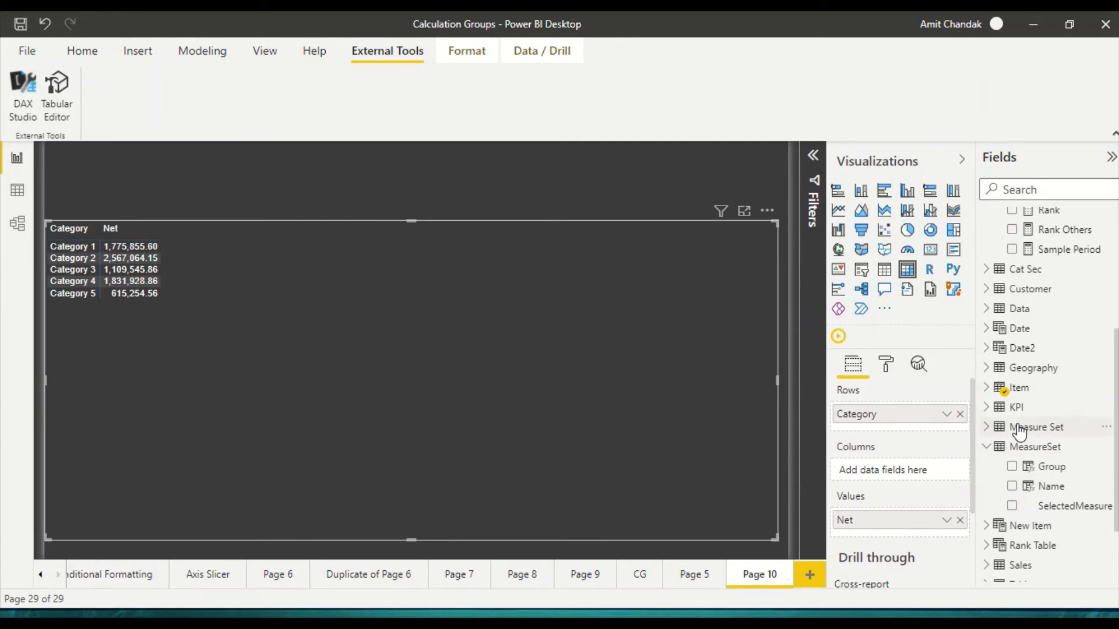
left_click(987, 427)
left_click_drag(1056, 488, 917, 471)
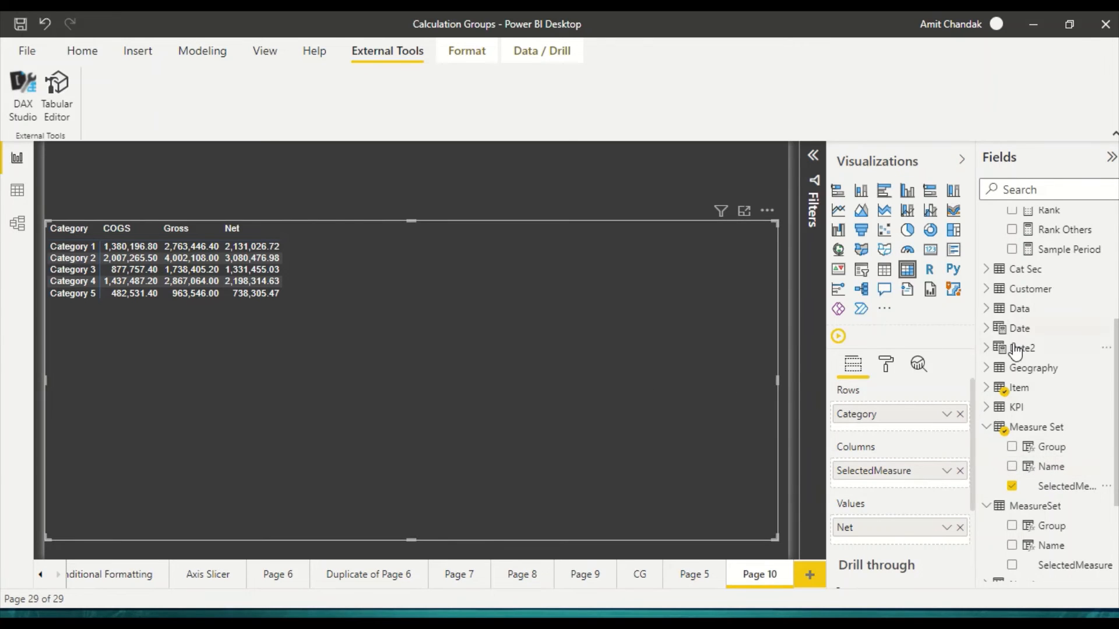
Step: Add the AT field of the Target/Actual table to the matrix columns above SelectedMeasure
scroll(1046, 422, "down", 5)
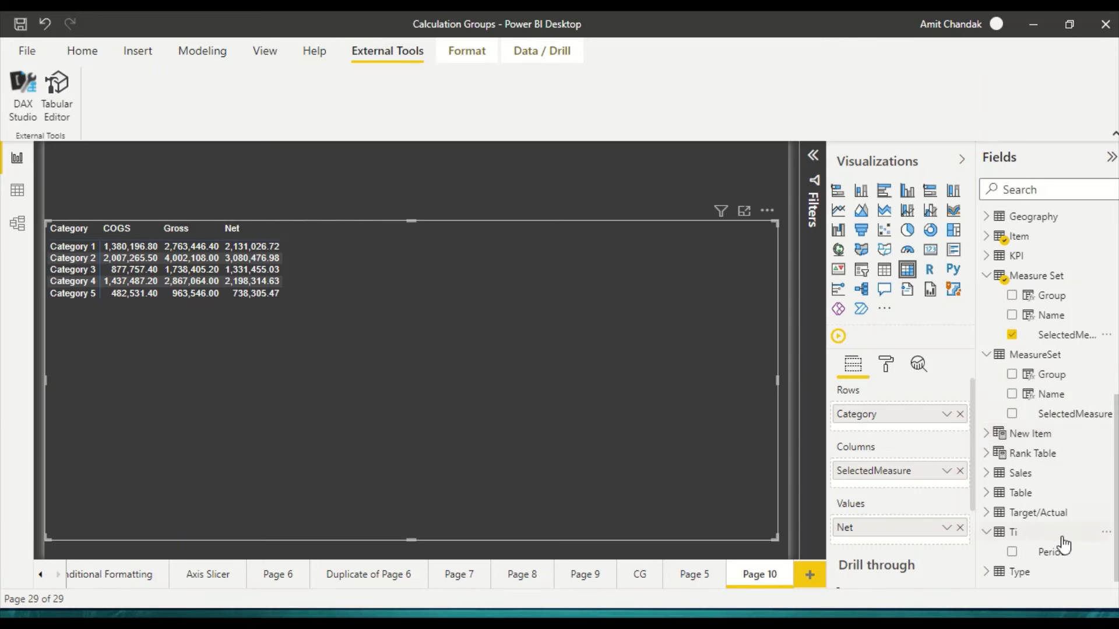
scroll(1005, 535, "up", 5)
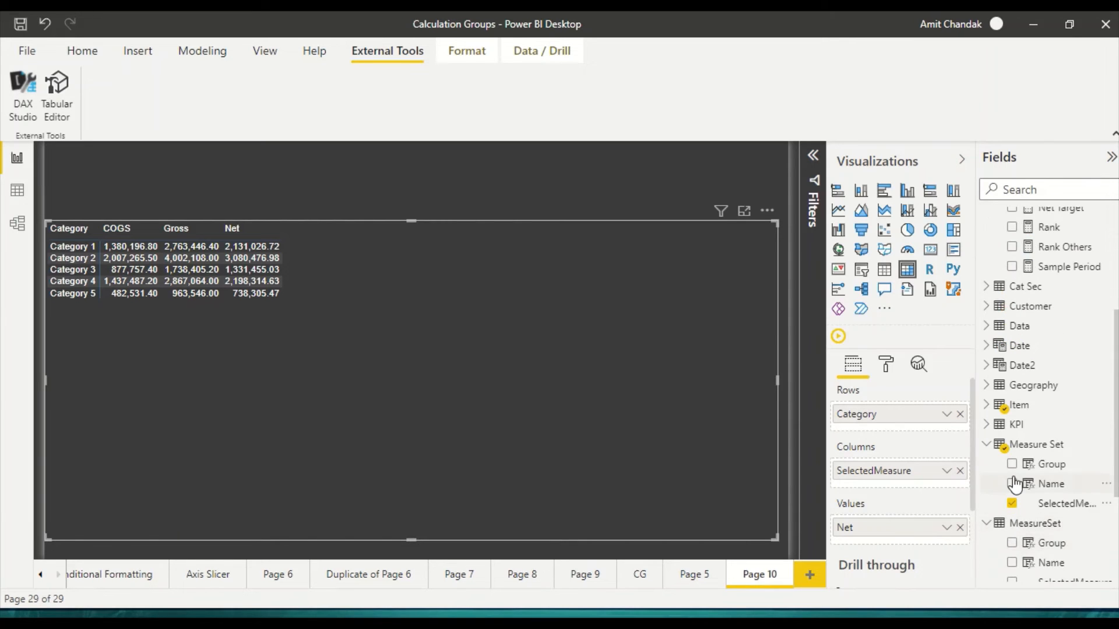
scroll(1014, 484, "up", 5)
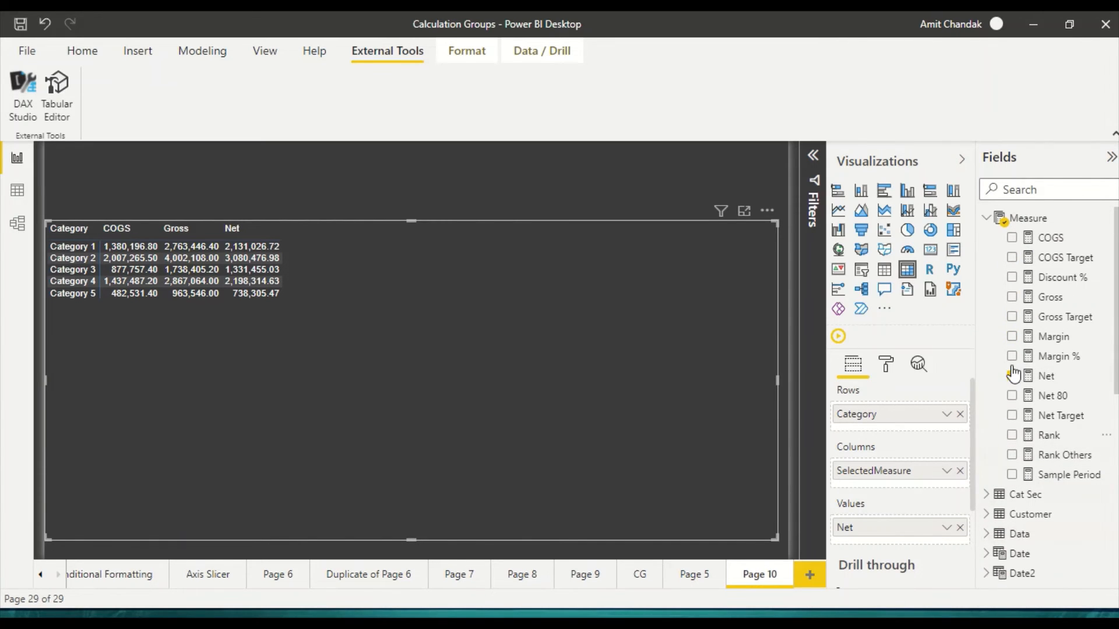
left_click(986, 219)
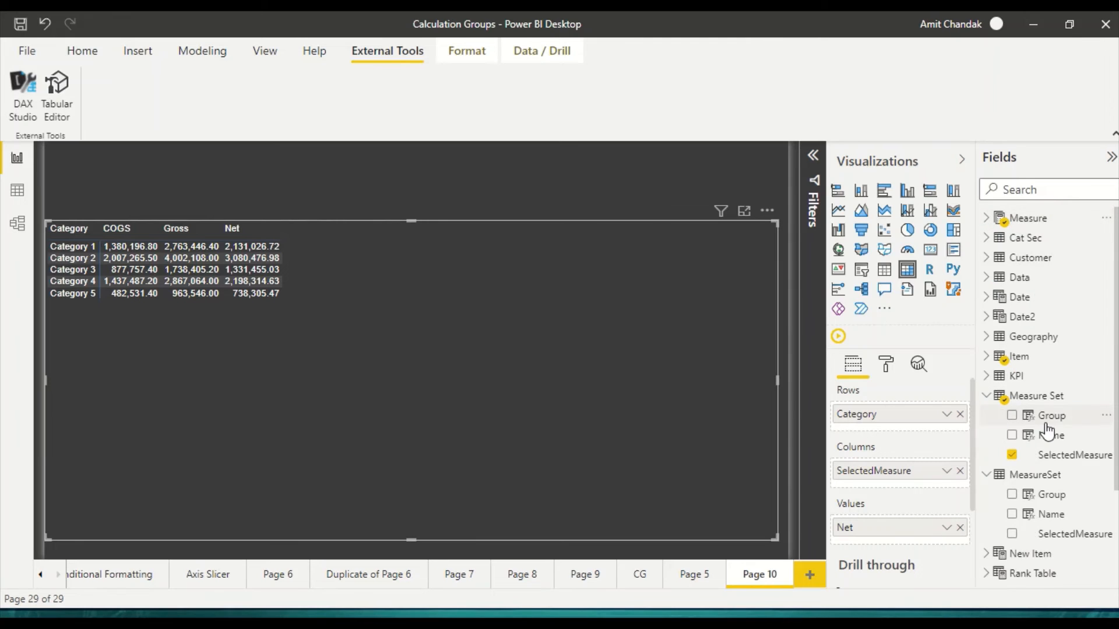
left_click(986, 396)
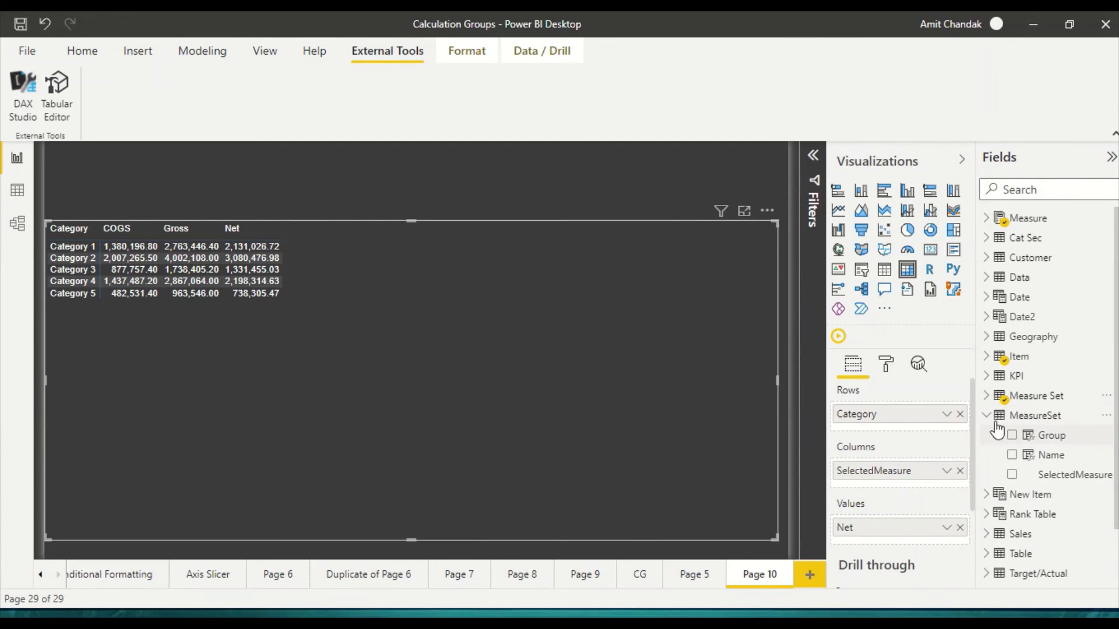
left_click(987, 415)
left_click(988, 515)
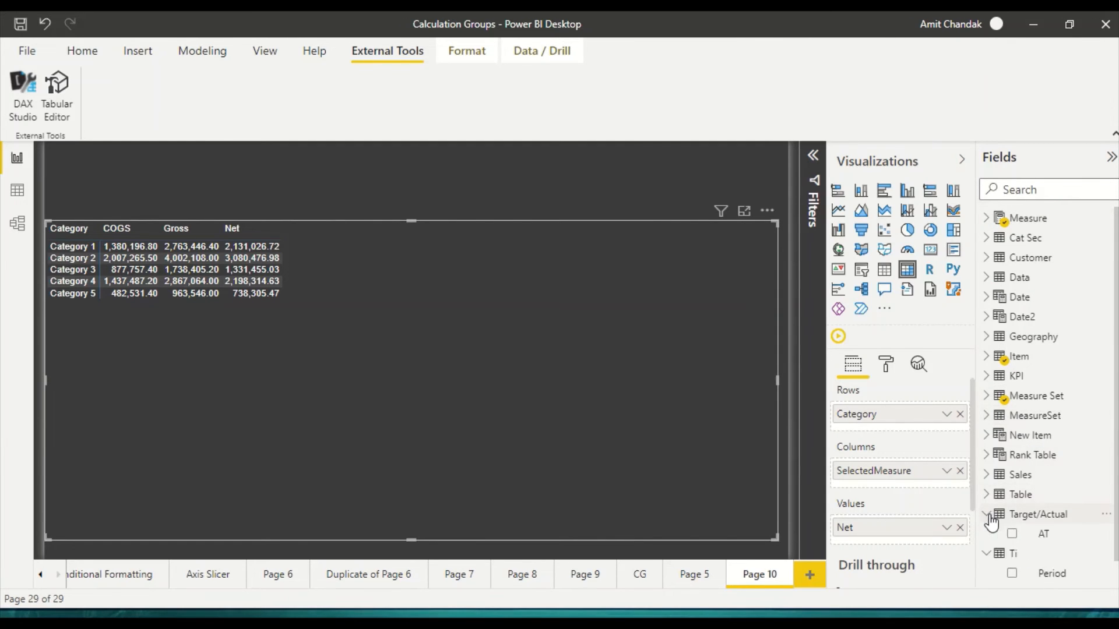
left_click_drag(1044, 534, 905, 465)
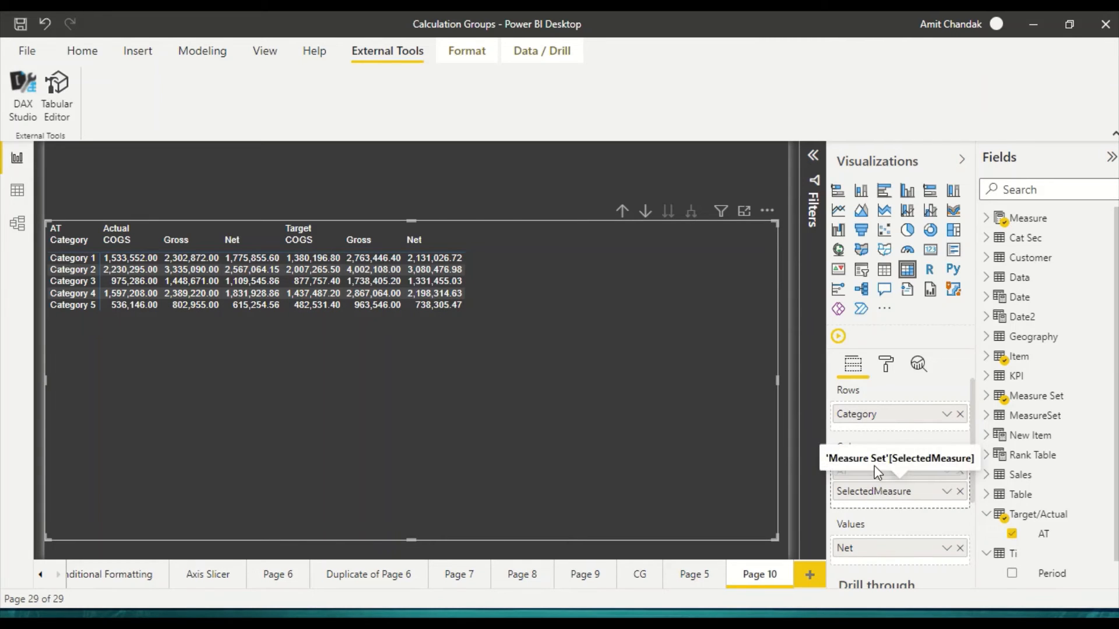
Step: Reorder the matrix column fields so that SelectedMeasure comes before AT
left_click_drag(875, 470, 874, 466)
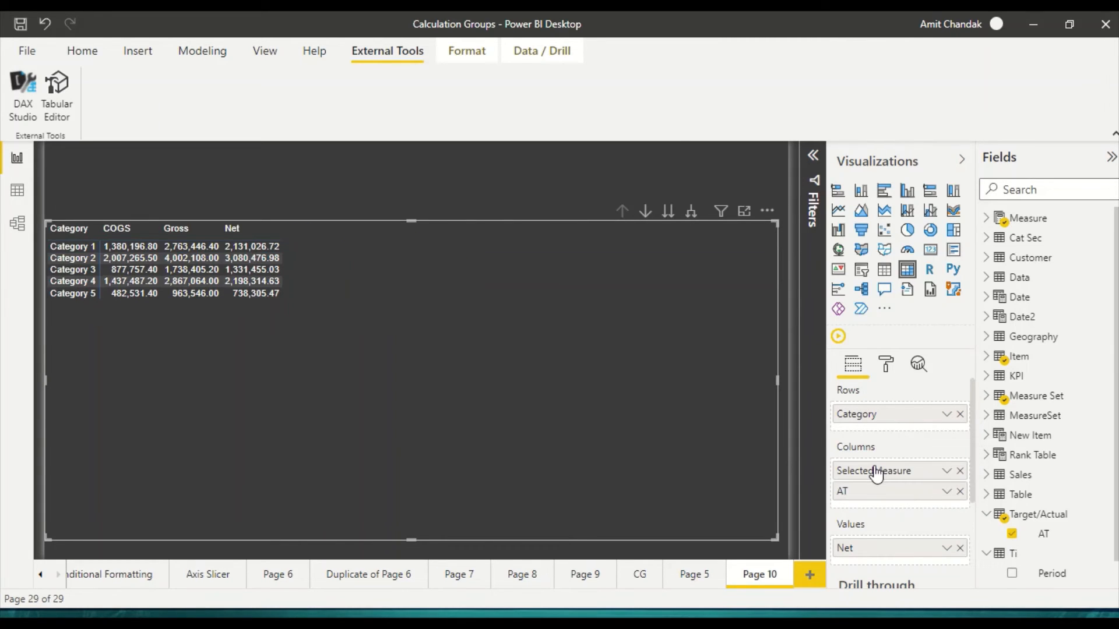
Step: Expand the matrix columns one level so Actual and Target split under each measure
left_click(690, 213)
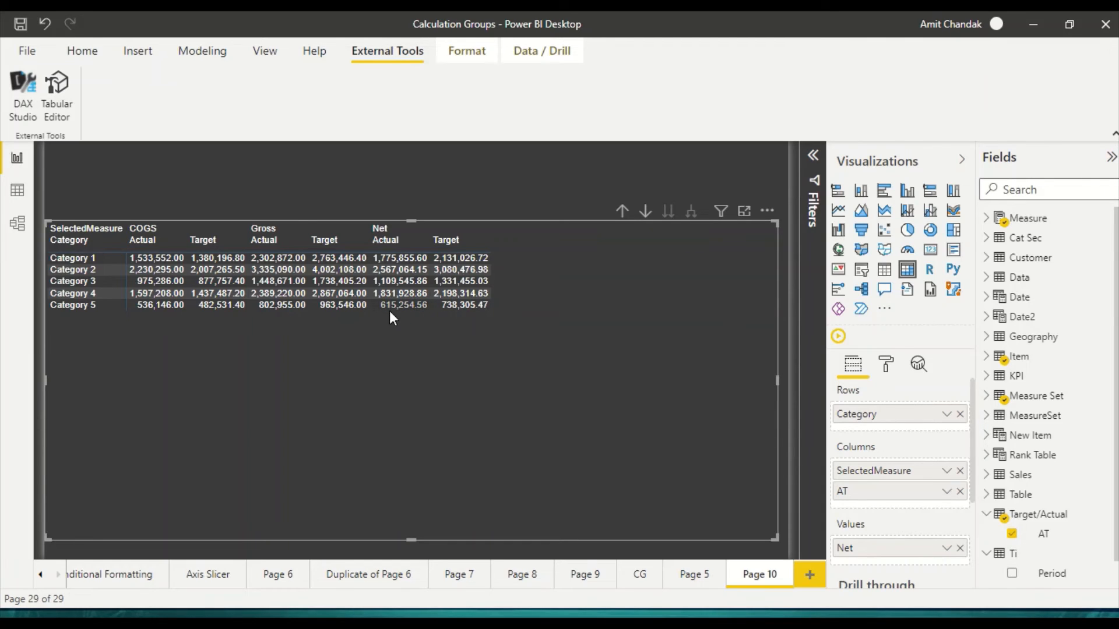
Step: Compare the matrix with those on Page 5 and CG, slightly widening the CG matrix, and return to Page 10
left_click(691, 576)
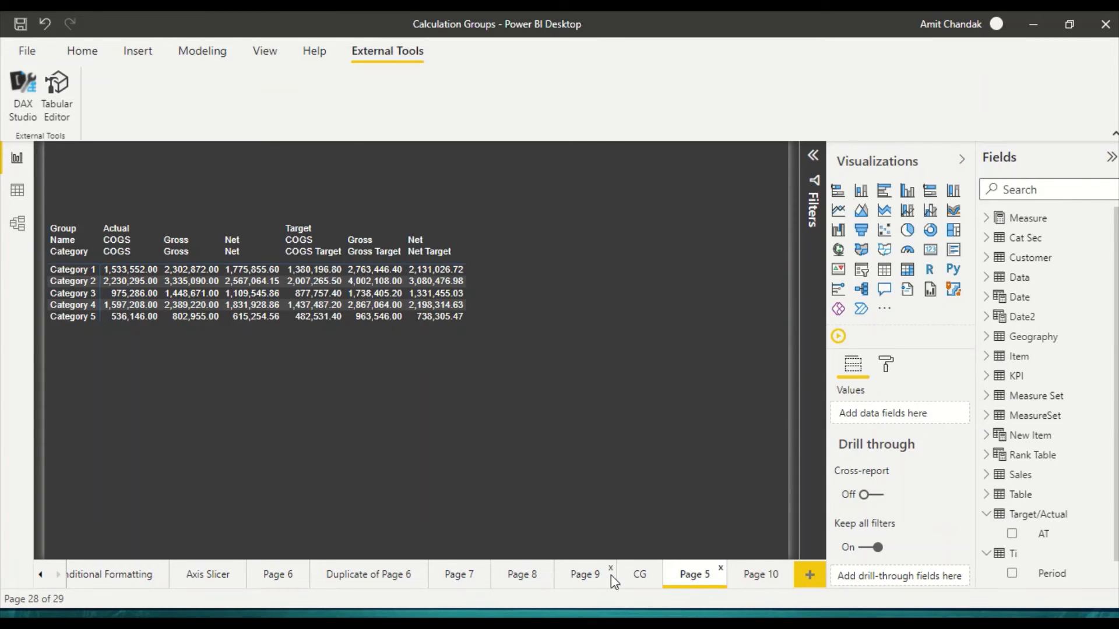
left_click(641, 578)
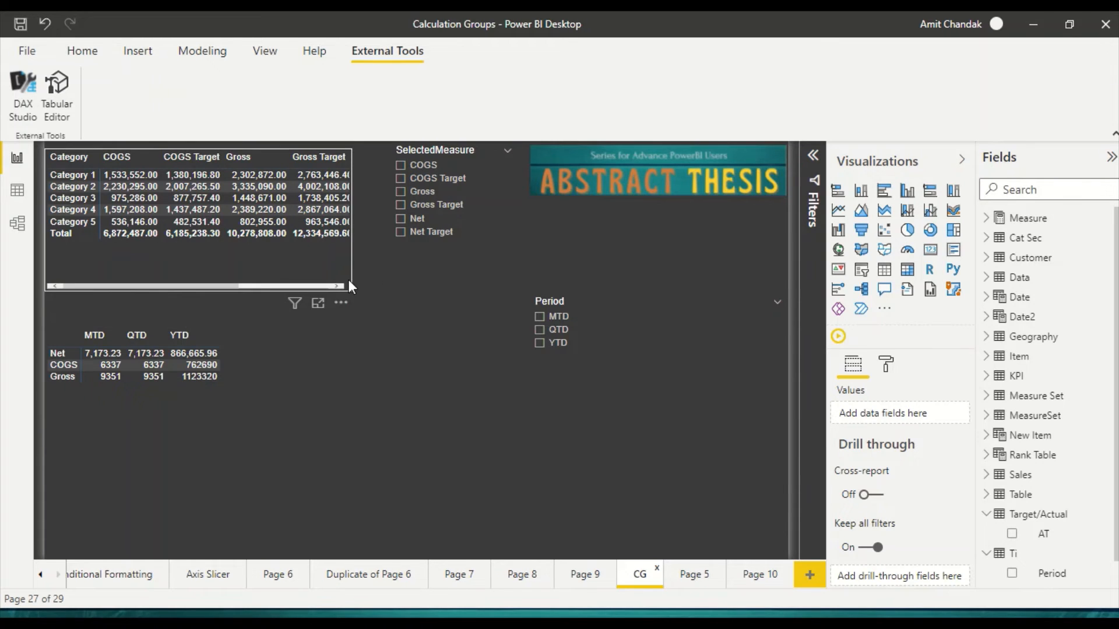
left_click(339, 275)
left_click_drag(358, 292, 376, 289)
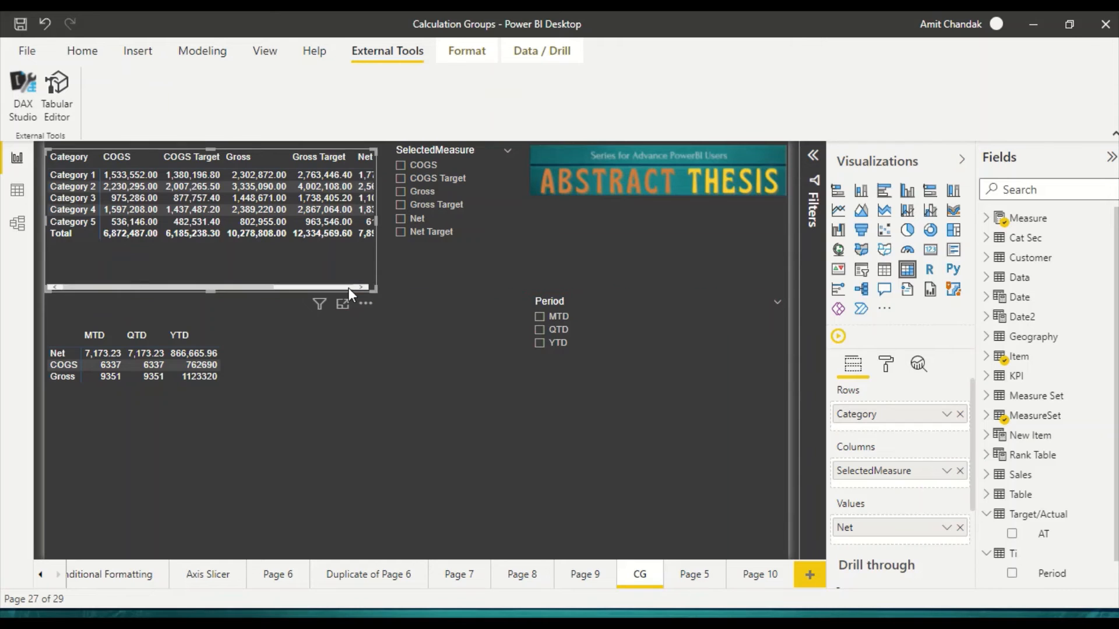
left_click(349, 288)
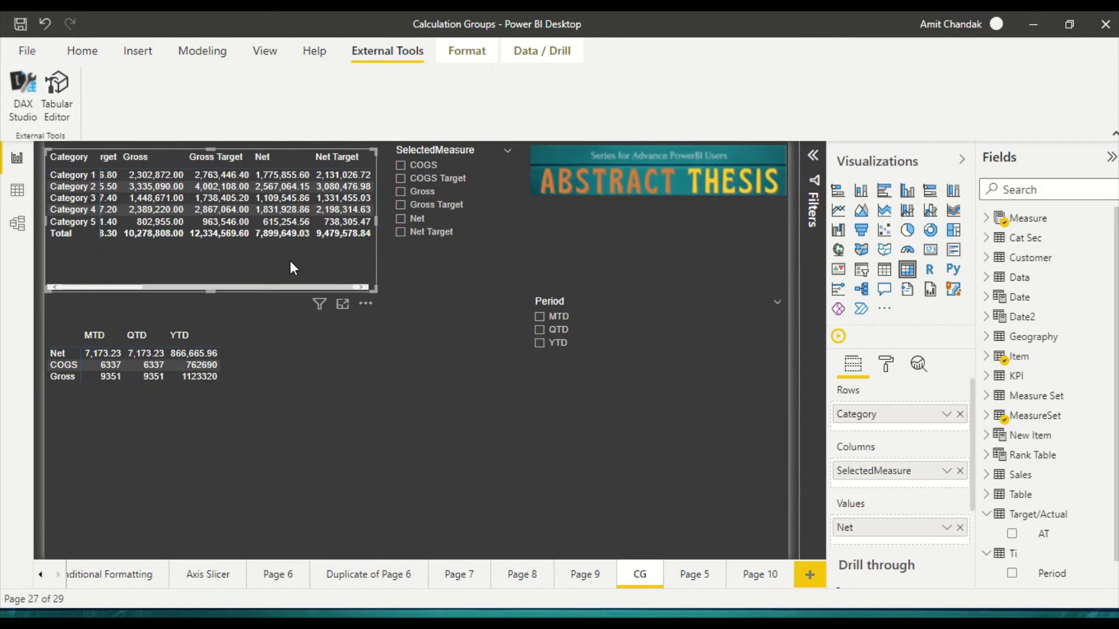
left_click_drag(232, 286, 287, 285)
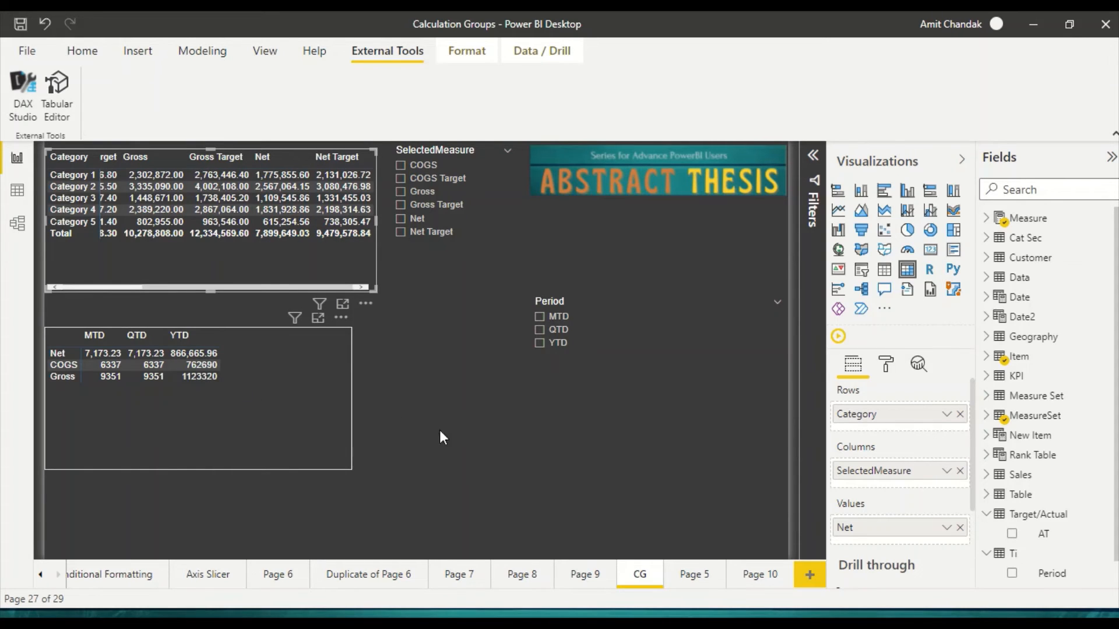
left_click(758, 577)
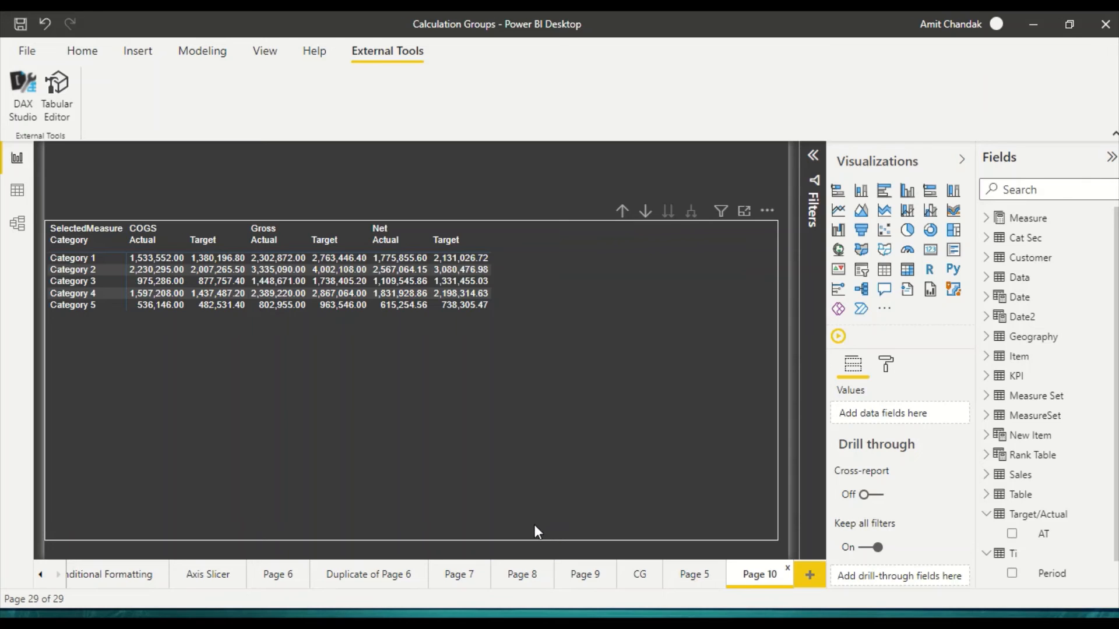
Step: Switch to Excel and examine the planned layout with the STD and Rolling row groups and their MTD to R30 periods on Sheet2
key("alt+Tab")
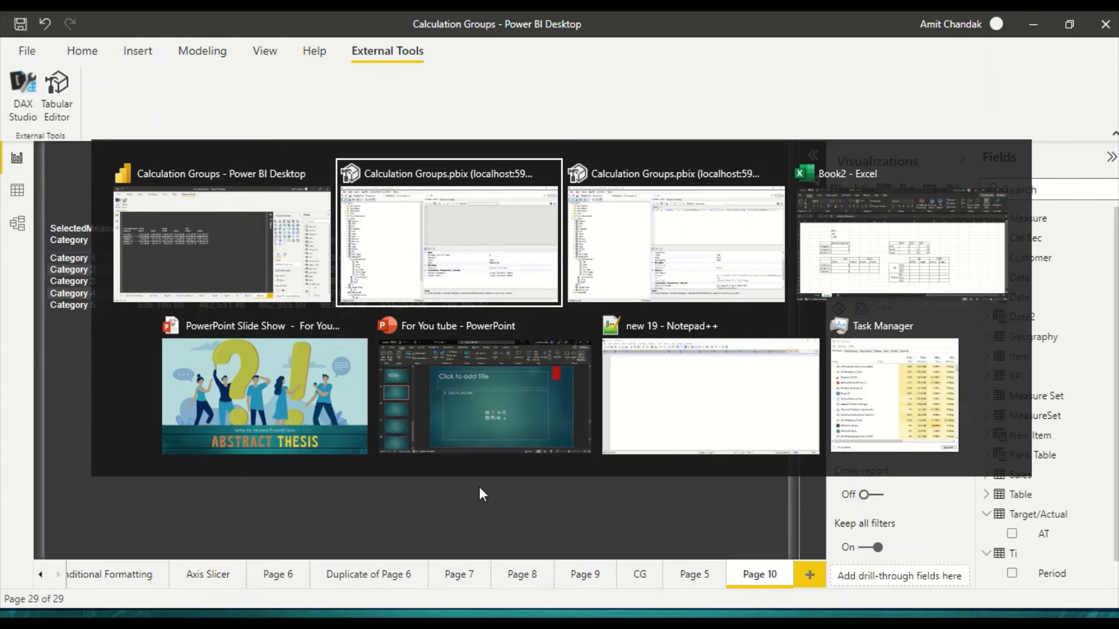
key("Tab")
key("Tab")
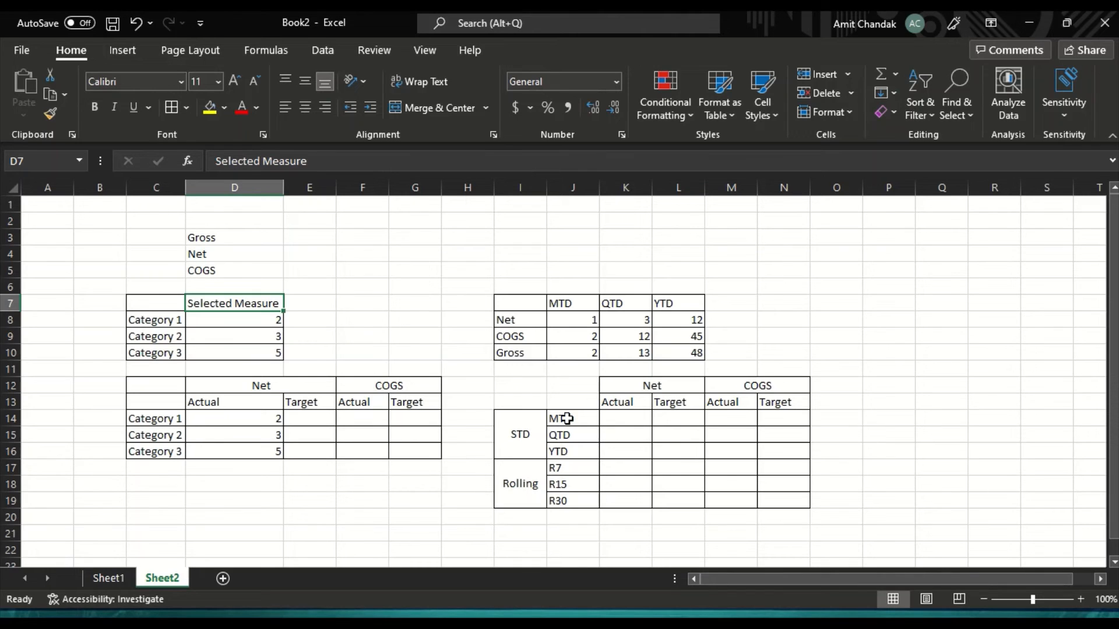
left_click_drag(562, 419, 566, 501)
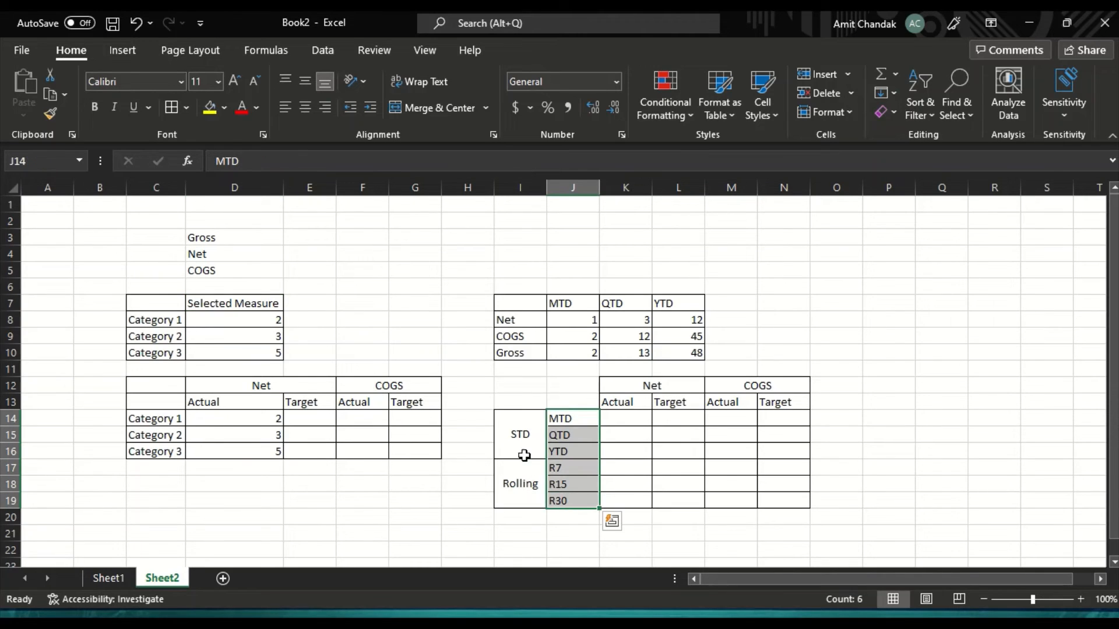
left_click_drag(525, 434, 526, 505)
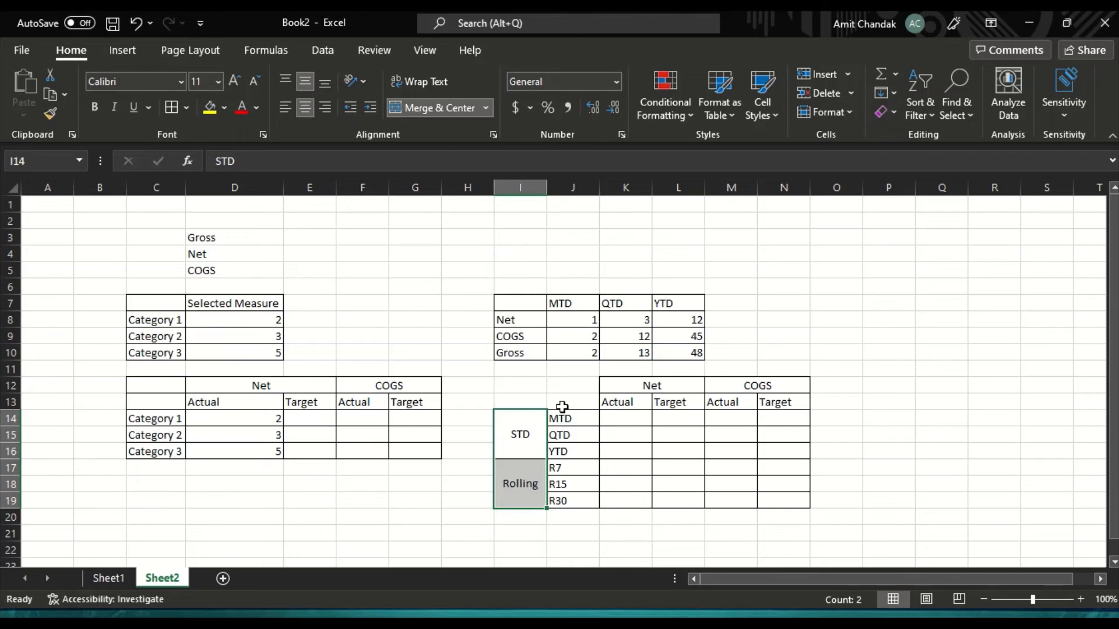
left_click_drag(562, 418, 571, 499)
left_click(517, 432)
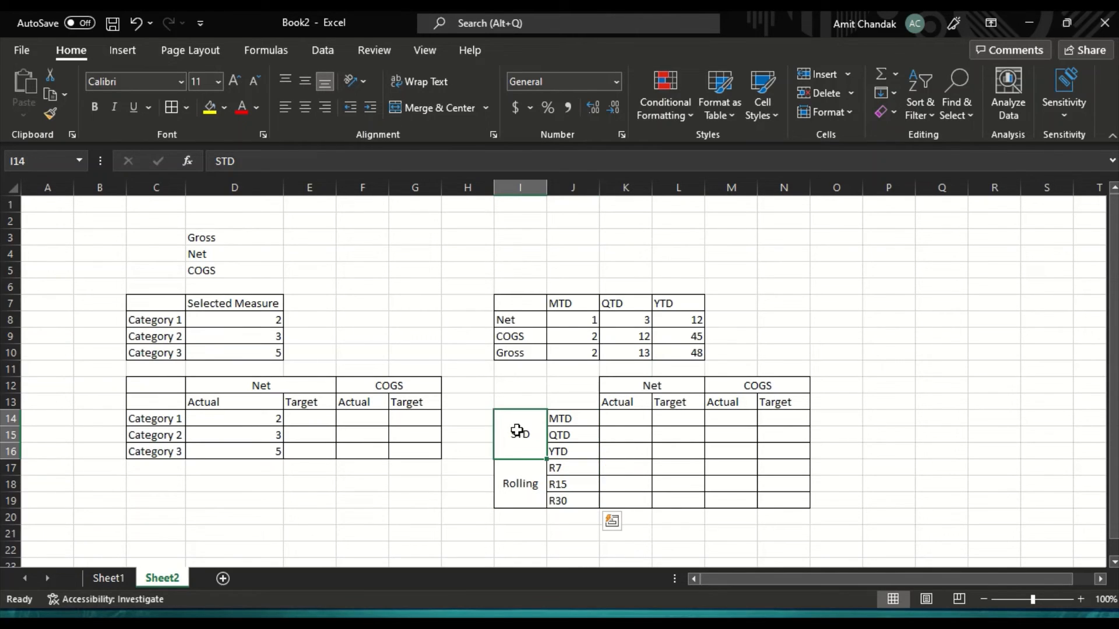
left_click(516, 472)
left_click_drag(555, 418, 563, 496)
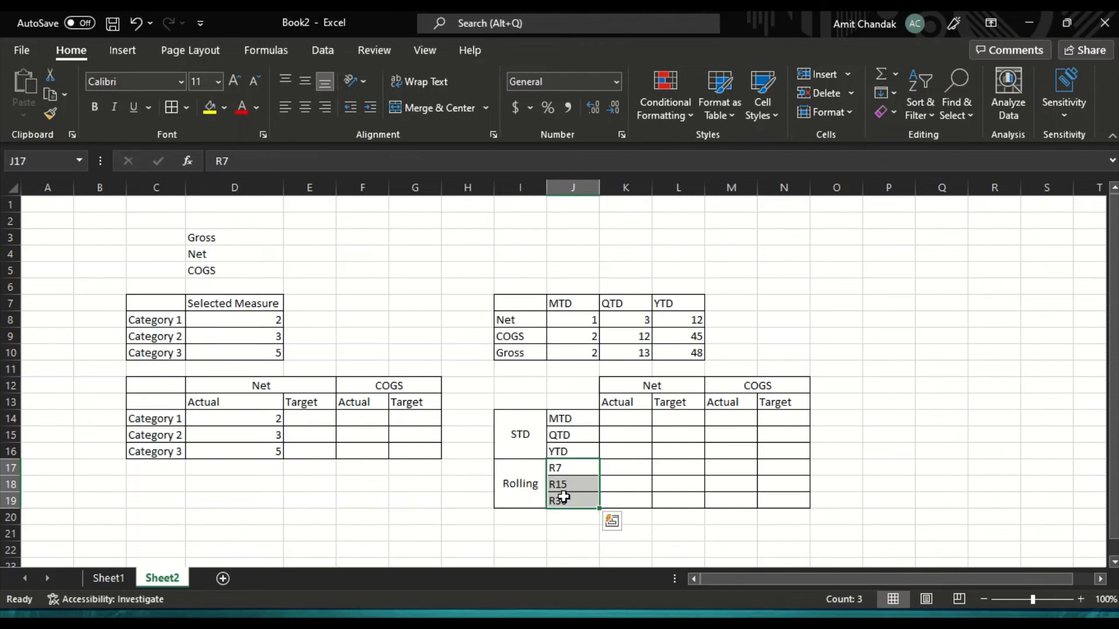
Step: Switch to Tabular Editor, add a calculation item to the Ti calculation group, and try to name it R7
key("alt+Tab")
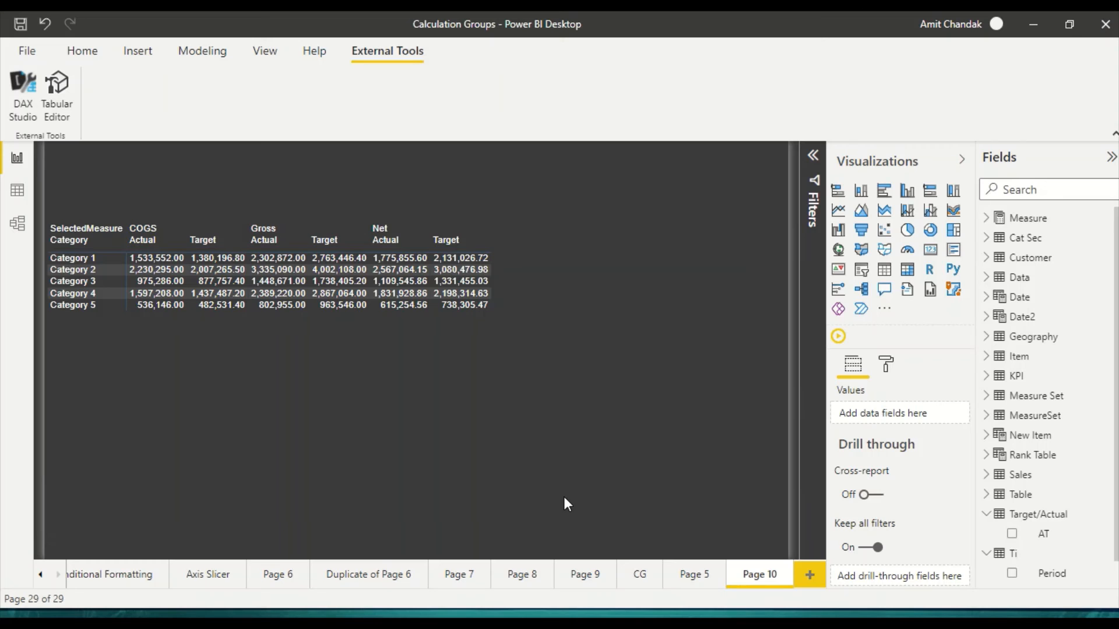
key("alt+Tab")
key("alt+Tab")
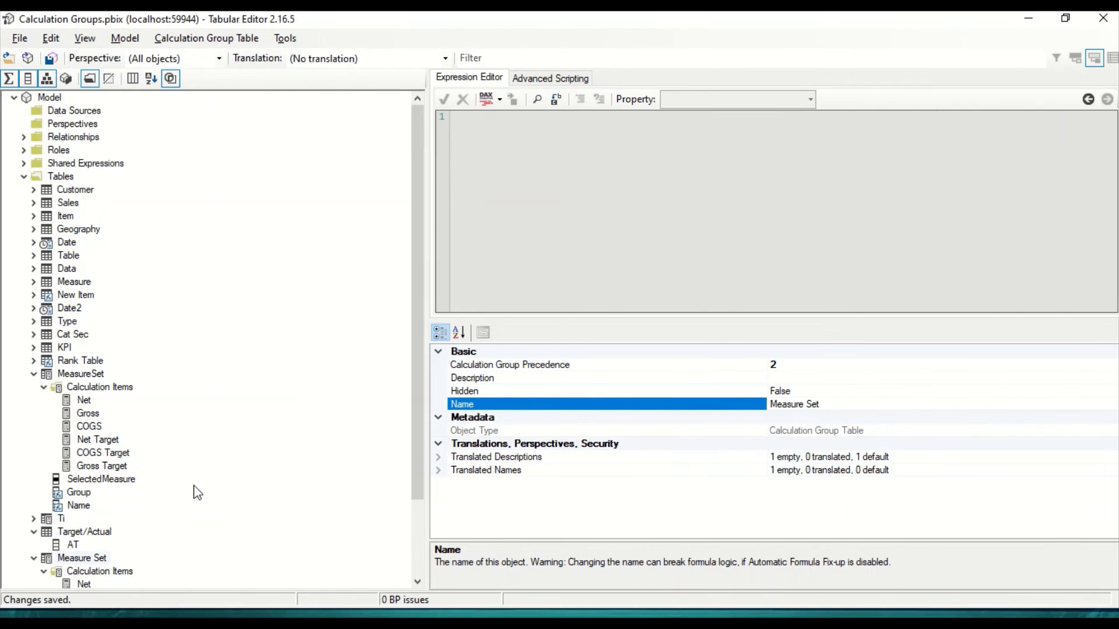
scroll(93, 460, "down", 3)
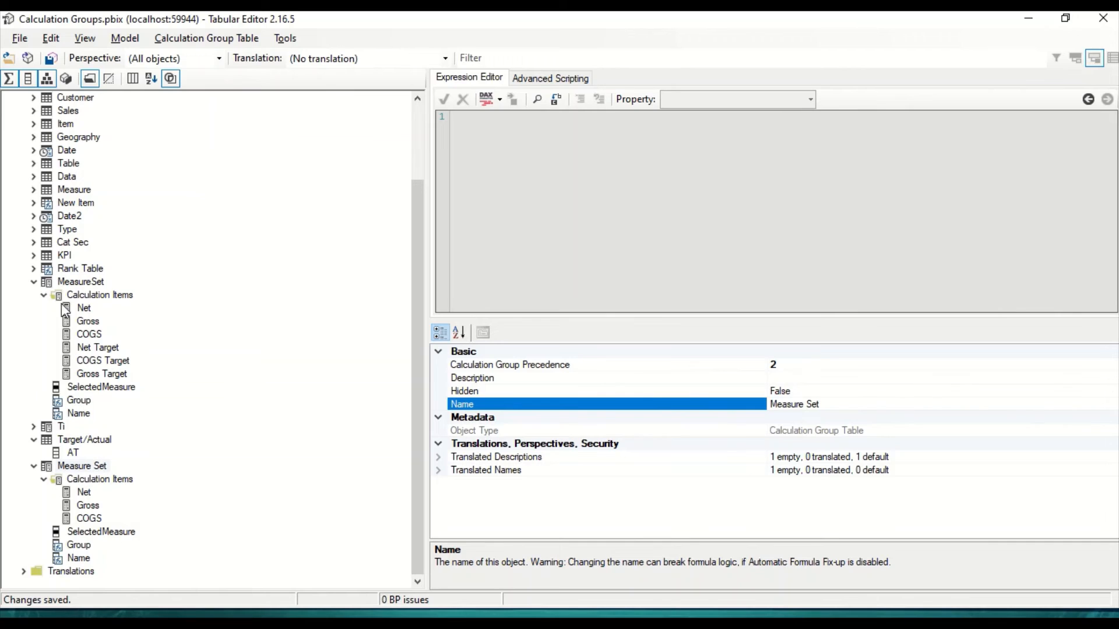
left_click(33, 426)
scroll(87, 402, "down", 2)
right_click(104, 380)
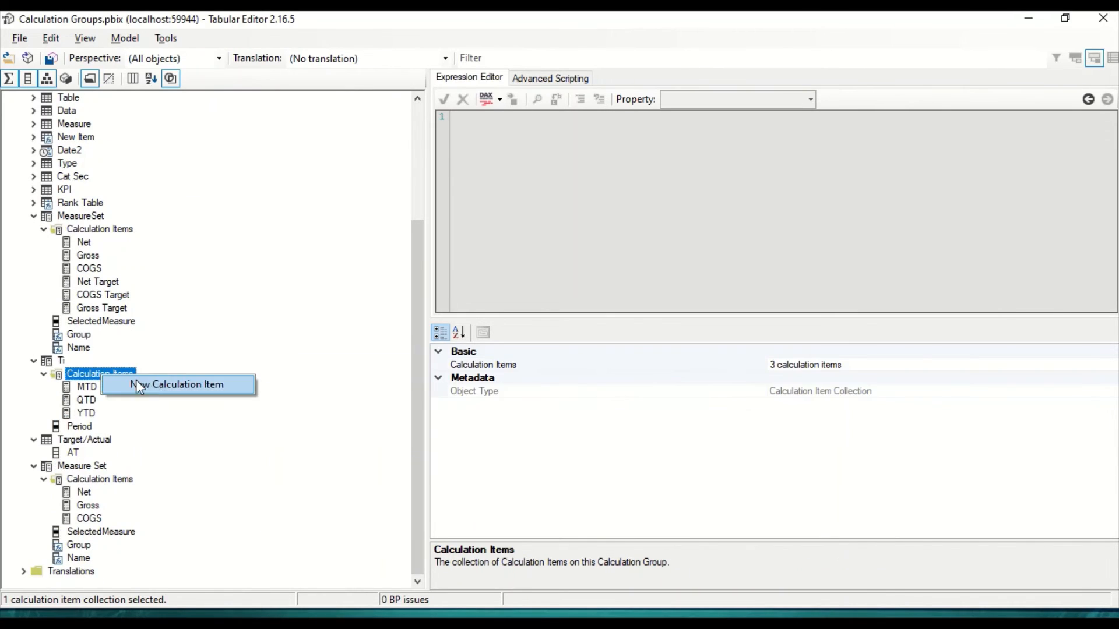
left_click(155, 383)
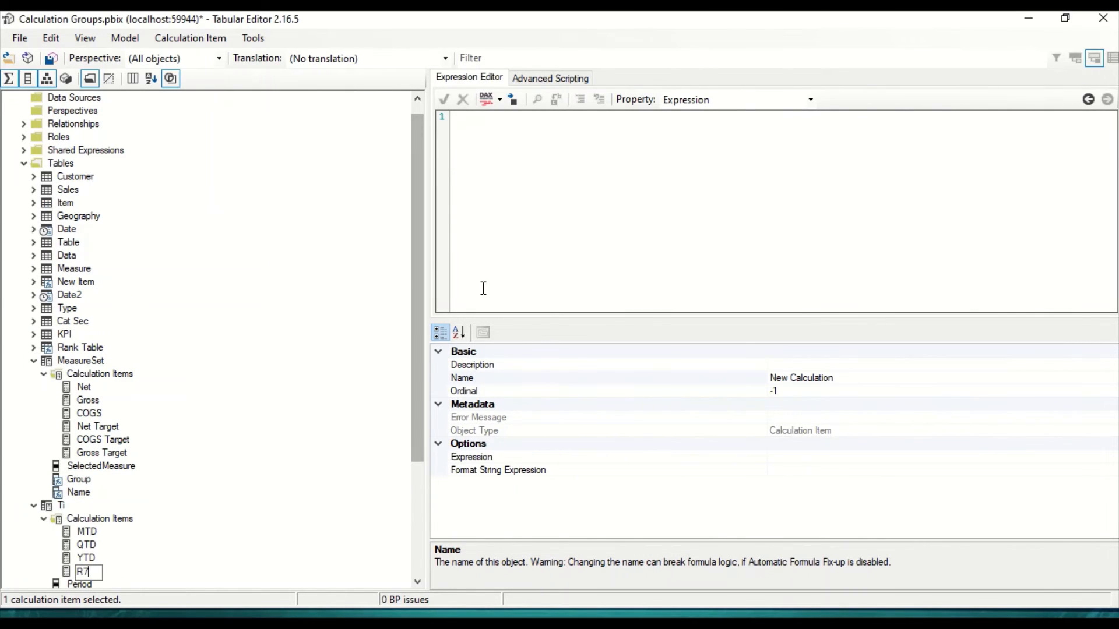
left_click(534, 182)
type("calcula")
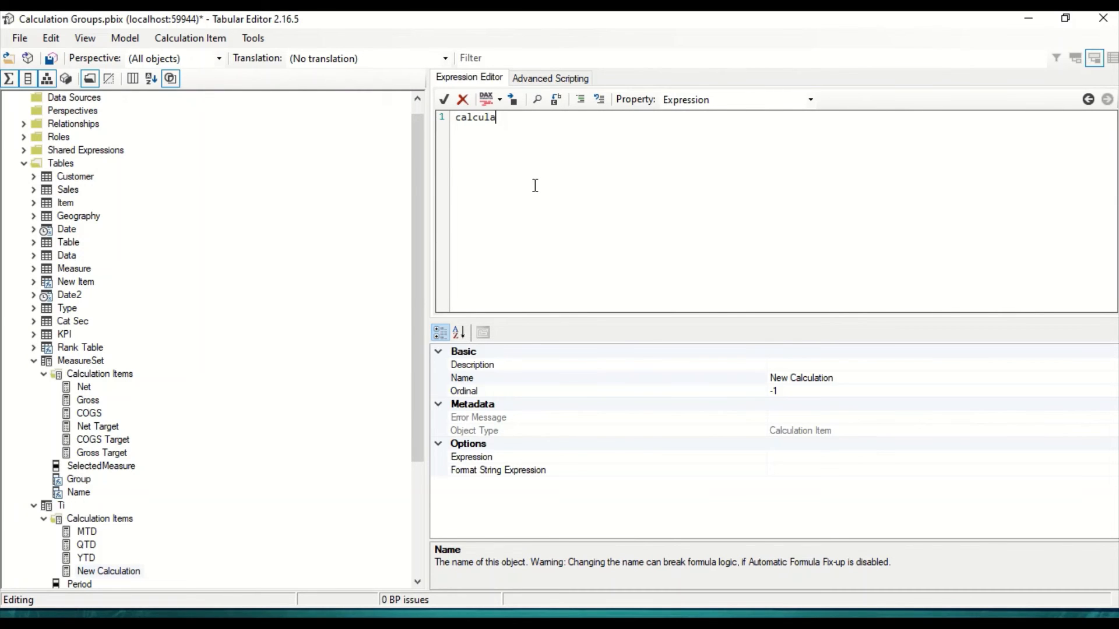
Step: Switch to Power BI Desktop, search the fields for "roll", and copy the entire formula of the Rolling 12 Net measure
key("alt+Tab")
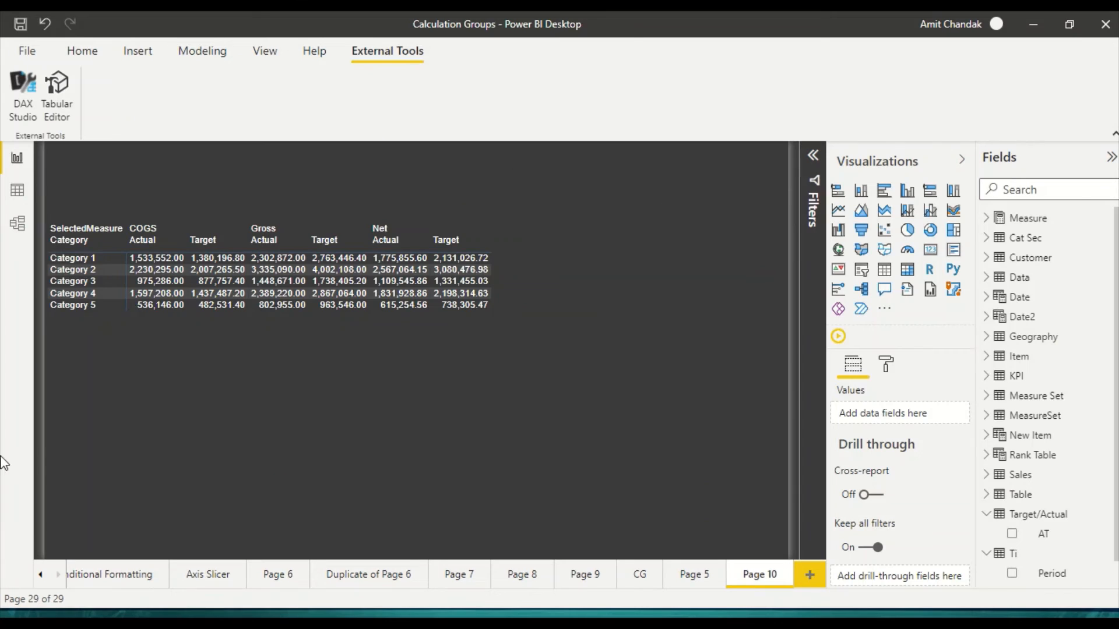
left_click(82, 51)
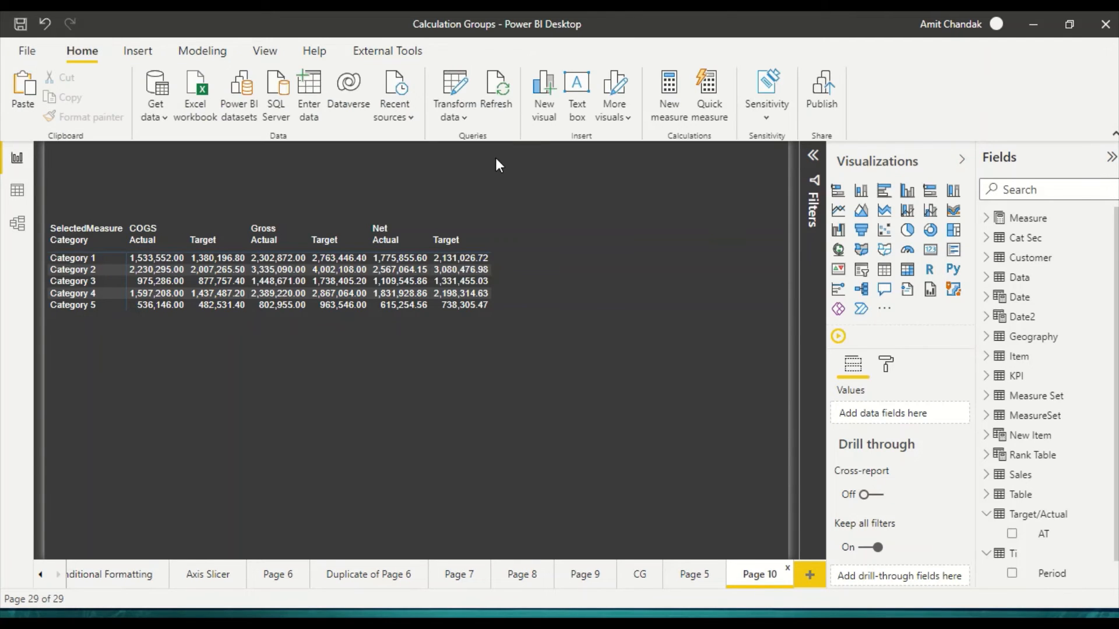
scroll(994, 232, "down", 1)
left_click(994, 221)
scroll(993, 227, "up", 1)
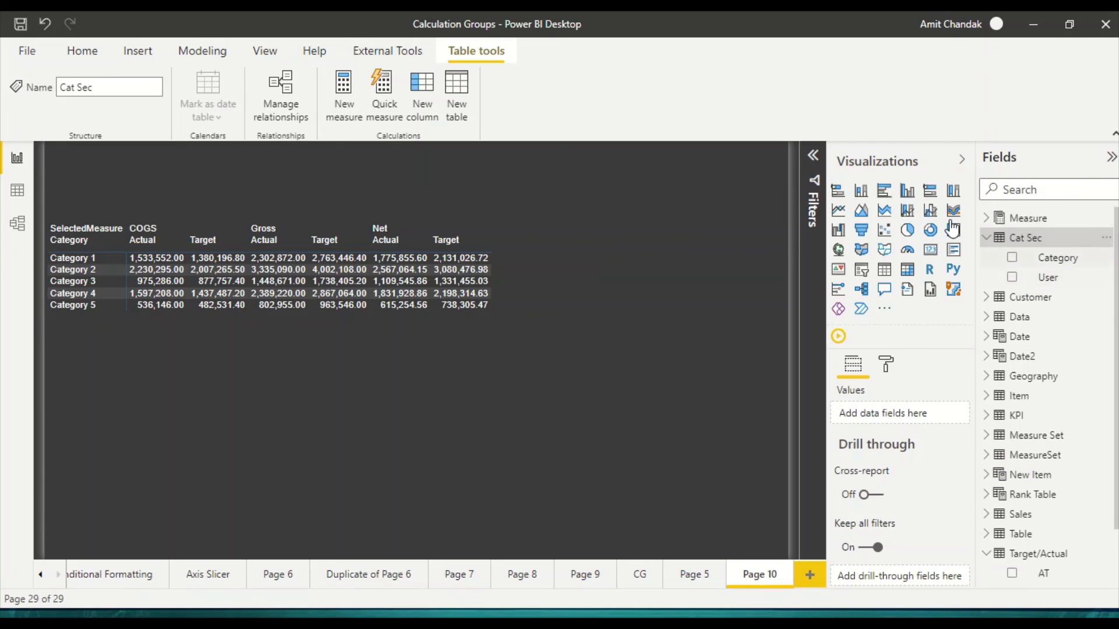
left_click(993, 220)
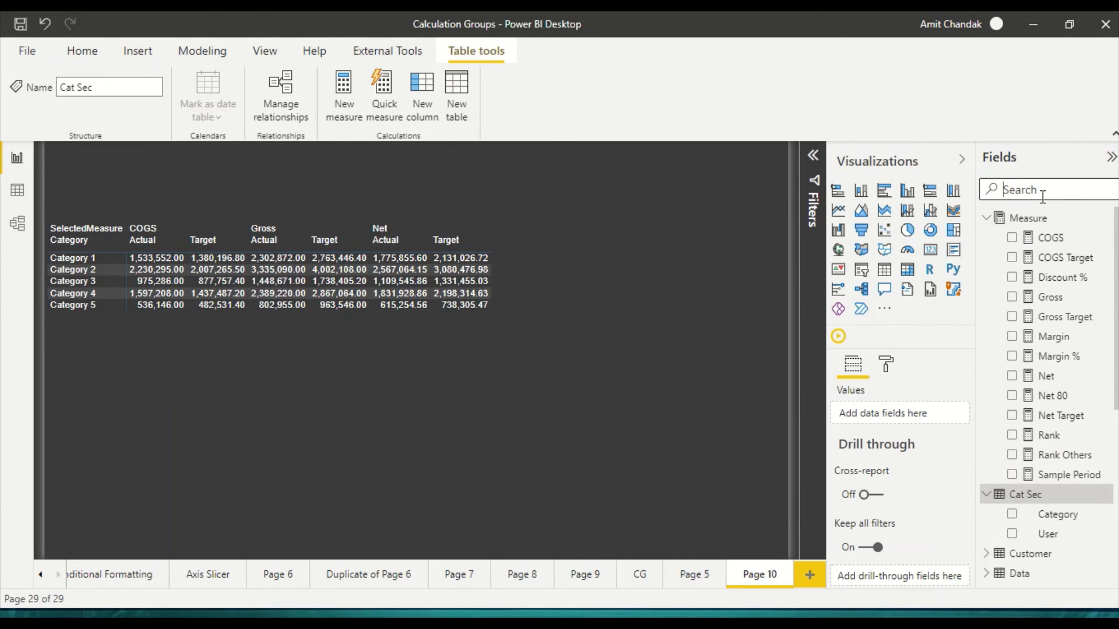
left_click(1026, 183)
type("roll")
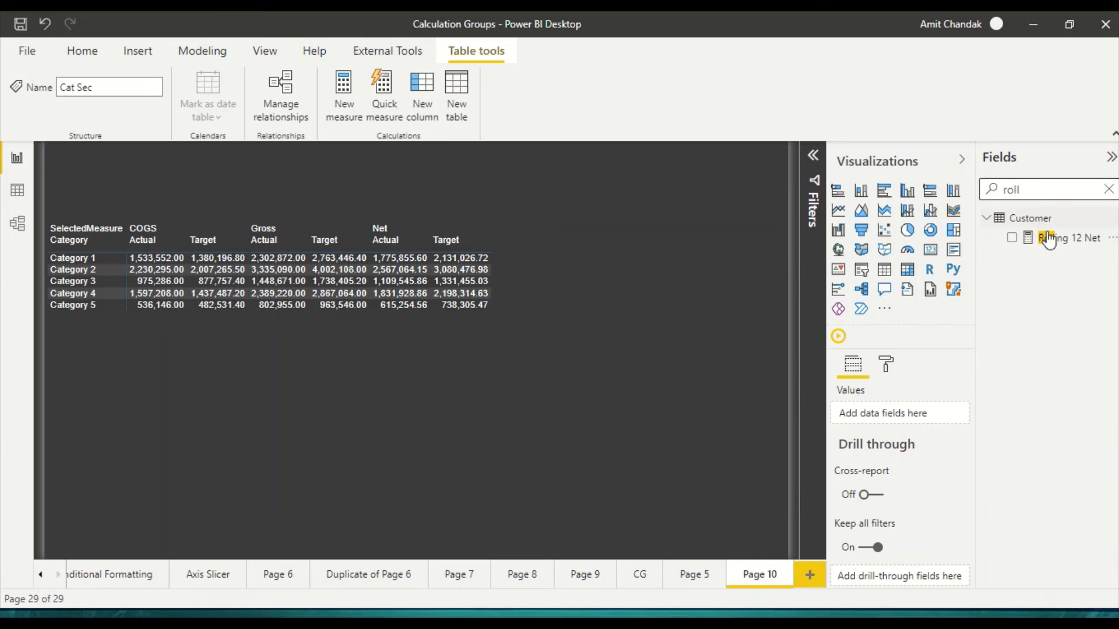
left_click(1046, 238)
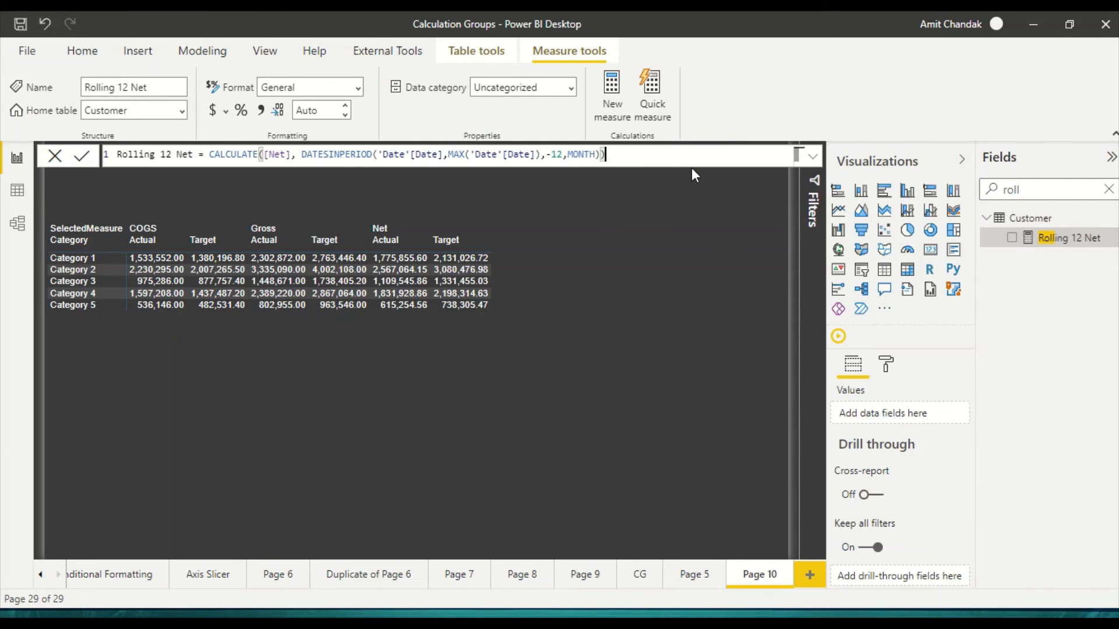
left_click_drag(657, 161, 67, 134)
key("ctrl+c")
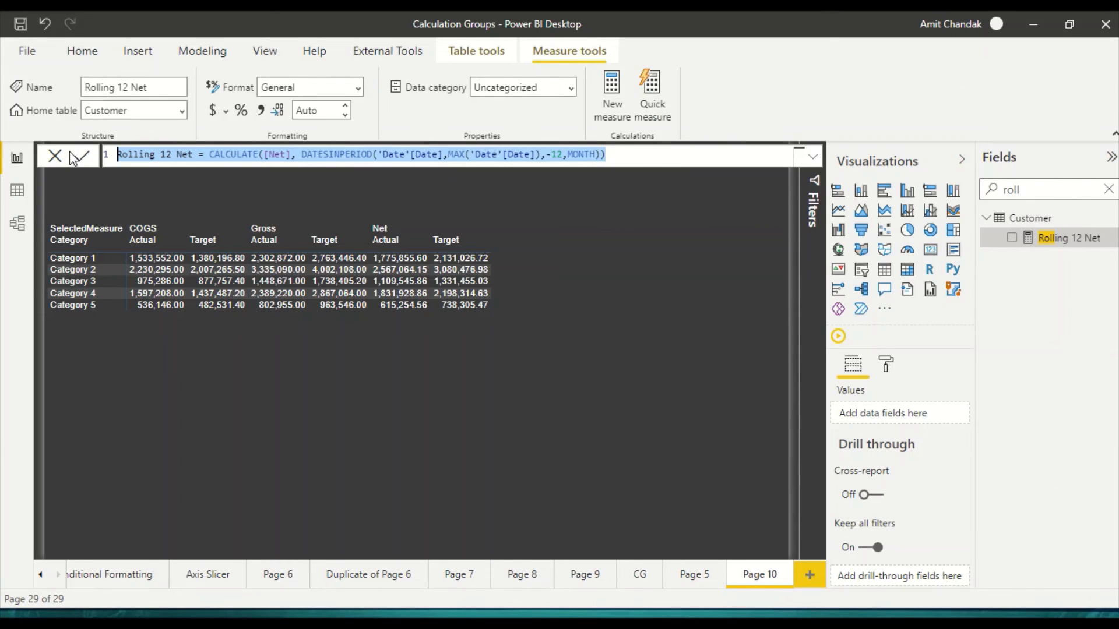
Step: Switch to Tabular Editor and replace the new calculation item's expression with the copied Rolling 12 Net formula
key("alt+Tab")
left_click_drag(532, 129, 422, 120)
key("ctrl+v")
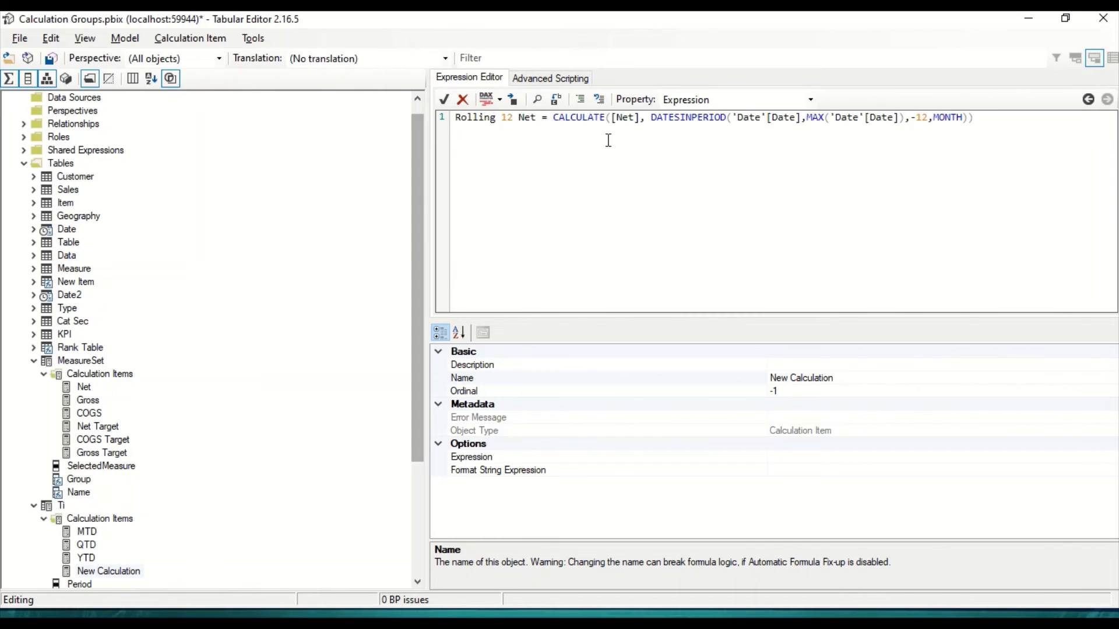
Step: Change the DATESINPERIOD interval to -7, Day and remove the "Rolling 12 Net =" prefix from the expression
double_click(940, 121)
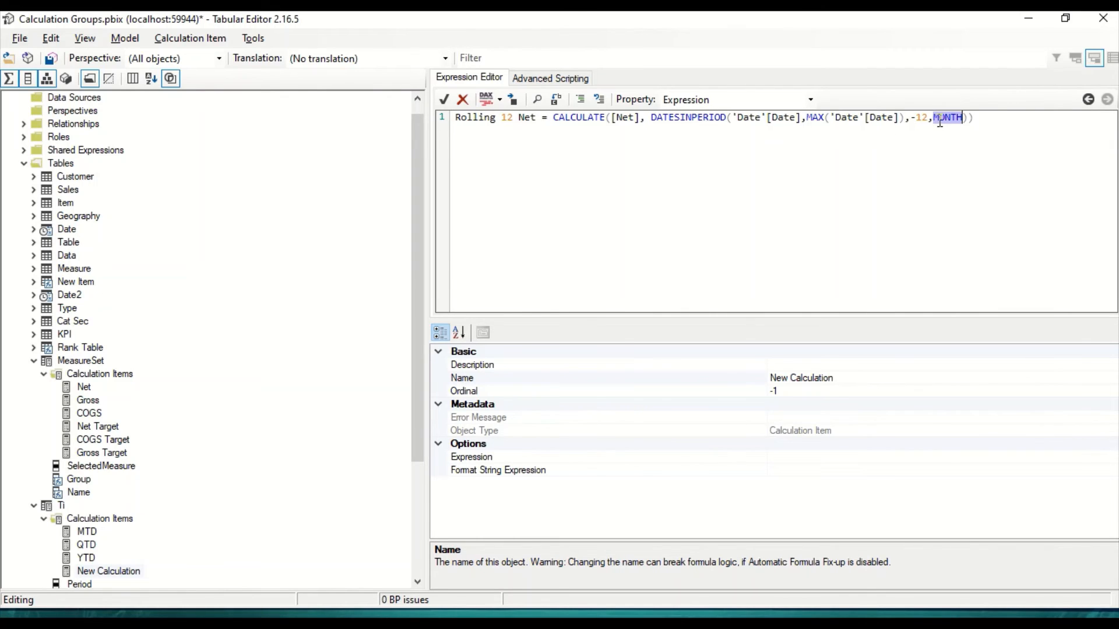
type("Da")
type("7")
left_click_drag(551, 121, 412, 112)
key("BackSpace")
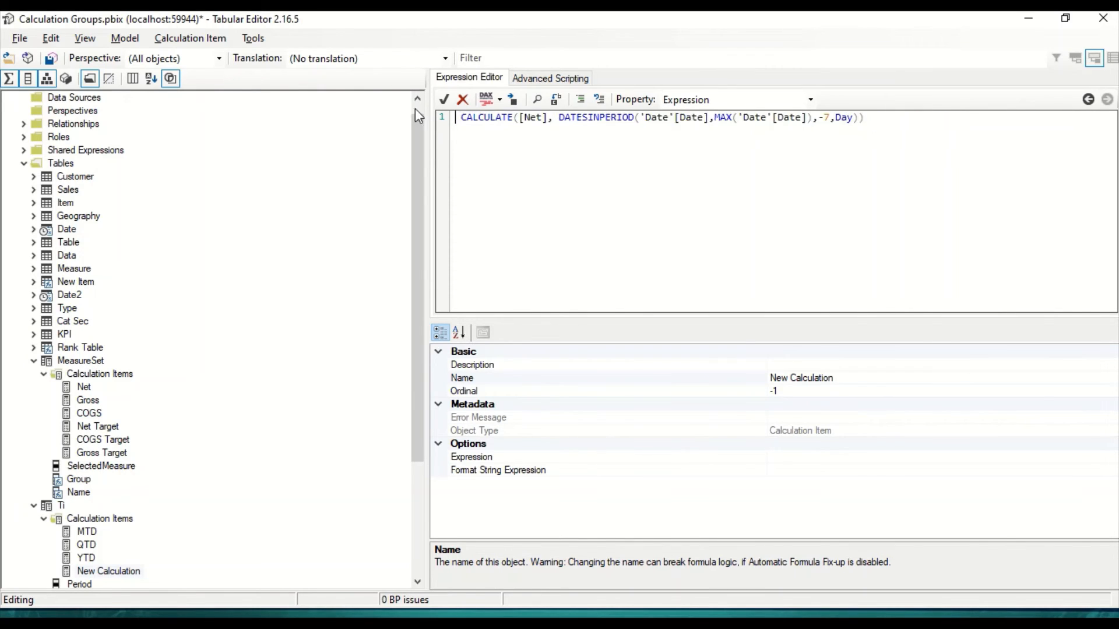
key("BackSpace")
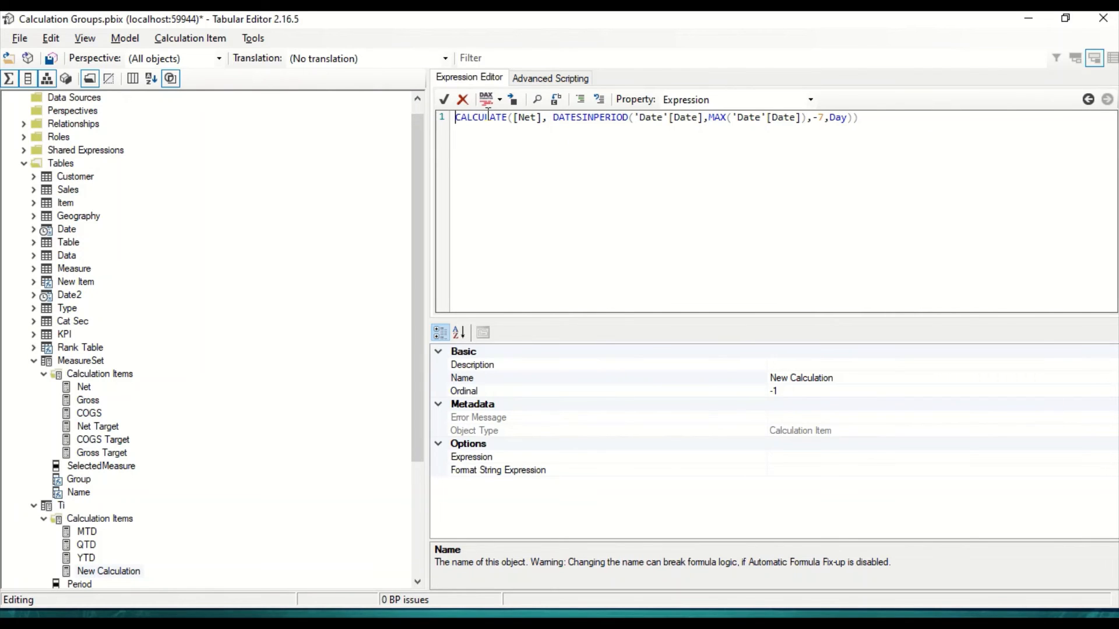
Step: Replace [Net] in the CALCULATE expression with Selectedmeasure()
left_click_drag(537, 117, 515, 121)
type("Seelcted")
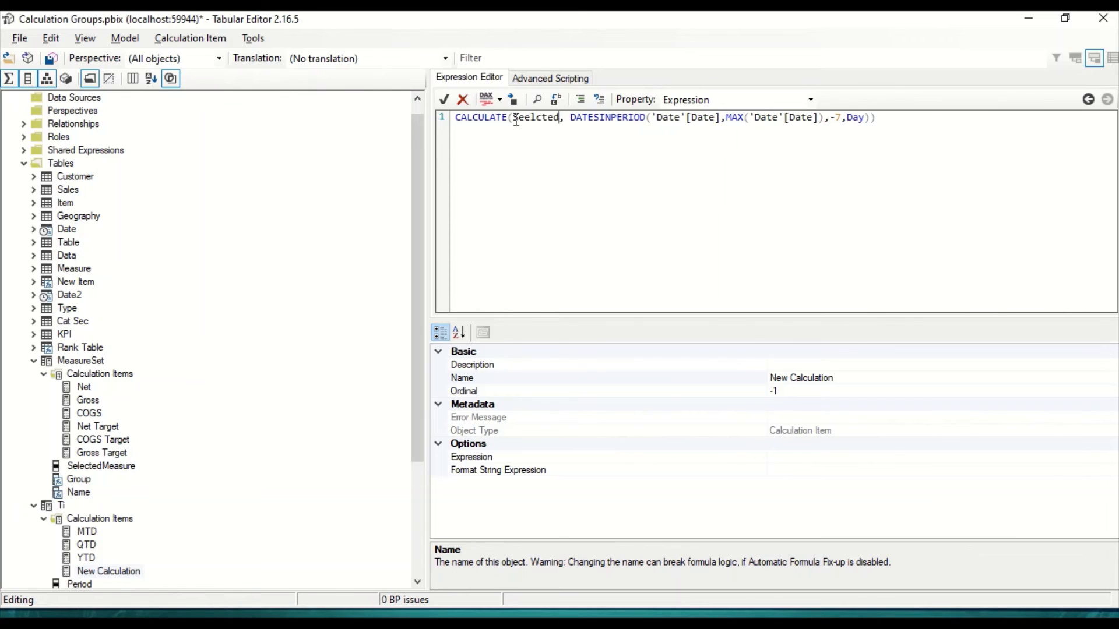
key("BackSpace")
key("BackSpace")
key("BackSpace")
key("BackSpace")
key("BackSpace")
key("BackSpace")
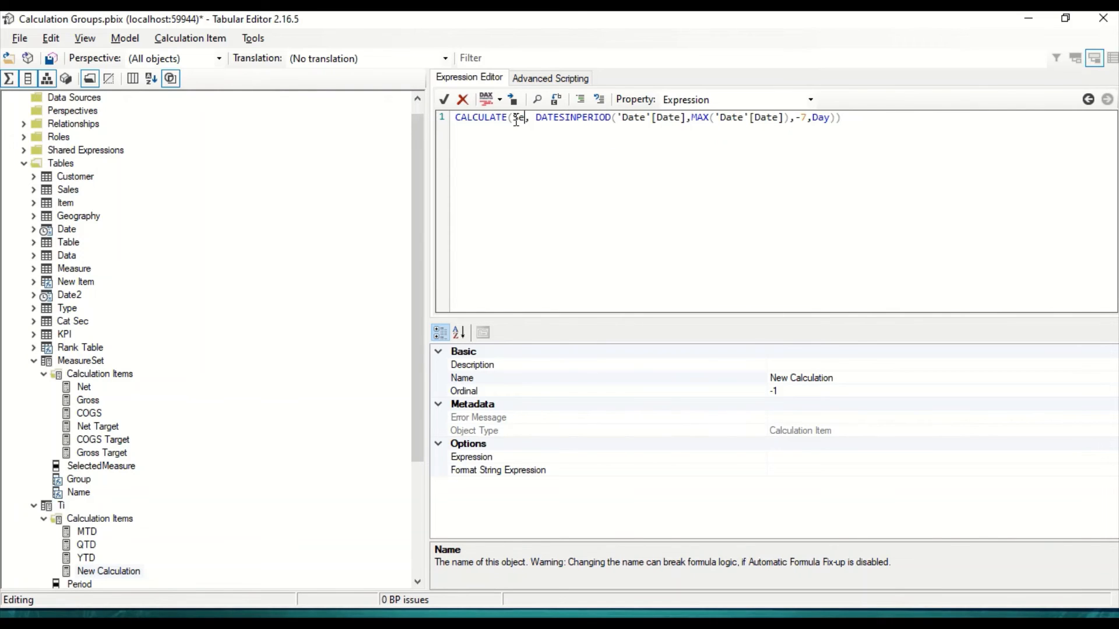
type("lected")
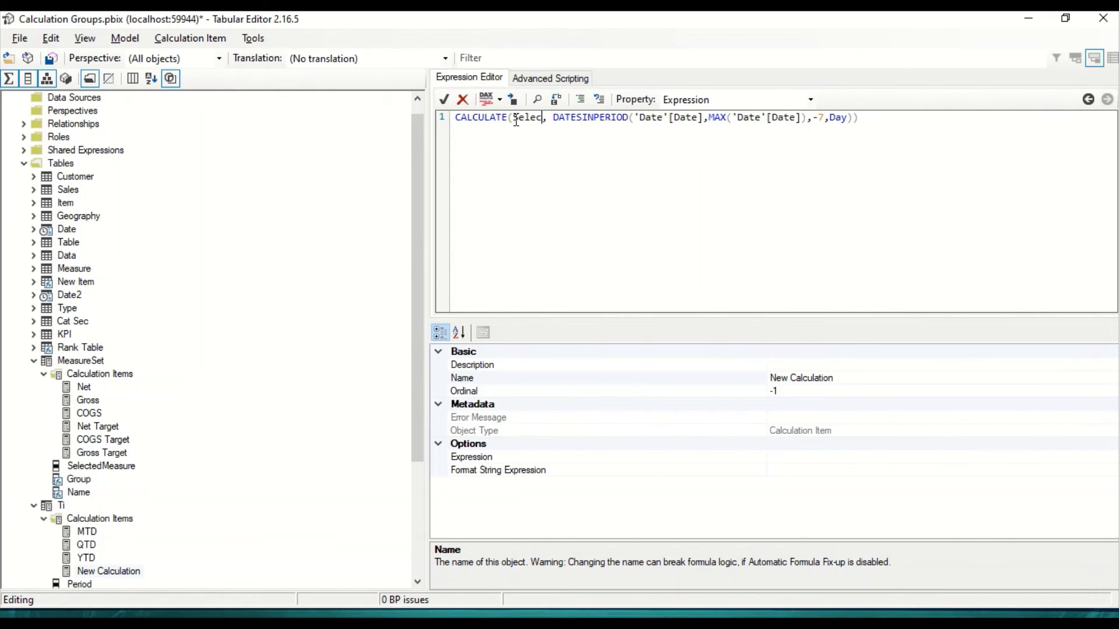
type("measure")
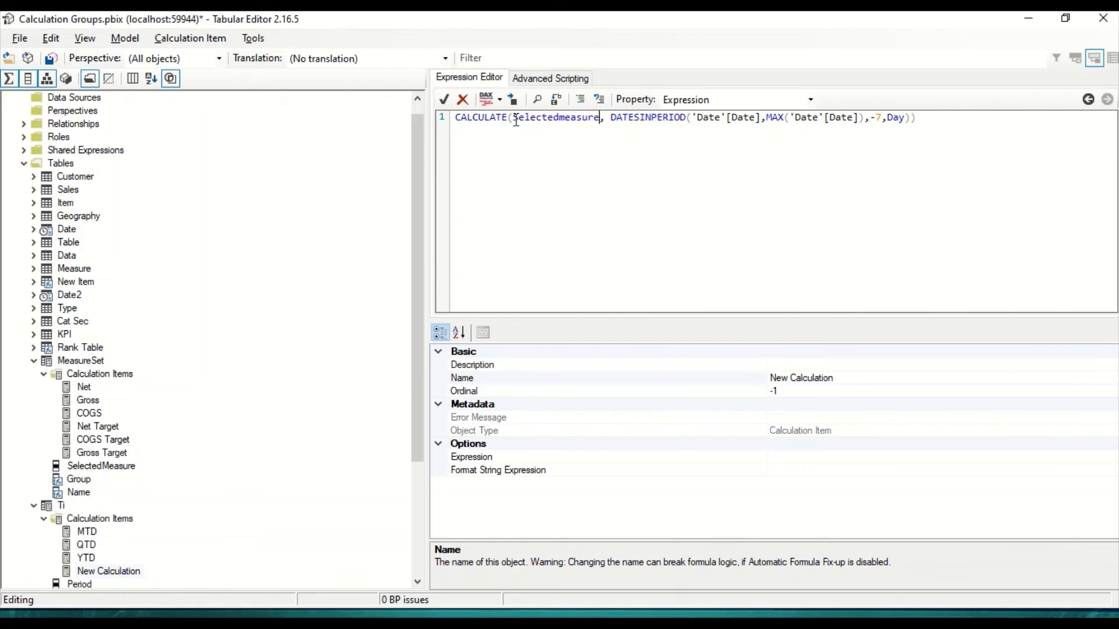
type("()")
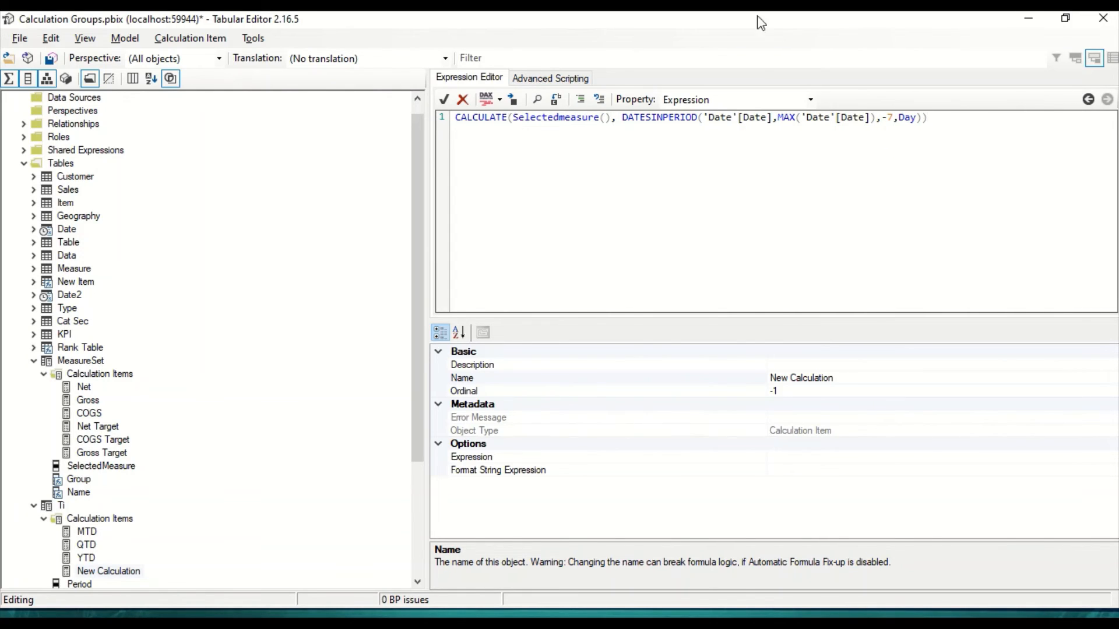
Step: Copy the full rolling 7-day expression and rename the new calculation item R7
left_click_drag(941, 121, 440, 107)
key("ctrl+c")
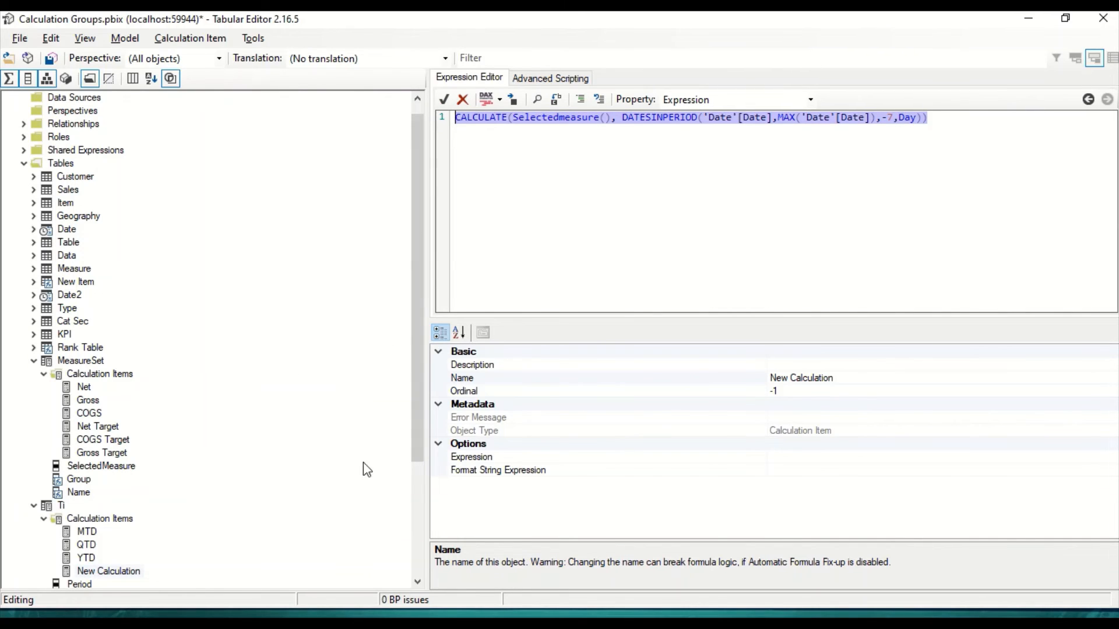
left_click(122, 574)
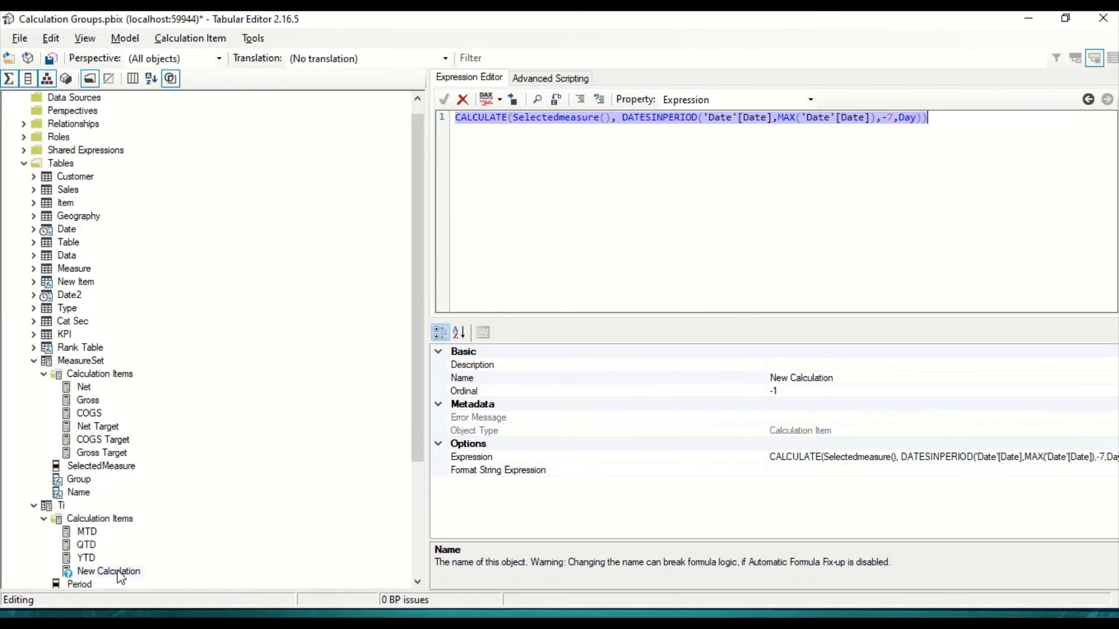
left_click(761, 379)
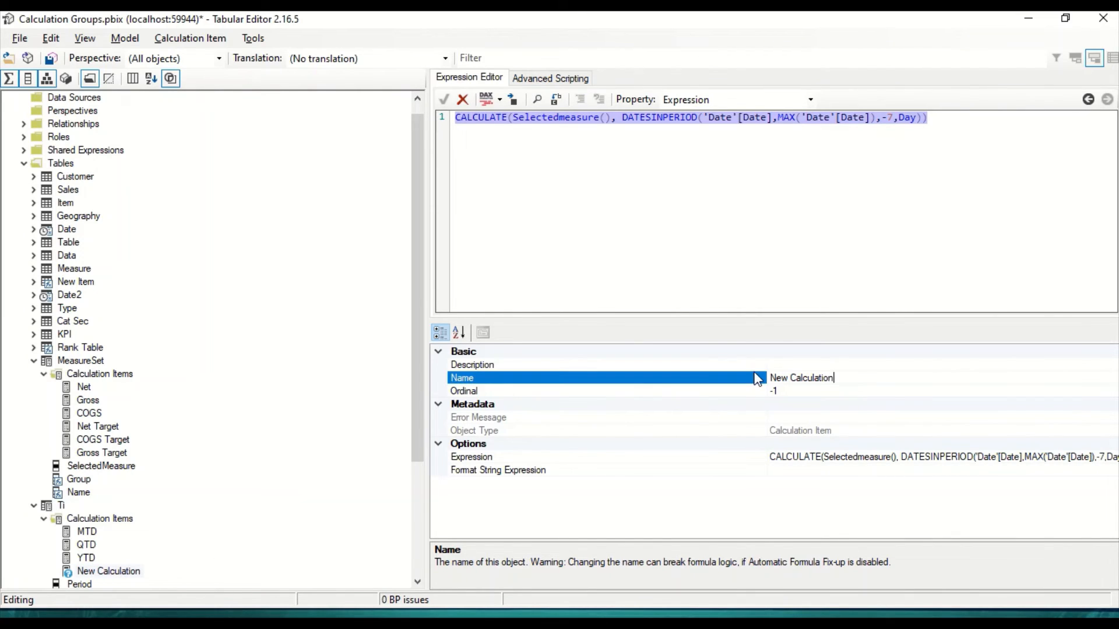
double_click(786, 378)
double_click(785, 378)
type("R7")
left_click(157, 558)
Step: Add another calculation item to the Ti group and name it R30
scroll(150, 565, "down", 2)
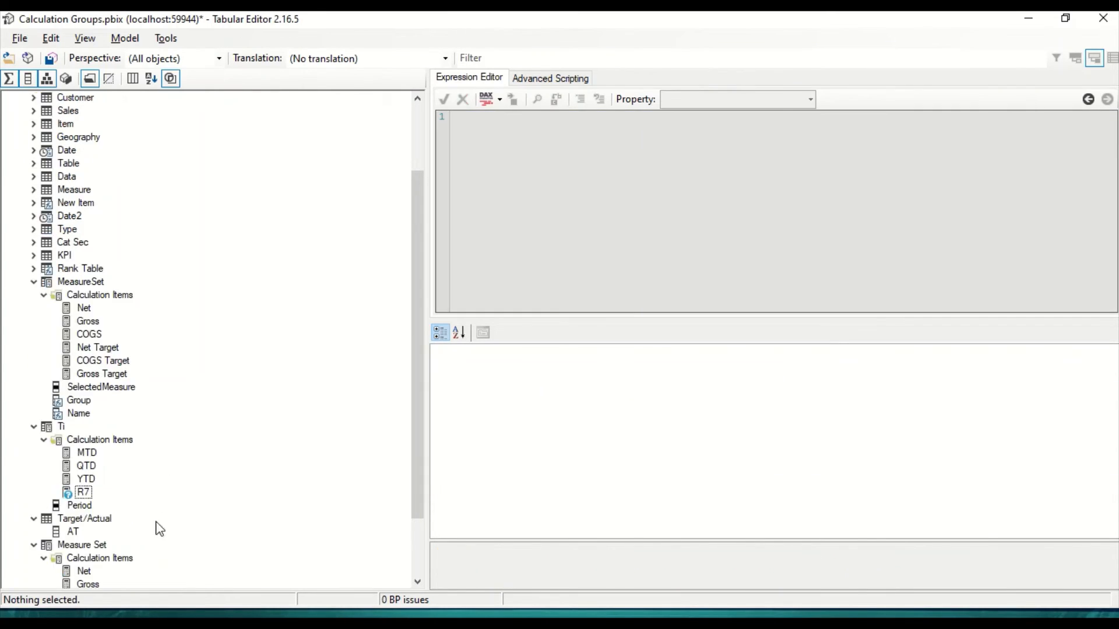
left_click(83, 494)
right_click(84, 493)
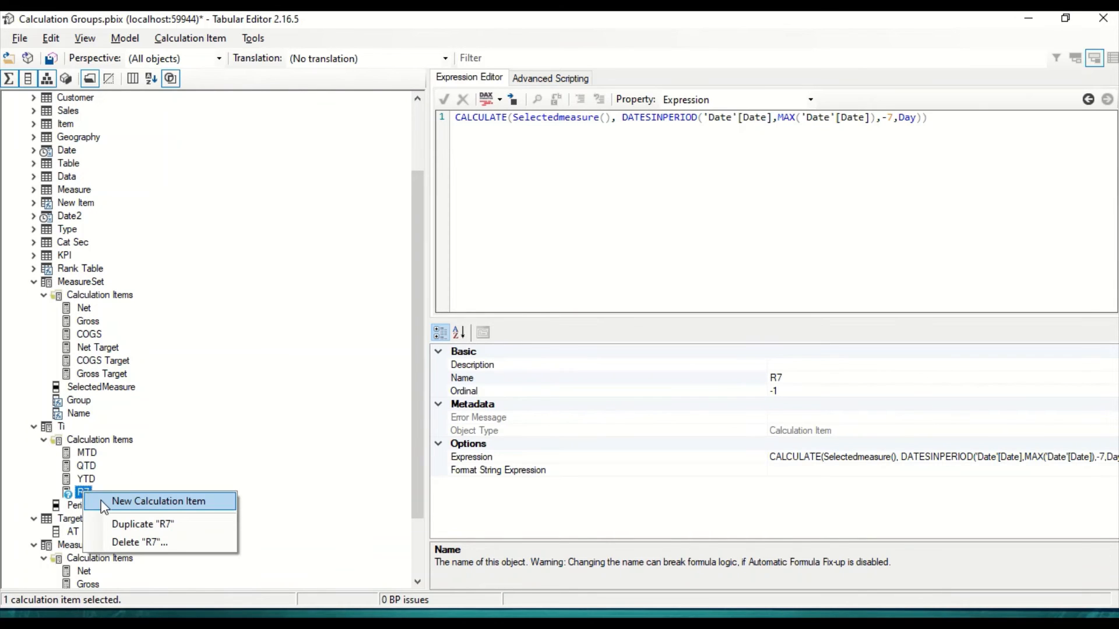
left_click(122, 511)
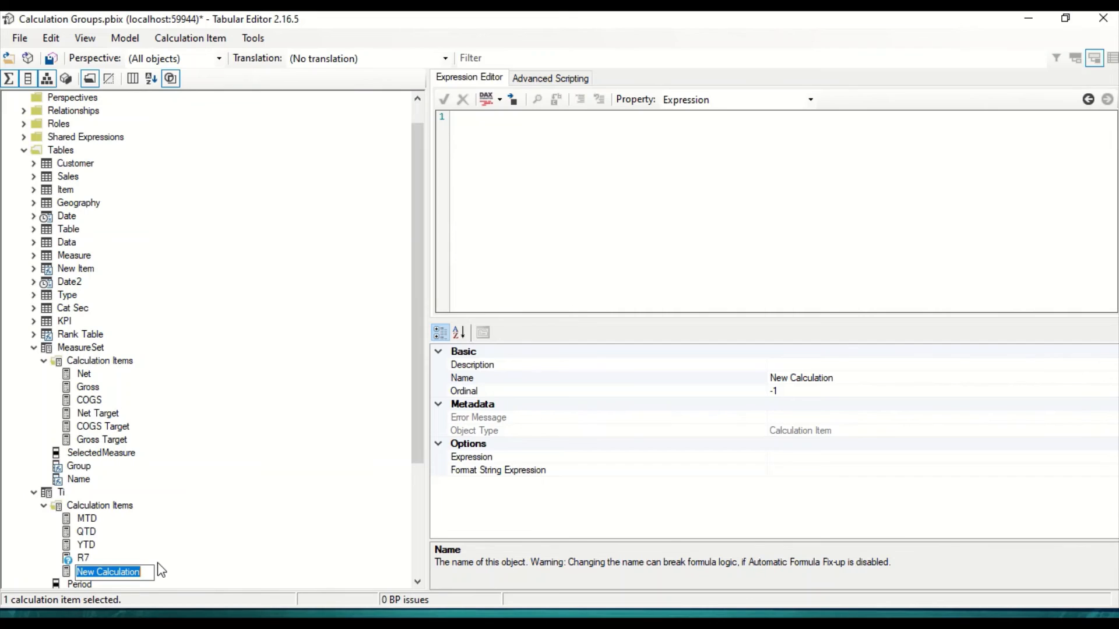
type("R30")
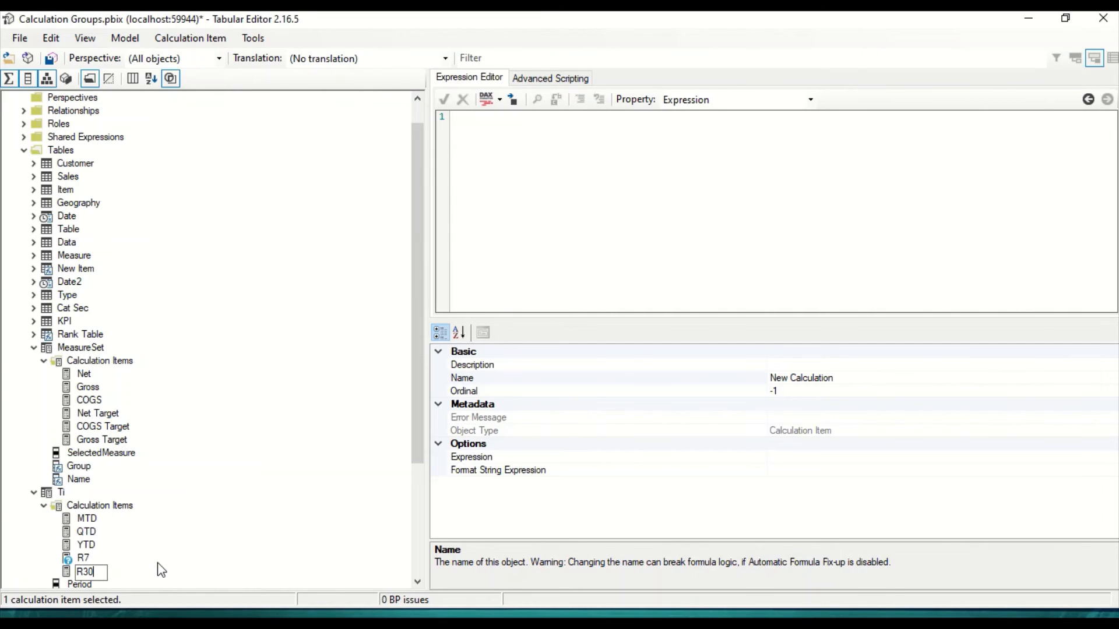
key("Return")
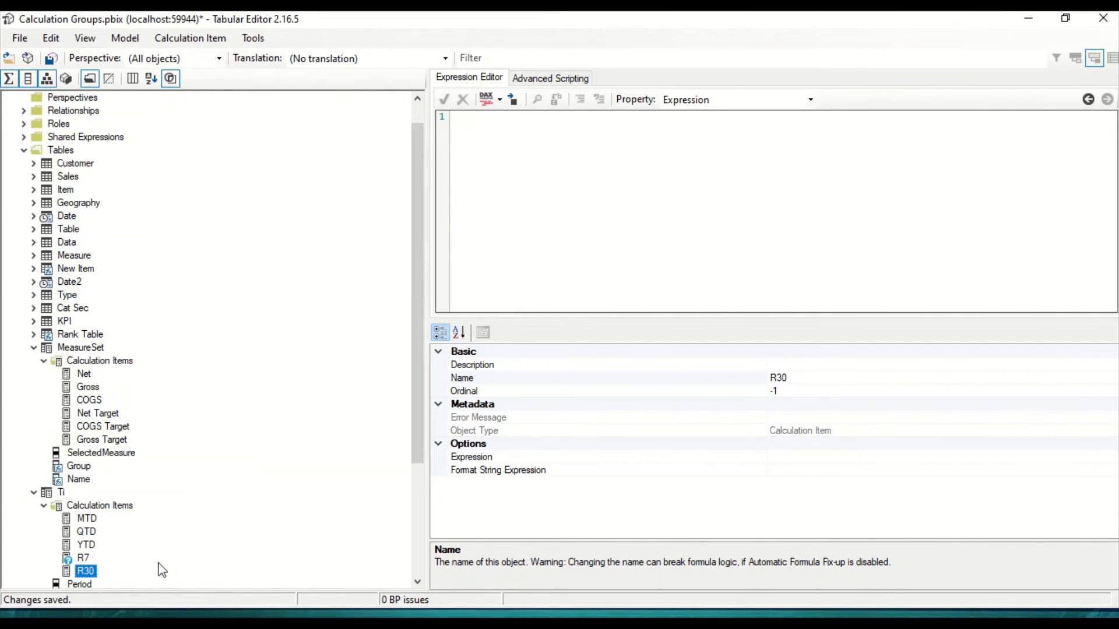
Step: Insert the copied rolling expression into R30 and set its DATESINPERIOD interval to -30
left_click(609, 168)
key("ctrl+v")
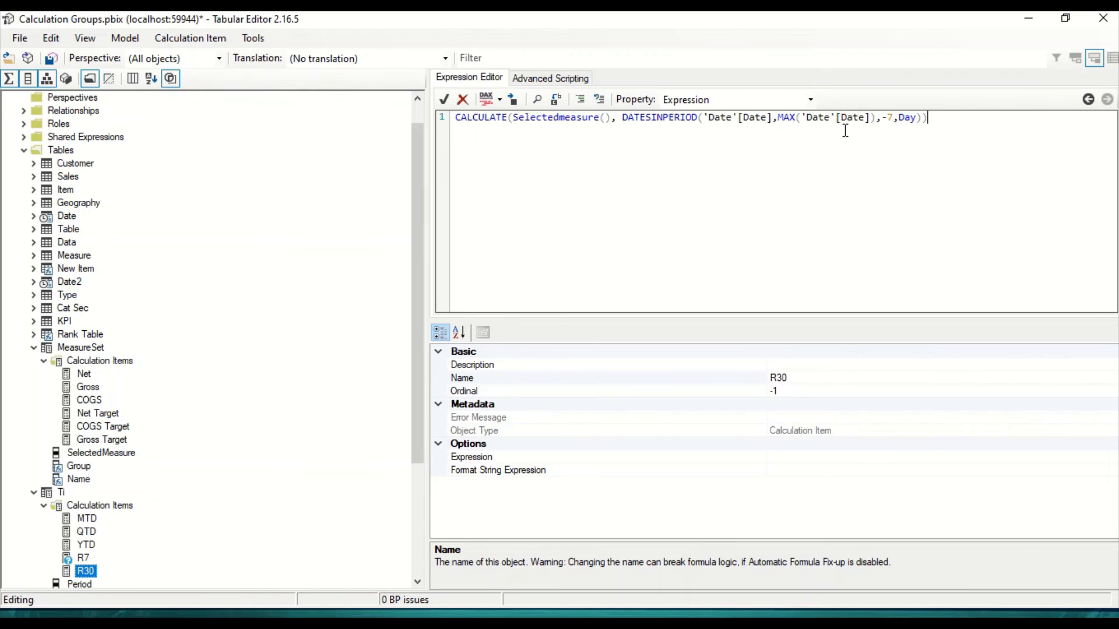
double_click(890, 118)
type("30")
Step: Check the planned rolling periods in the Excel sheet, then return to Tabular Editor and add a third rolling calculation item to Ti
key("alt+Tab")
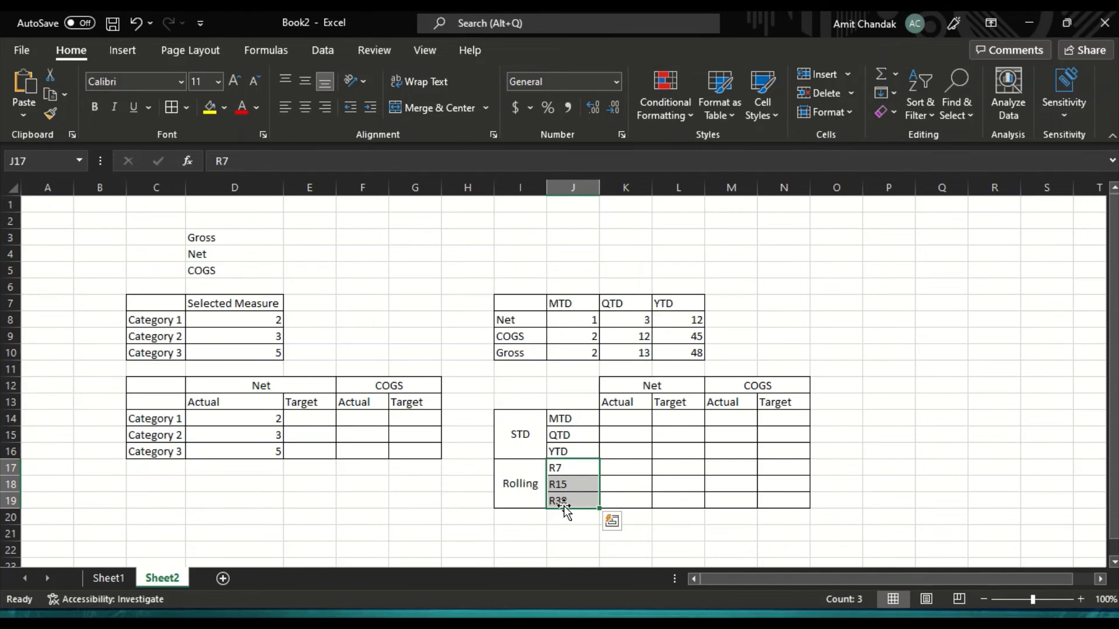
key("alt+Tab")
left_click(87, 558)
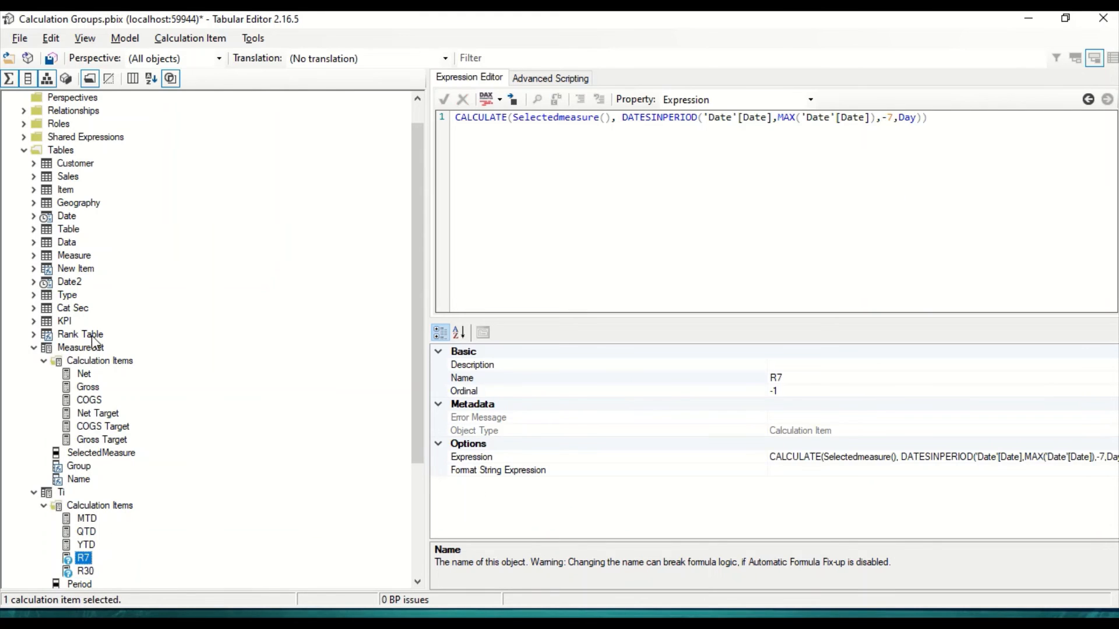
right_click(85, 562)
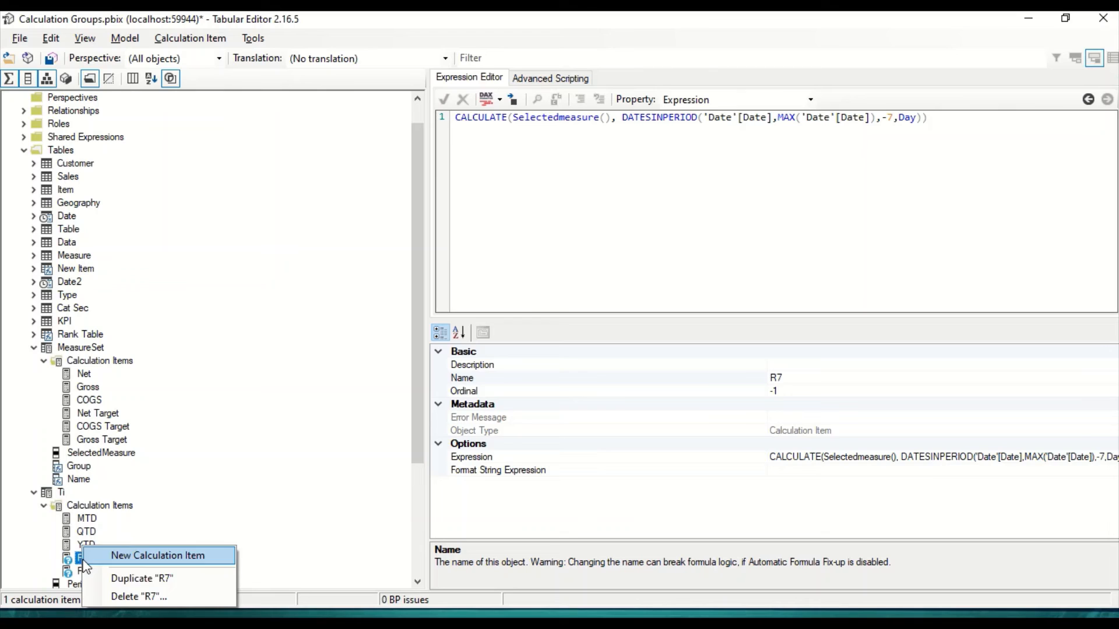
left_click(141, 556)
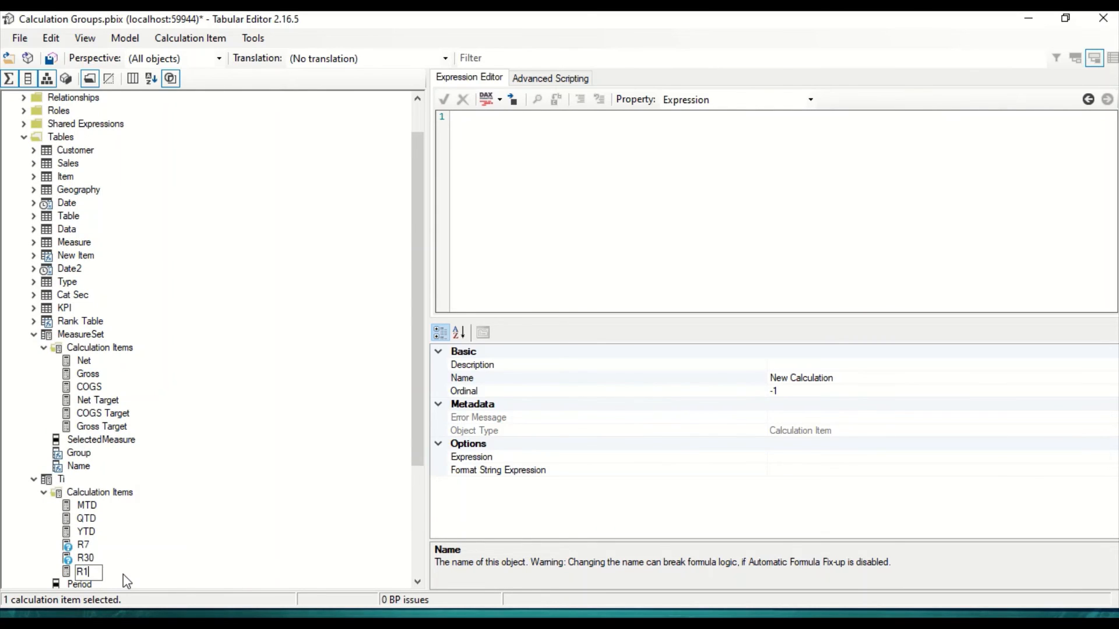
Step: Give the new calculation item the copied expression with a -15 day interval and save the changes to the model
left_click(659, 143)
key("ctrl+v")
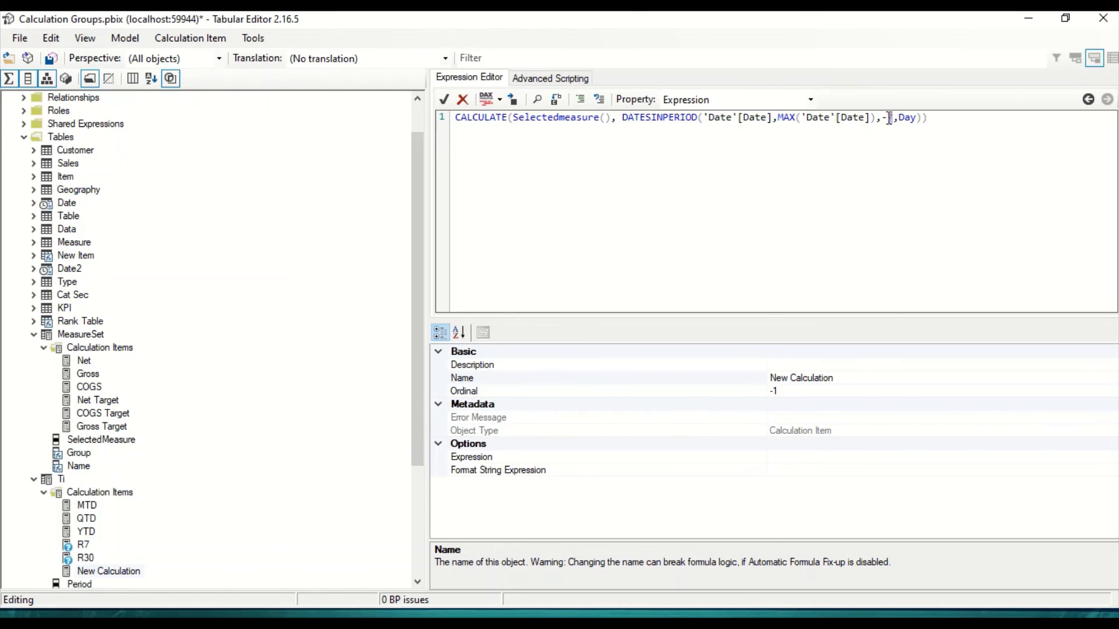
type("5")
left_click(306, 443)
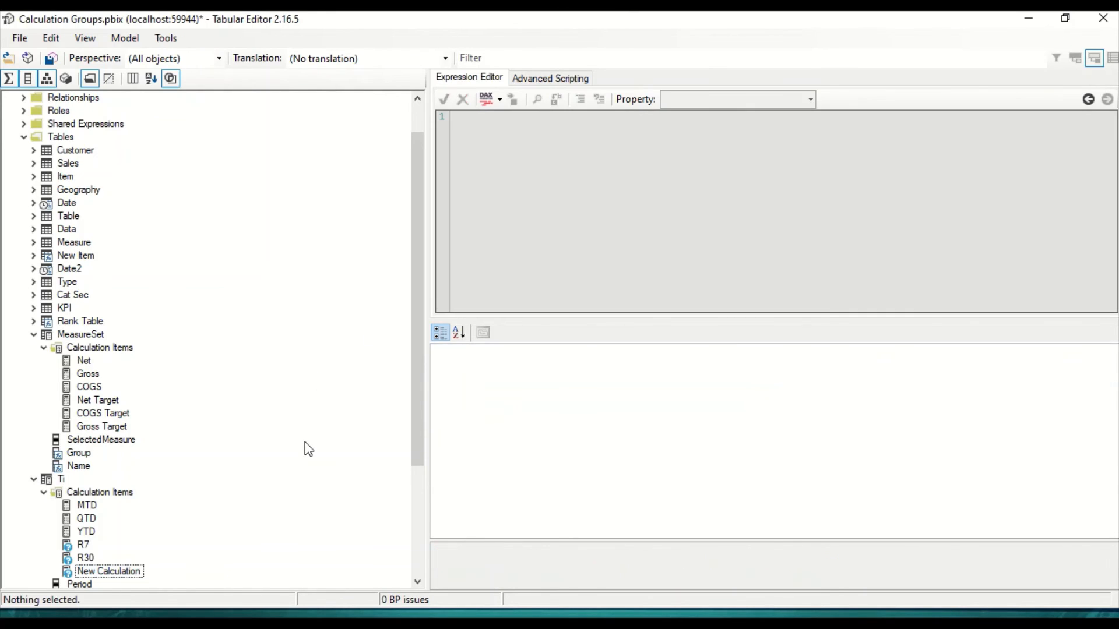
left_click(52, 58)
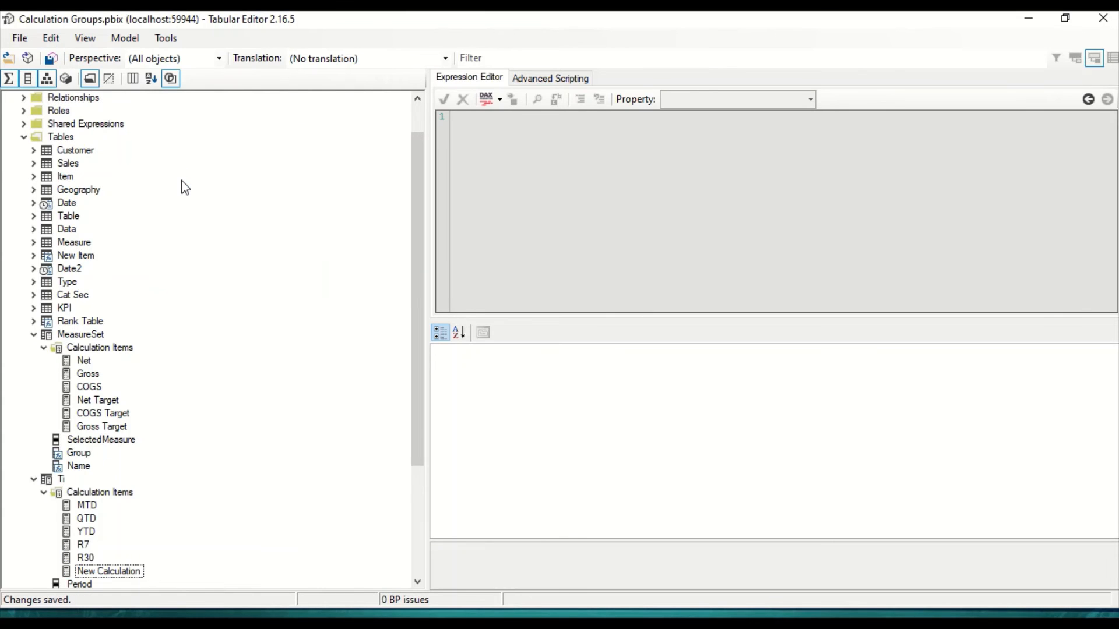
Step: Switch to Power BI Desktop, open the CG page, and refresh the calculation groups
key("alt+Tab")
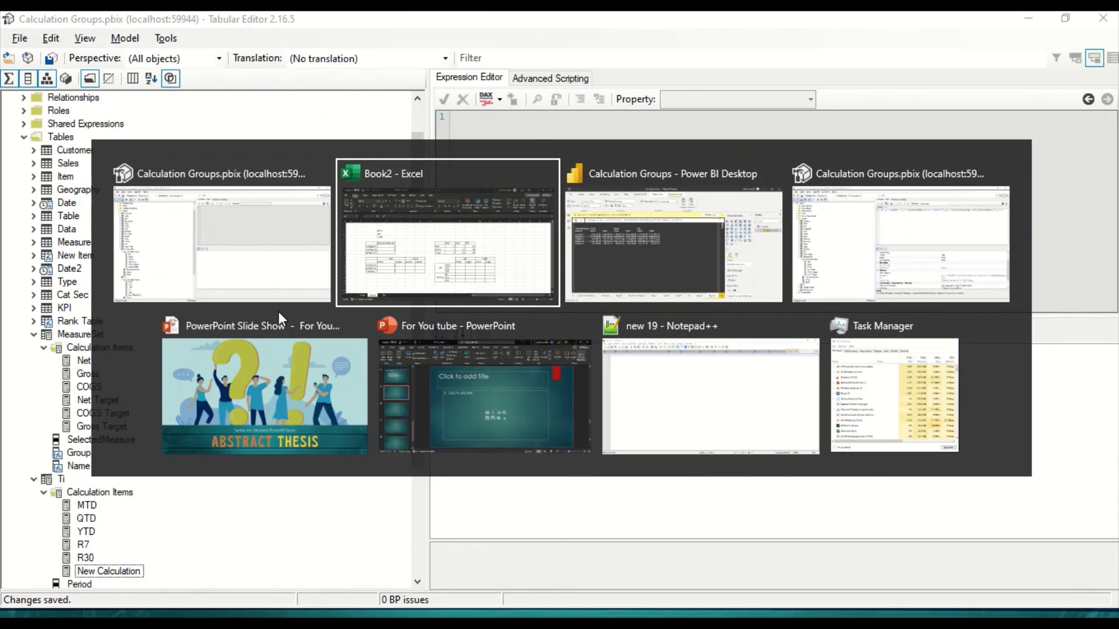
key("alt+Tab")
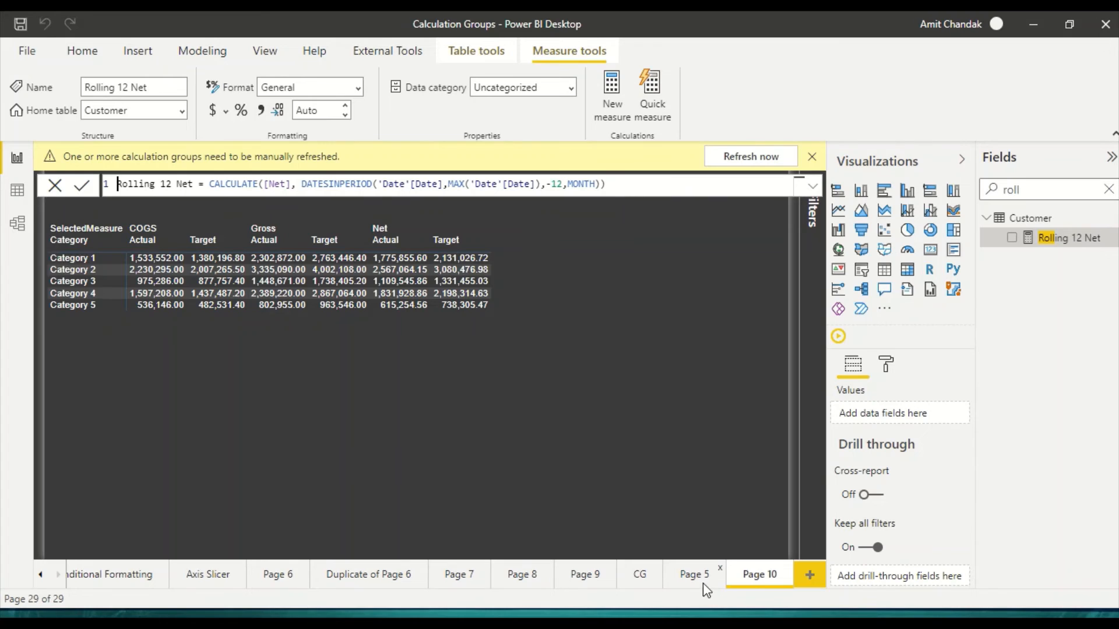
left_click(702, 583)
left_click(641, 580)
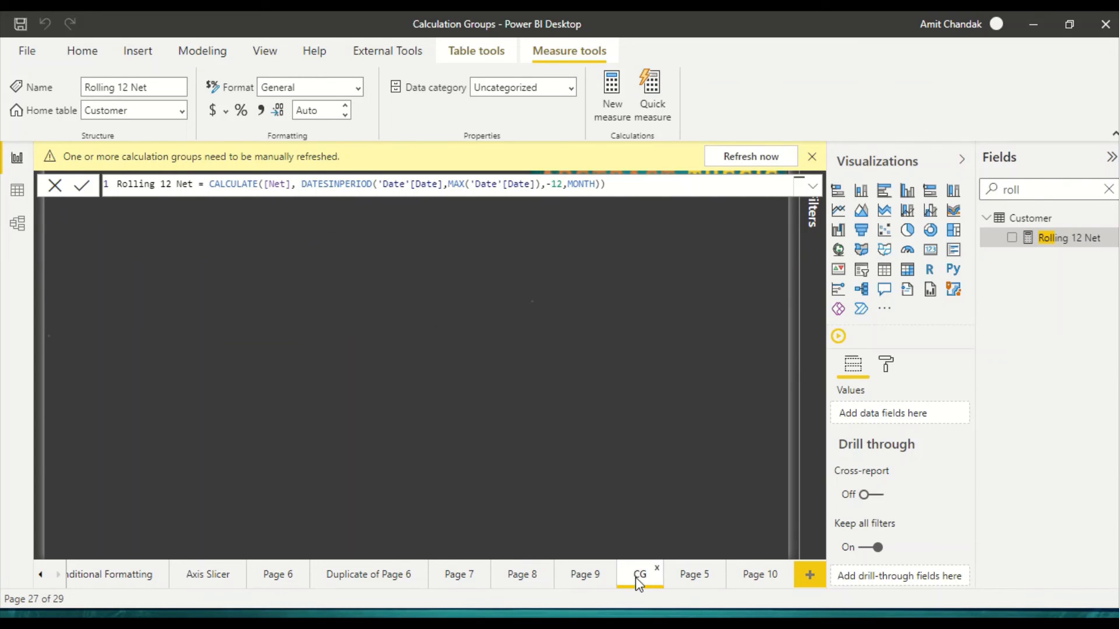
left_click(290, 393)
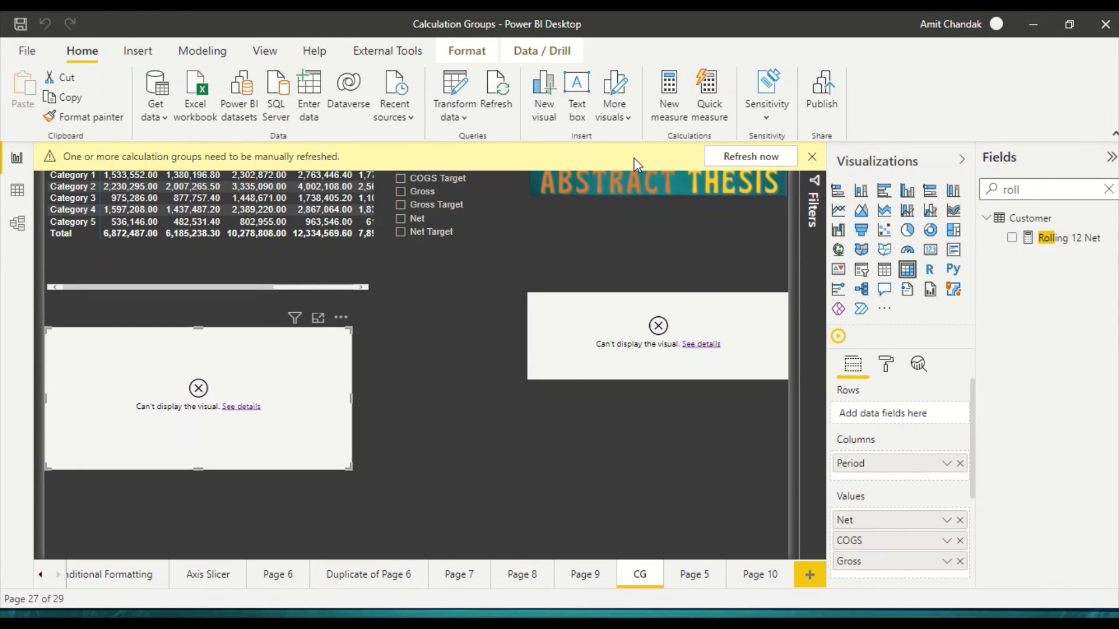
left_click(743, 156)
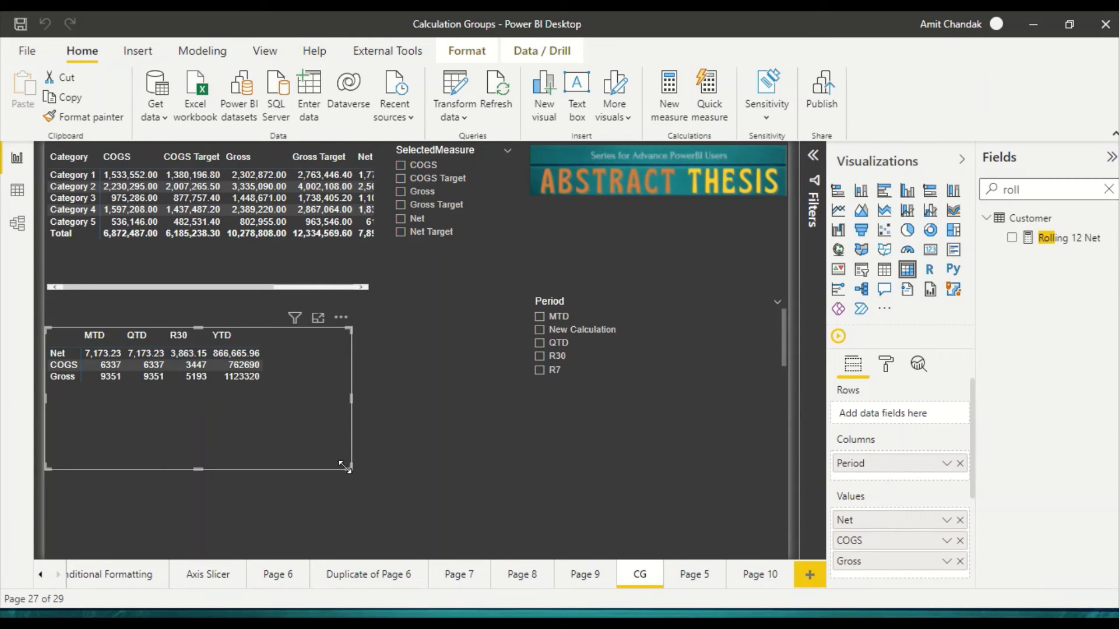
Step: Enlarge the matrix with the period columns and look through the items in the Period slicer
left_click_drag(345, 467, 489, 502)
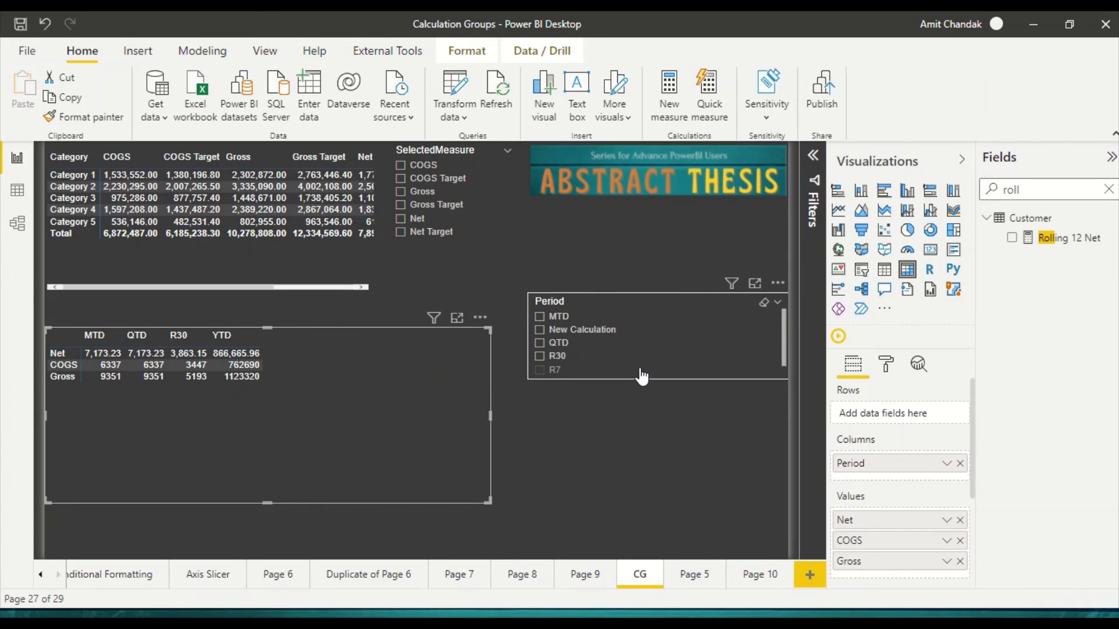
scroll(638, 372, "down", 1)
scroll(639, 372, "up", 1)
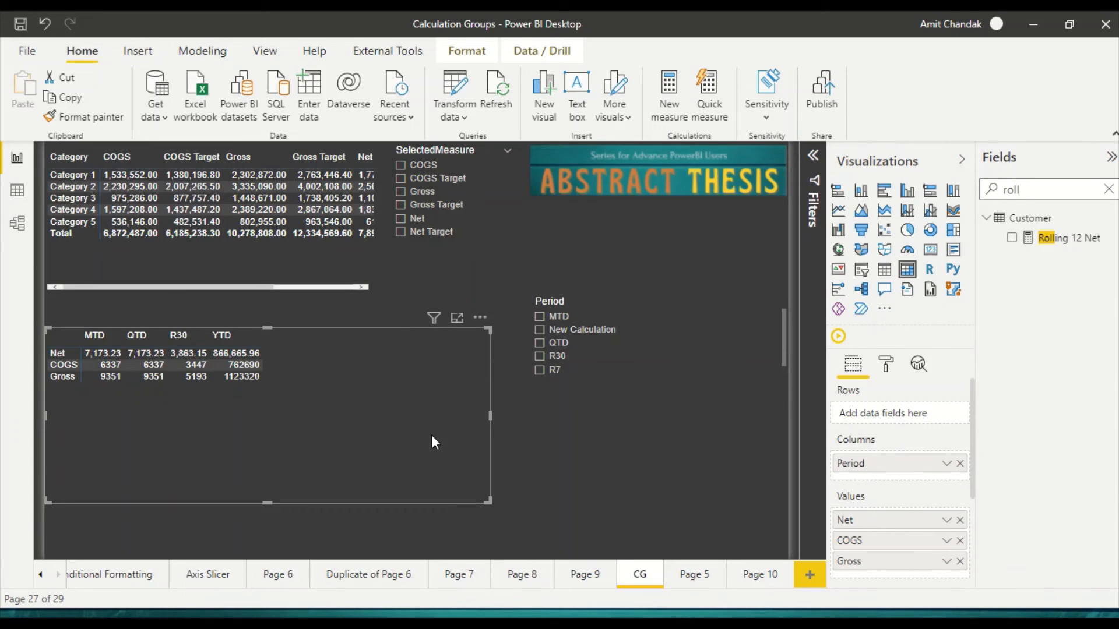
scroll(617, 363, "down", 1)
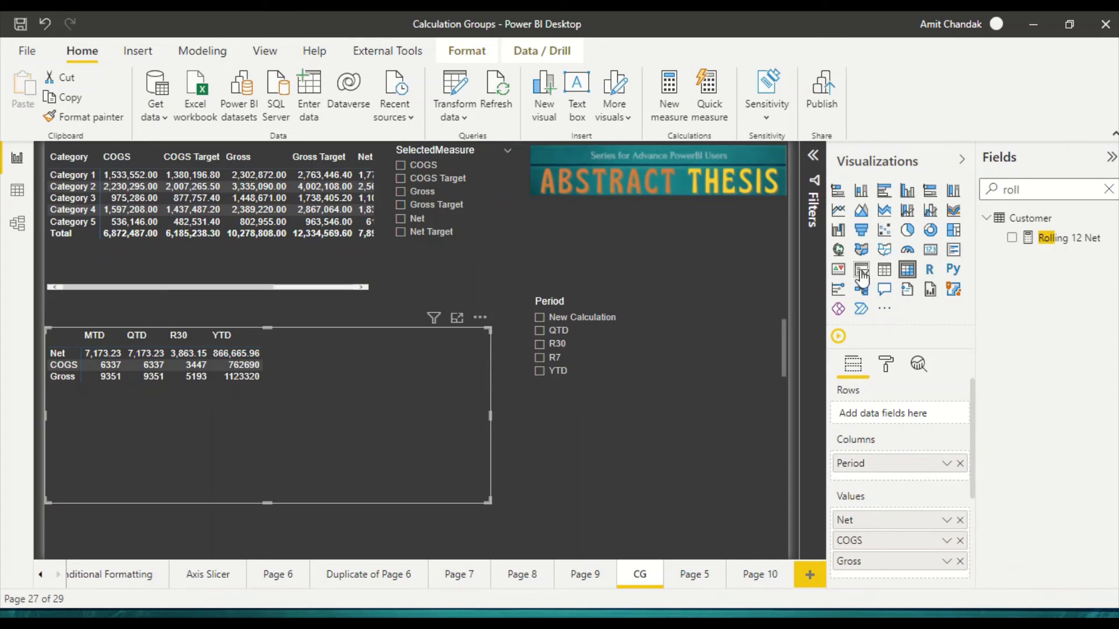
Step: Add a slicer to the CG page using the Month Year field from the Date table
left_click(692, 394)
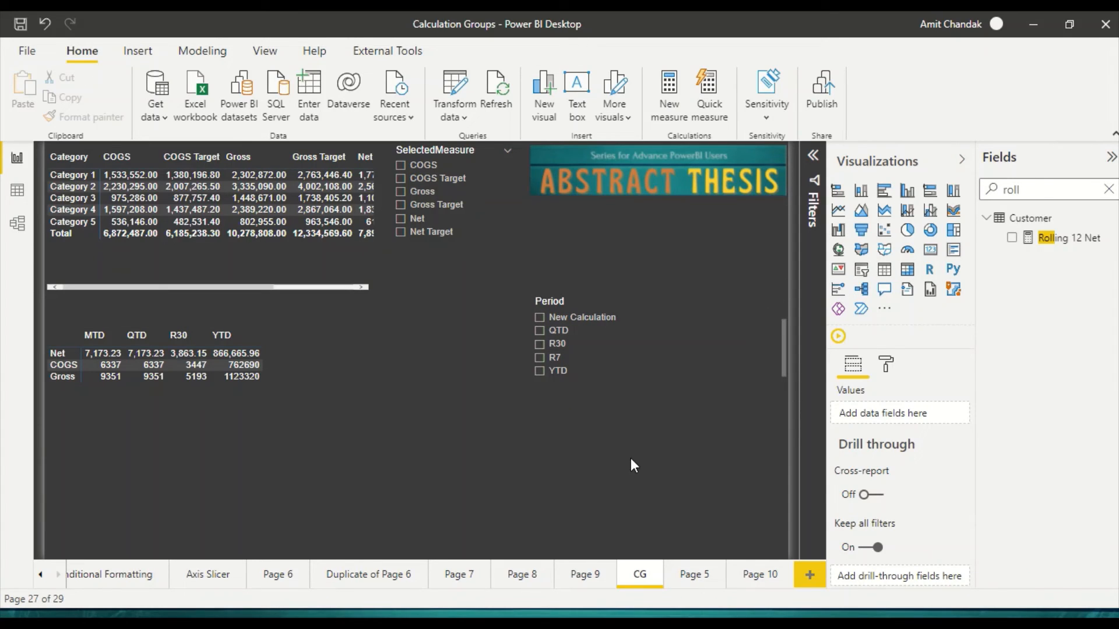
left_click(863, 270)
left_click(1014, 190)
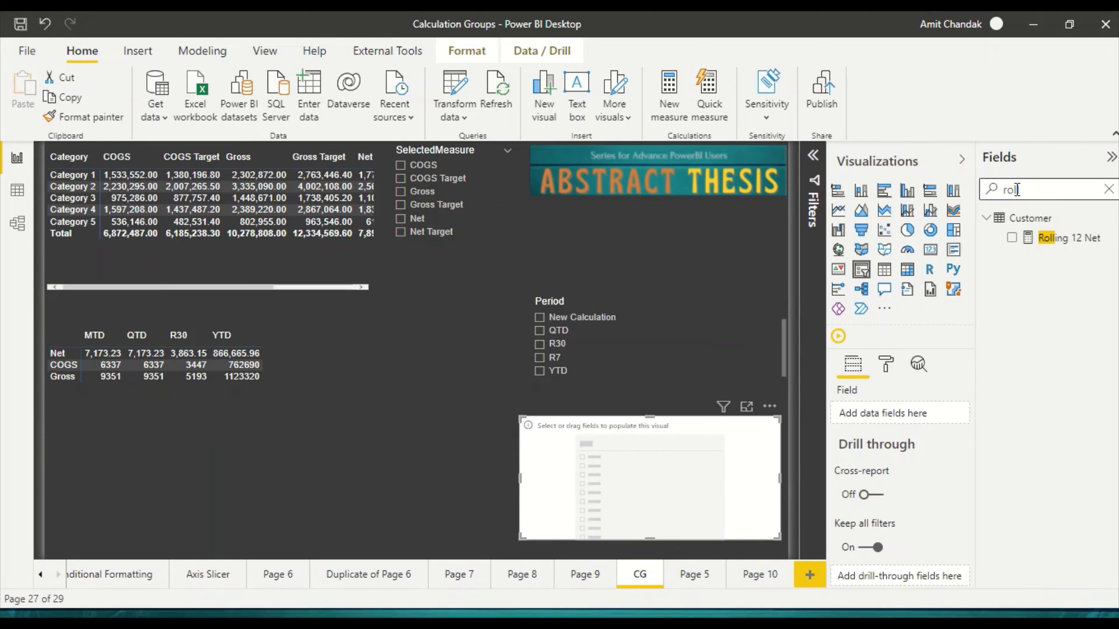
double_click(1014, 190)
key("BackSpace")
scroll(999, 419, "down", 10)
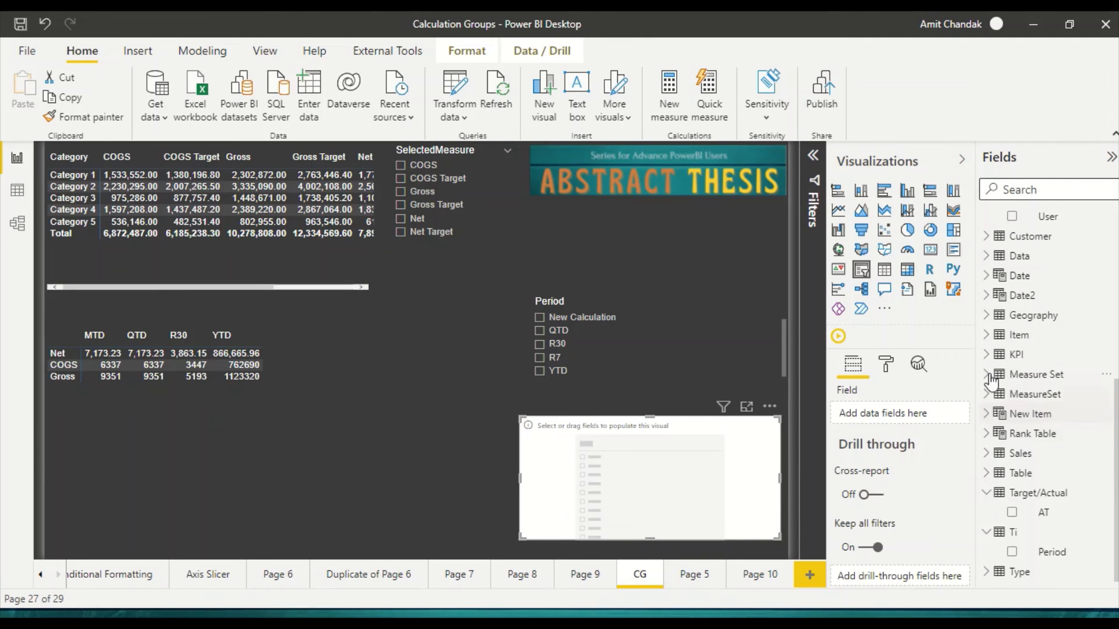
left_click(993, 281)
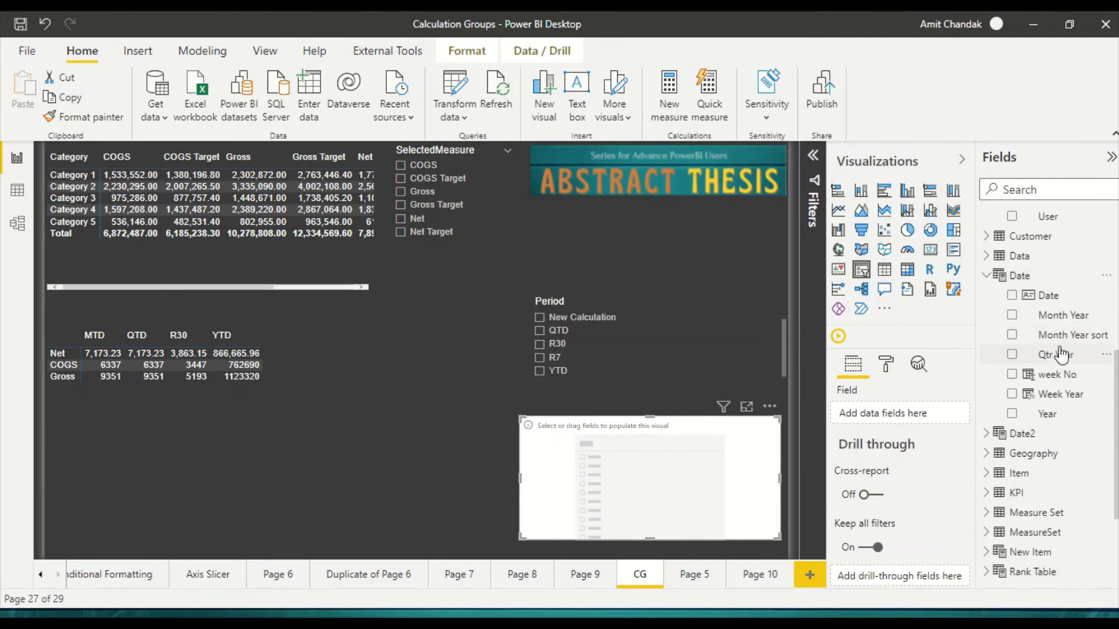
left_click_drag(1062, 315, 669, 465)
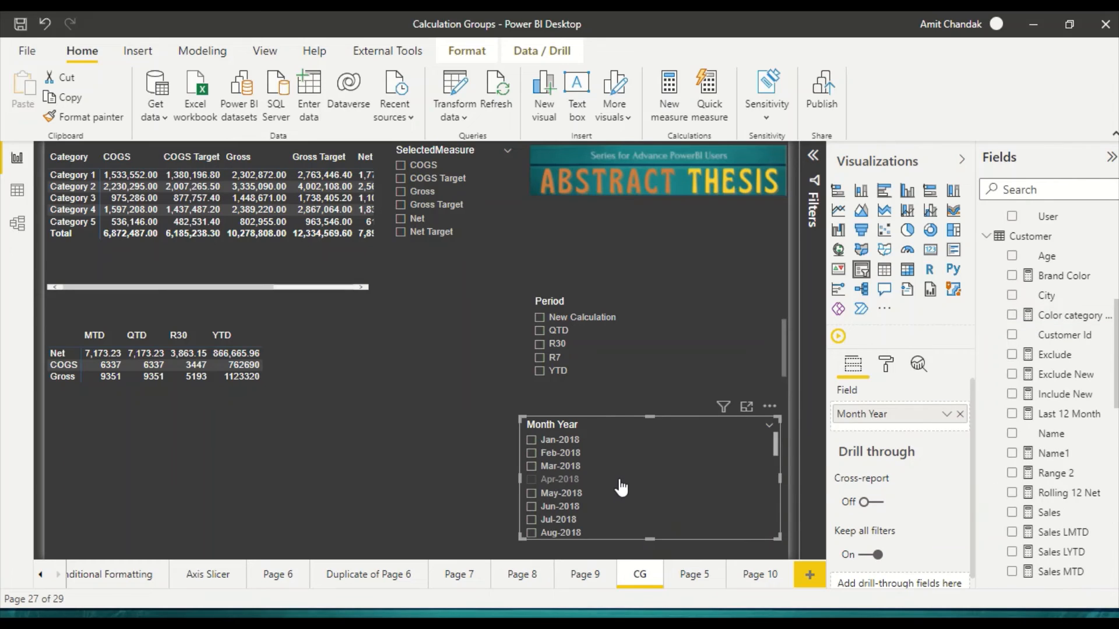
Step: Filter the page to May-2019 with the Month Year slicer and review the Period items
scroll(577, 499, "down", 3)
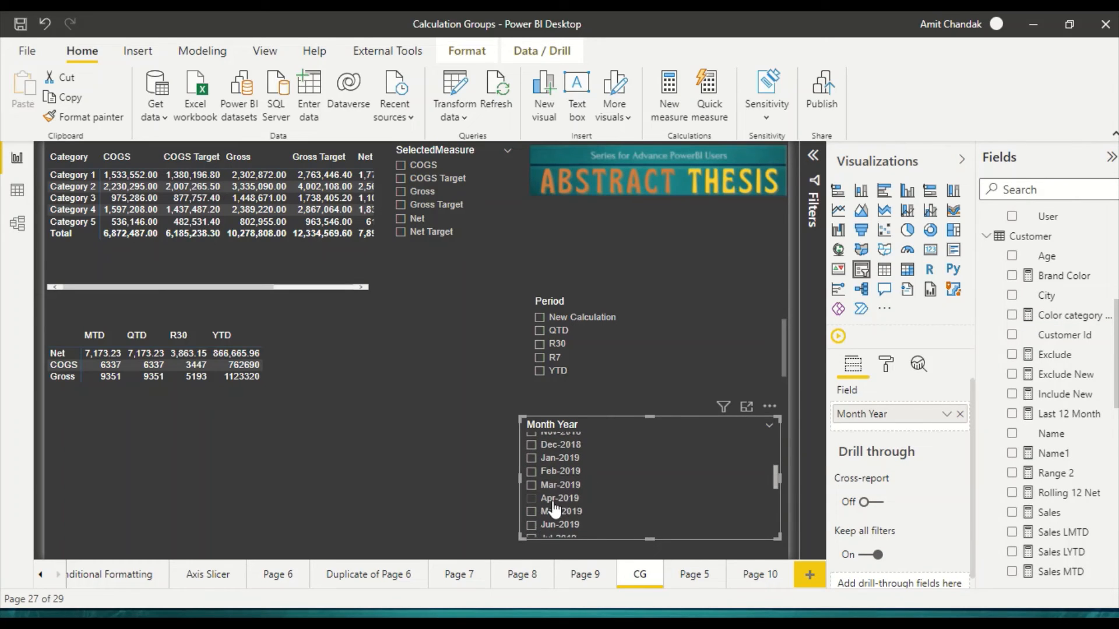
left_click(531, 512)
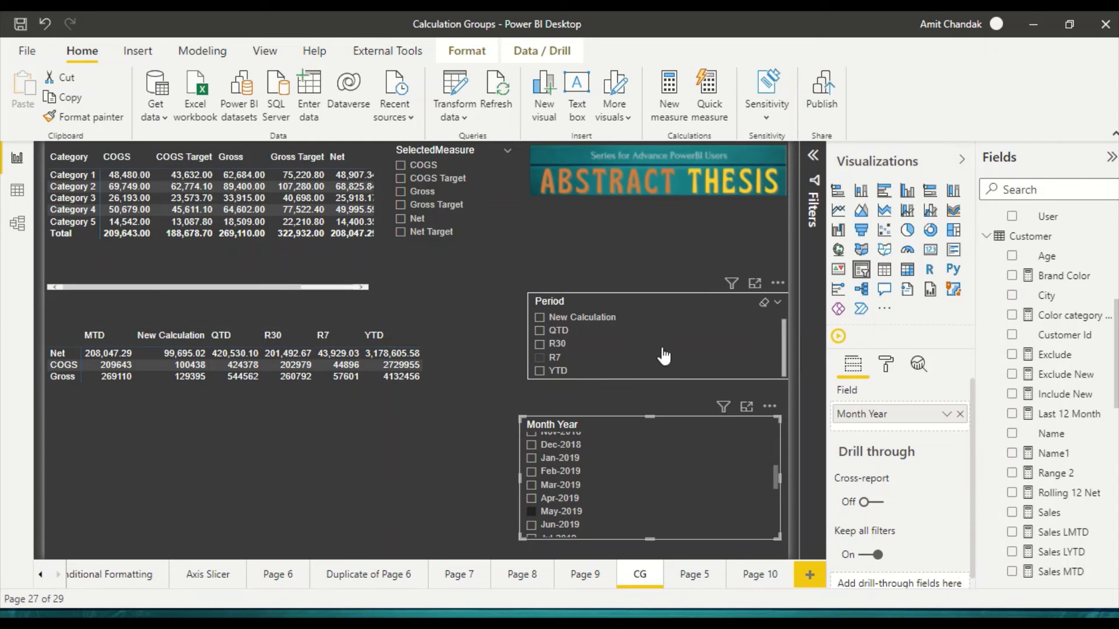
scroll(627, 367, "up", 1)
Step: Switch to Tabular Editor, rename the 15-day calculation item in Ti to R15, and save the model
key("alt+Tab")
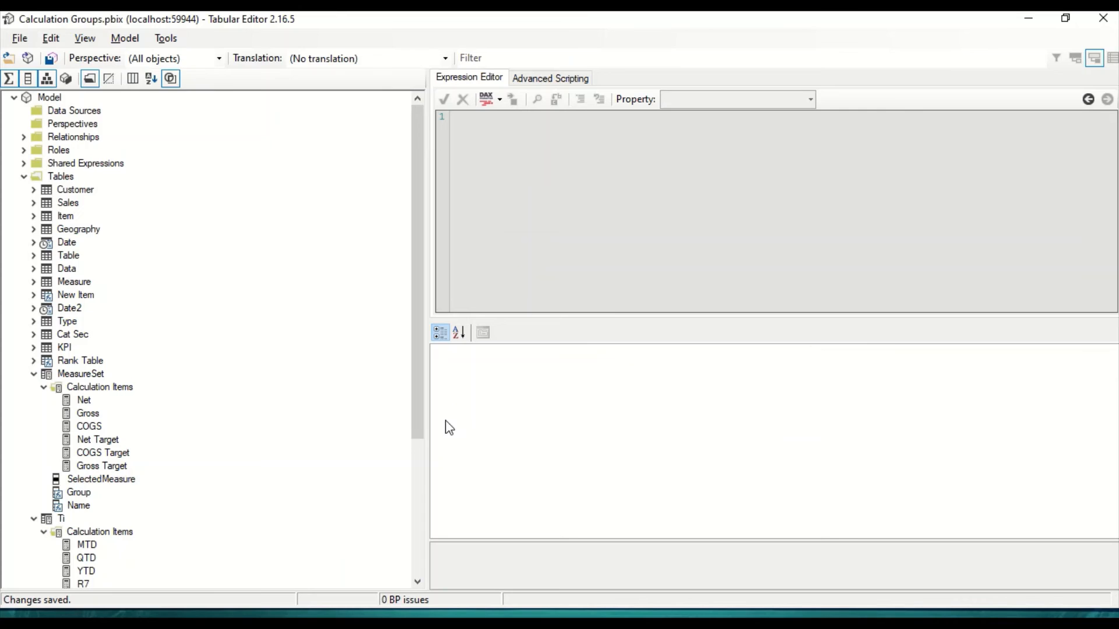
scroll(124, 485, "down", 1)
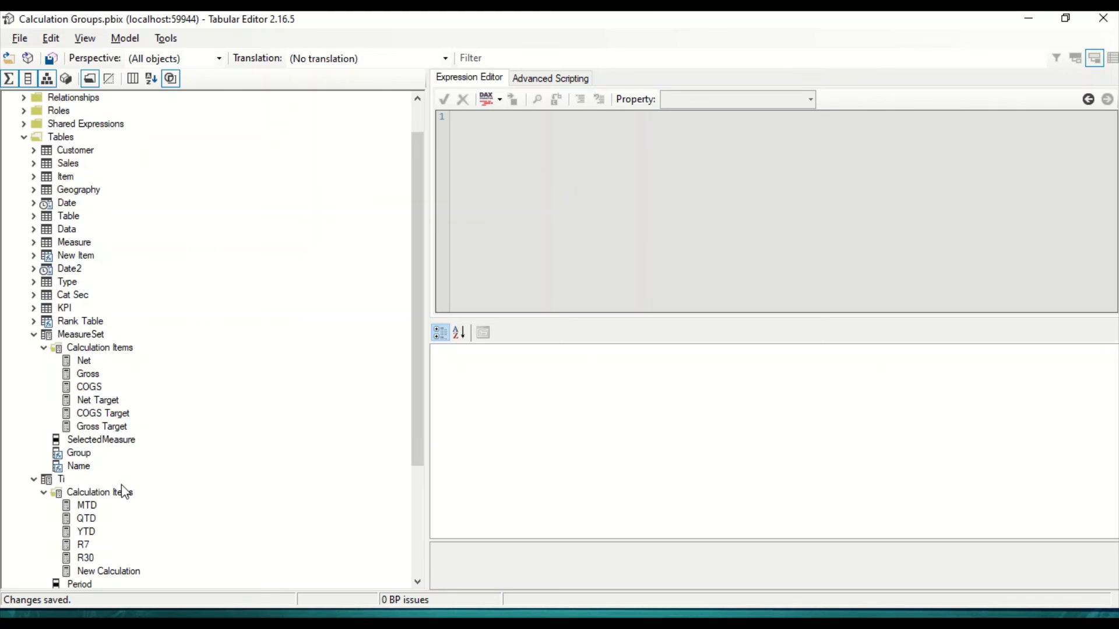
left_click(96, 571)
left_click(829, 379)
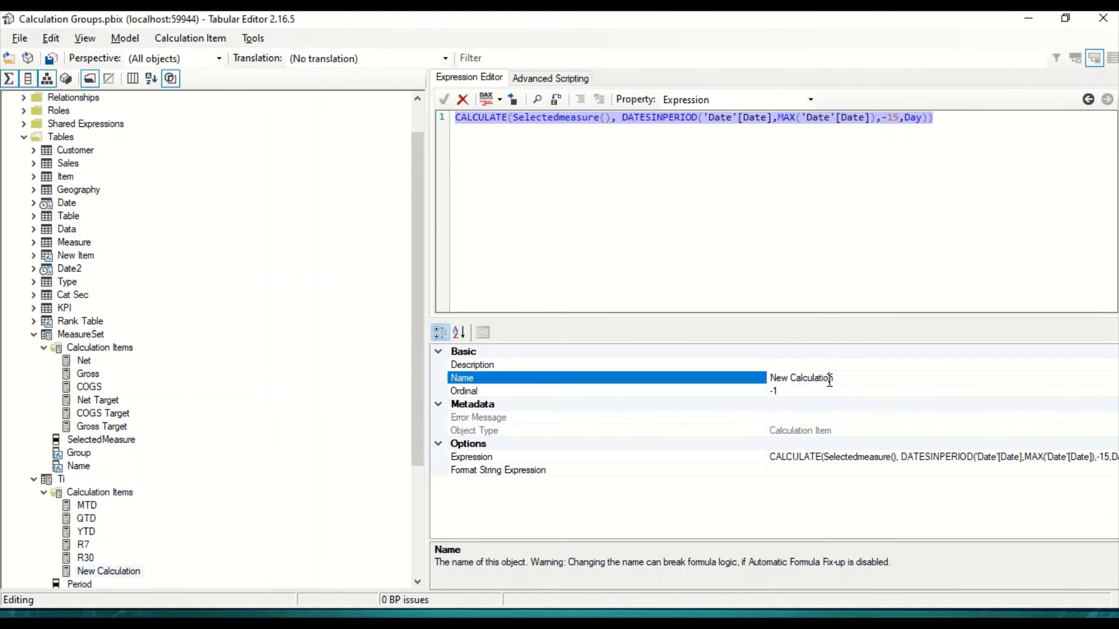
left_click(842, 378)
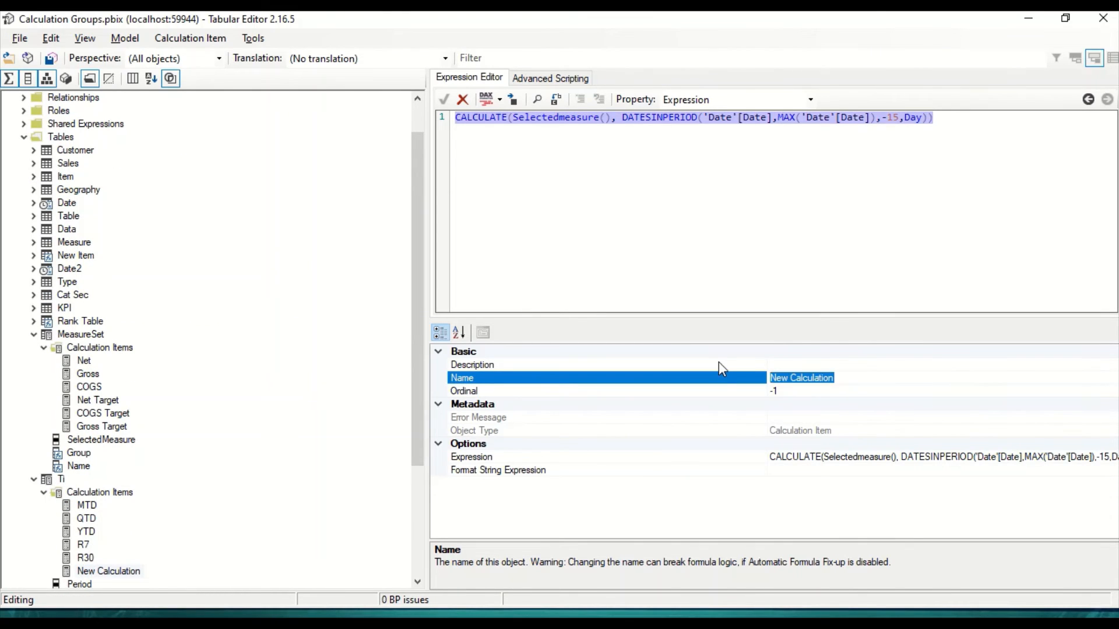
type("R15")
key("Return")
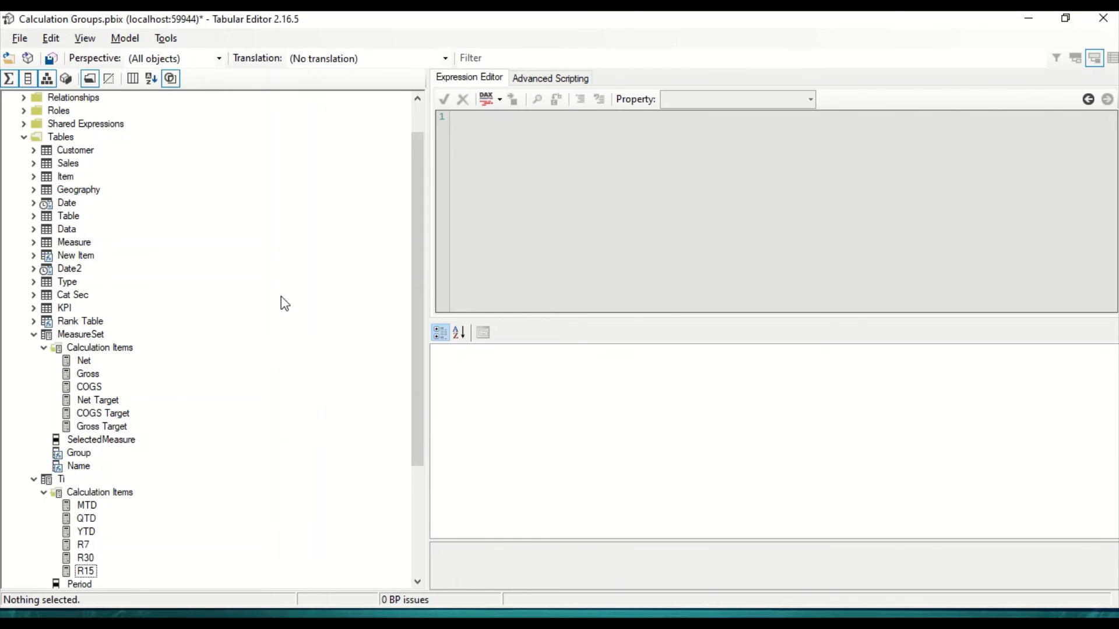
left_click(53, 60)
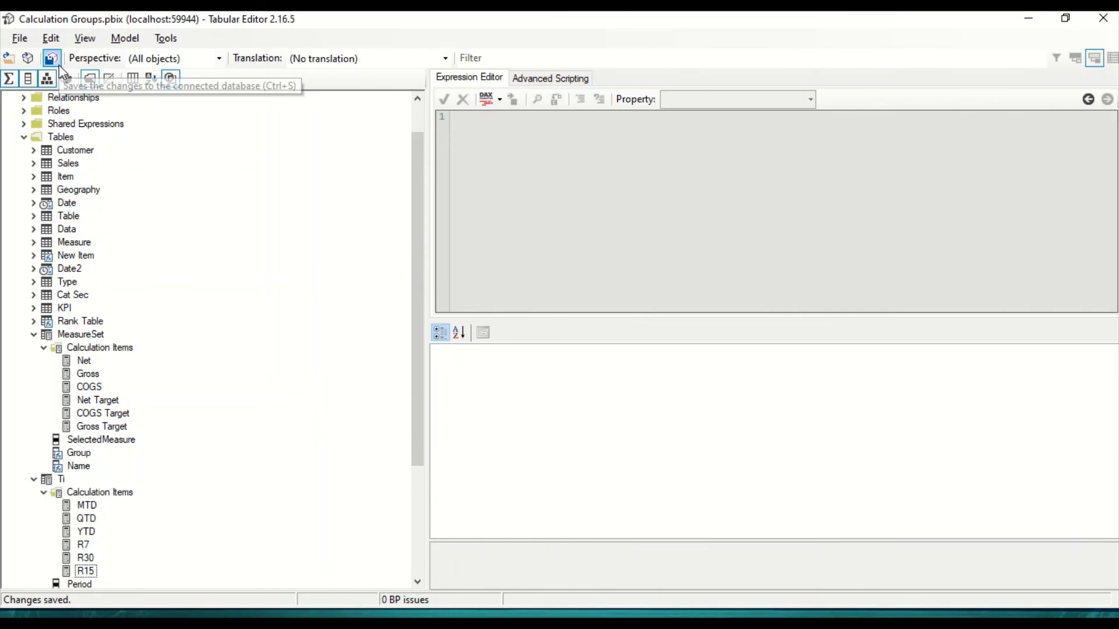
Step: Return to Power BI Desktop and refresh the calculation groups to apply the R15 name
key("alt+Tab")
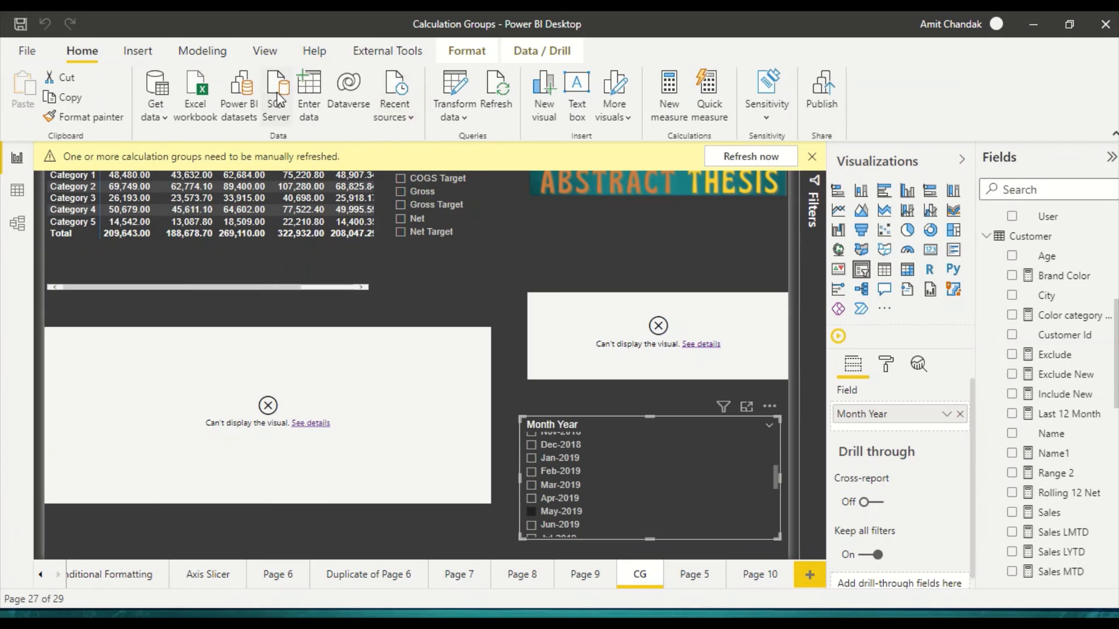
left_click(748, 157)
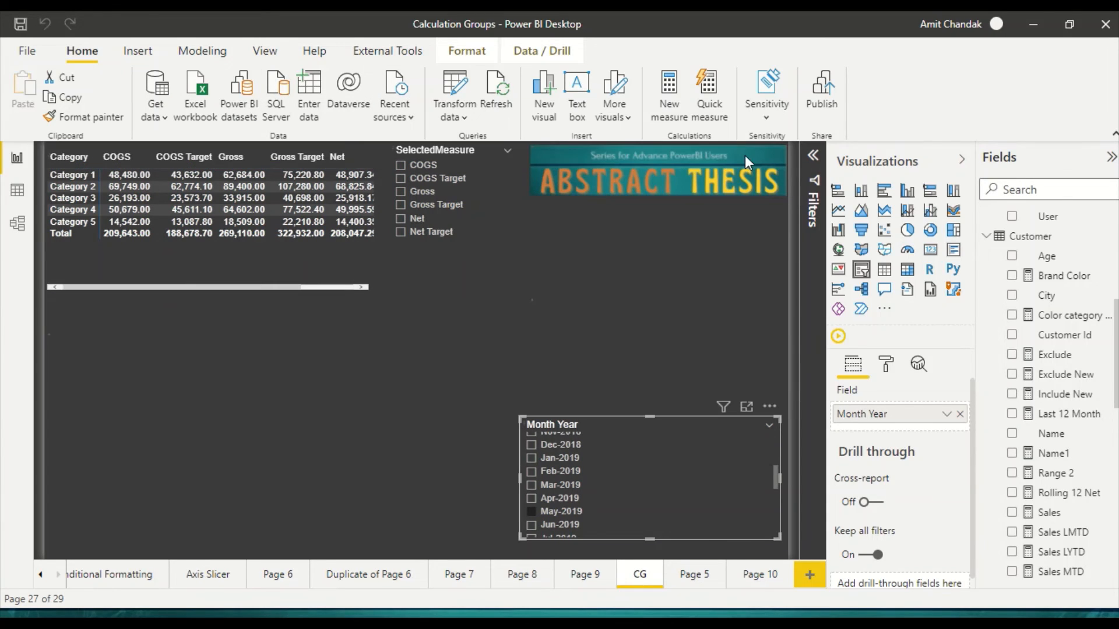
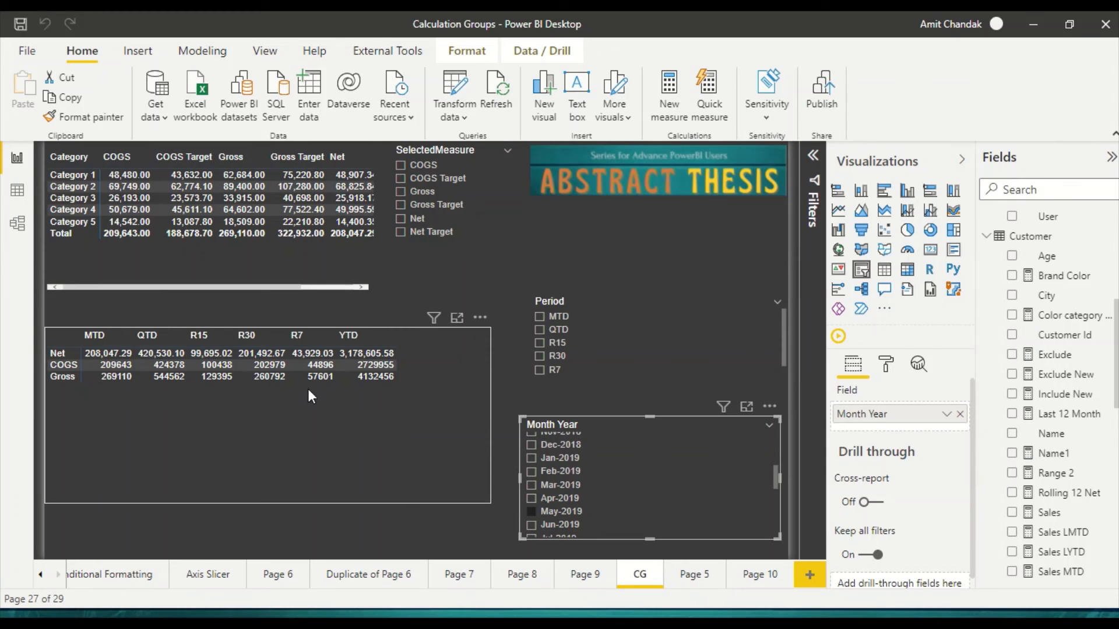
Step: Display the Ti table in Data view and start a new calculated column in it
left_click(27, 203)
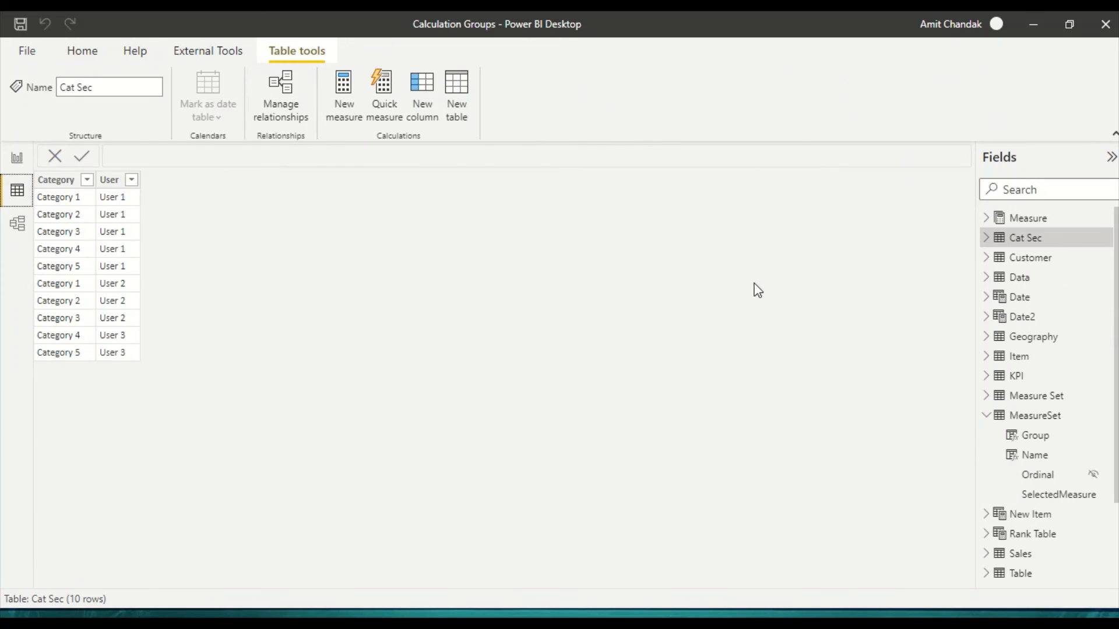
left_click(989, 416)
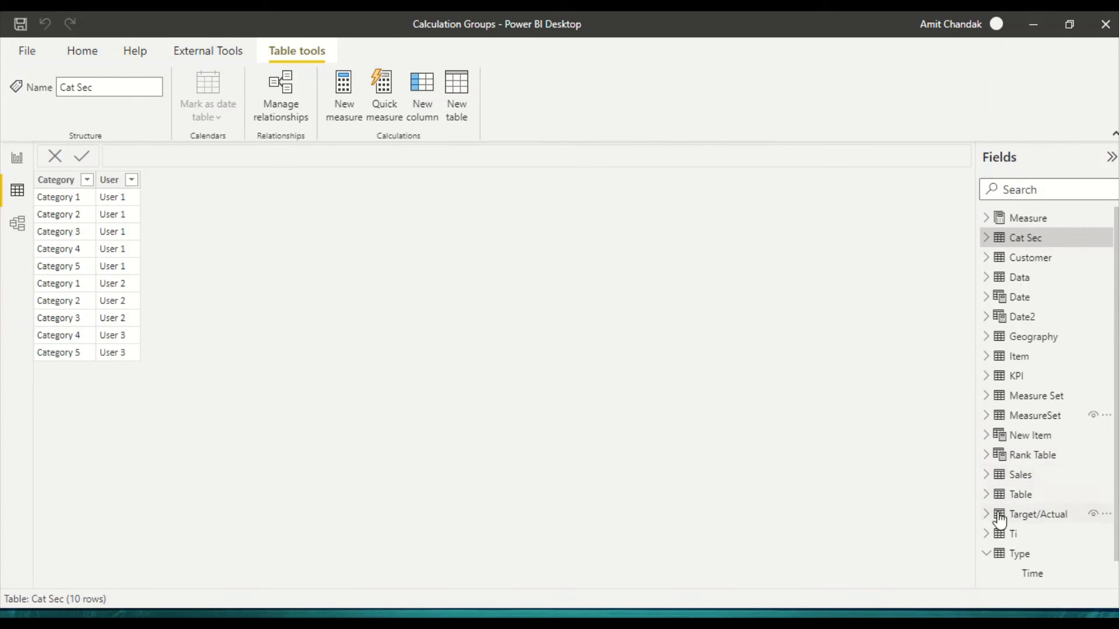
scroll(1028, 417, "down", 1)
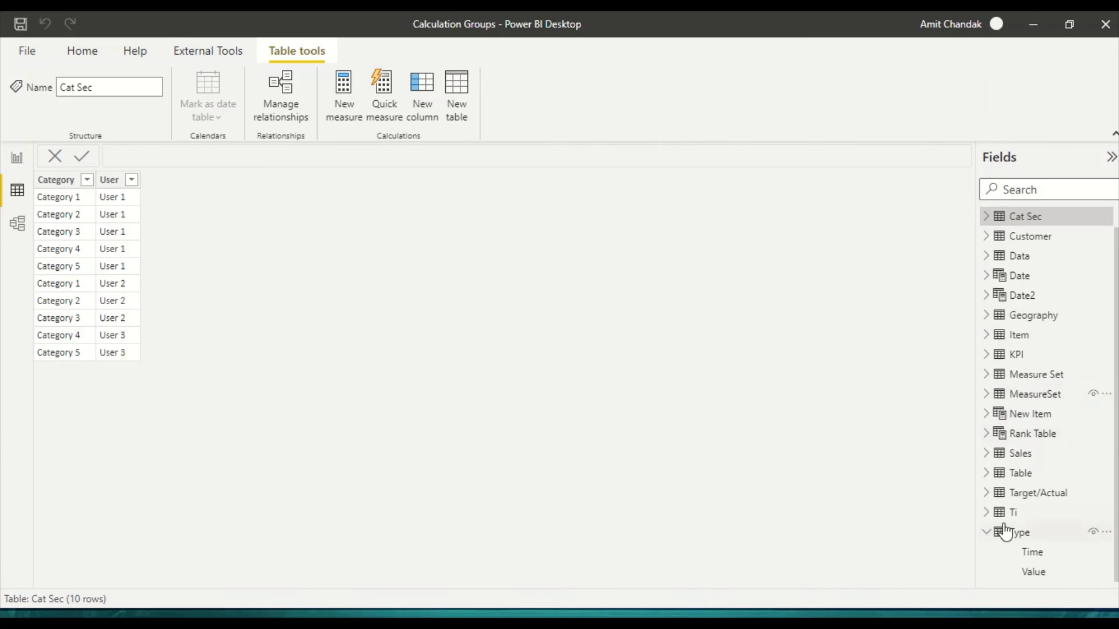
left_click(987, 513)
left_click(1015, 519)
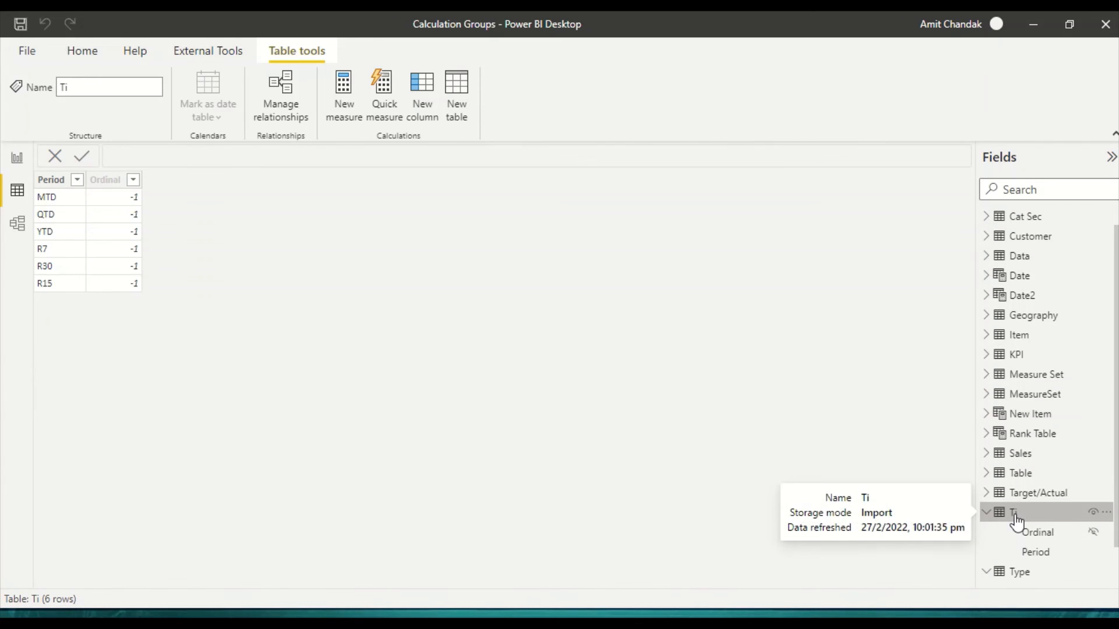
left_click(114, 180)
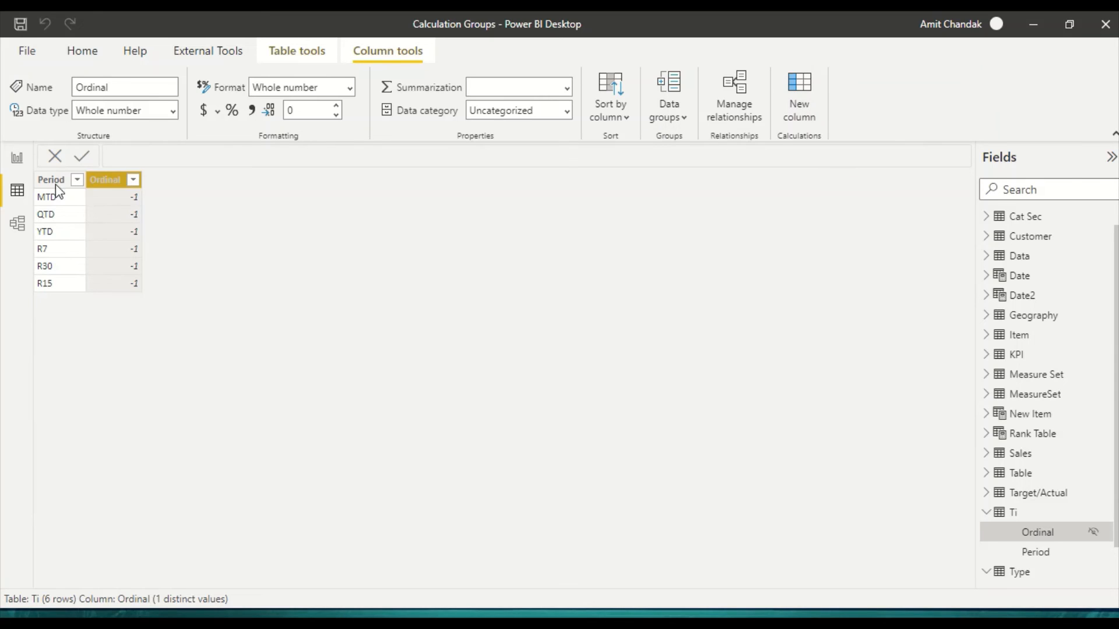
double_click(150, 156)
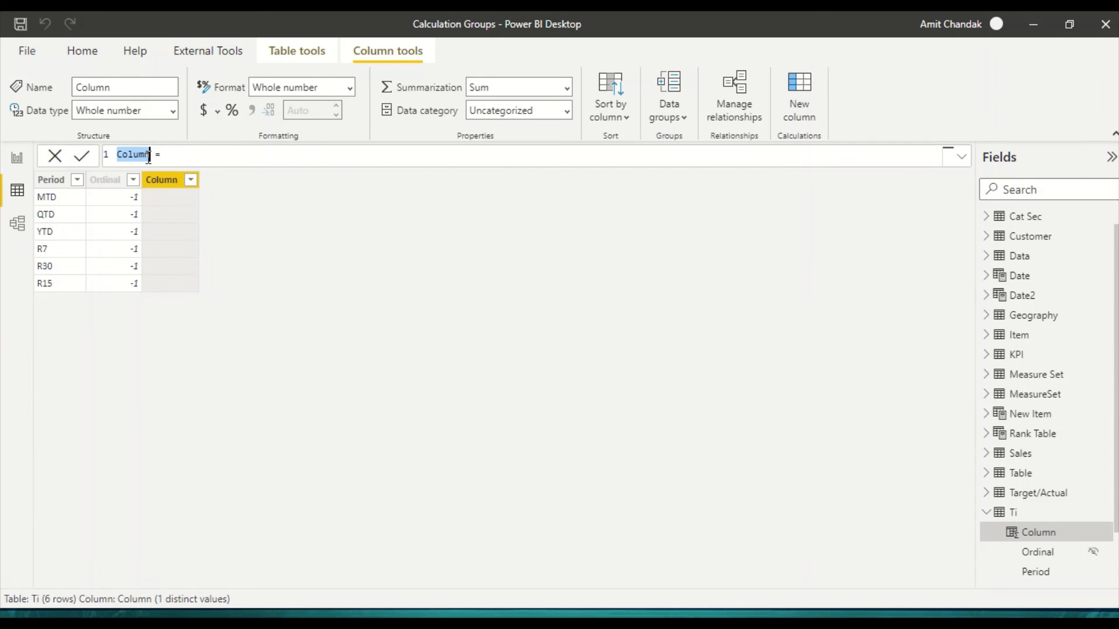
Step: Switch to the Excel workbook to check how the periods are grouped into STD and Rolling, and return to Power BI Desktop
key("alt+Tab")
key("alt+Tab")
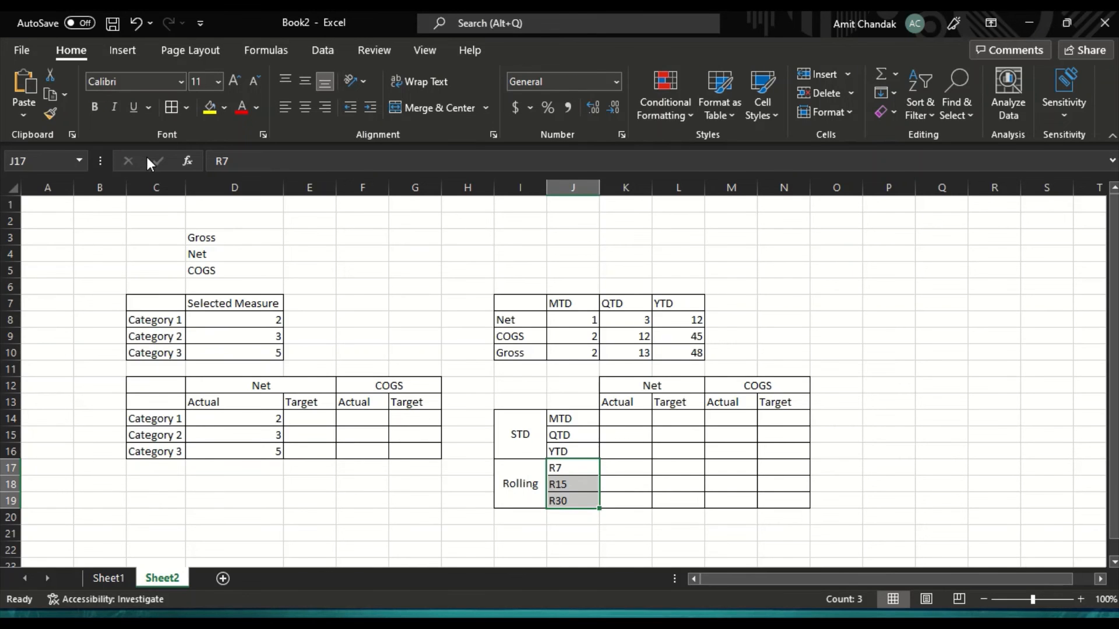
key("alt+Tab")
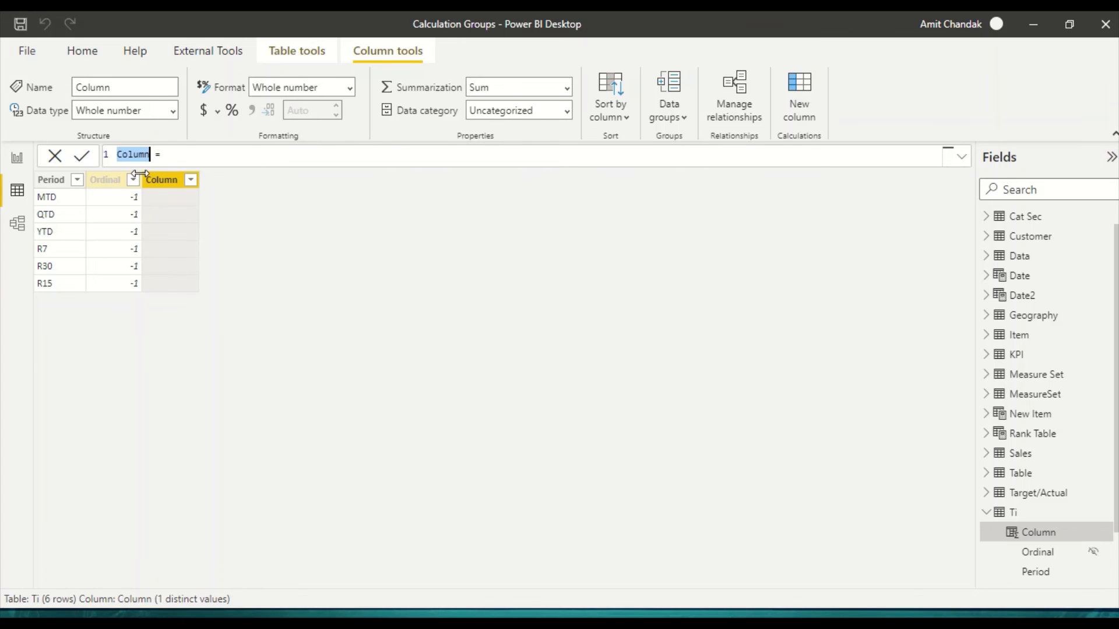
Step: Define the new Ti column as Group = if(SEARCH("TD",[Period],,0)>0, "STD", "Rolling")
type("Group = if(sear")
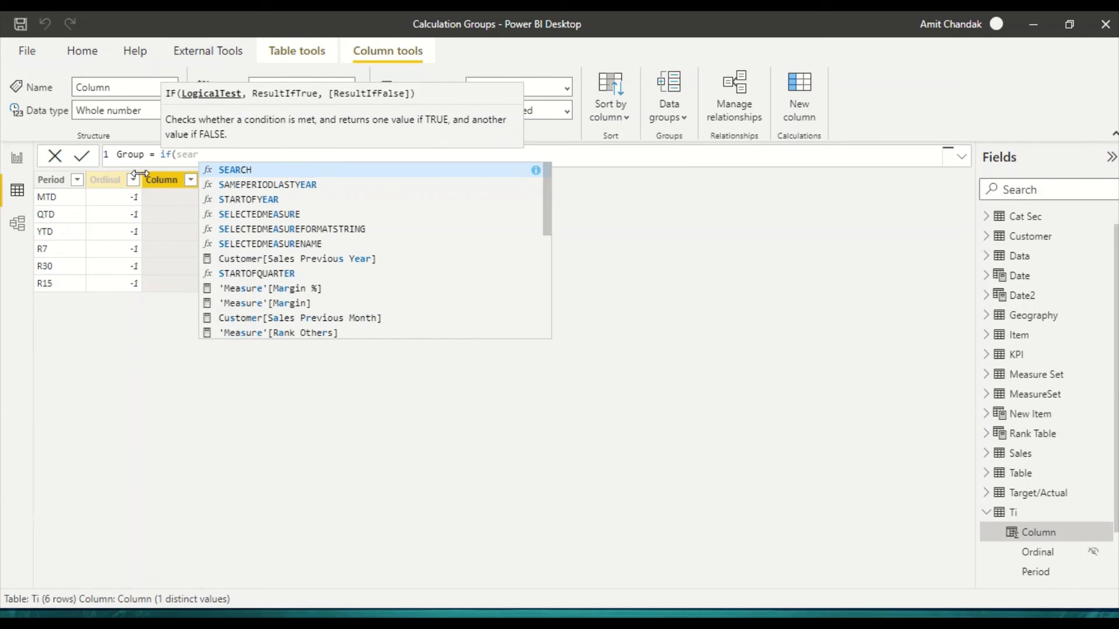
key("Tab")
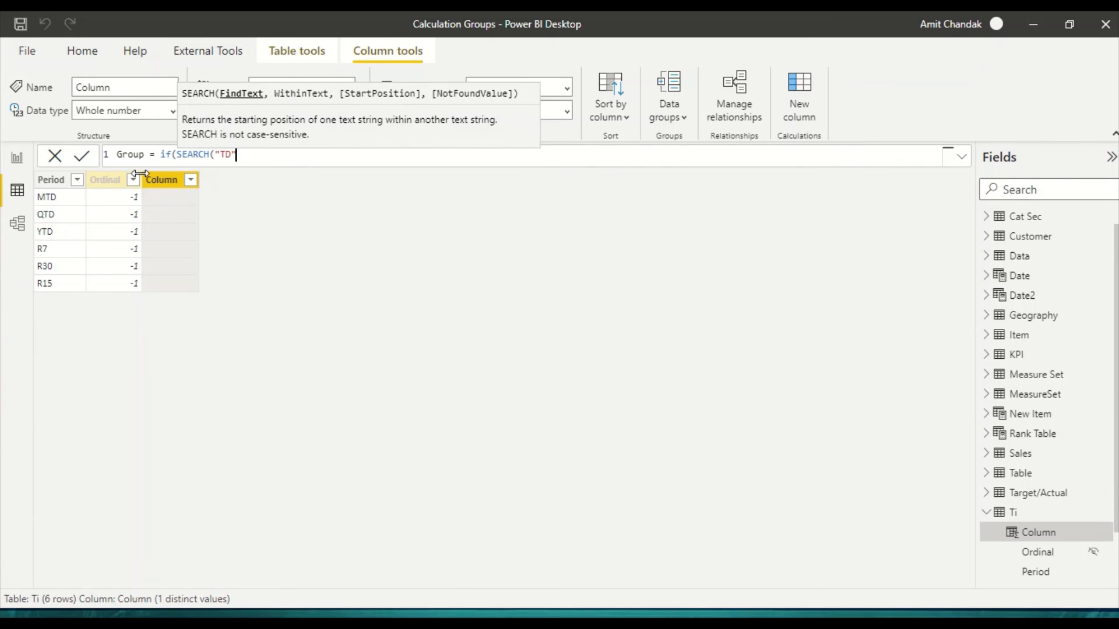
type("\"TD\",[pe")
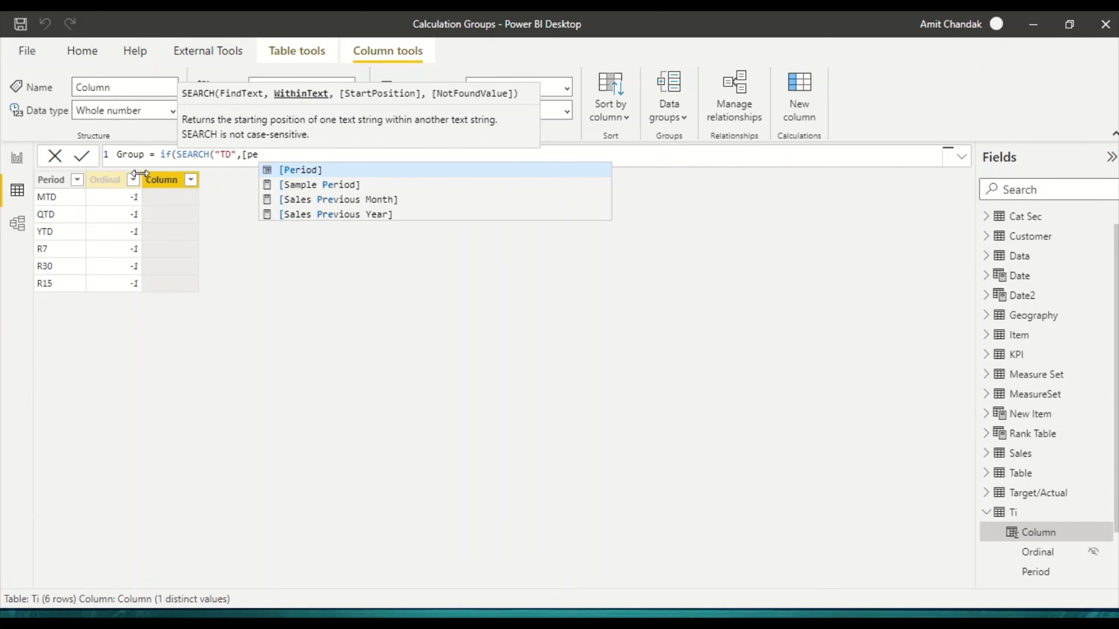
key("Tab")
type(",")
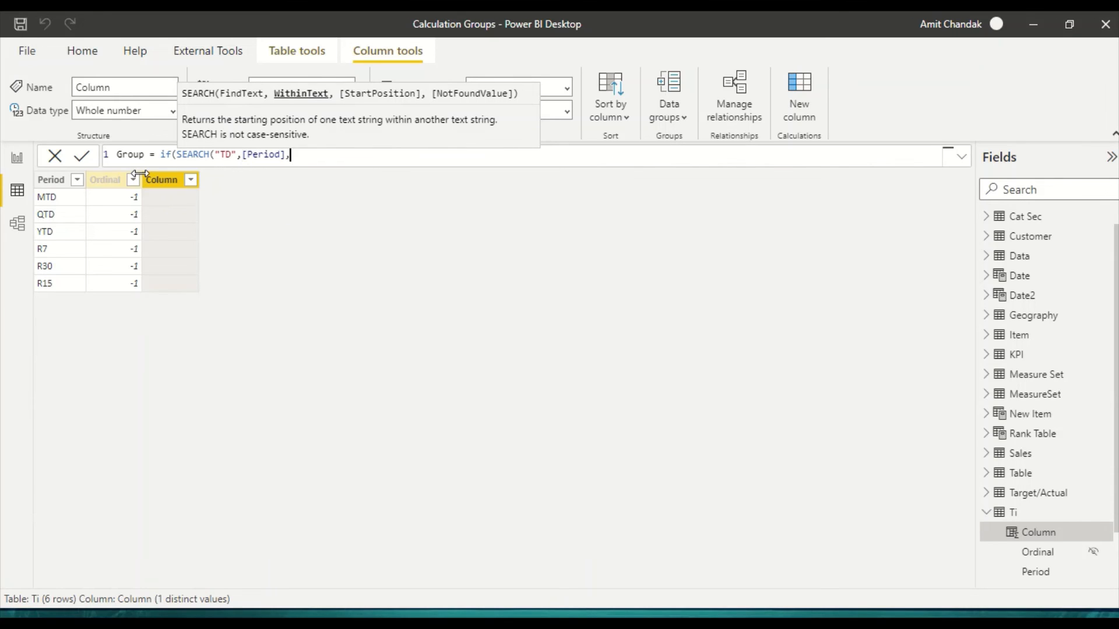
type(",0")
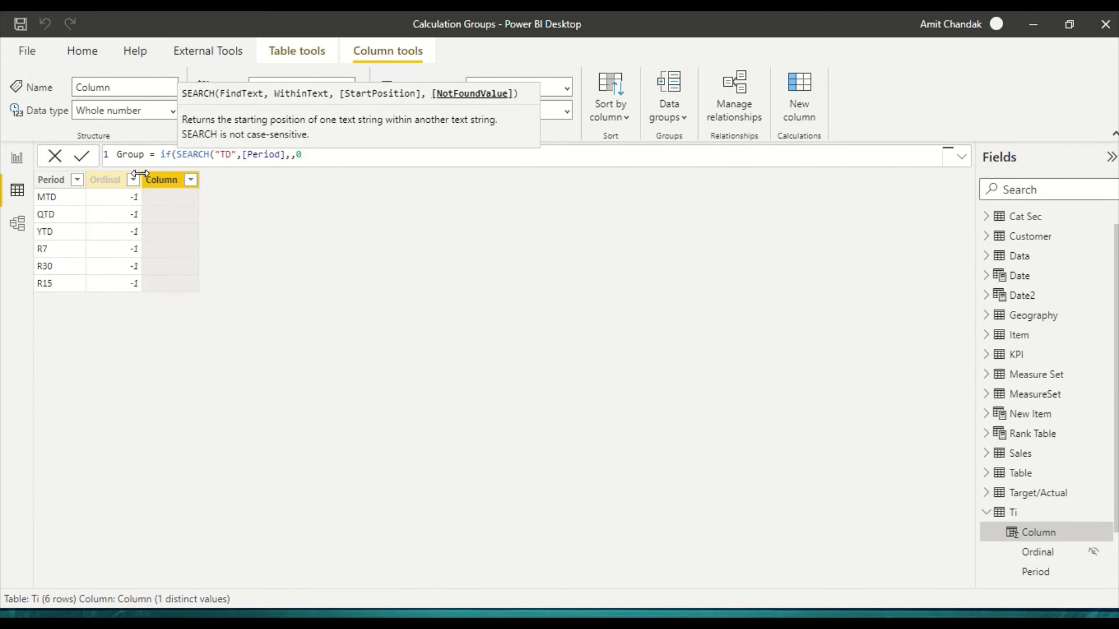
type(")>")
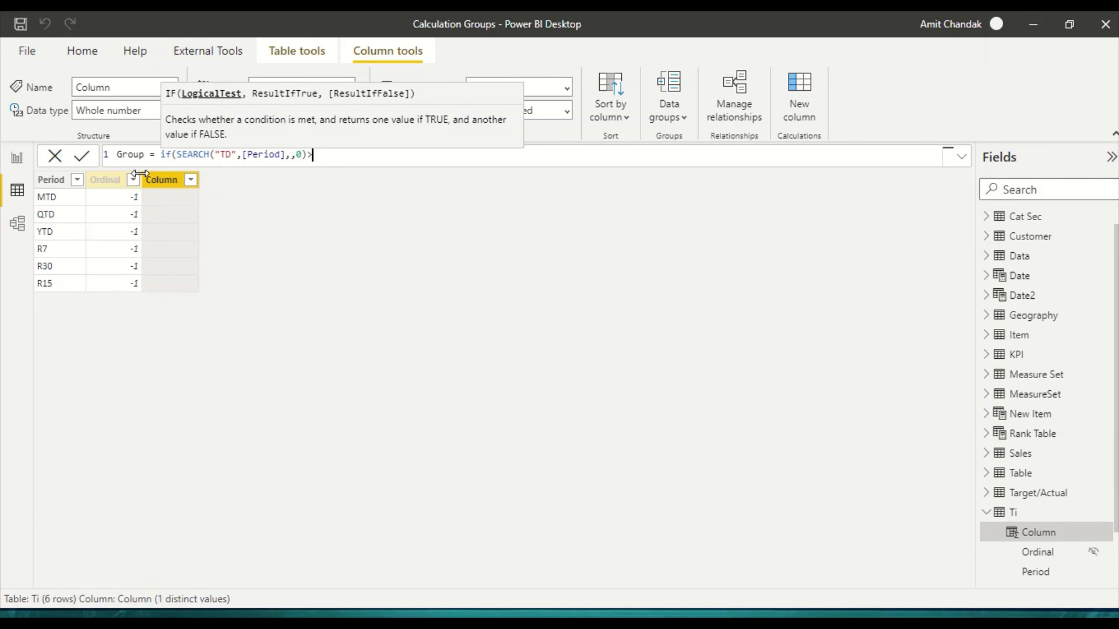
type("0, ")
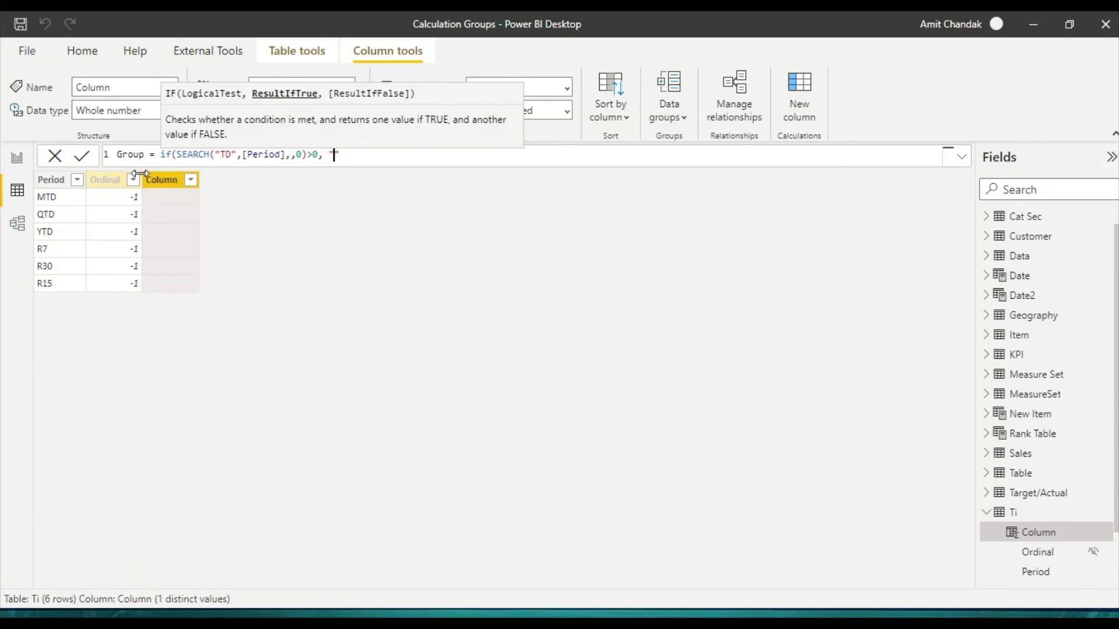
type("\"STD\", ")
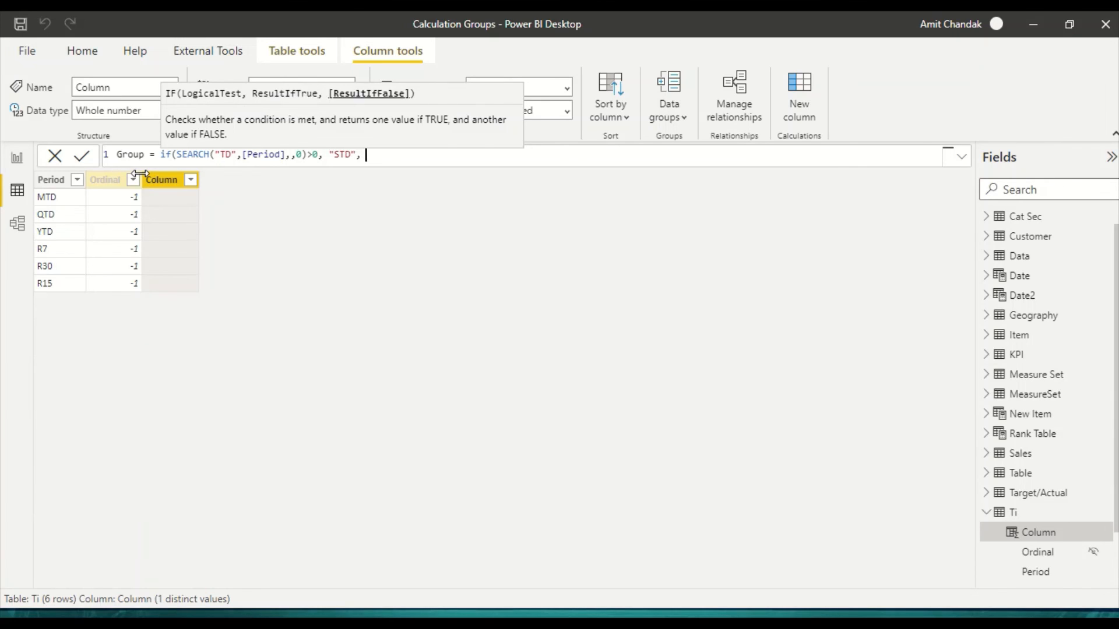
type("\"Rolling")
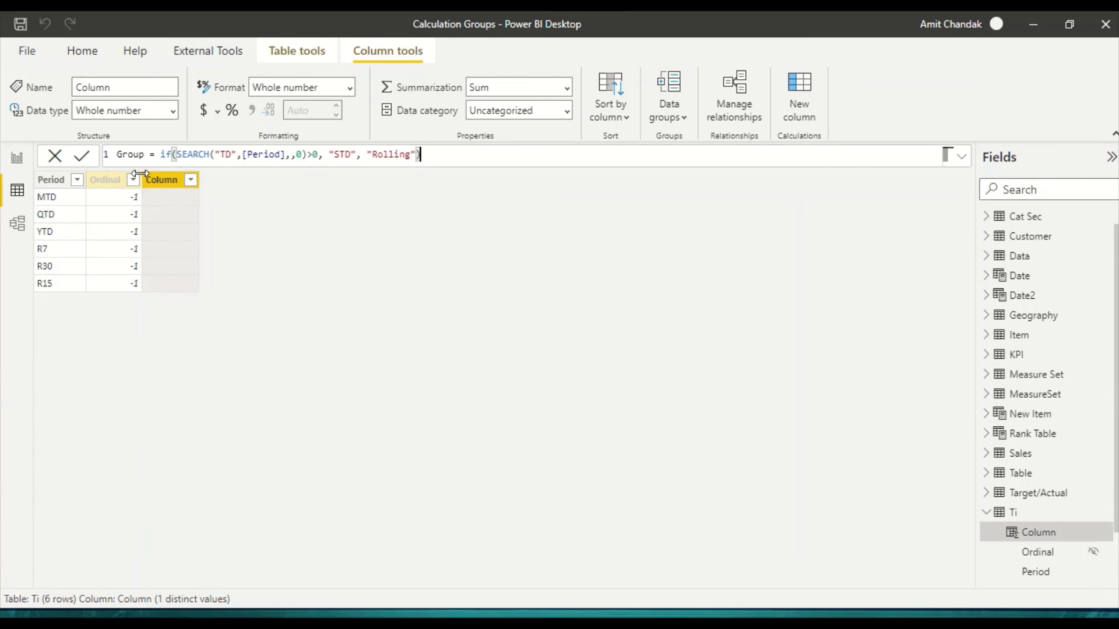
key("Return")
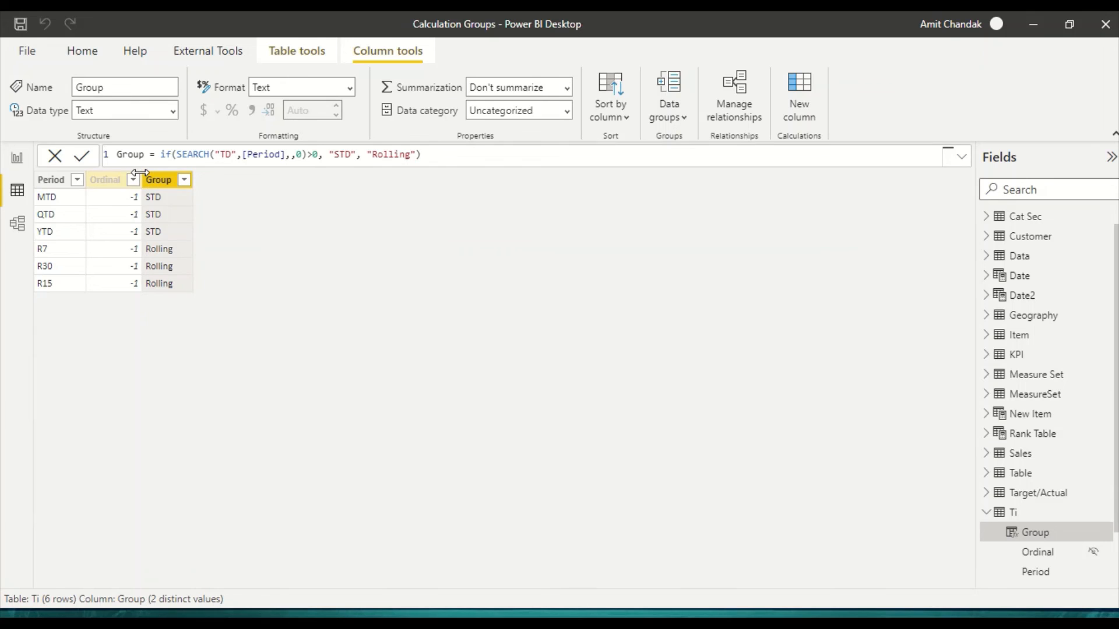
Step: Add a new report page and paste a copy of the CG page's Period matrix onto it
left_click(23, 165)
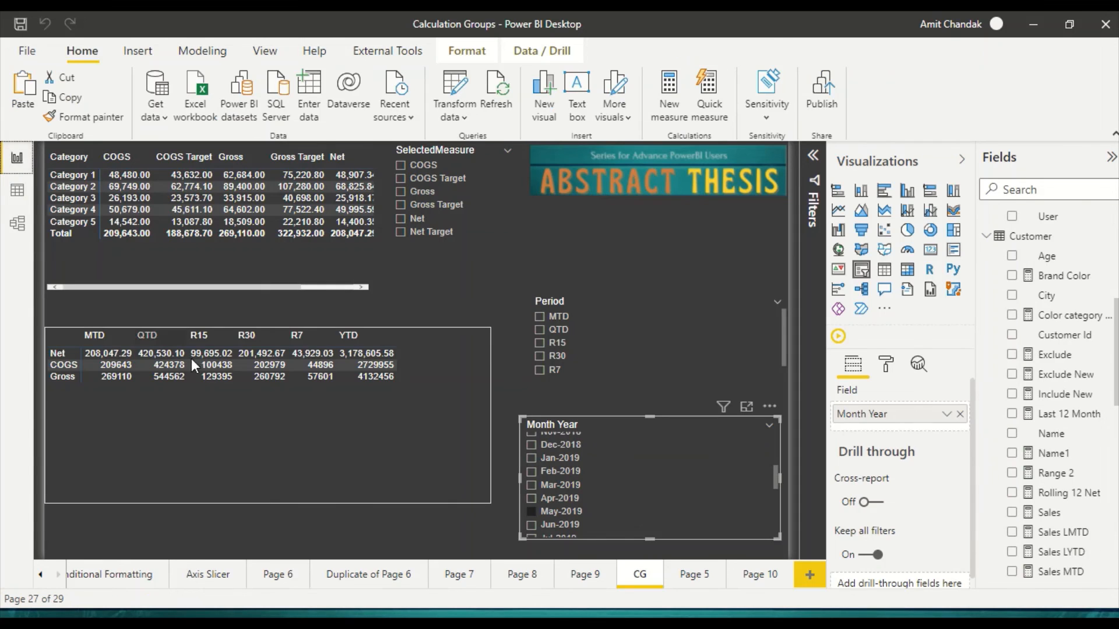
left_click(224, 449)
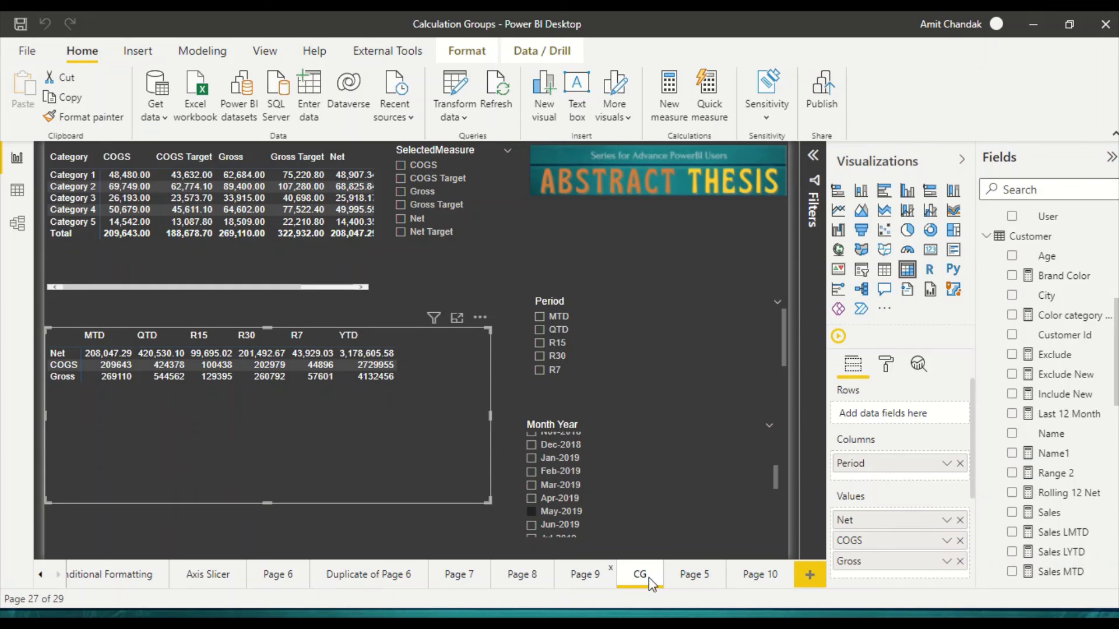
left_click(809, 575)
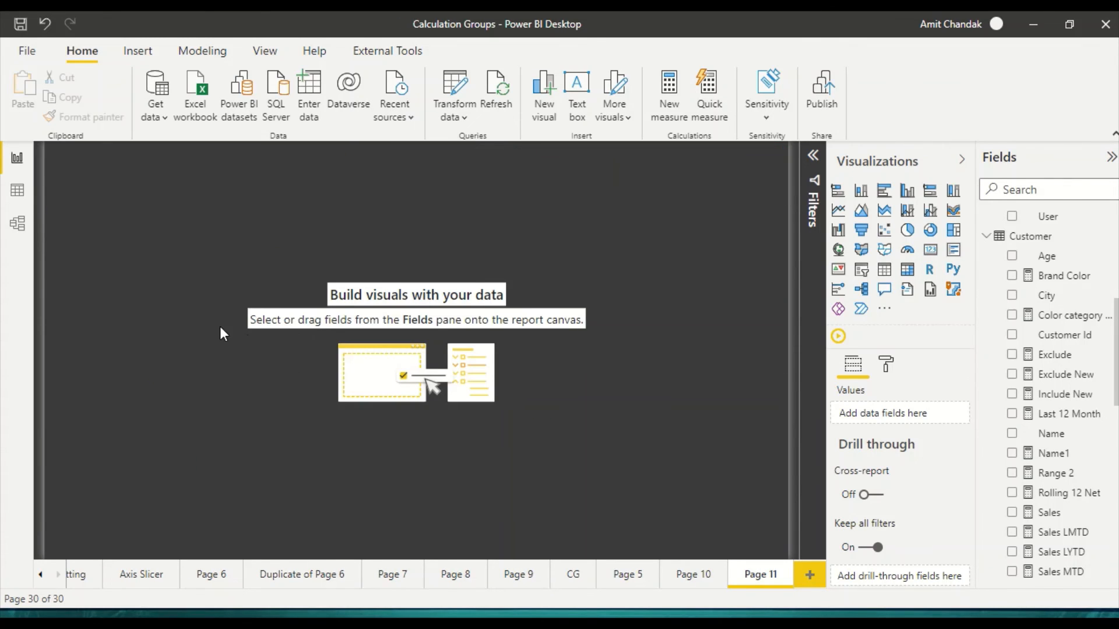
left_click(678, 577)
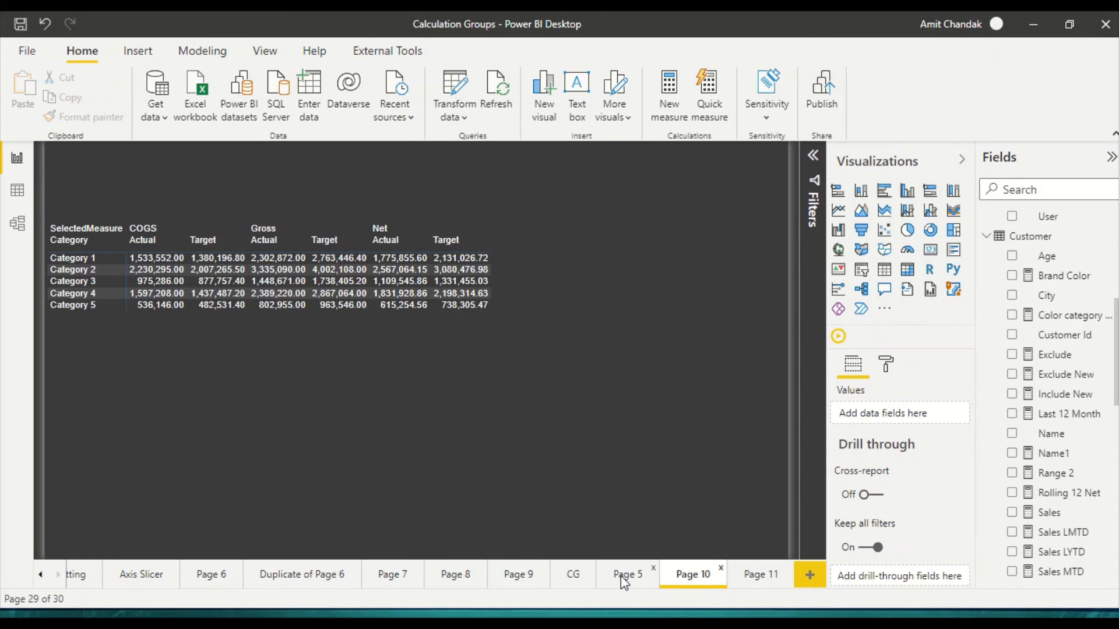
left_click(624, 574)
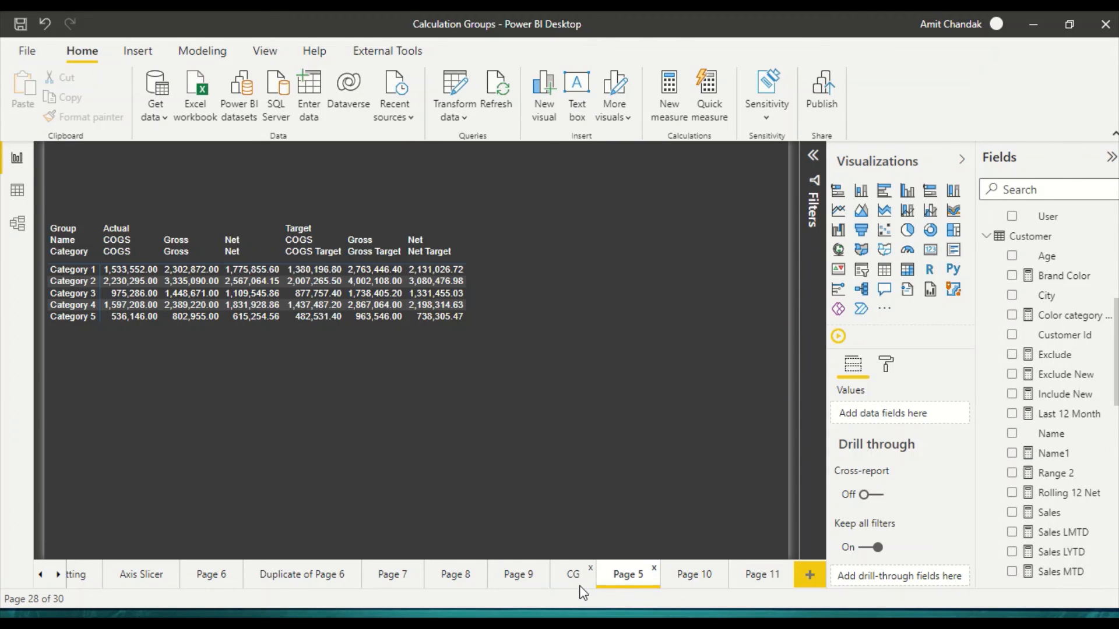
left_click(577, 580)
left_click(394, 454)
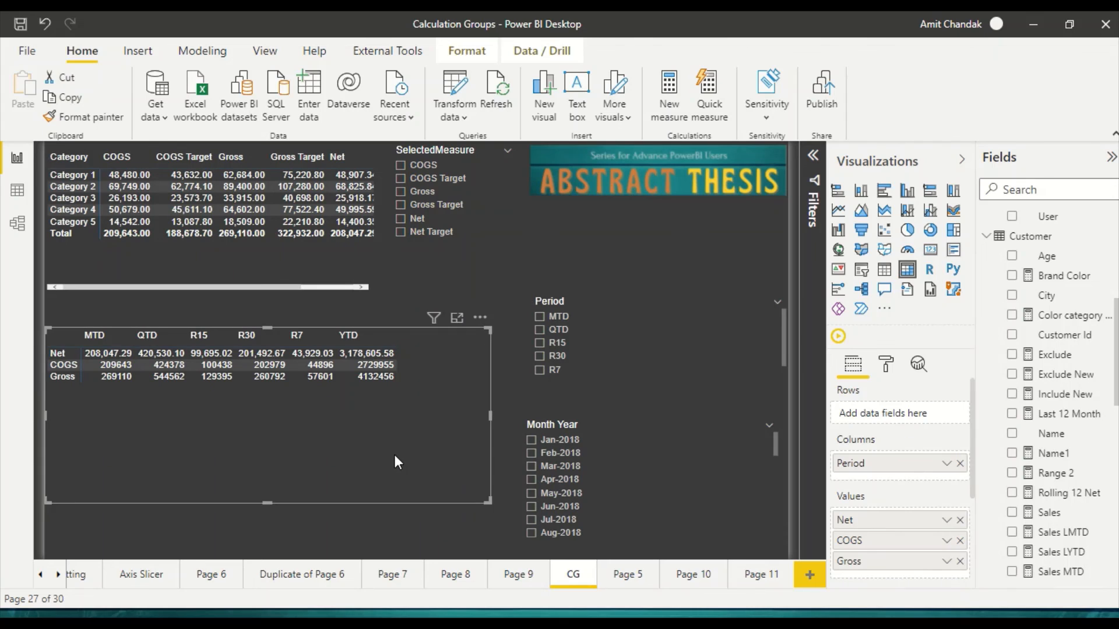
left_click(767, 576)
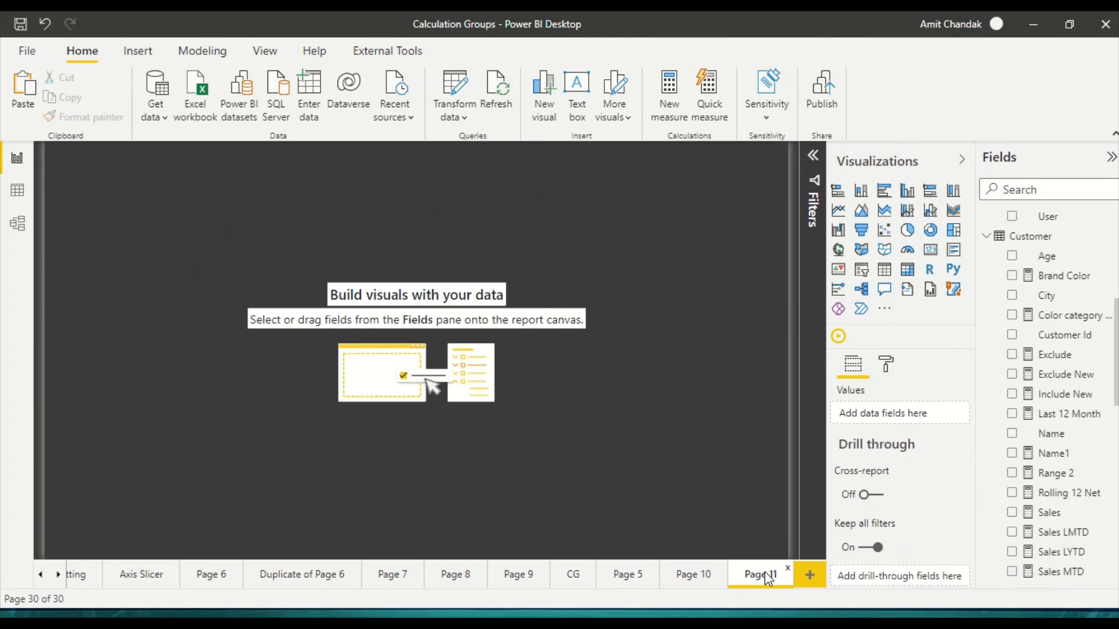
key("ctrl+v")
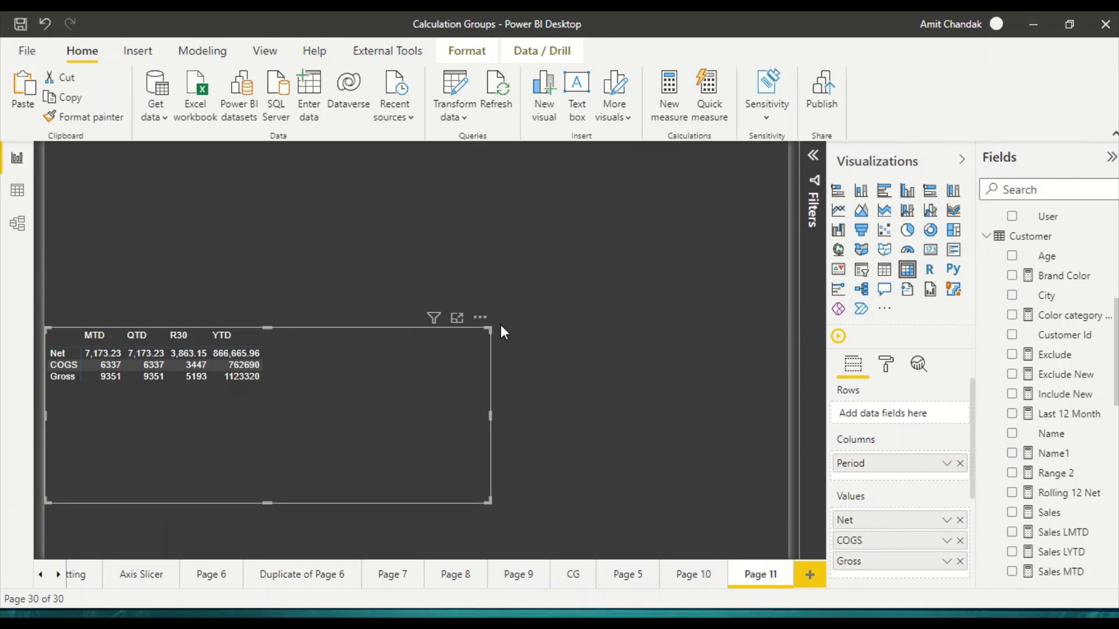
Step: Enlarge the pasted matrix and place the Ti table's Group field above Period in its columns
left_click_drag(485, 333, 628, 274)
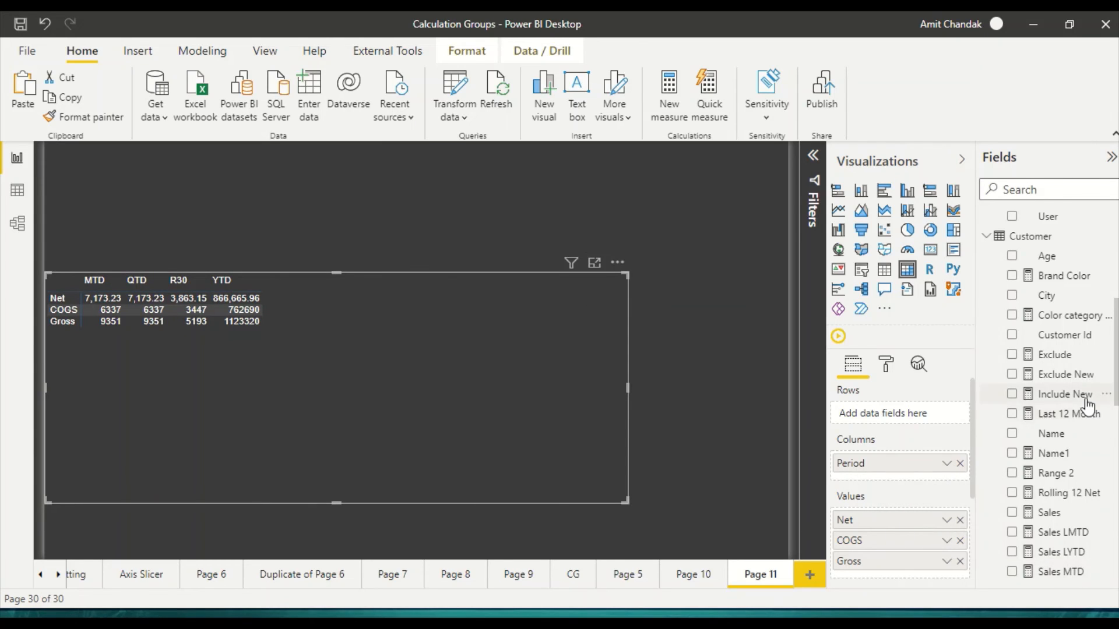
scroll(1087, 408, "down", 3)
scroll(1087, 420, "down", 5)
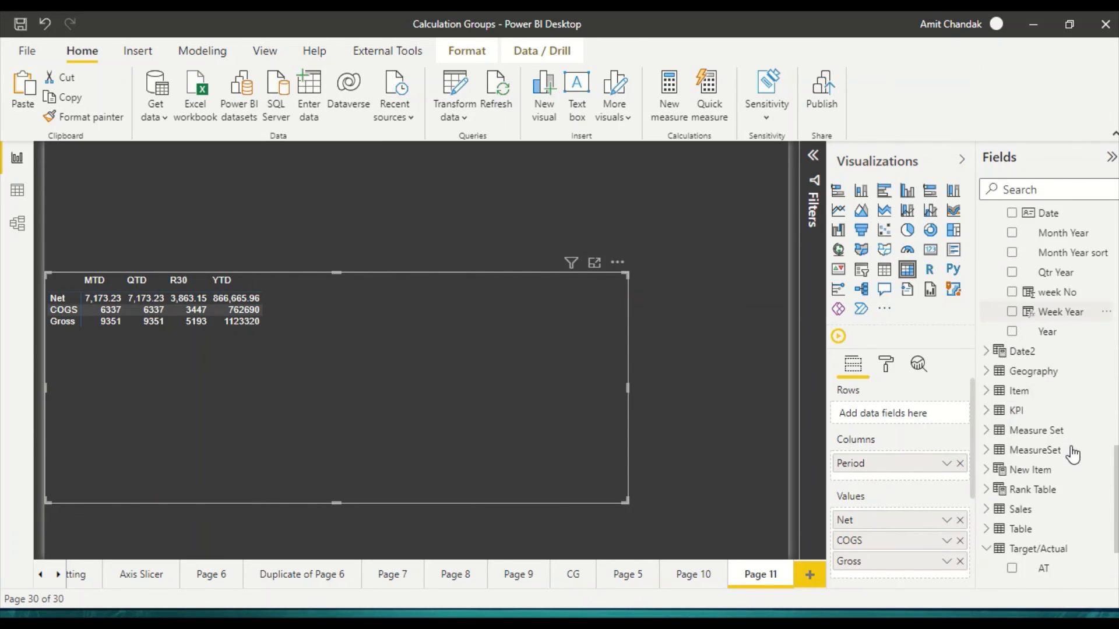
scroll(1075, 452, "up", 1)
scroll(1075, 454, "down", 3)
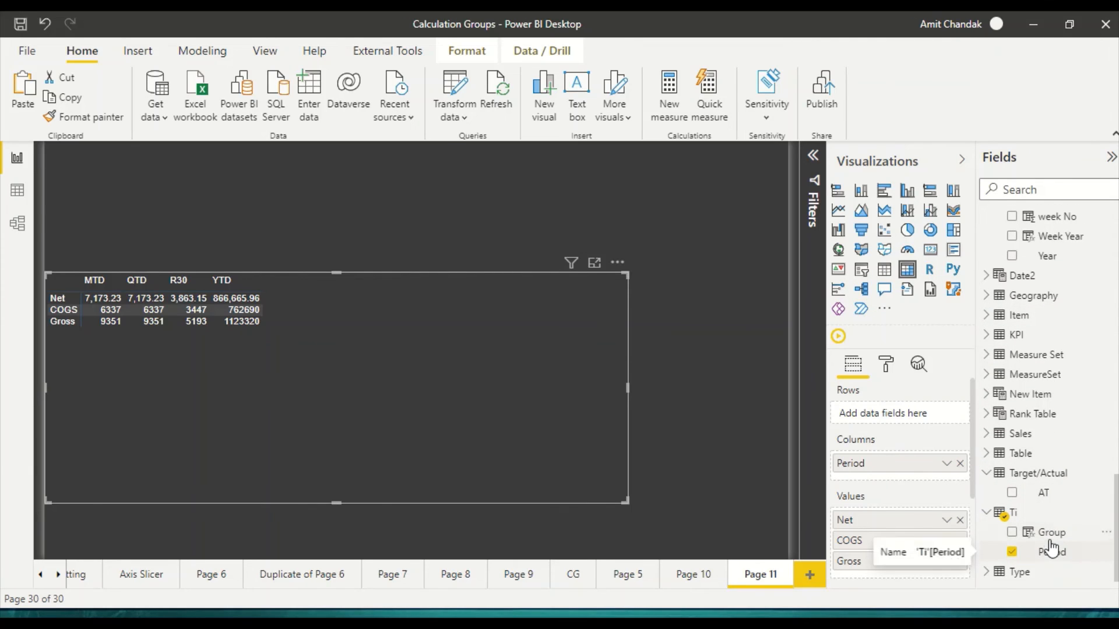
left_click_drag(1051, 539, 950, 478)
left_click_drag(904, 460, 904, 460)
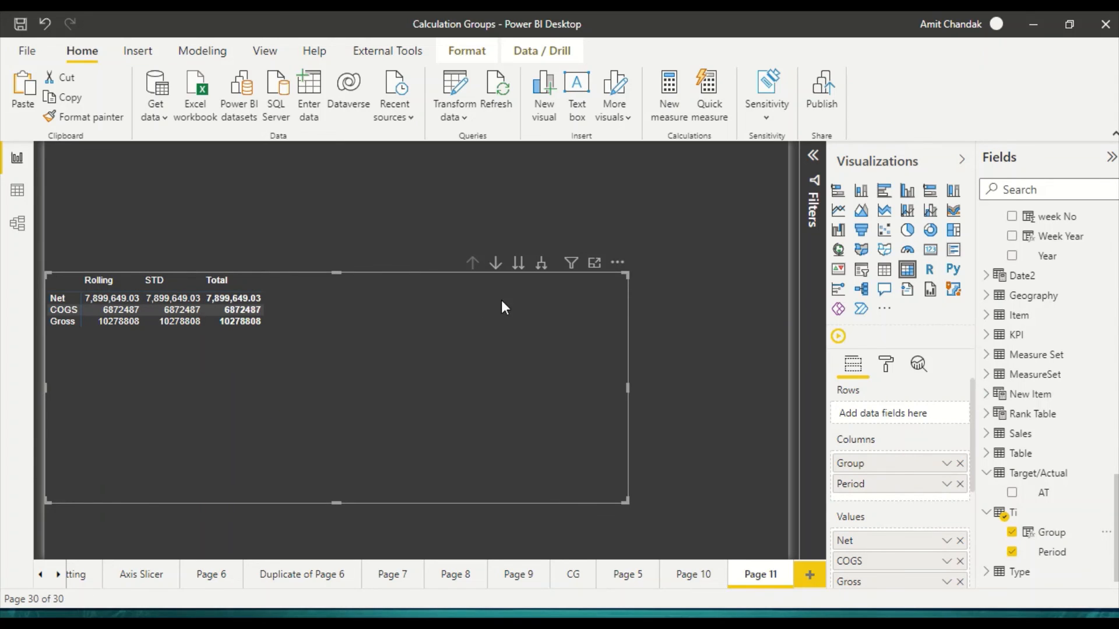
Step: Expand the matrix's column hierarchy one level to show Period under Group, and resize the visual
left_click(543, 265)
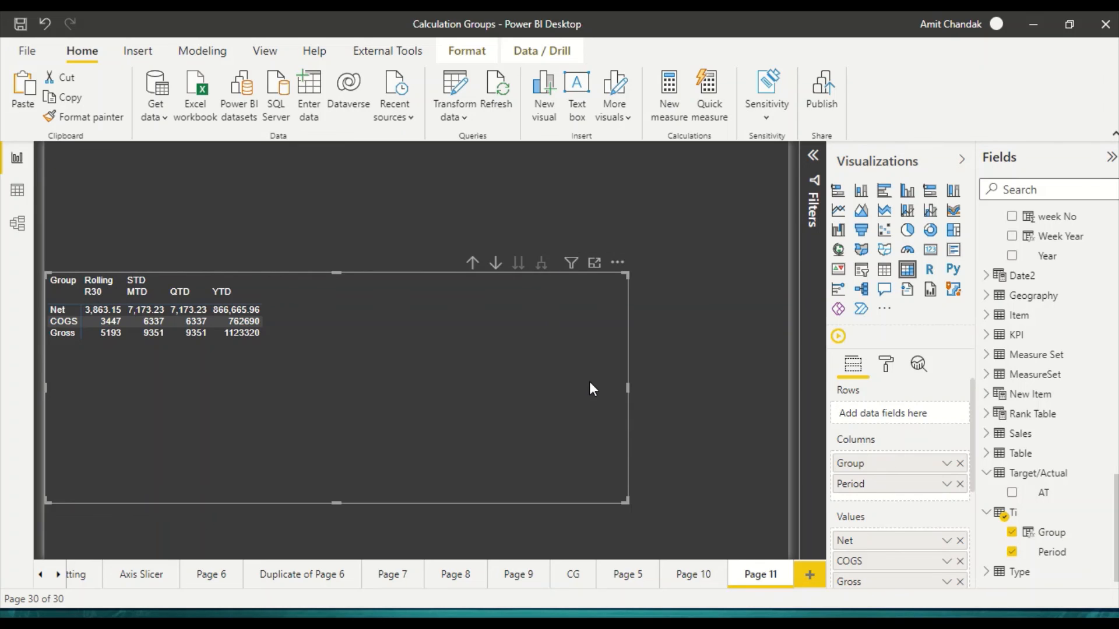
left_click_drag(627, 499, 719, 519)
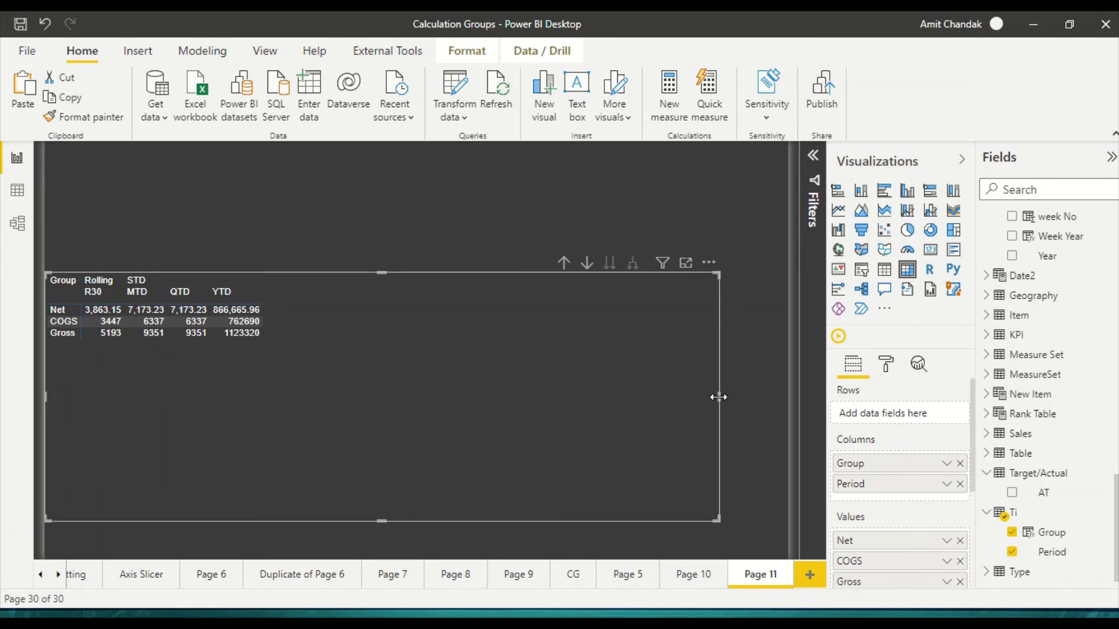
left_click_drag(717, 400, 612, 416)
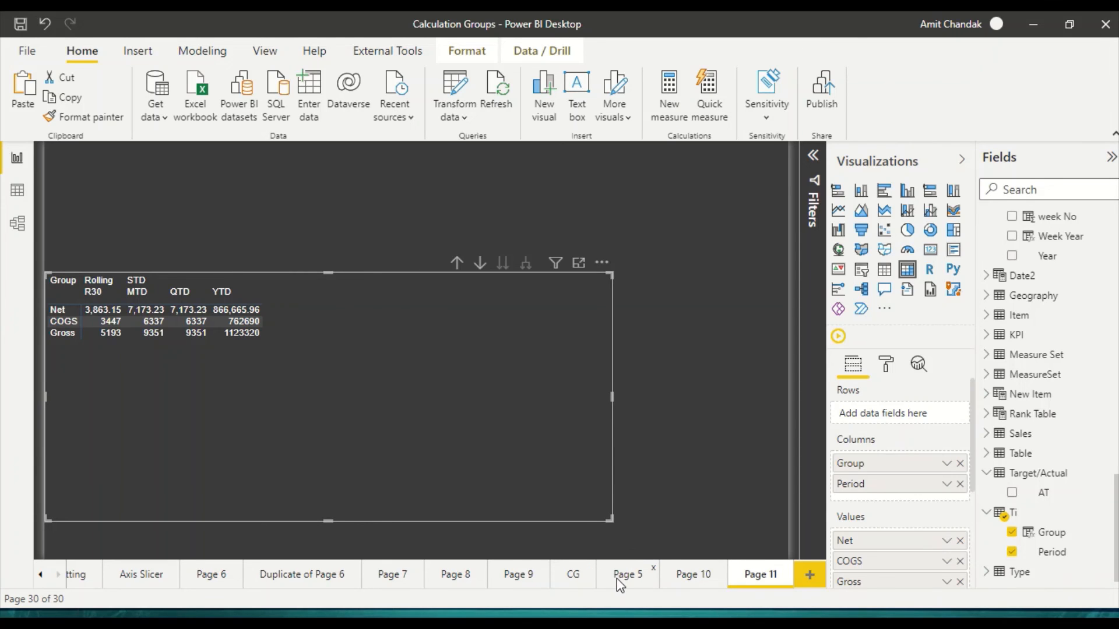
Step: Copy the Month Year slicer from the CG page onto Page 11, keeping the two slicers in sync
left_click(619, 579)
left_click(573, 574)
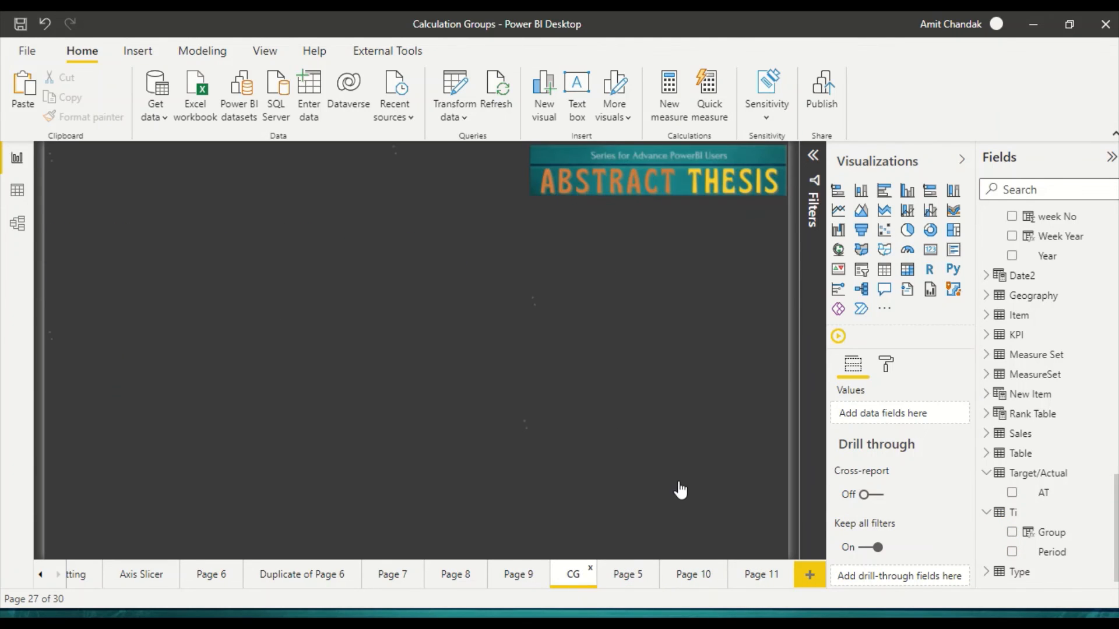
left_click(680, 482)
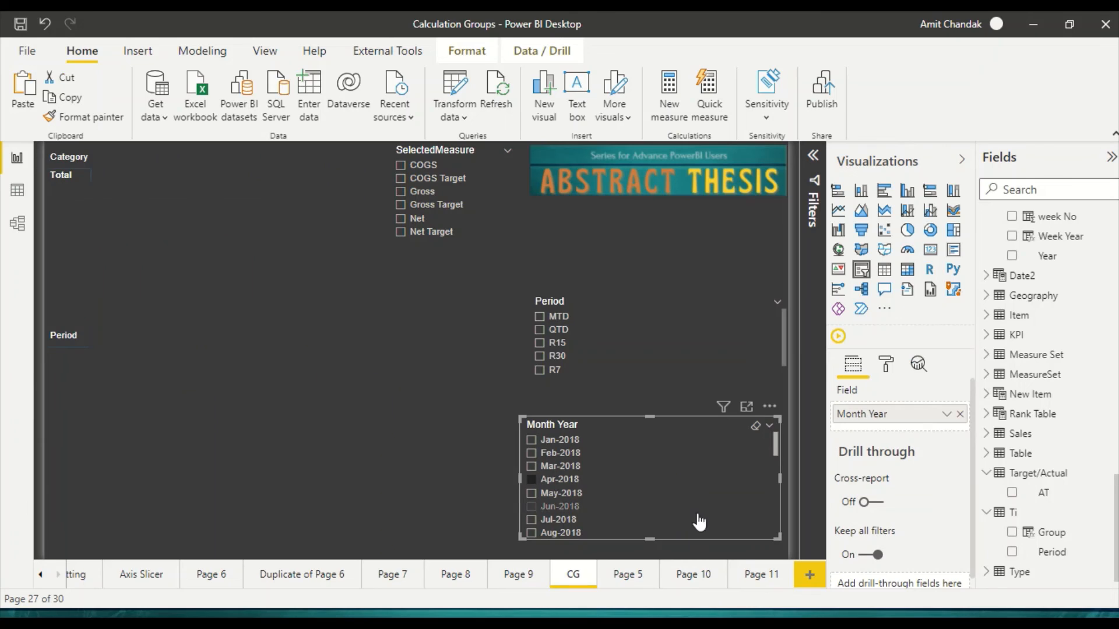
left_click(745, 574)
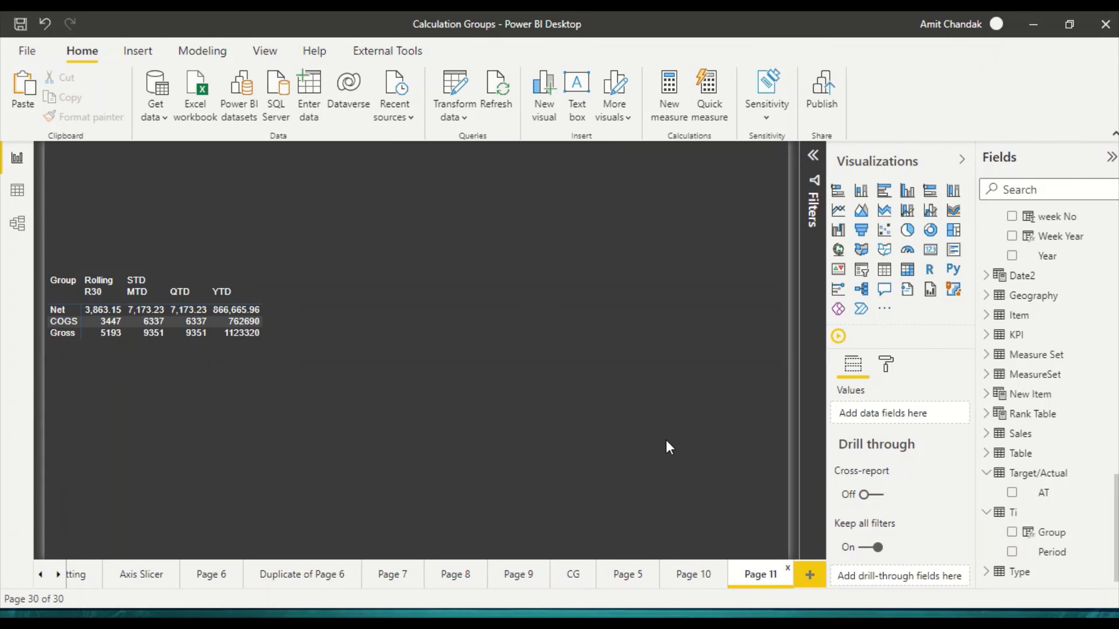
key("ctrl+v")
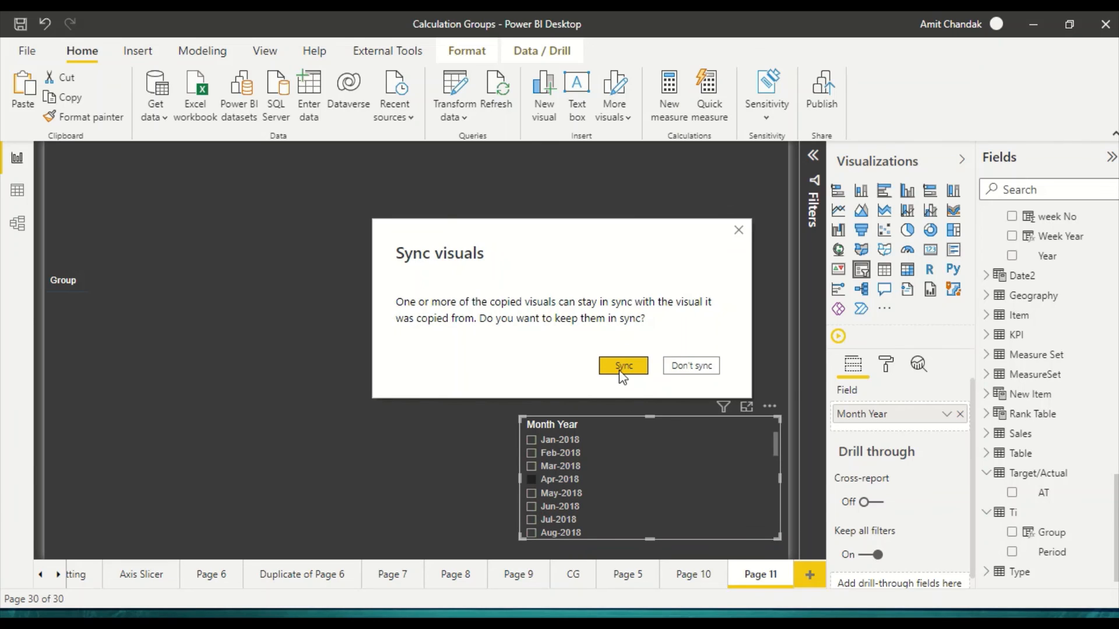
left_click(620, 368)
Step: Select Jan-2019 in the Month Year slicer, and narrow and move the slicer above the matrix's right end
scroll(551, 492, "down", 5)
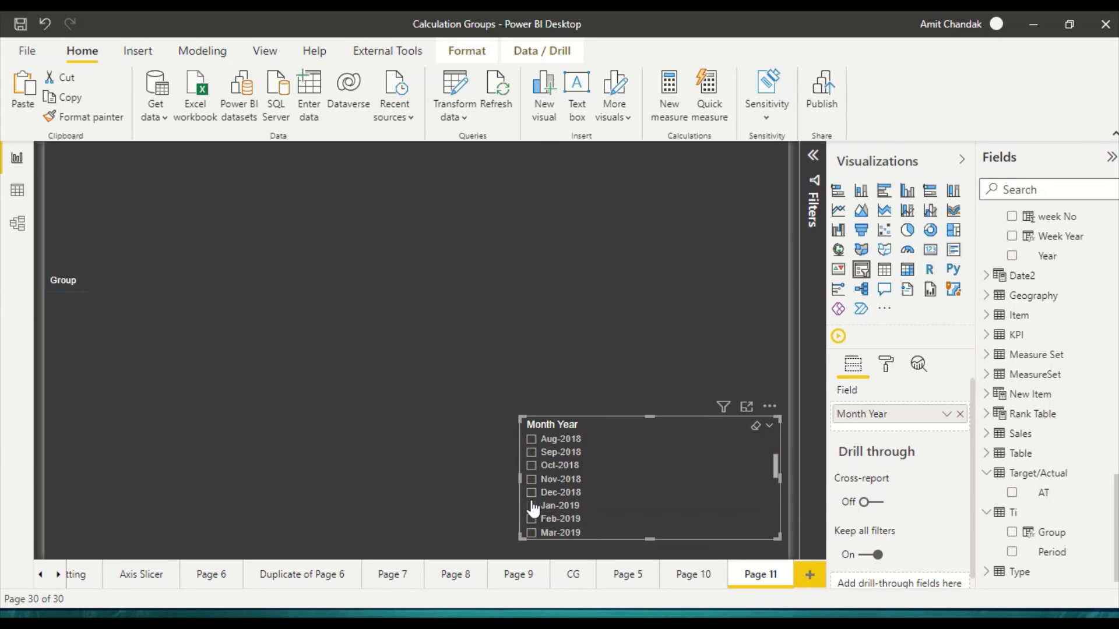
scroll(533, 507, "down", 1)
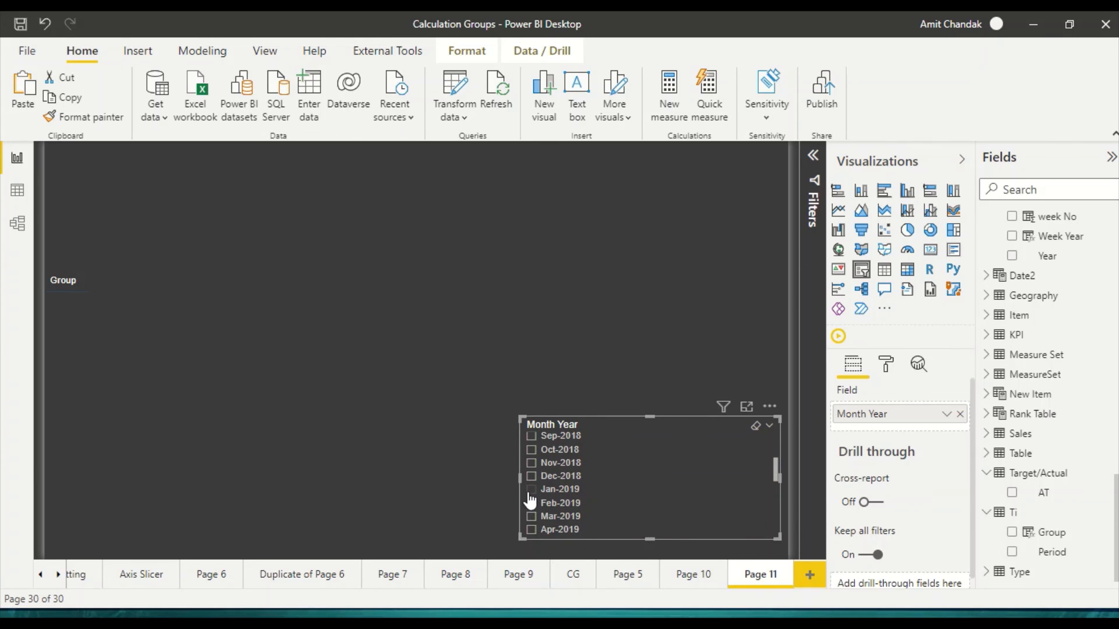
left_click(530, 493)
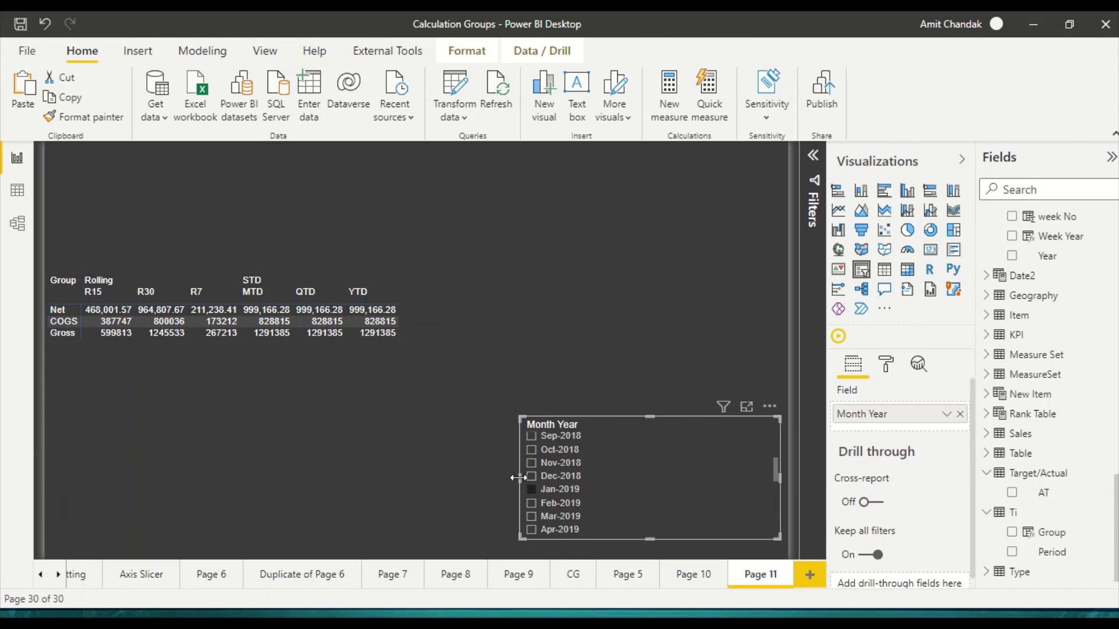
left_click_drag(517, 478, 648, 491)
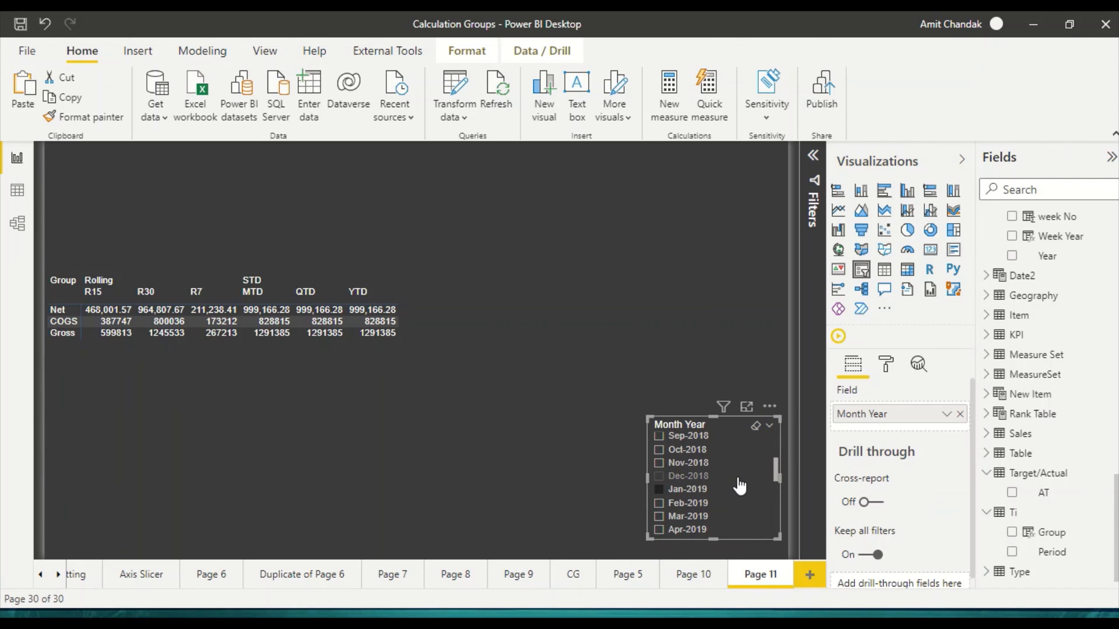
left_click_drag(739, 485, 725, 212)
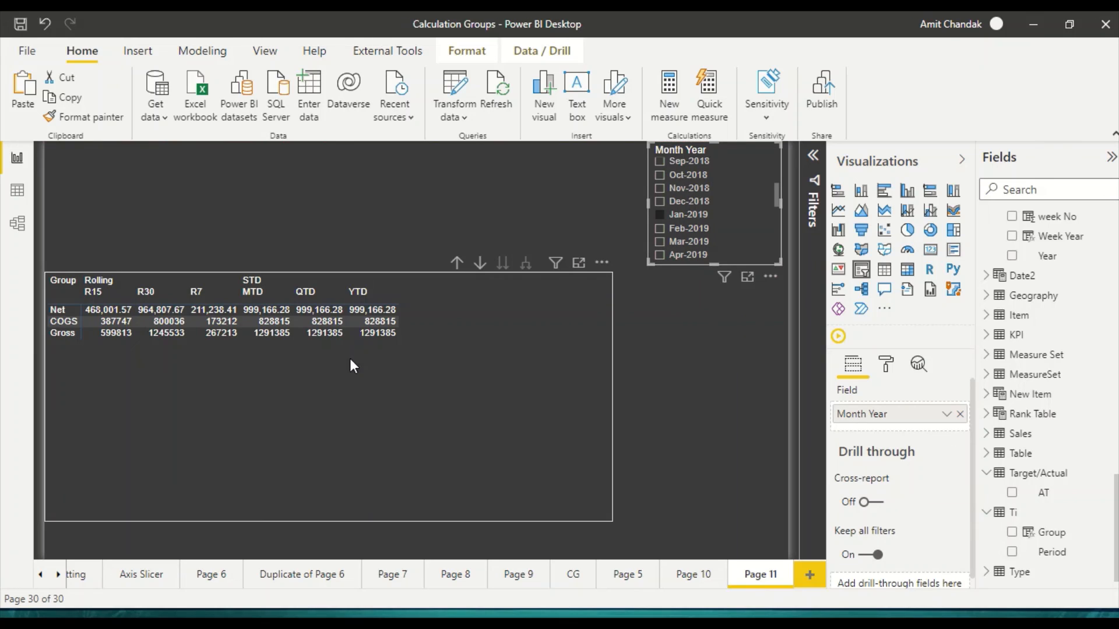
Step: Filter the page to Oct-2020 with the Month Year slicer, and switch the selection to Sep-2020
scroll(692, 228, "down", 5)
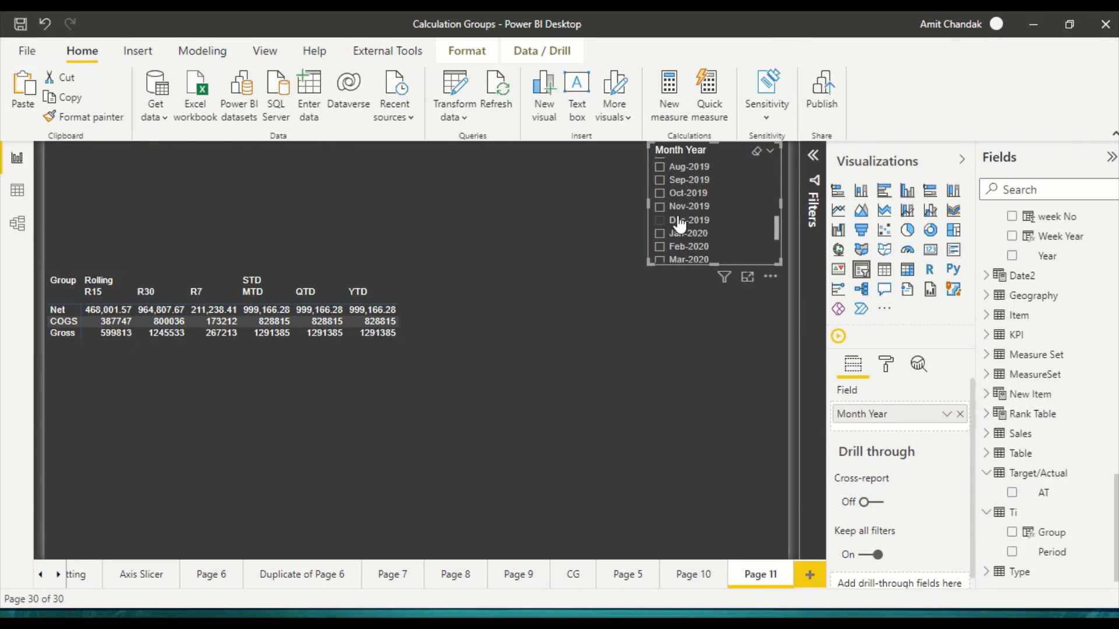
scroll(676, 233, "down", 3)
scroll(670, 238, "down", 4)
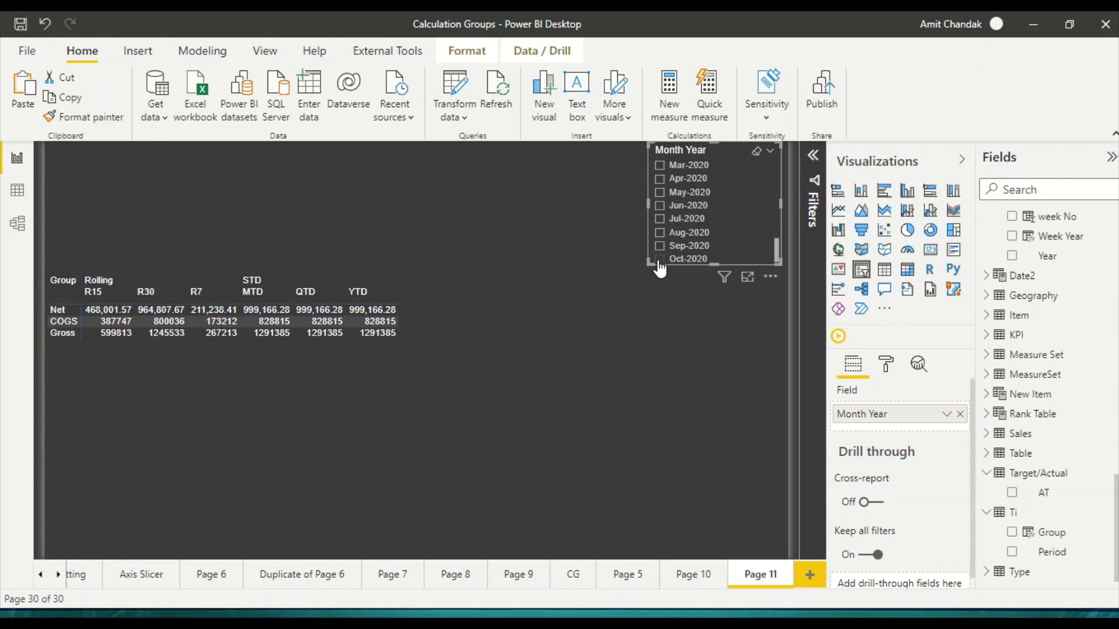
left_click(659, 260)
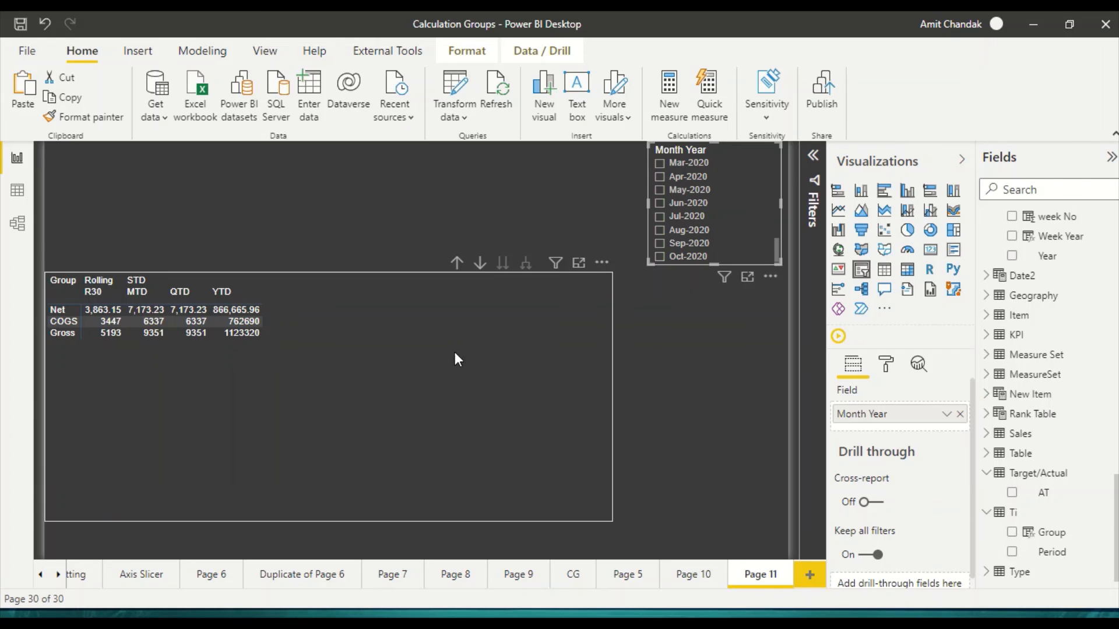
left_click(660, 245)
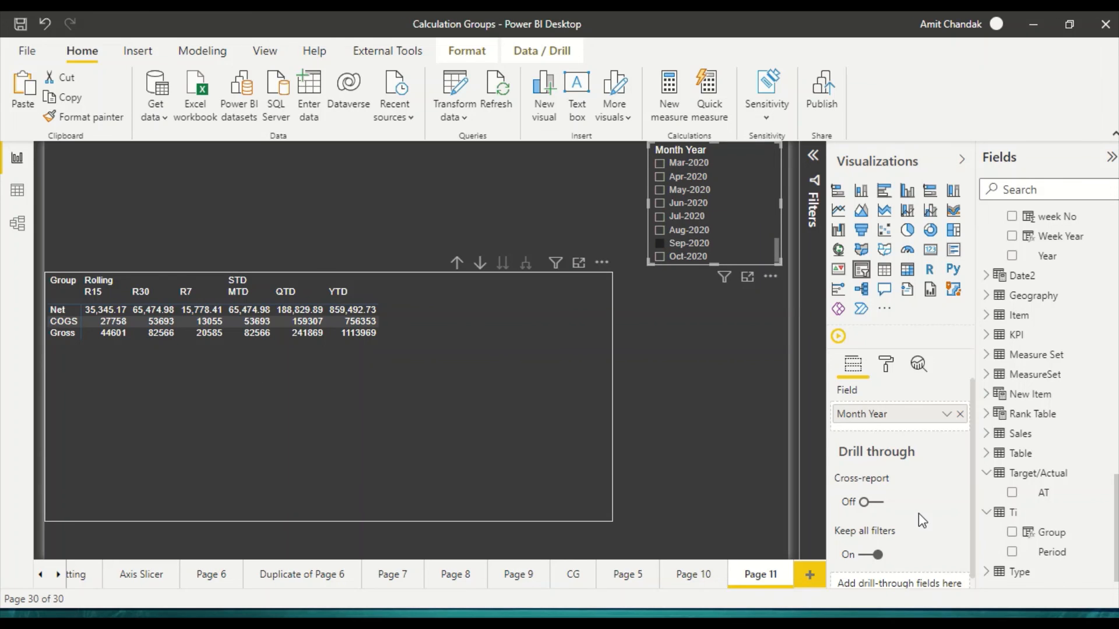
Step: Remove Net and COGS from the matrix's values and add the Target/Actual table's AT field to its rows
left_click(509, 425)
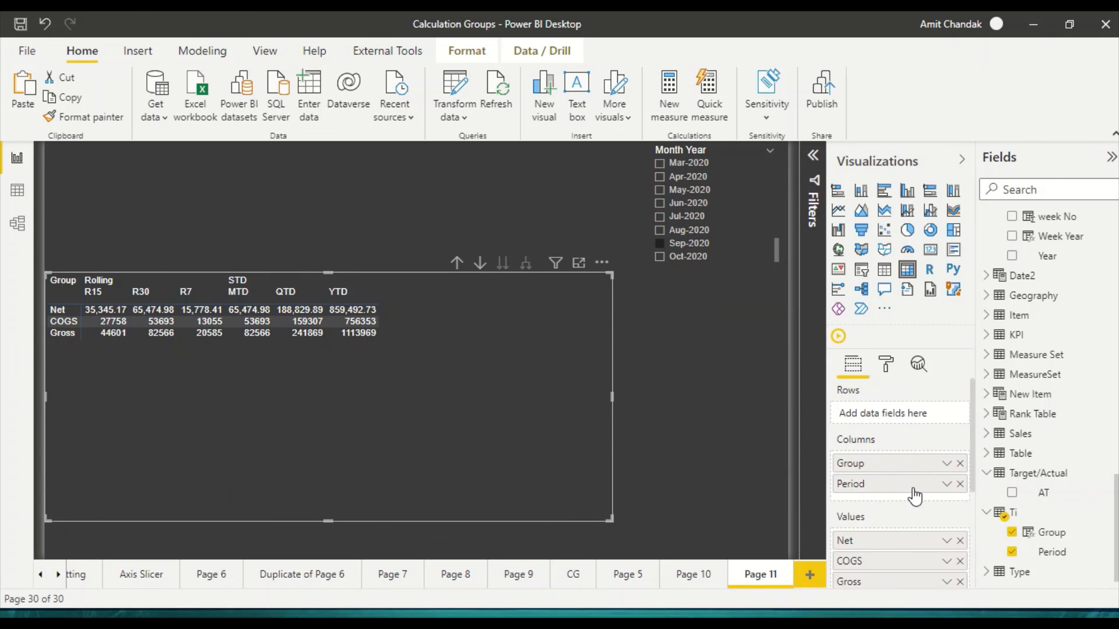
scroll(915, 497, "down", 1)
left_click(960, 479)
left_click(960, 479)
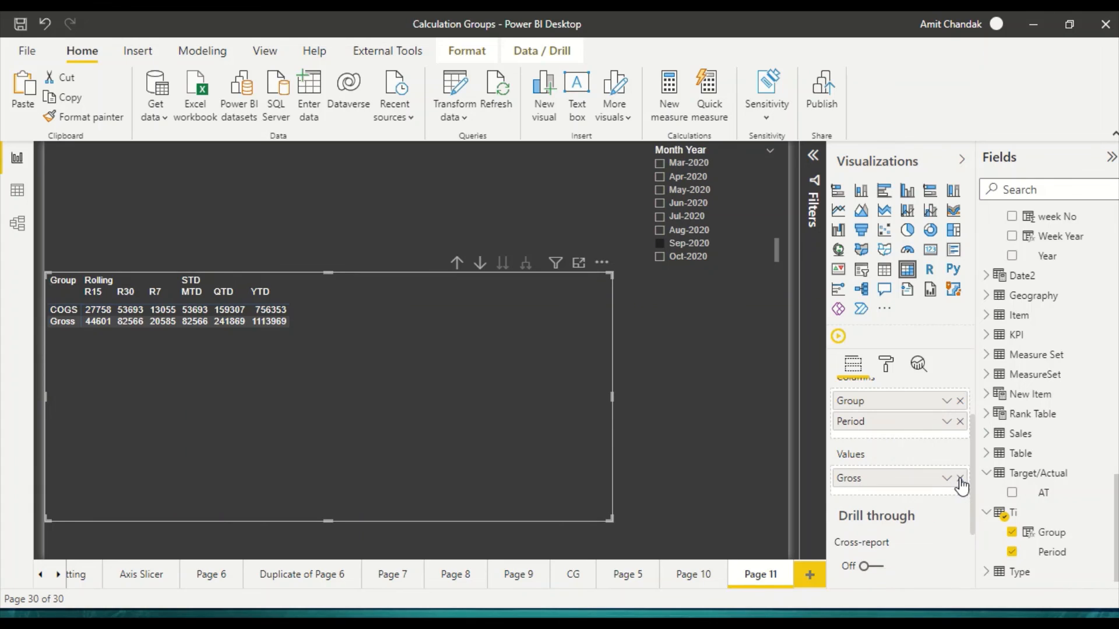
scroll(913, 471, "up", 1)
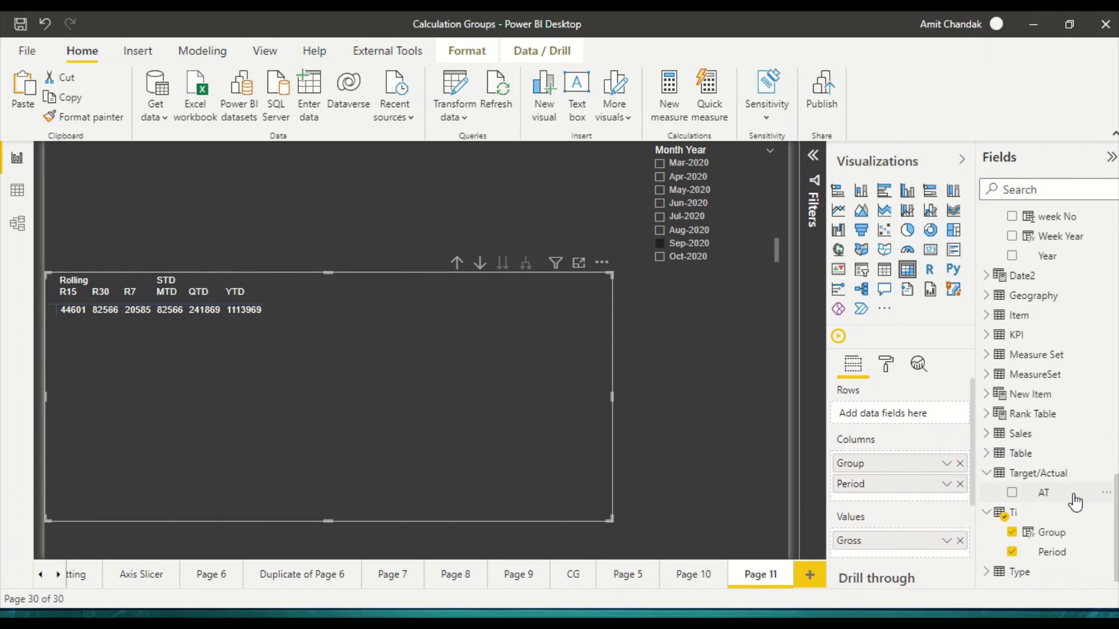
left_click_drag(987, 473, 898, 415)
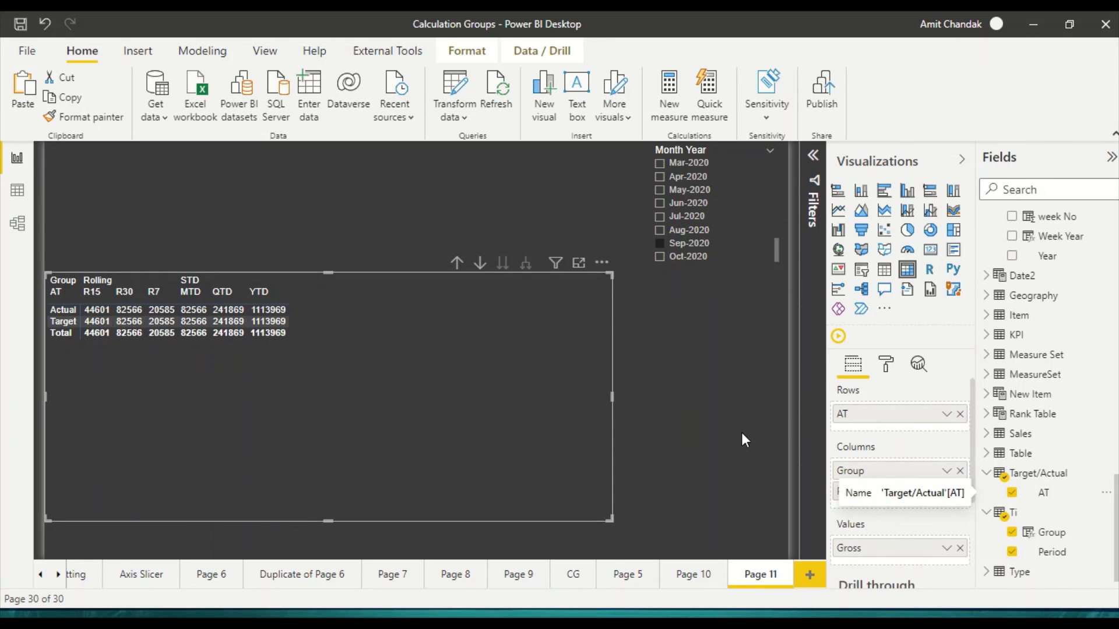
Step: Add the Measure Set table's SelectedMeasure field below AT in the matrix's rows
scroll(1068, 402, "up", 3)
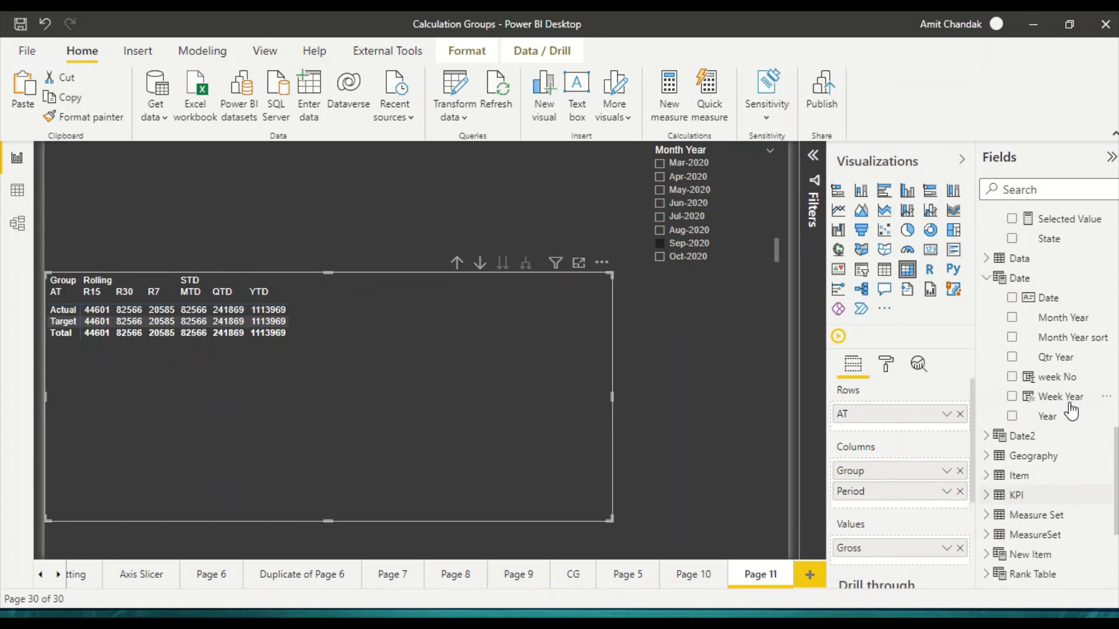
scroll(1070, 413, "up", 2)
scroll(1055, 426, "down", 5)
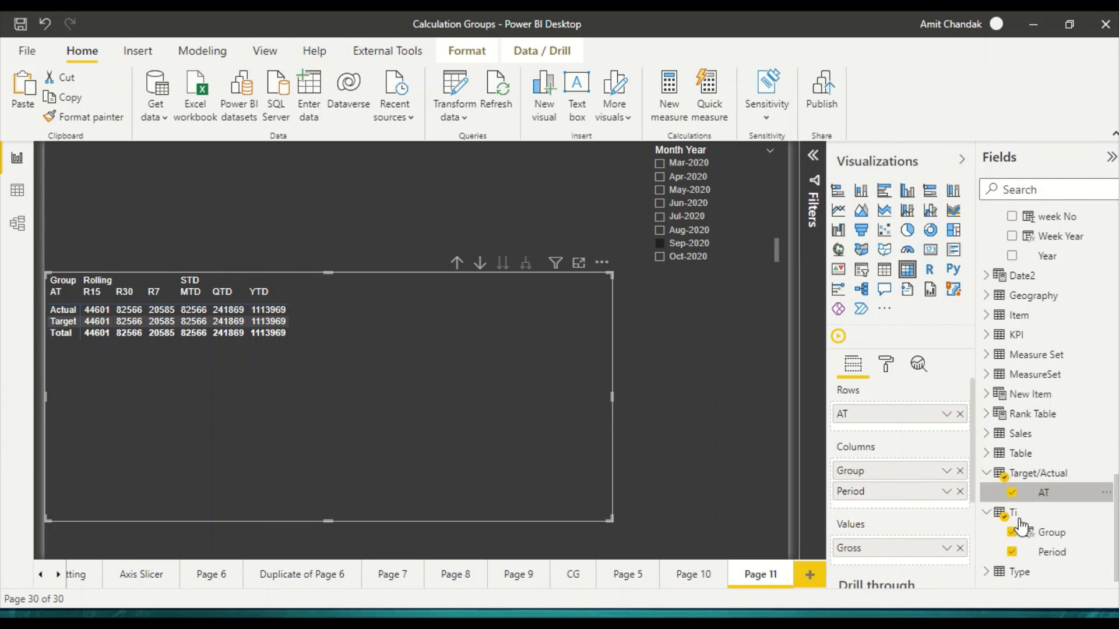
left_click(986, 357)
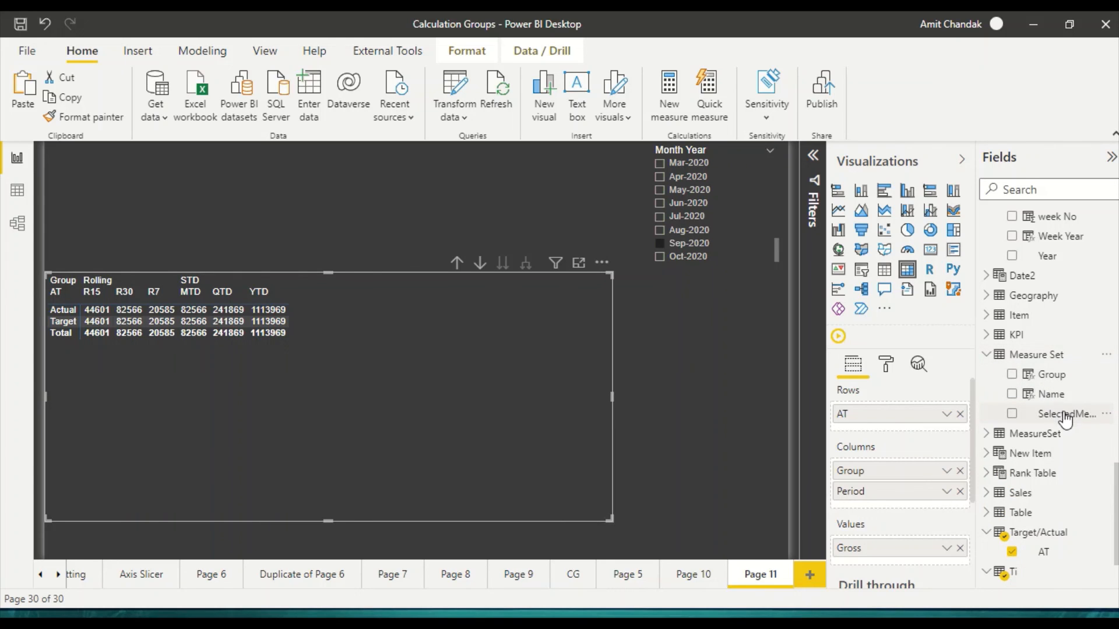
left_click_drag(1065, 416, 910, 428)
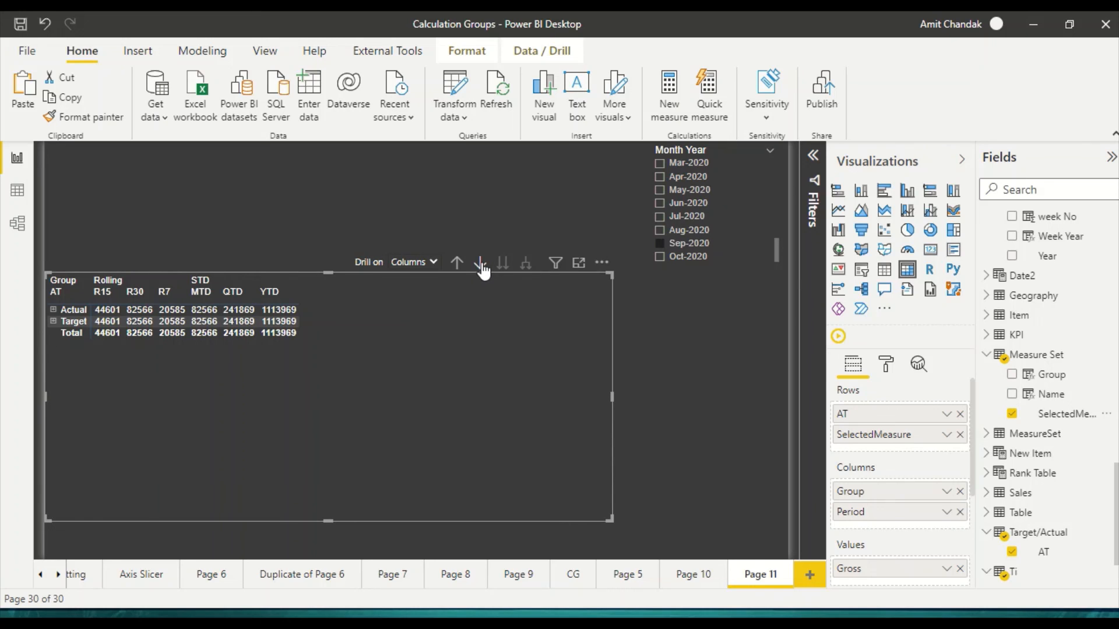
Step: Set the matrix to drill on rows and expand the row hierarchy one level to show SelectedMeasure under AT
left_click(392, 261)
left_click(414, 277)
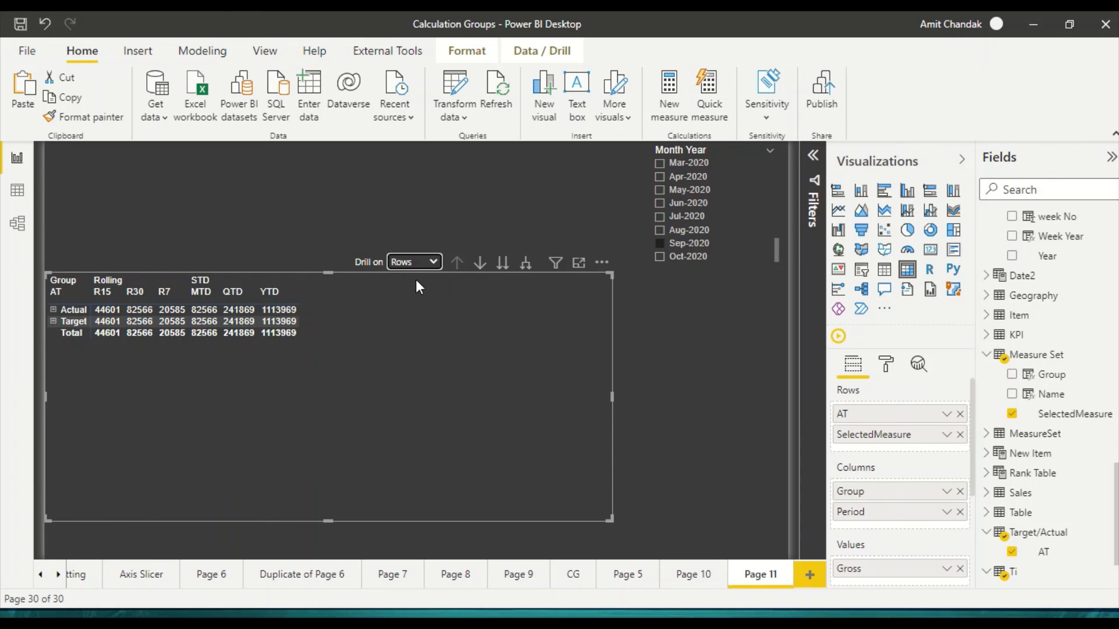
left_click(525, 264)
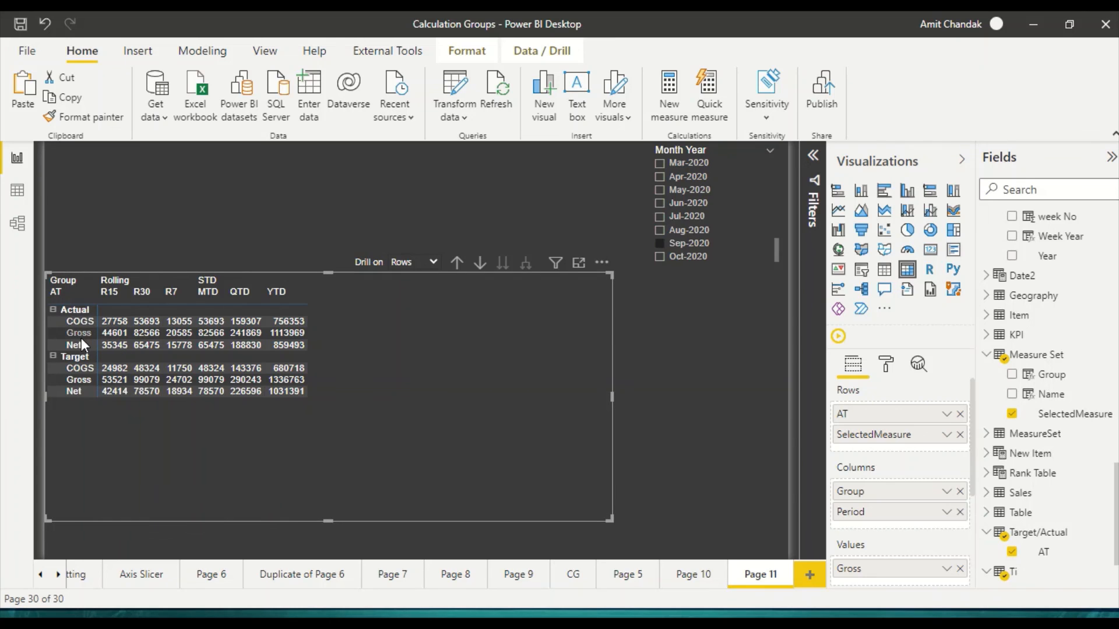
Step: Filter the page to Oct-2020 and narrow the matrix from its right side
left_click(660, 256)
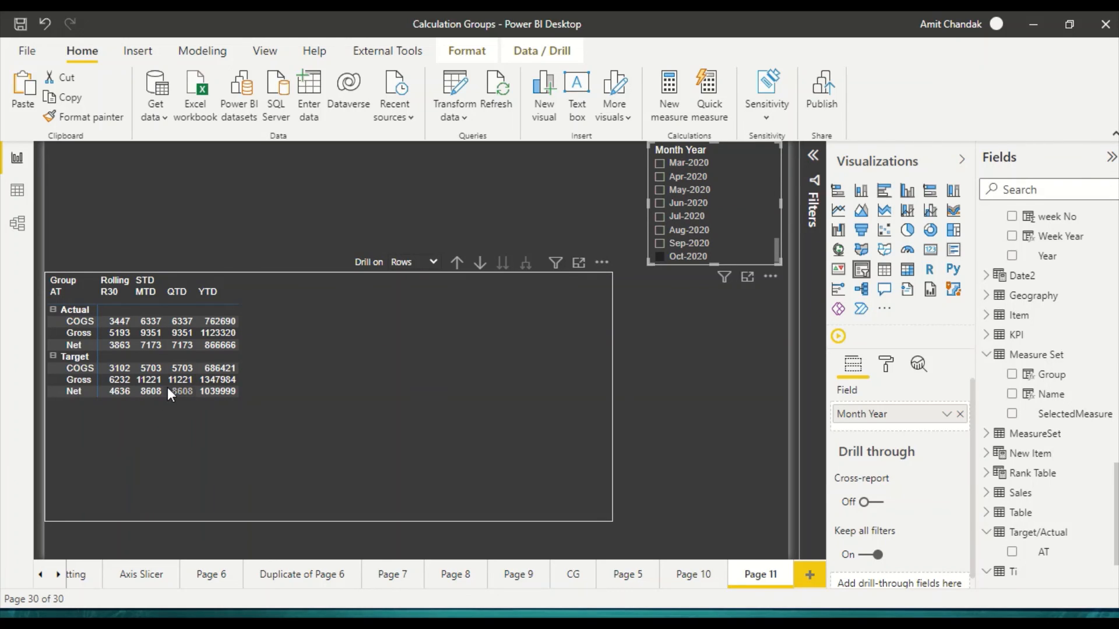
mouse_move(150, 395)
left_click(601, 393)
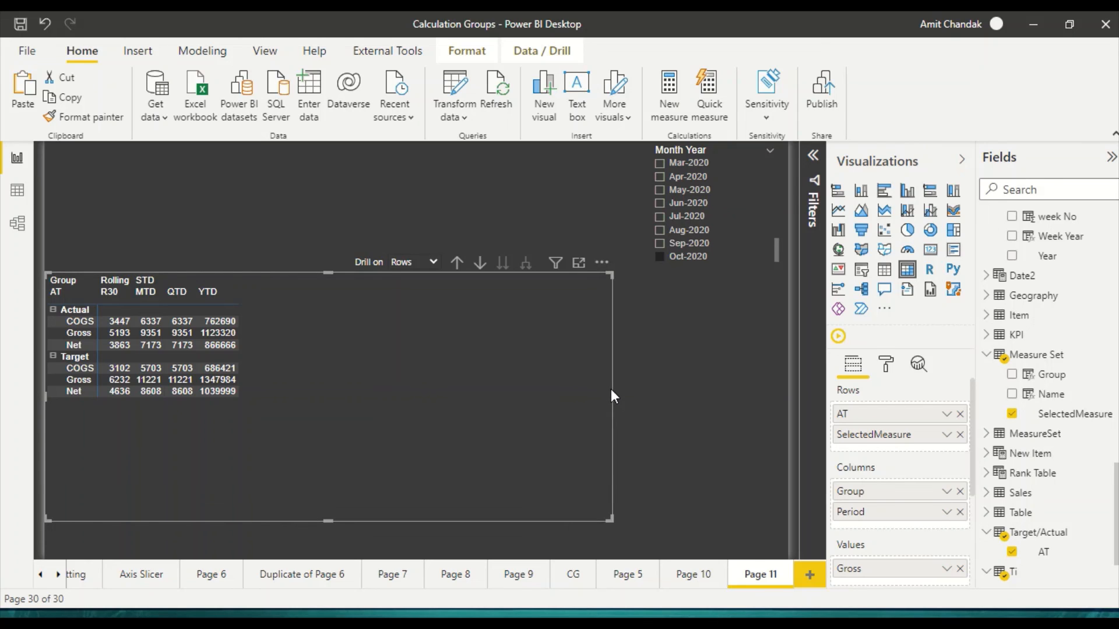
left_click_drag(612, 396, 521, 402)
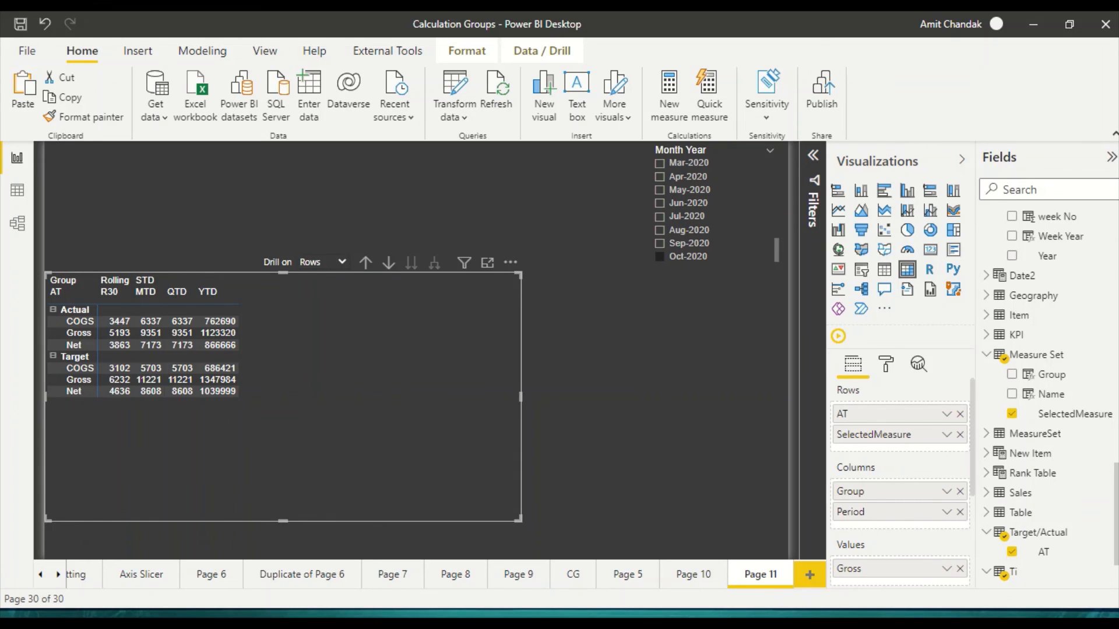
Step: Add a card visual showing the Net measure in the empty area beside the matrix
scroll(1064, 269, "up", 12)
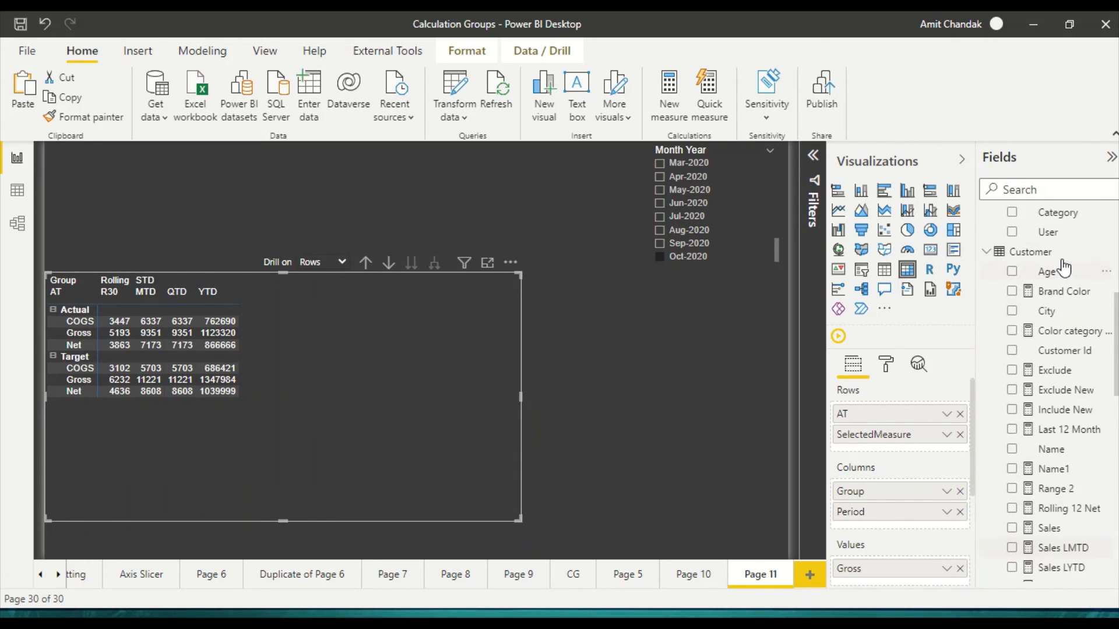
scroll(1063, 268, "up", 5)
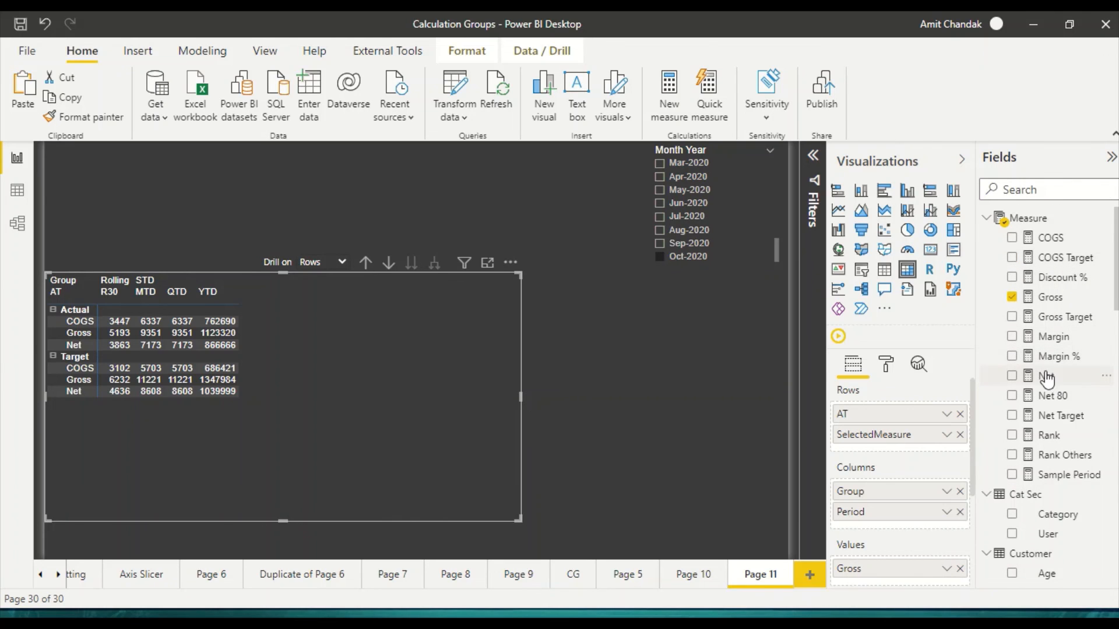
left_click_drag(1046, 379, 704, 384)
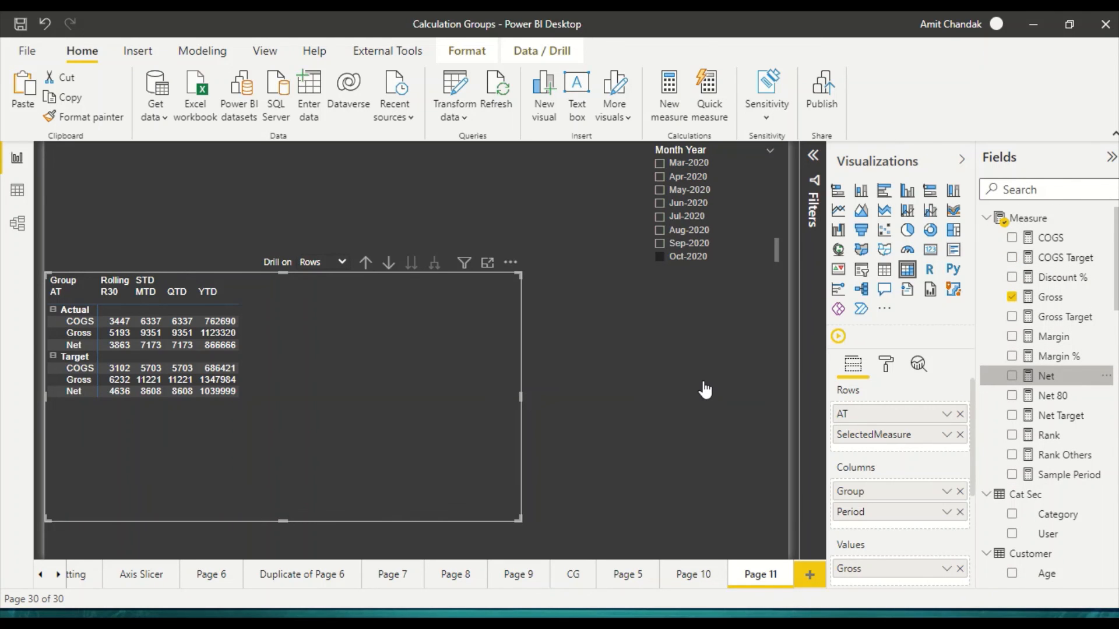
left_click(930, 249)
left_click(95, 348)
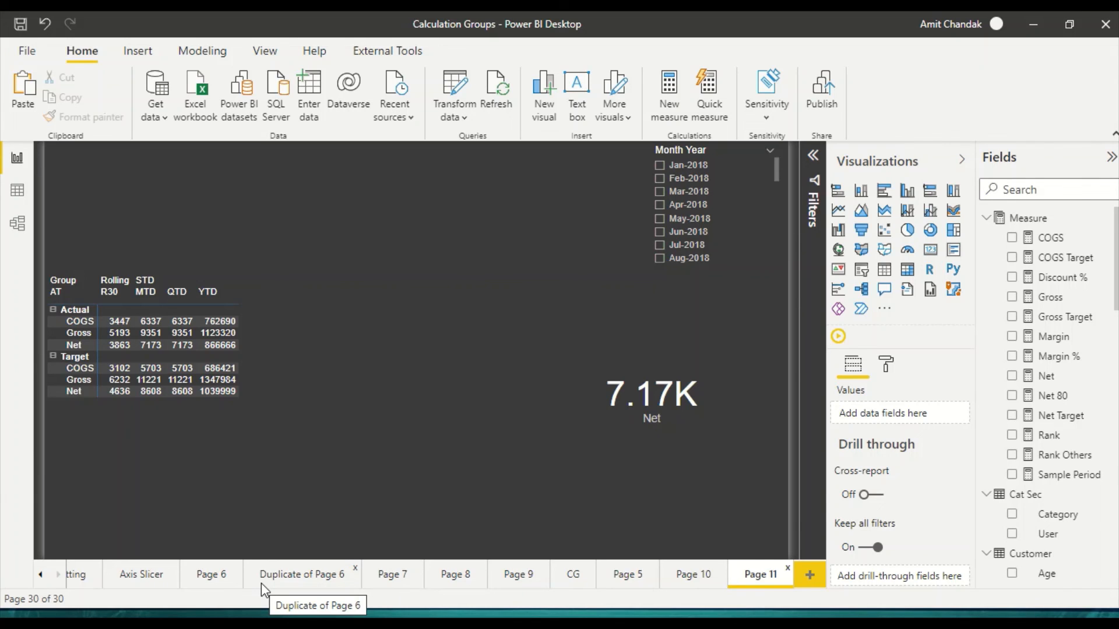
Step: Select Jan-2019 in the Month Year slicer to filter the matrix and the Net card
scroll(691, 217, "down", 3)
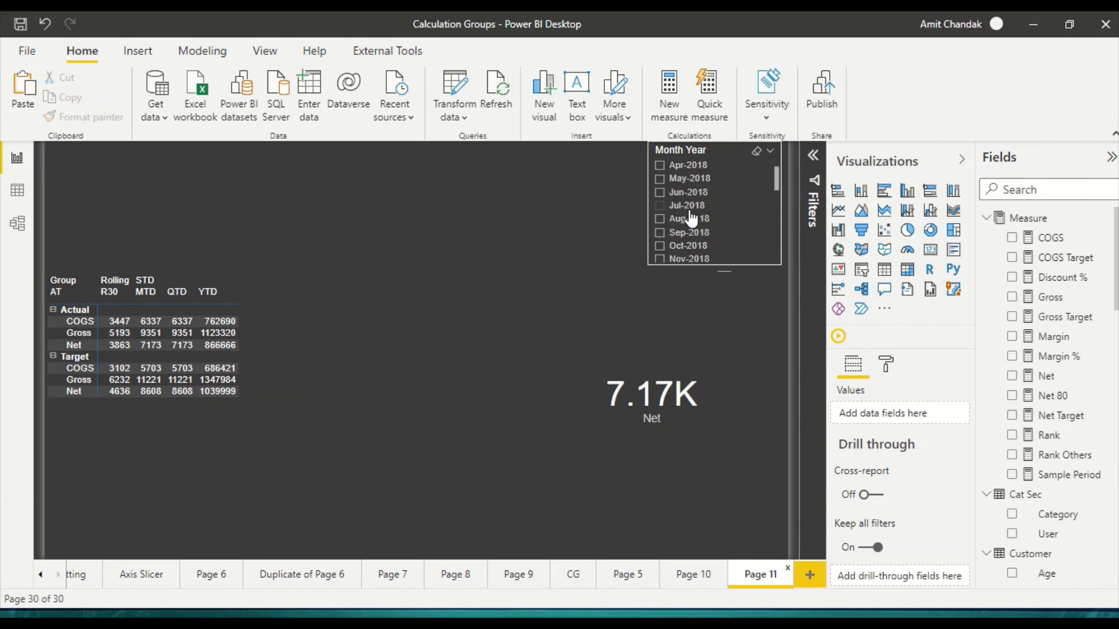
scroll(691, 217, "down", 5)
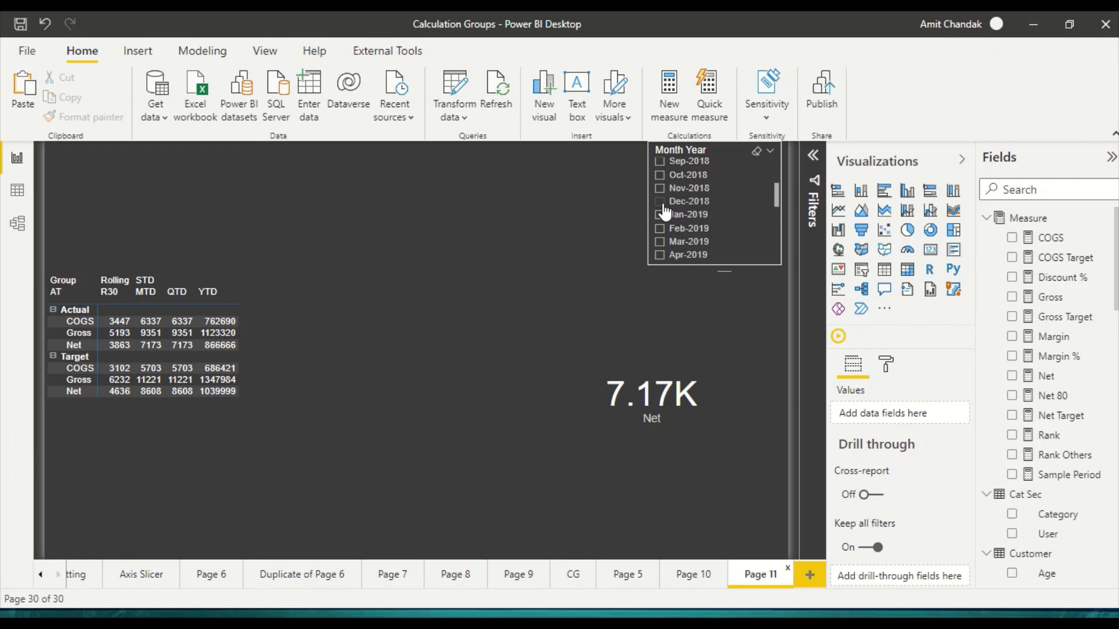
left_click(659, 215)
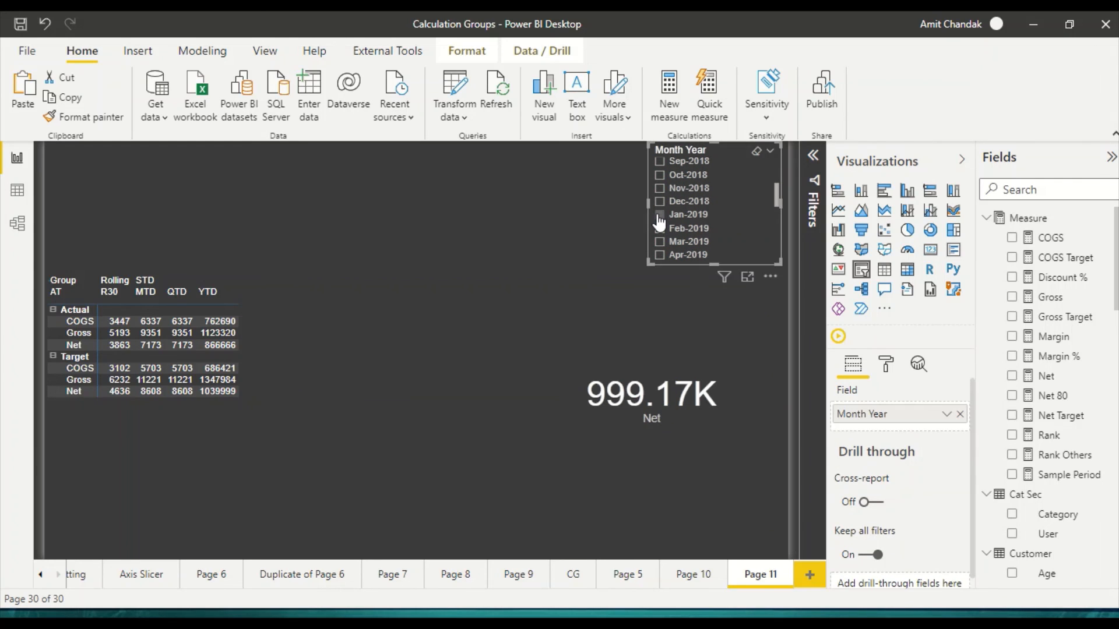